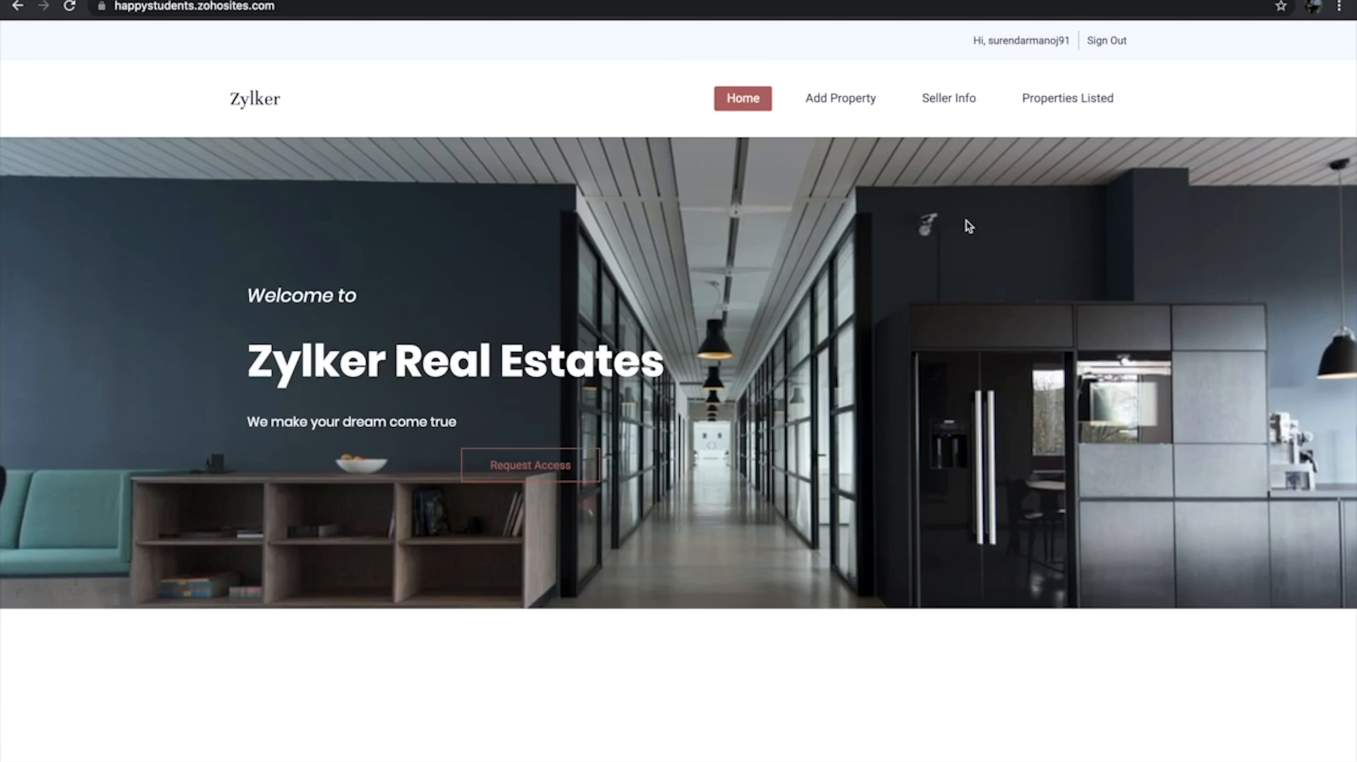
# Sign out of the buyer account on the Zylker site and open the Request Access form
pyautogui.hotkey('ctrl', 'Left')
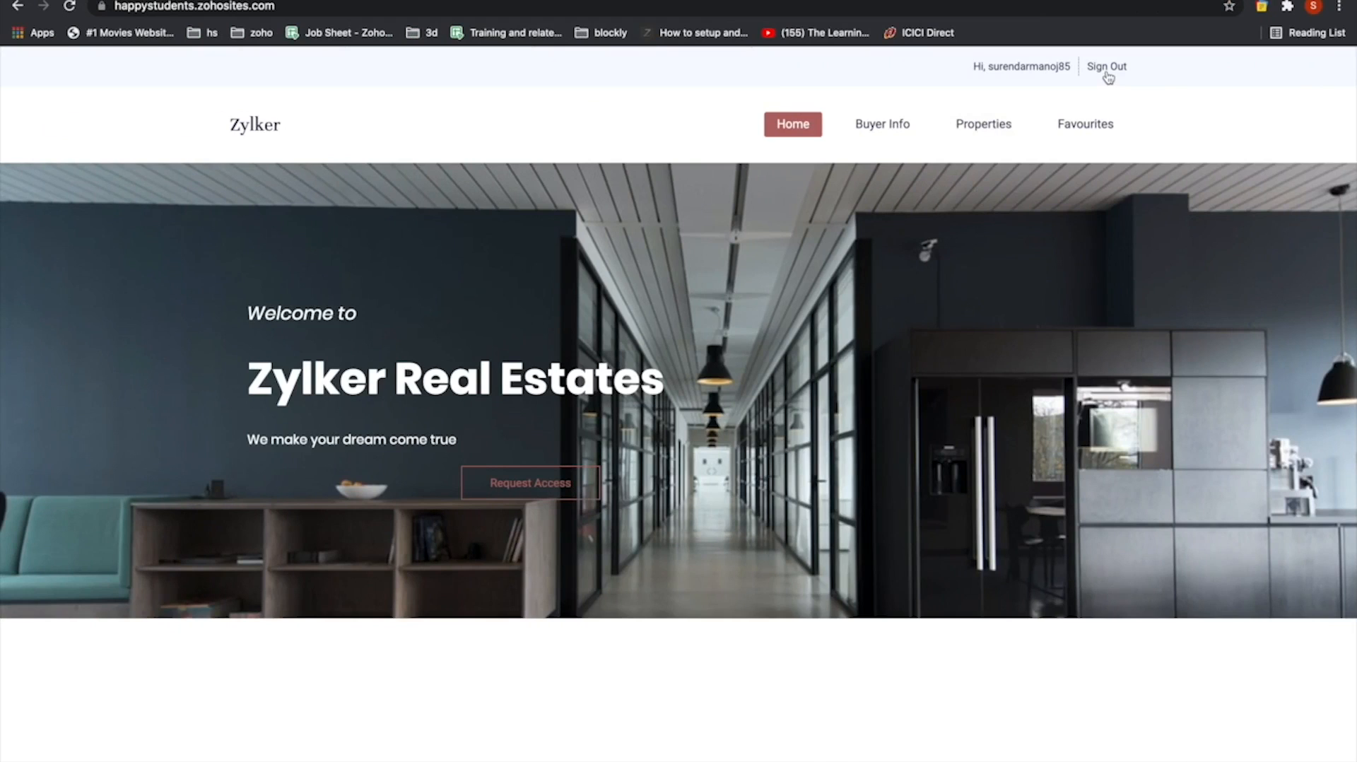
pyautogui.click(1108, 77)
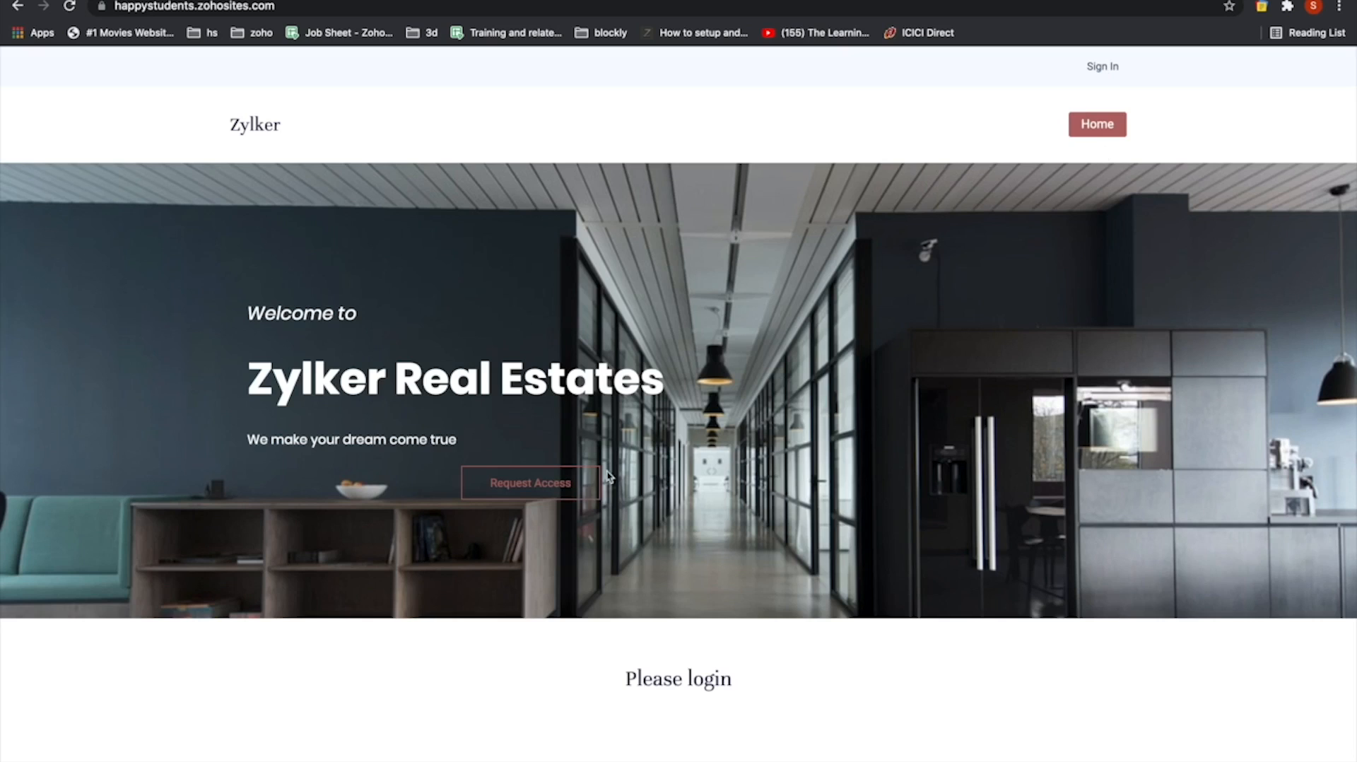
pyautogui.click(575, 492)
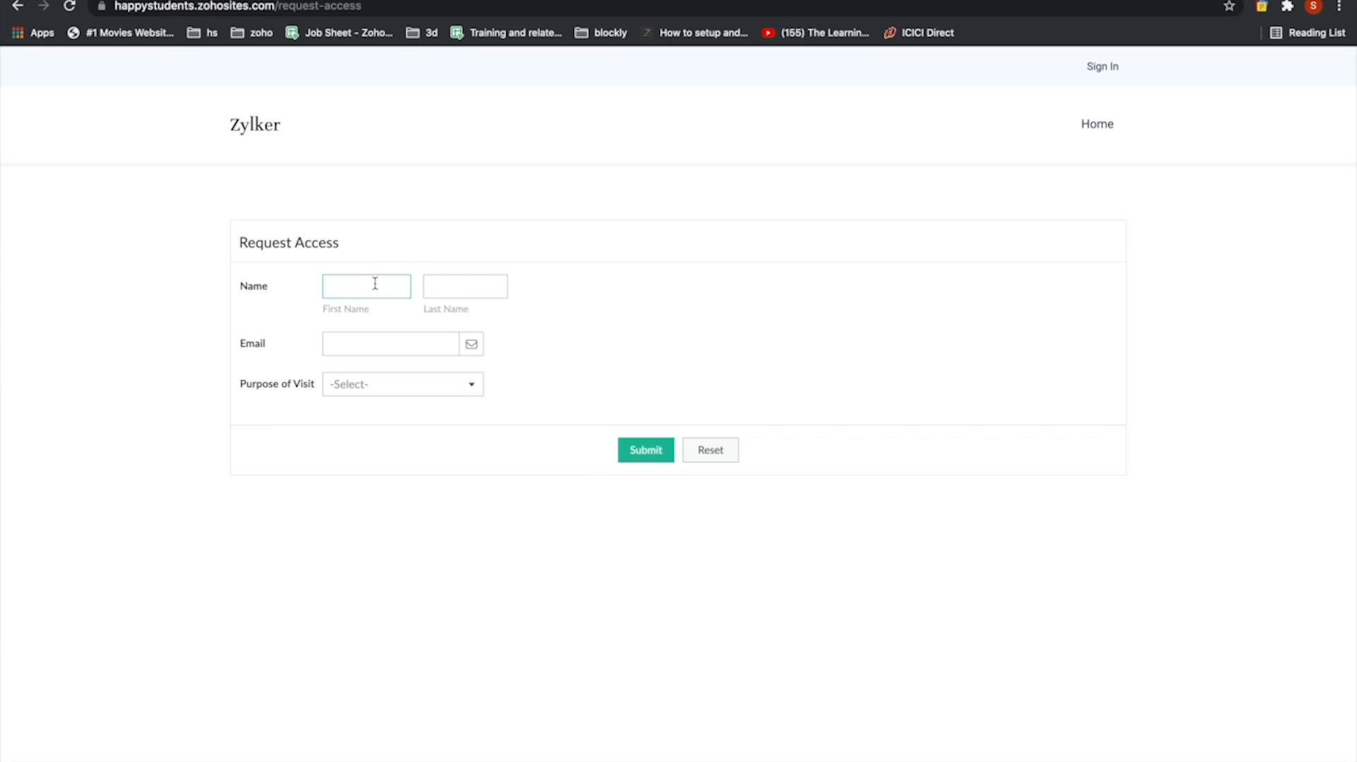
# Submit an access request with the buyer's first name and e-mail, choosing Buy a property as the purpose of visit
pyautogui.write('C')
pyautogui.click(371, 342)
pyautogui.write('c')
pyautogui.click(375, 387)
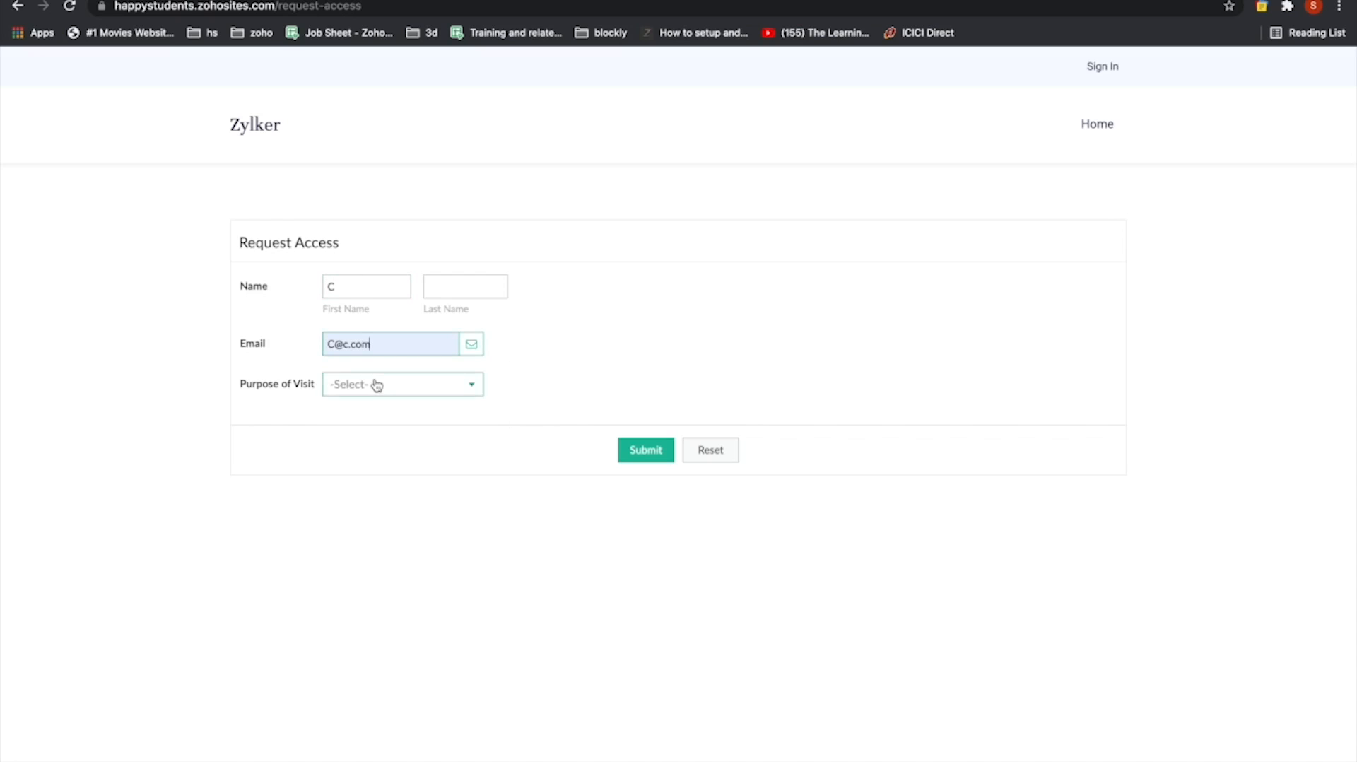
pyautogui.click(375, 382)
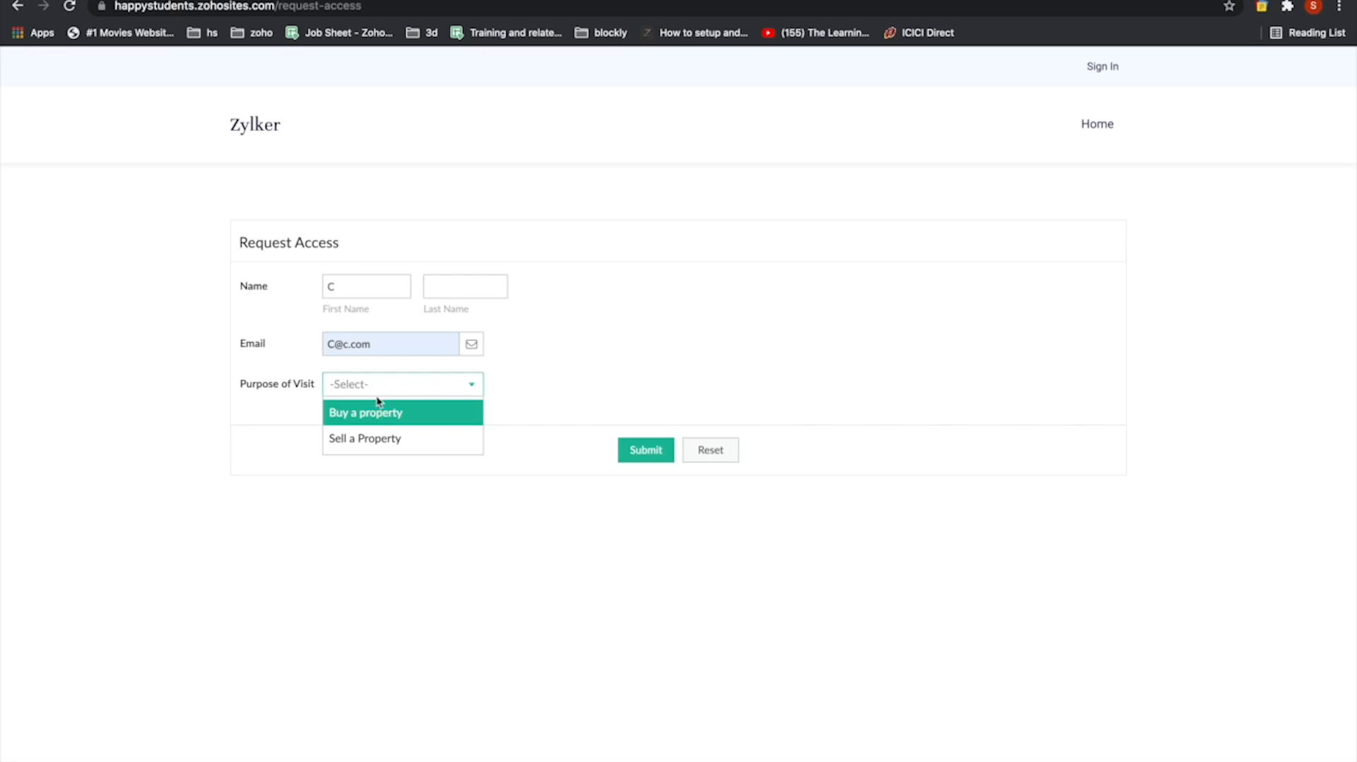
pyautogui.click(381, 417)
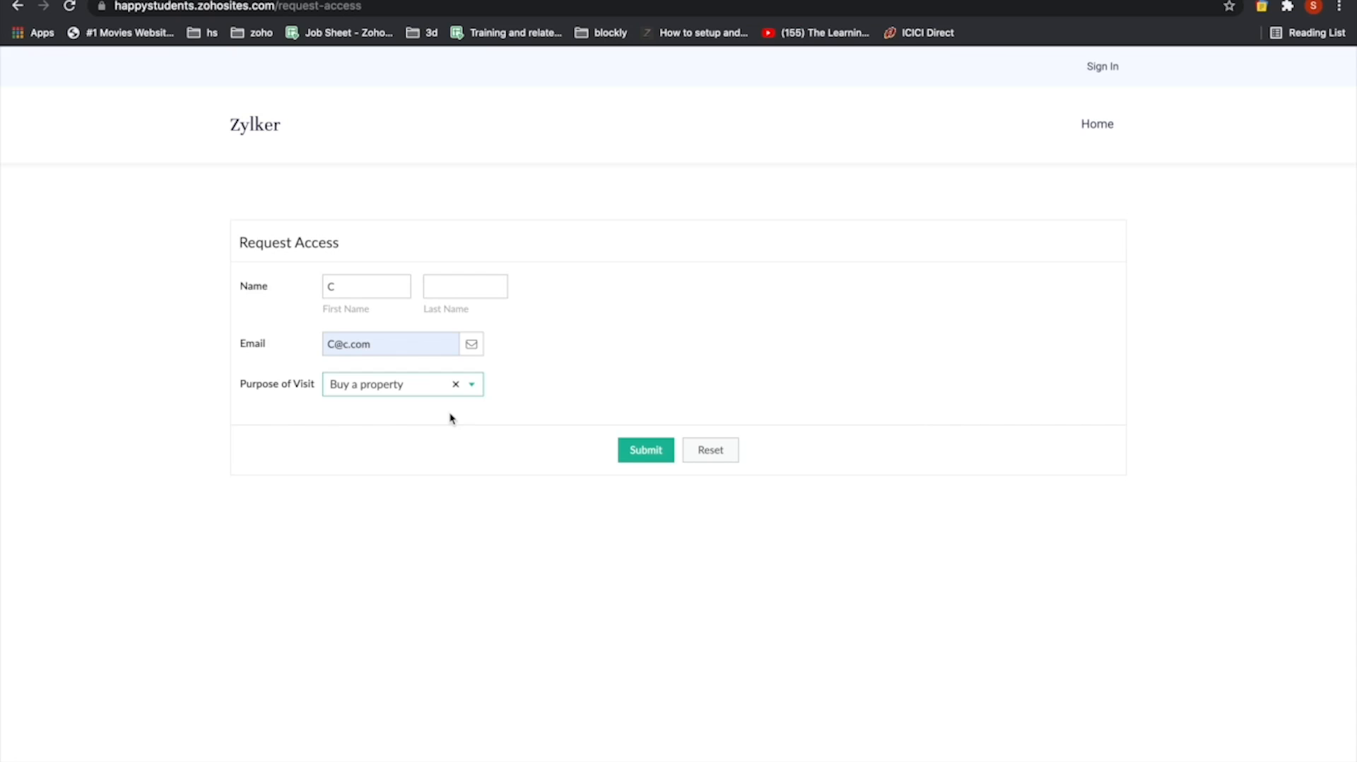
pyautogui.click(652, 457)
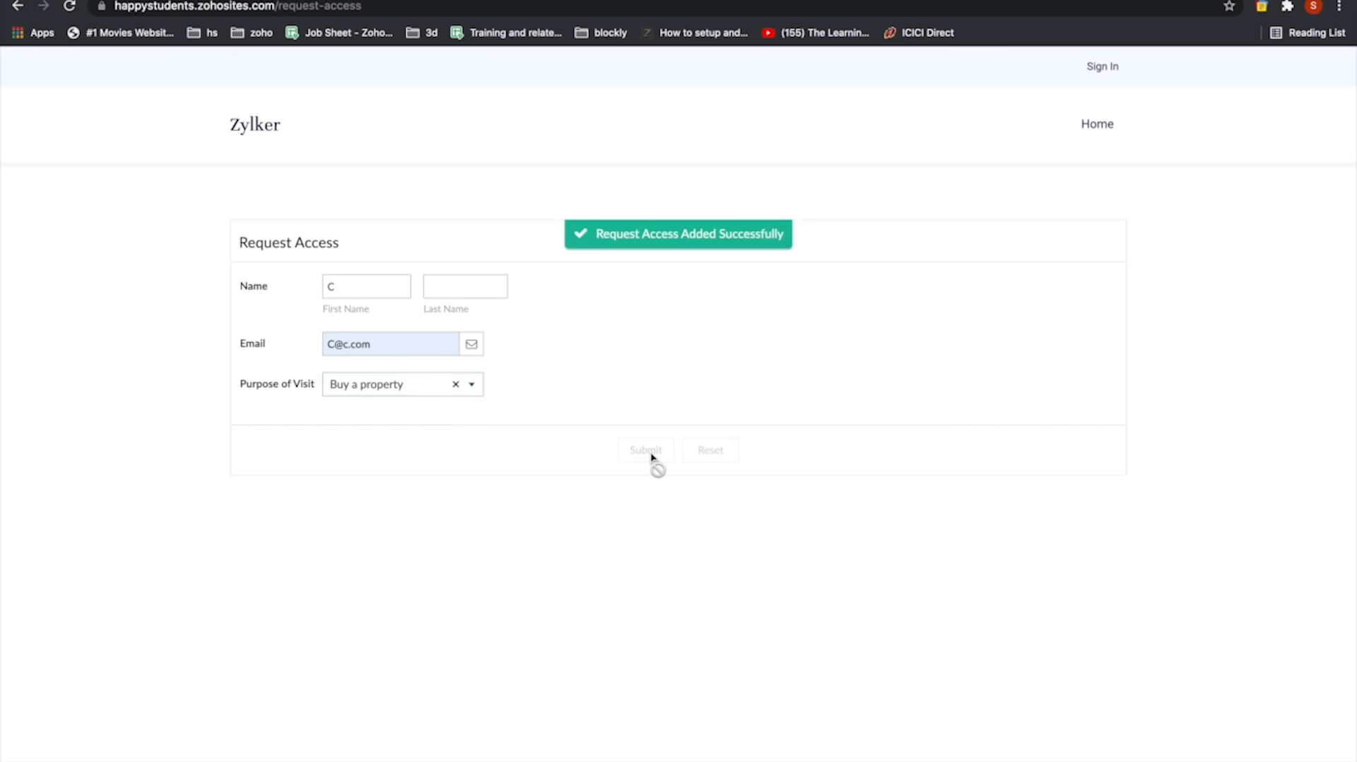
# Submit a second access request with the seller's first name and e-mail and Sell a Property as the purpose, and return to the home page
pyautogui.write('D')
pyautogui.click(366, 343)
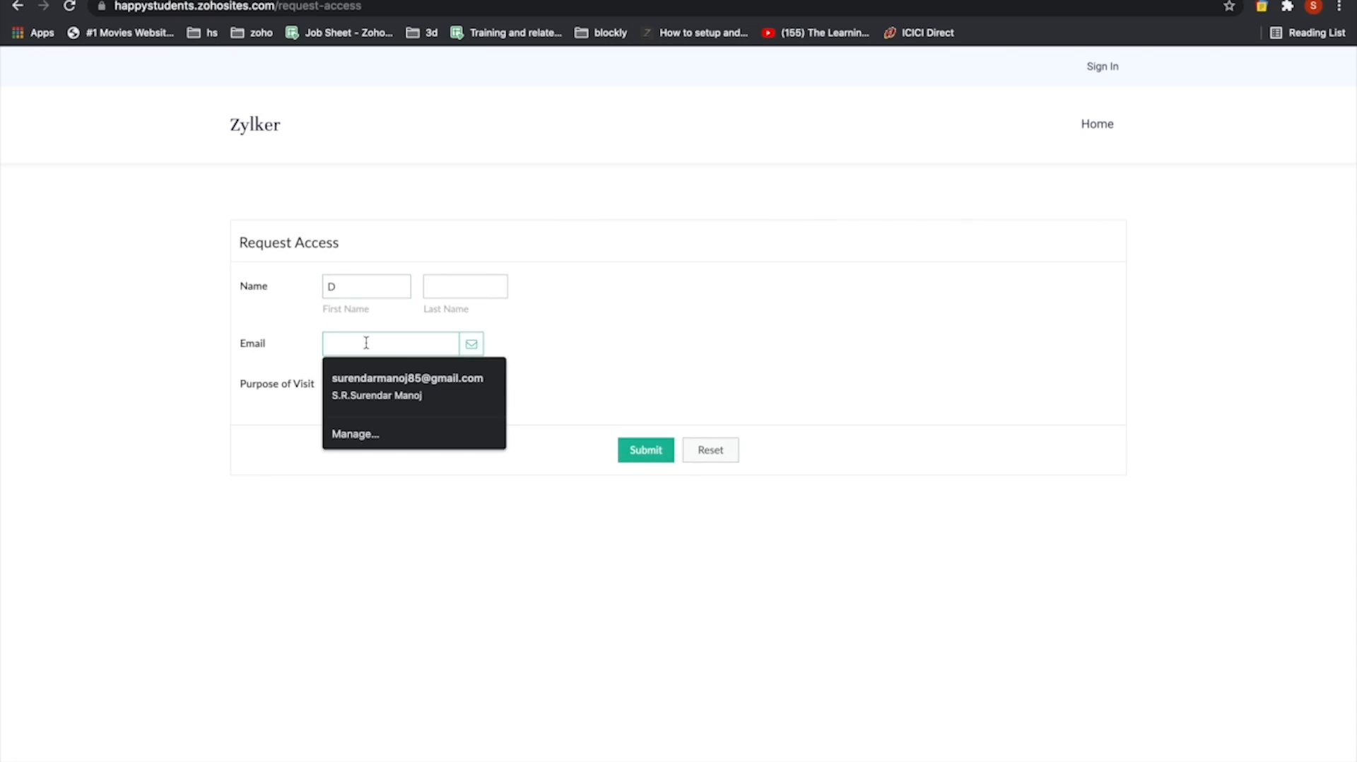
pyautogui.write('d')
pyautogui.click(363, 370)
pyautogui.click(363, 386)
pyautogui.click(375, 440)
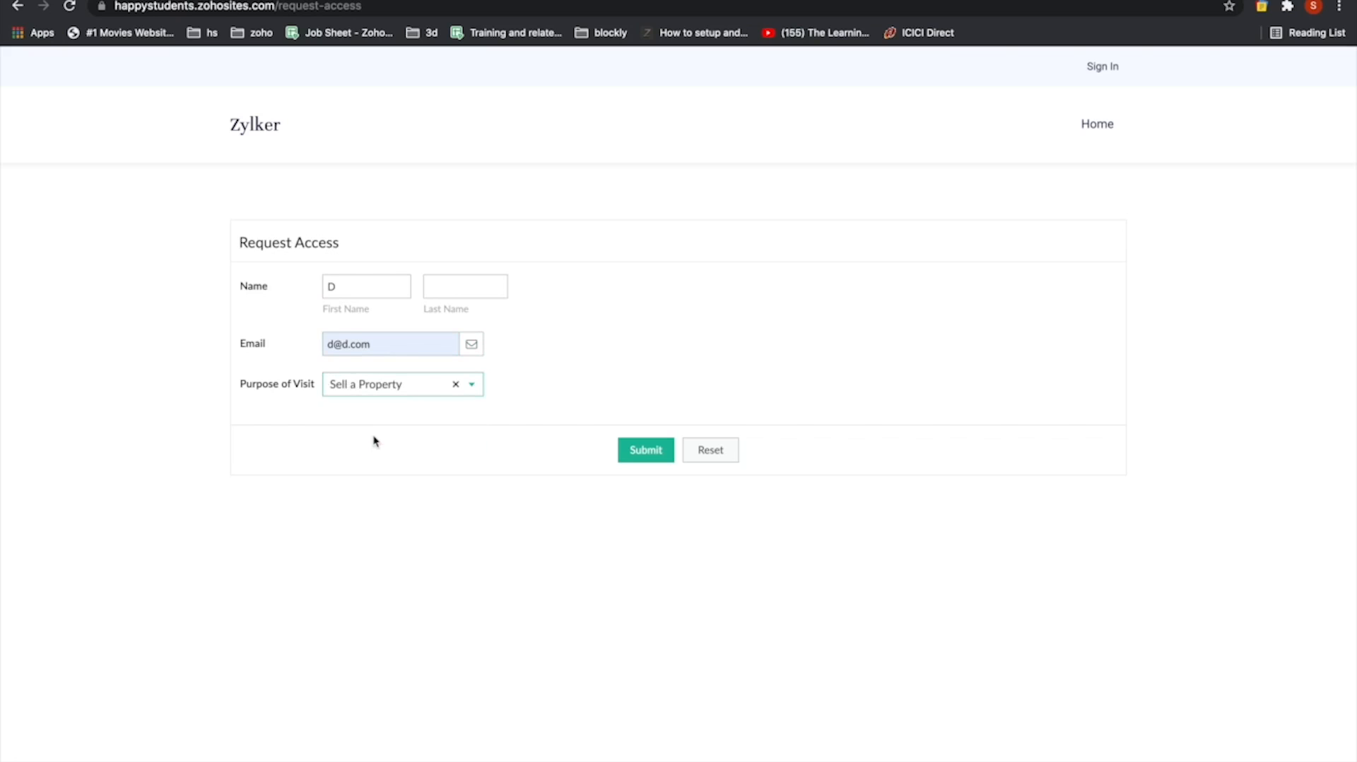
pyautogui.click(633, 452)
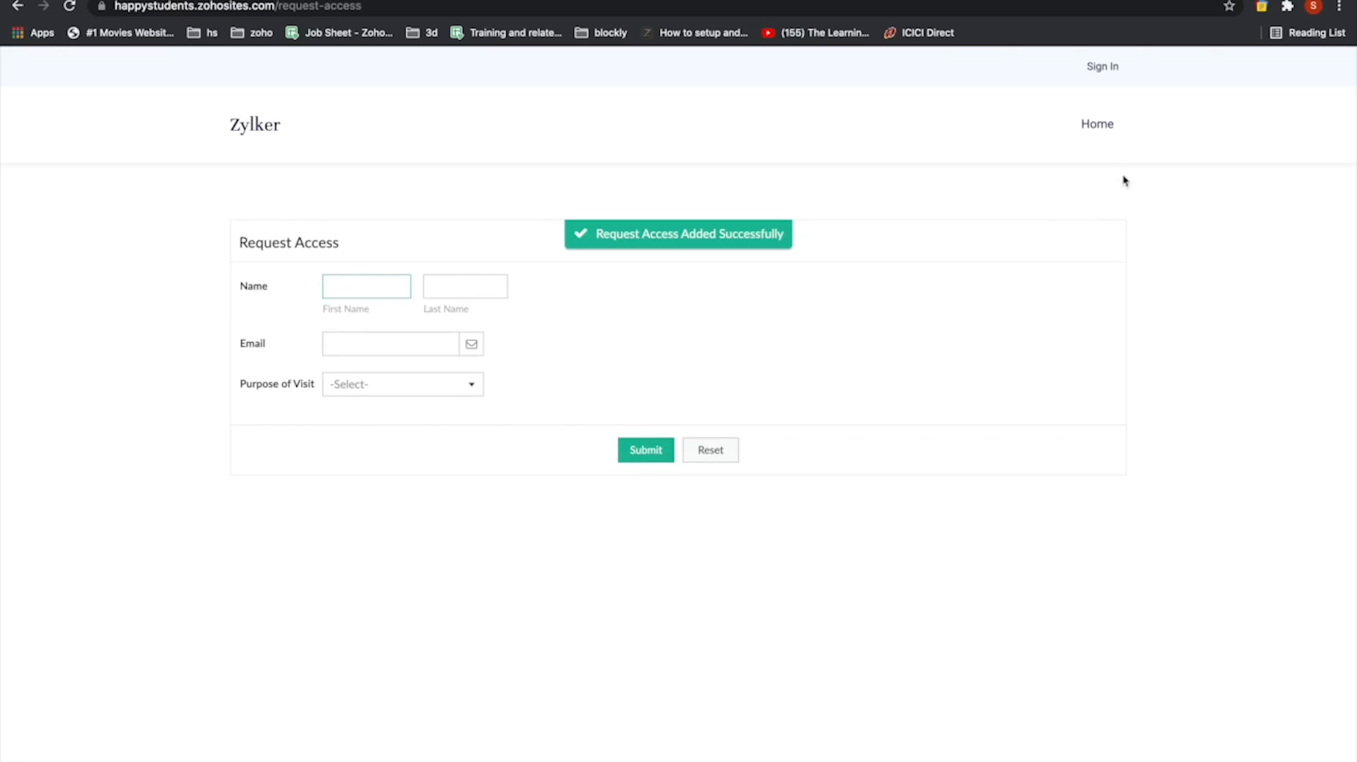
pyautogui.click(1104, 134)
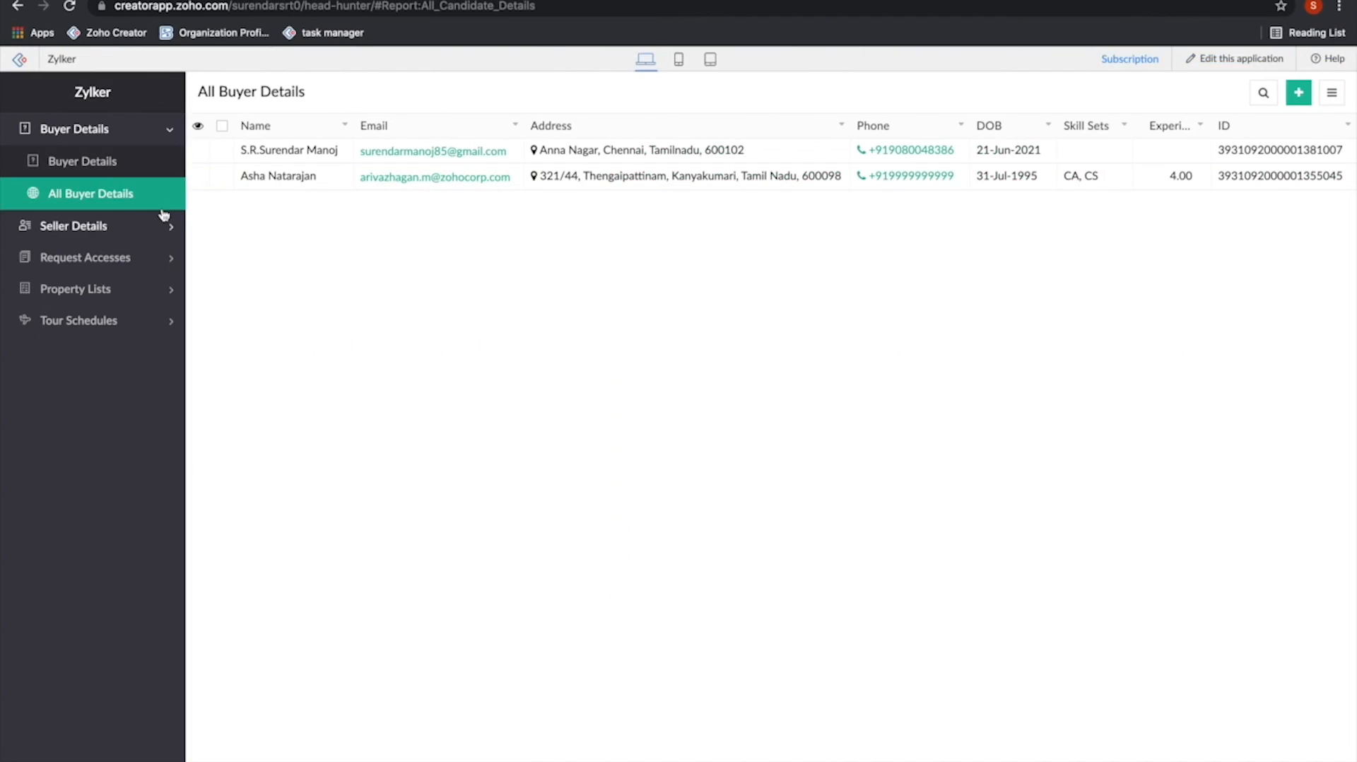
# Open the All Request Accesses report in Zoho Creator and approve the new Buy a property request
pyautogui.click(103, 260)
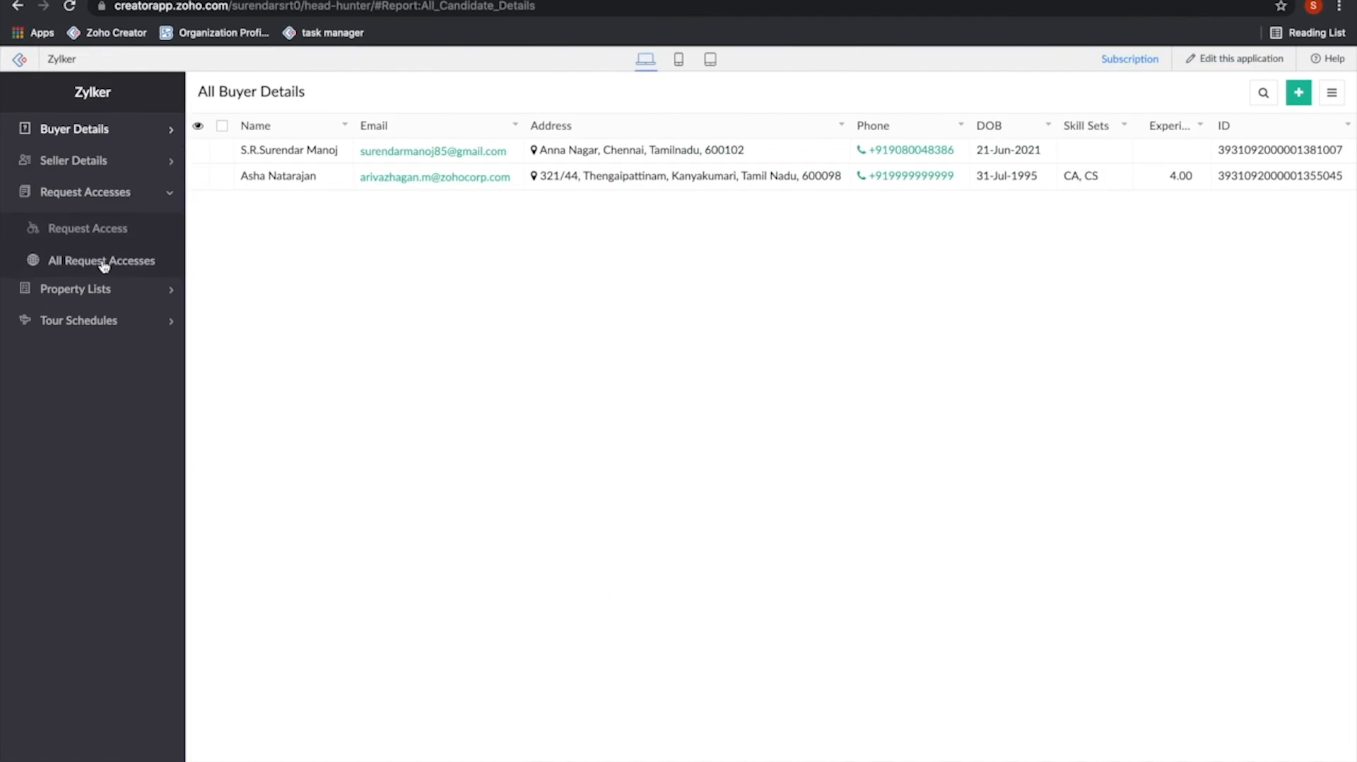
pyautogui.click(108, 263)
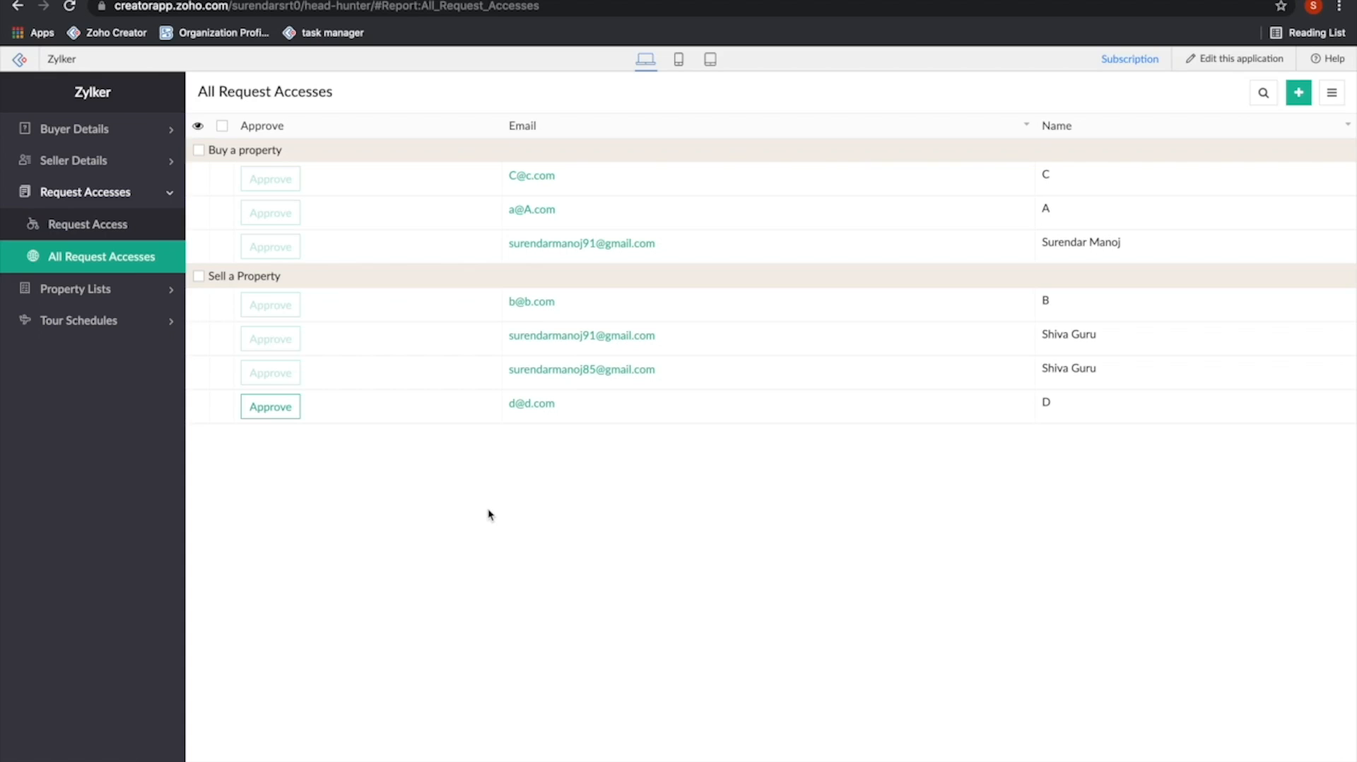
# Switch to the Zoho Sites builder and check the Member Portal's pending invites for the approved buyer
pyautogui.hotkey('ctrl', 'Right')
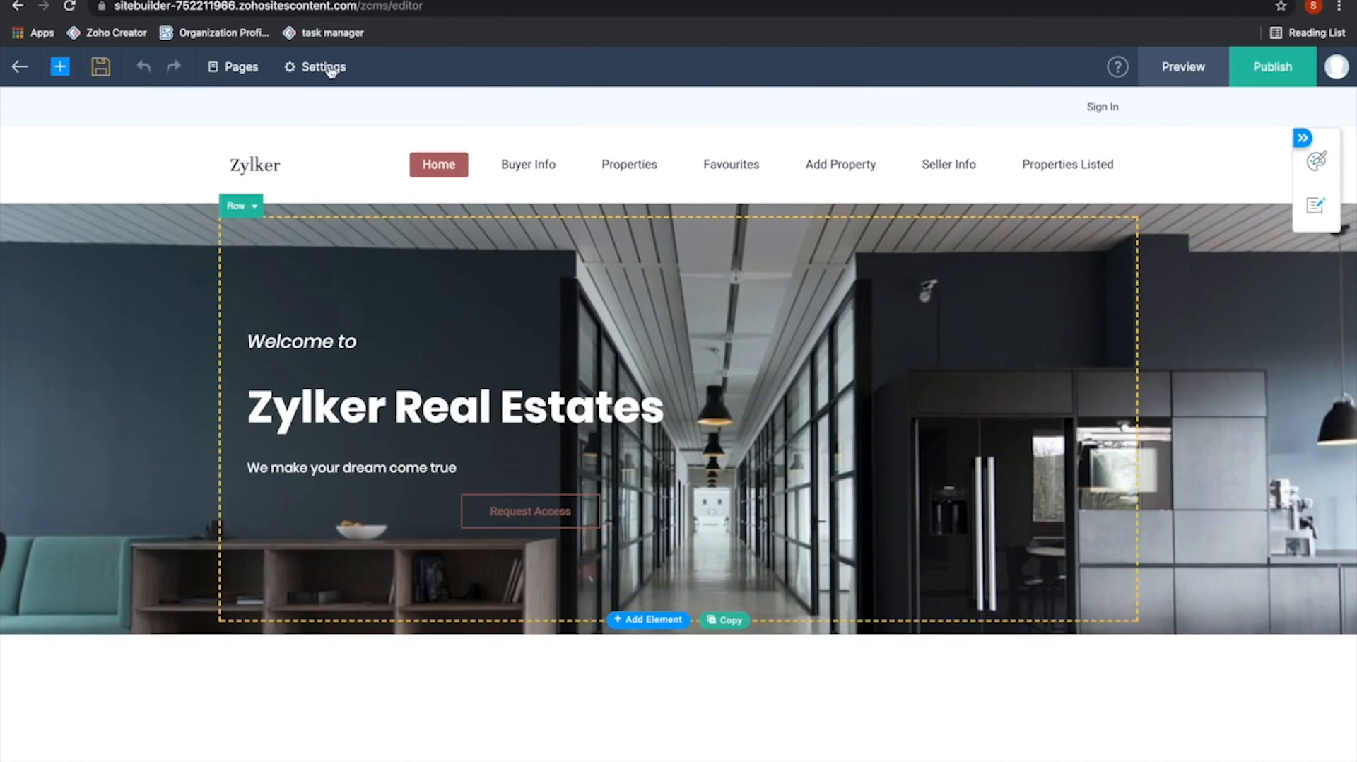
pyautogui.click(330, 73)
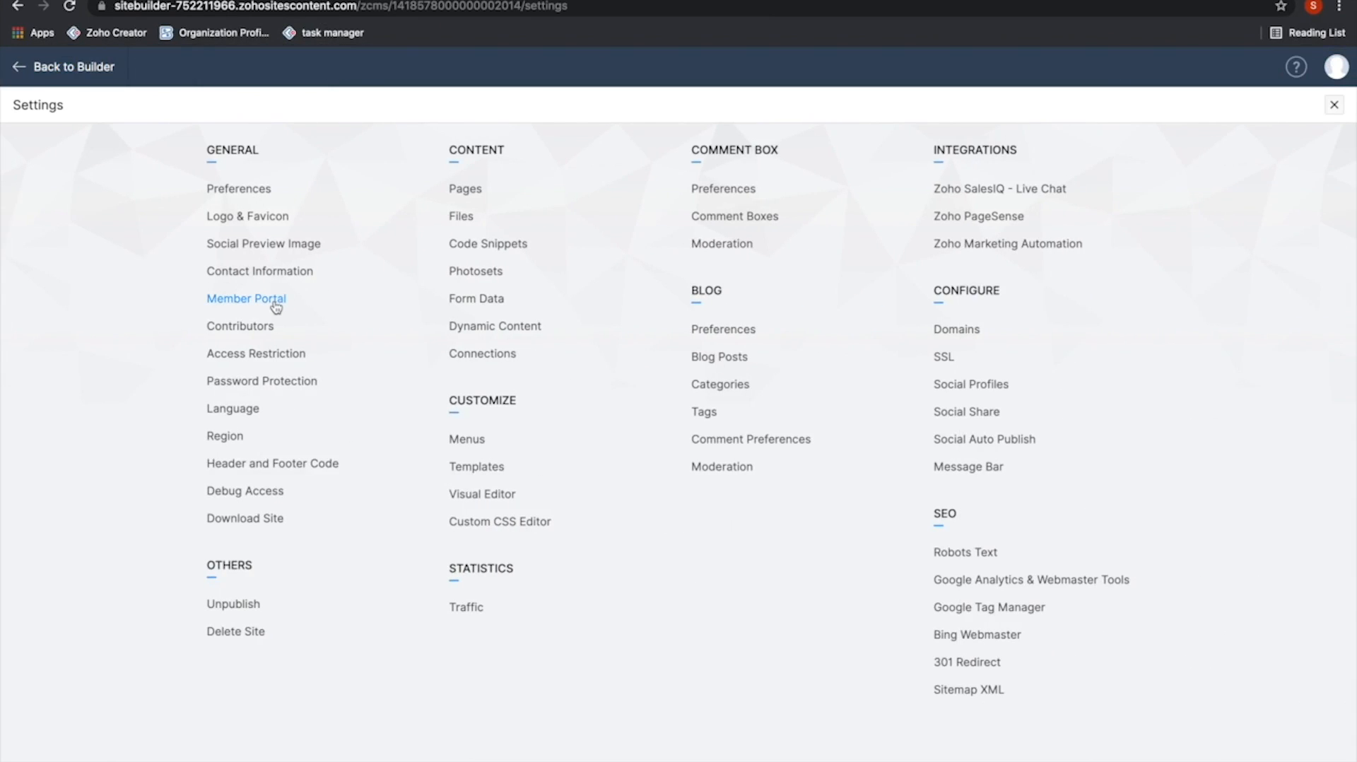
pyautogui.click(275, 306)
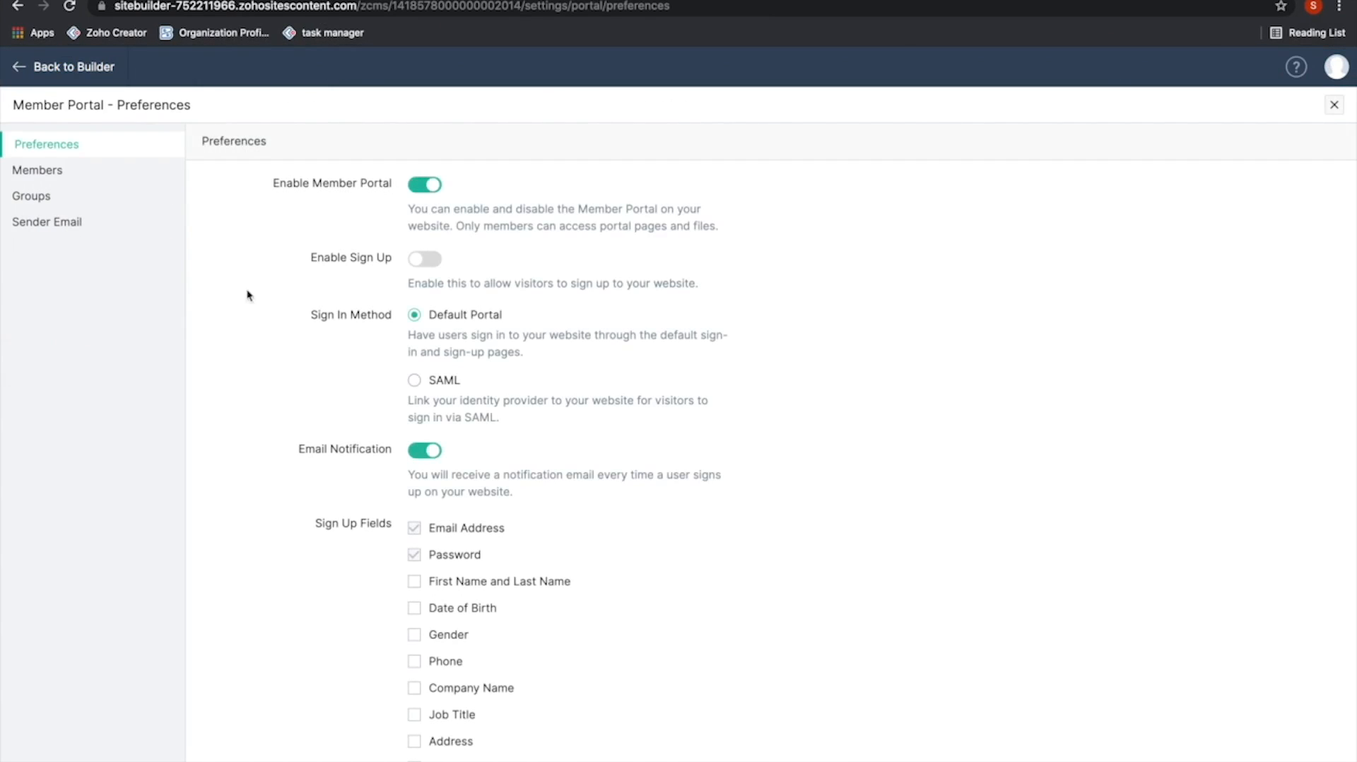
pyautogui.click(74, 181)
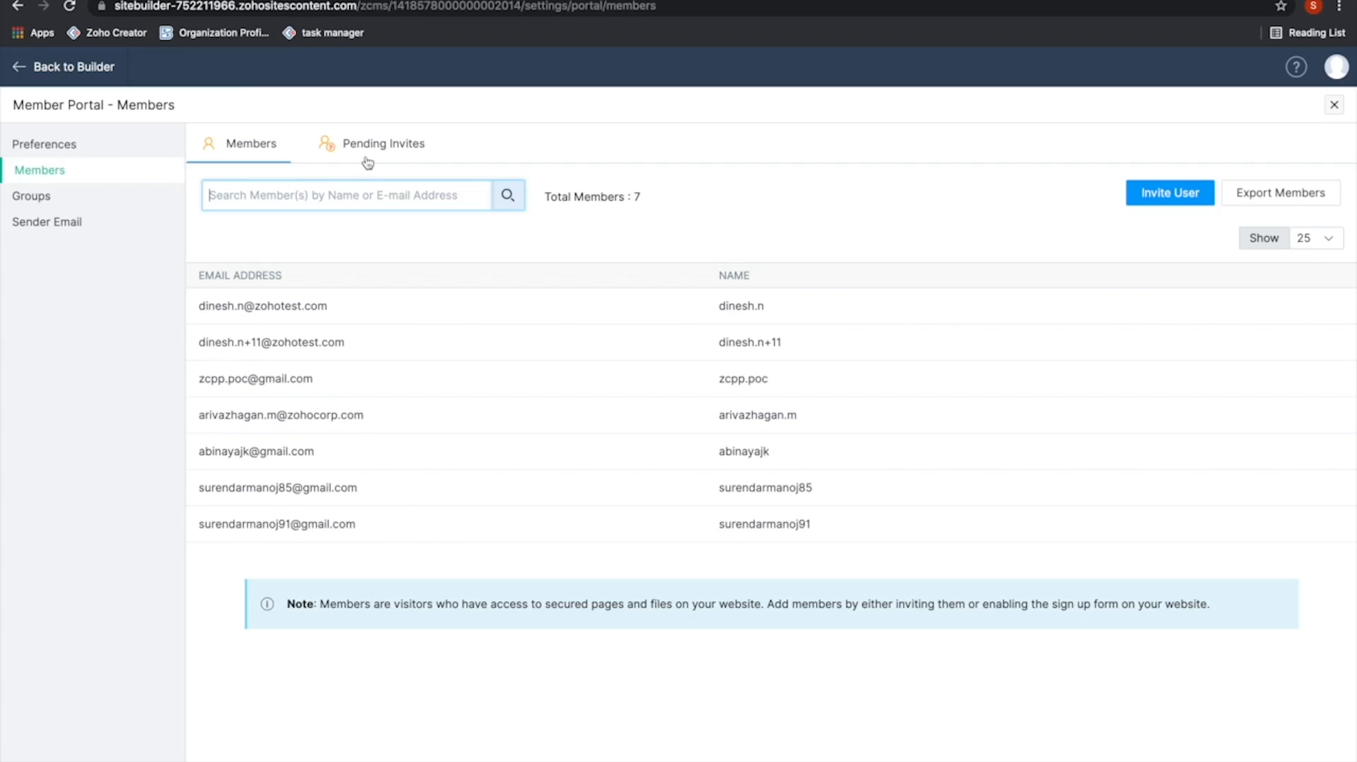
pyautogui.click(366, 160)
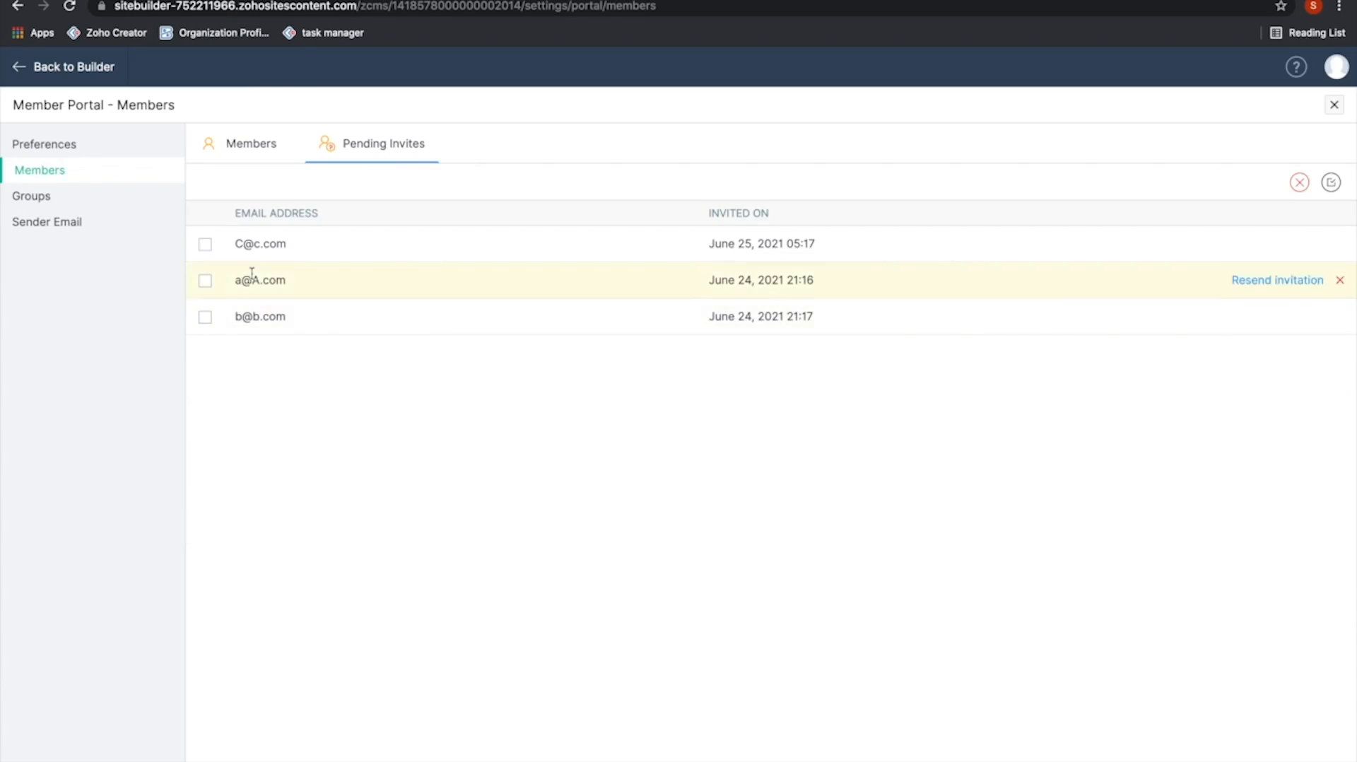
pyautogui.scroll(5, 265, 257)
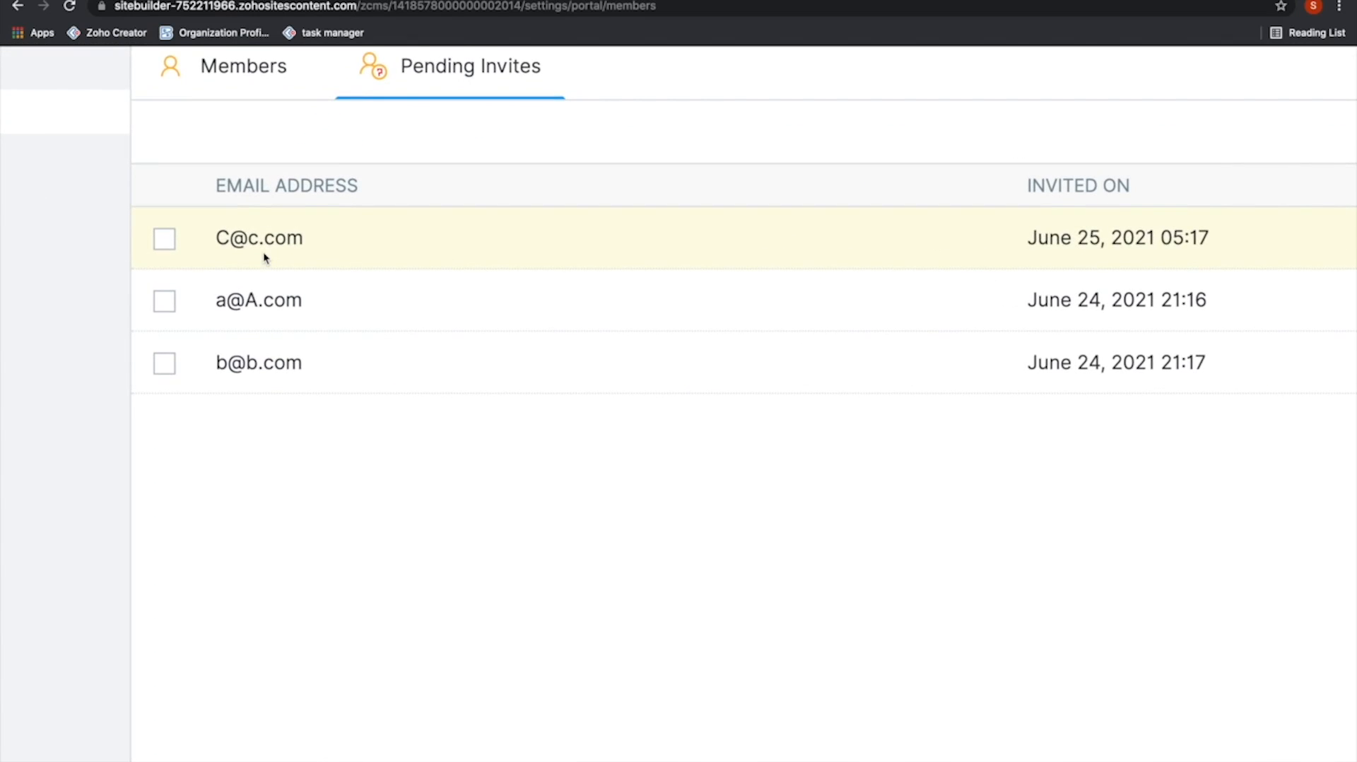
pyautogui.hscroll(4, 265, 257)
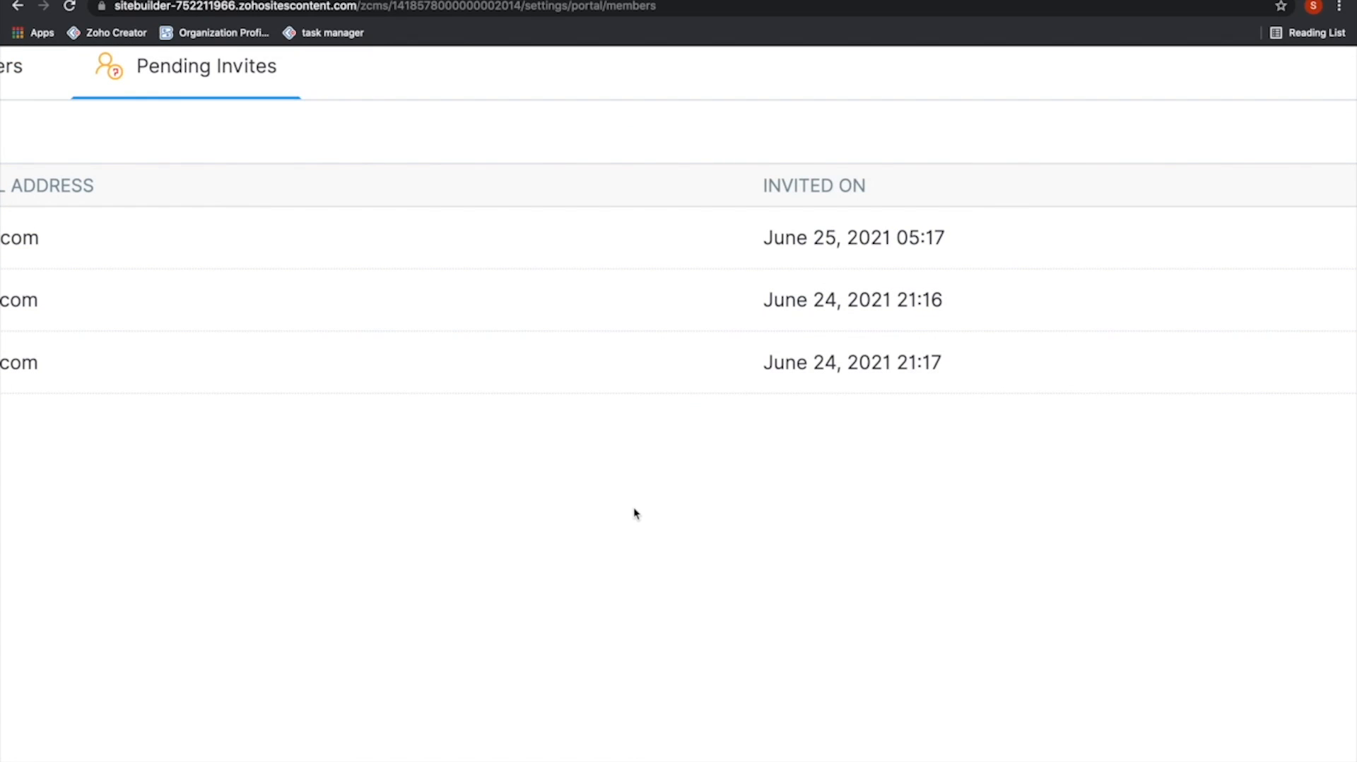
# Switch back to Zoho Creator and approve the new Sell a Property request
pyautogui.hotkey('ctrl', 'Left')
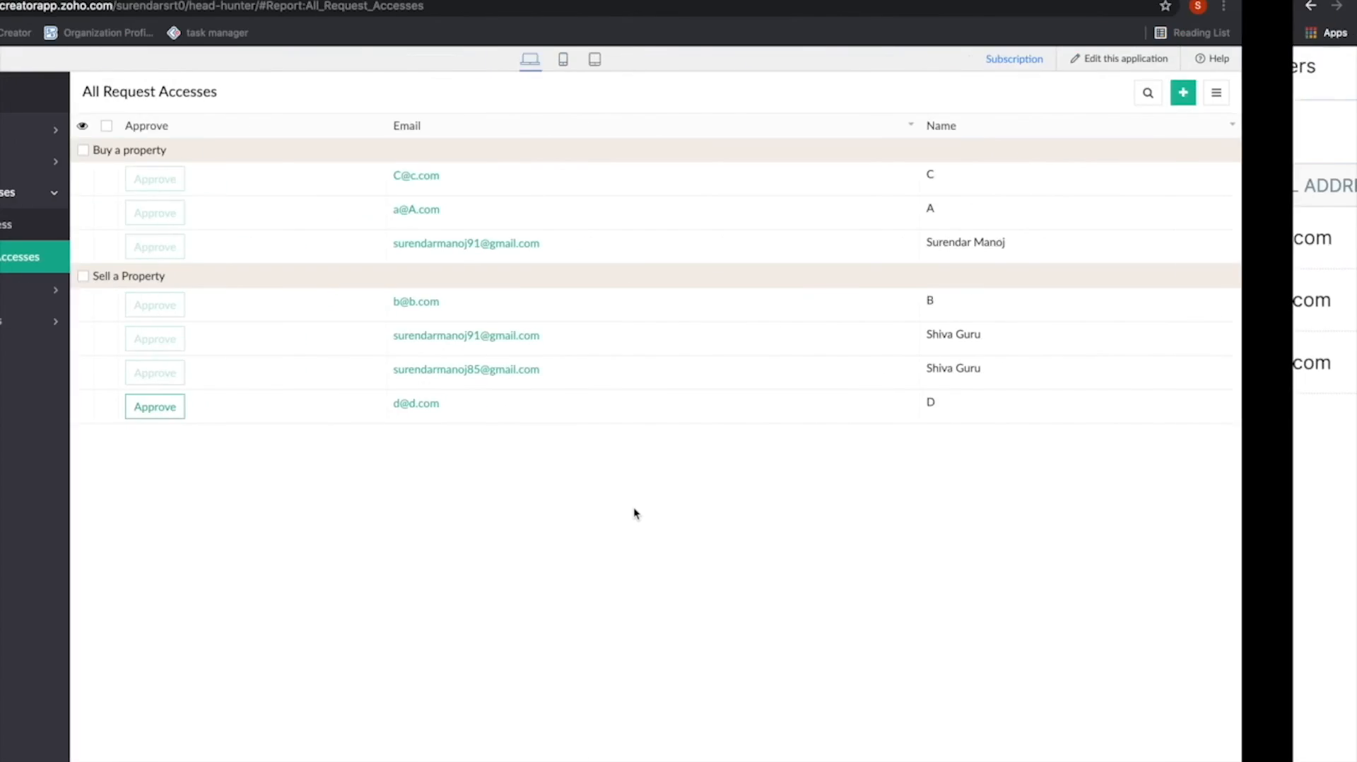
pyautogui.click(279, 407)
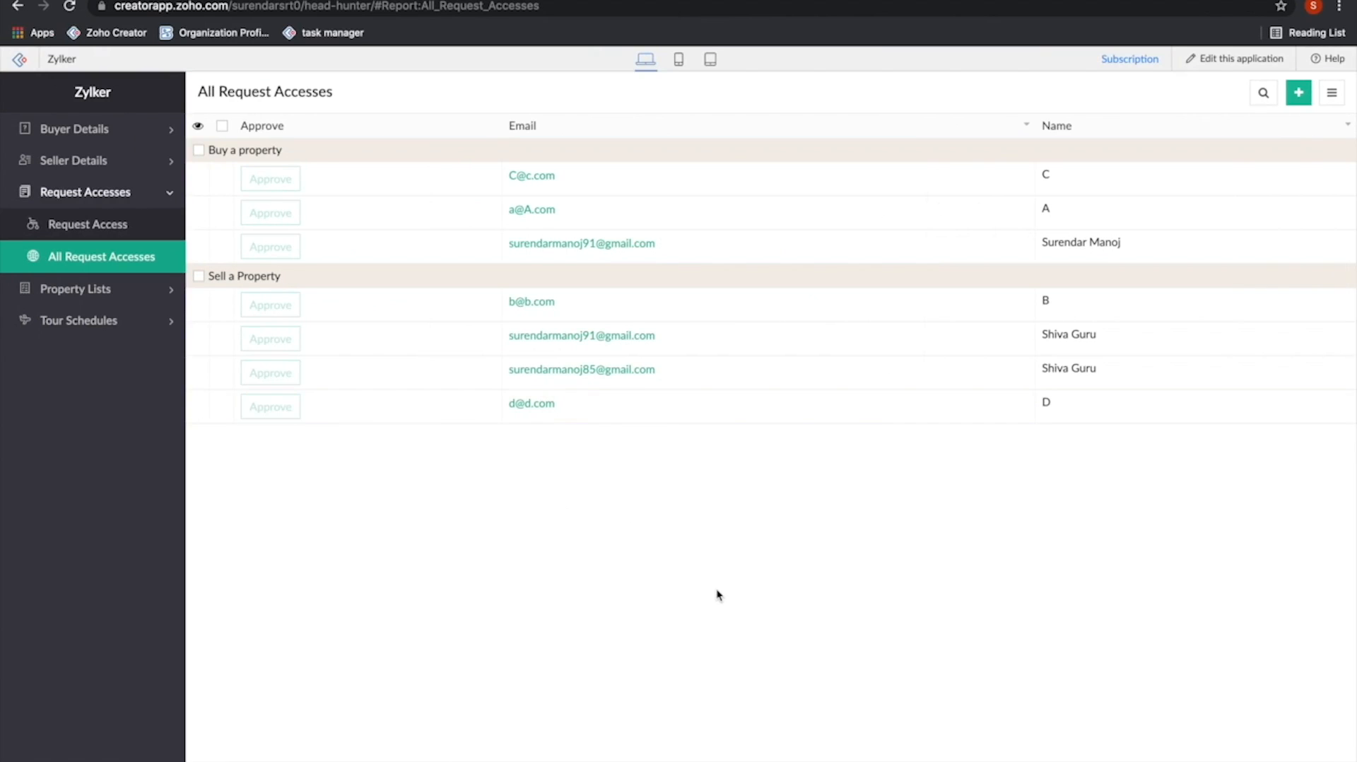
# Return to the Zoho Sites builder and refresh the member portal's pending invites to check for the approved seller
pyautogui.hotkey('ctrl', 'Right')
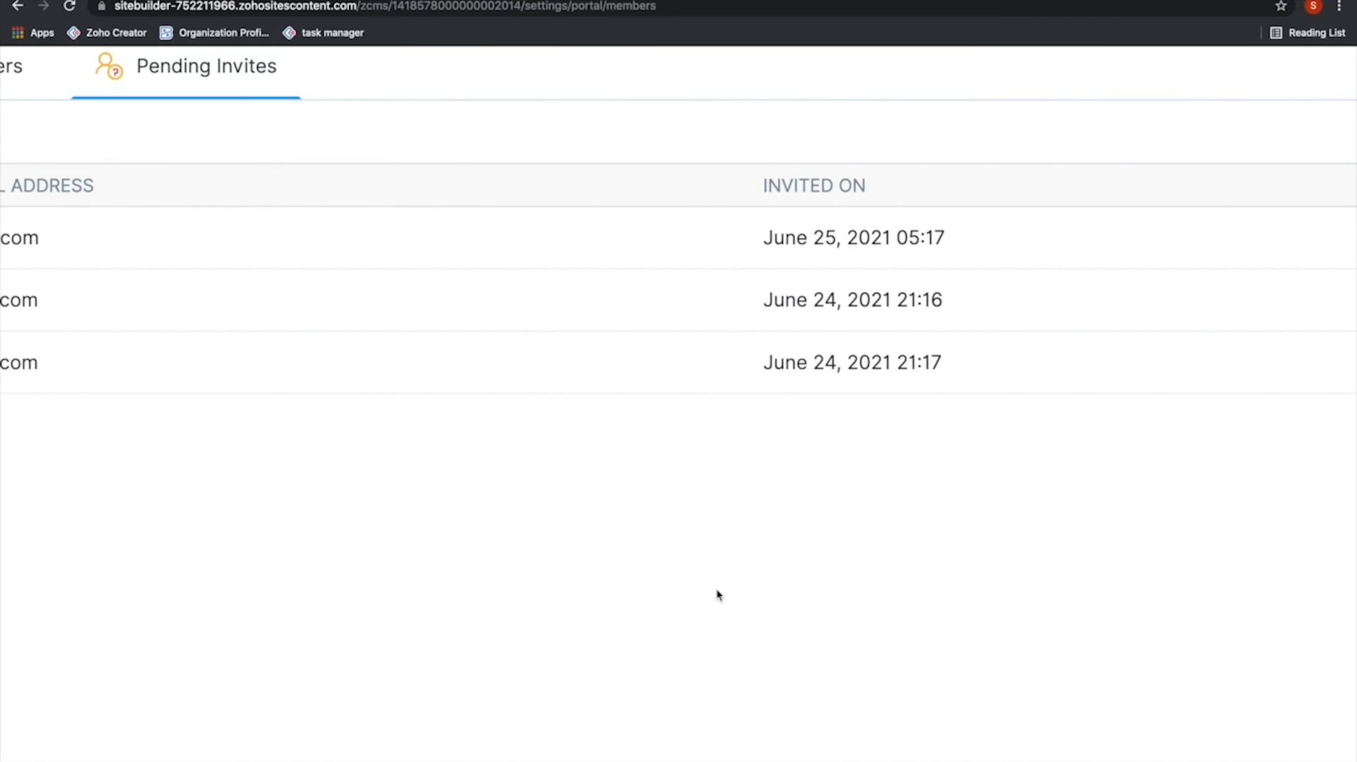
pyautogui.hscroll(-3, 716, 595)
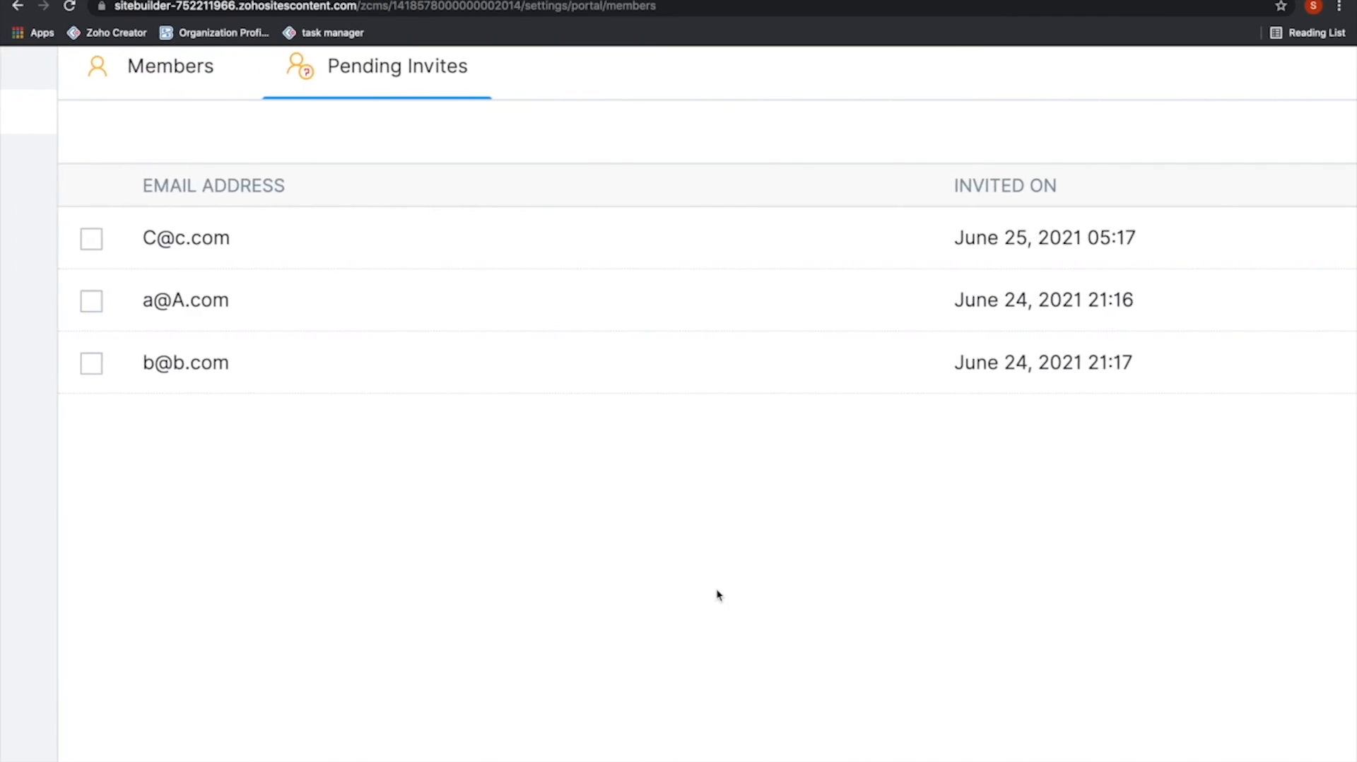
pyautogui.scroll(1, 717, 595)
pyautogui.click(203, 118)
pyautogui.click(364, 119)
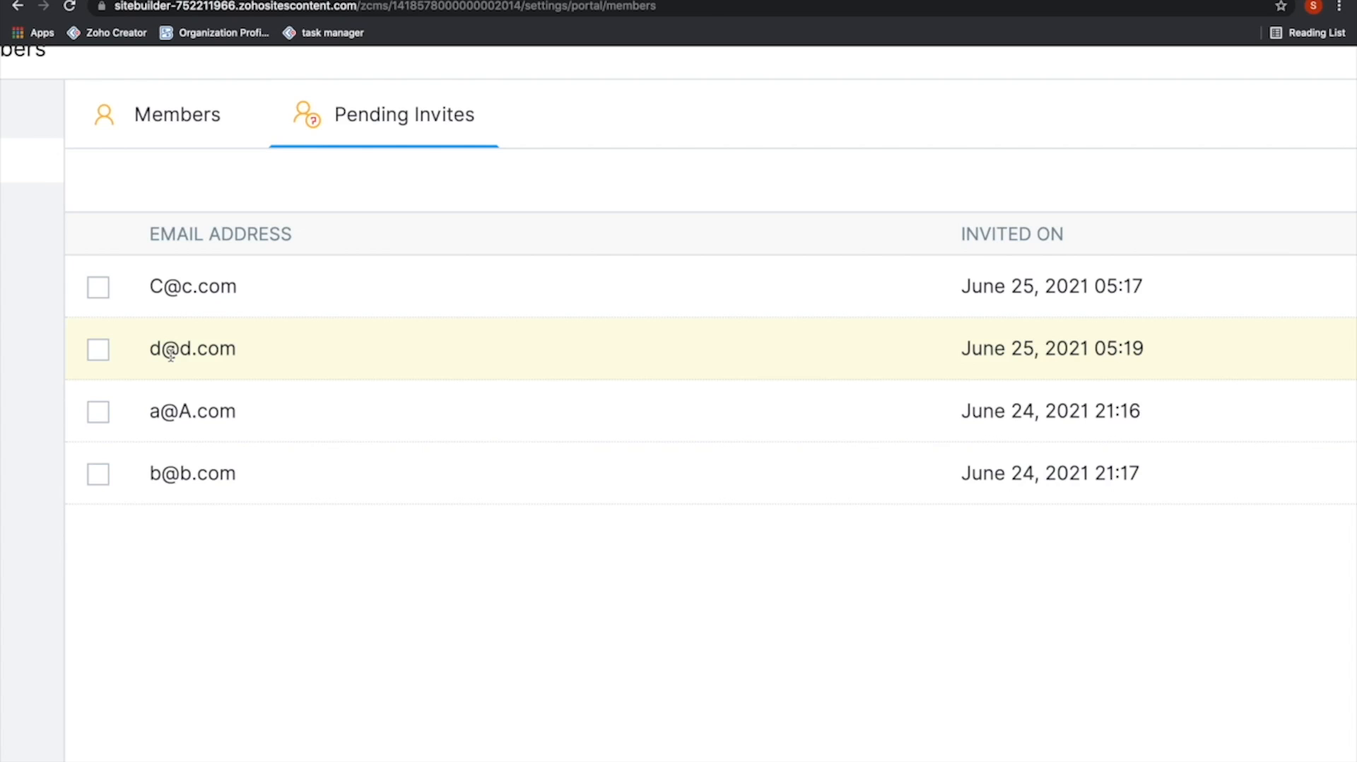
pyautogui.scroll(-5, 171, 355)
# Switch to the signed-out Zylker website and sign in with the buyer's prefilled e-mail and password
pyautogui.hotkey('ctrl', 'Left')
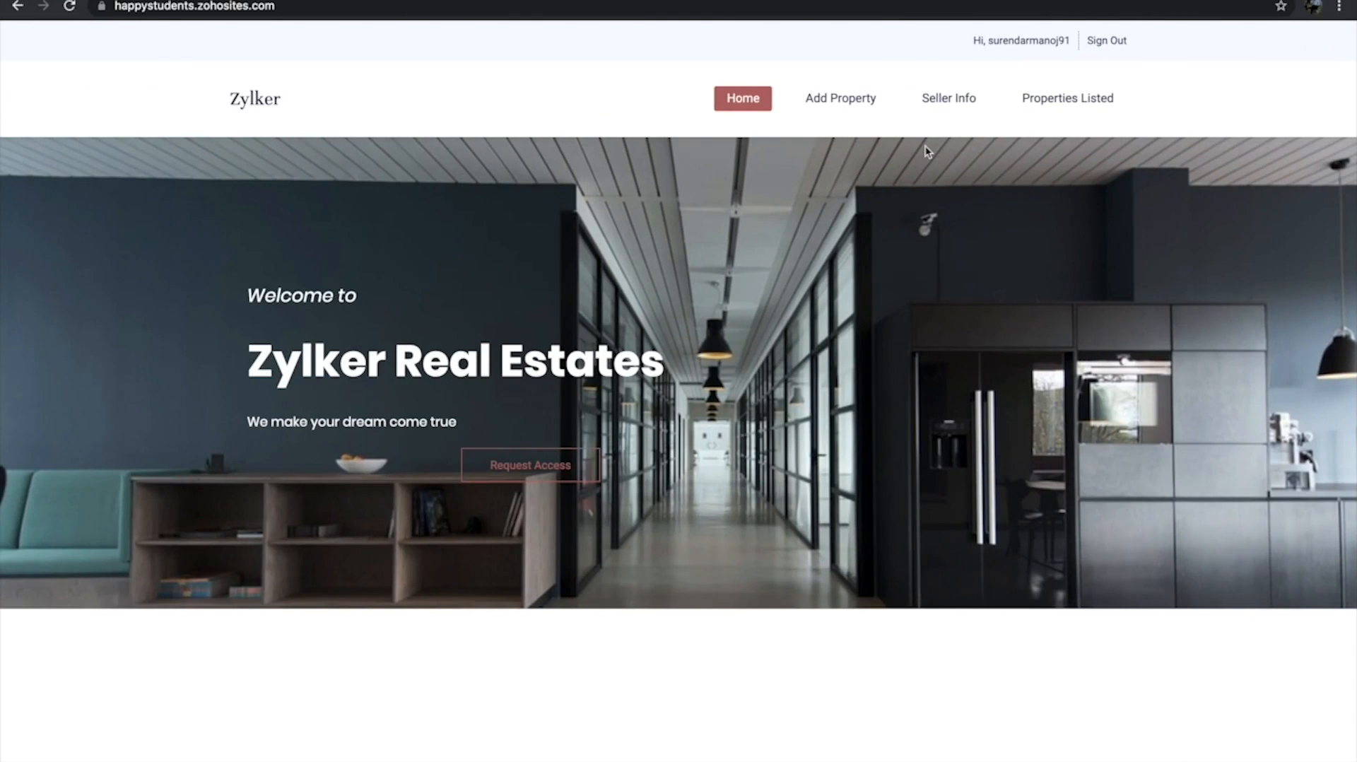
pyautogui.scroll(3, 926, 147)
pyautogui.scroll(1, 926, 150)
pyautogui.hscroll(3, 926, 150)
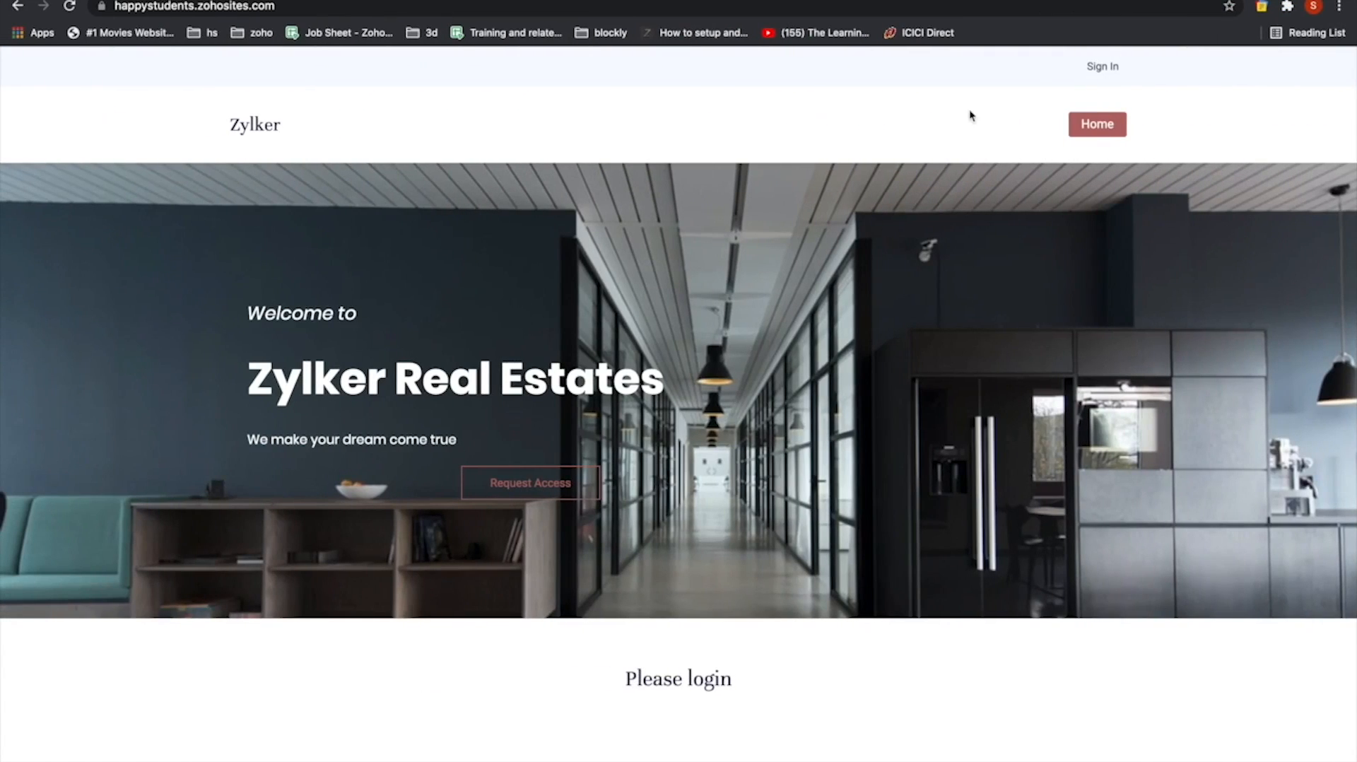
pyautogui.click(1103, 67)
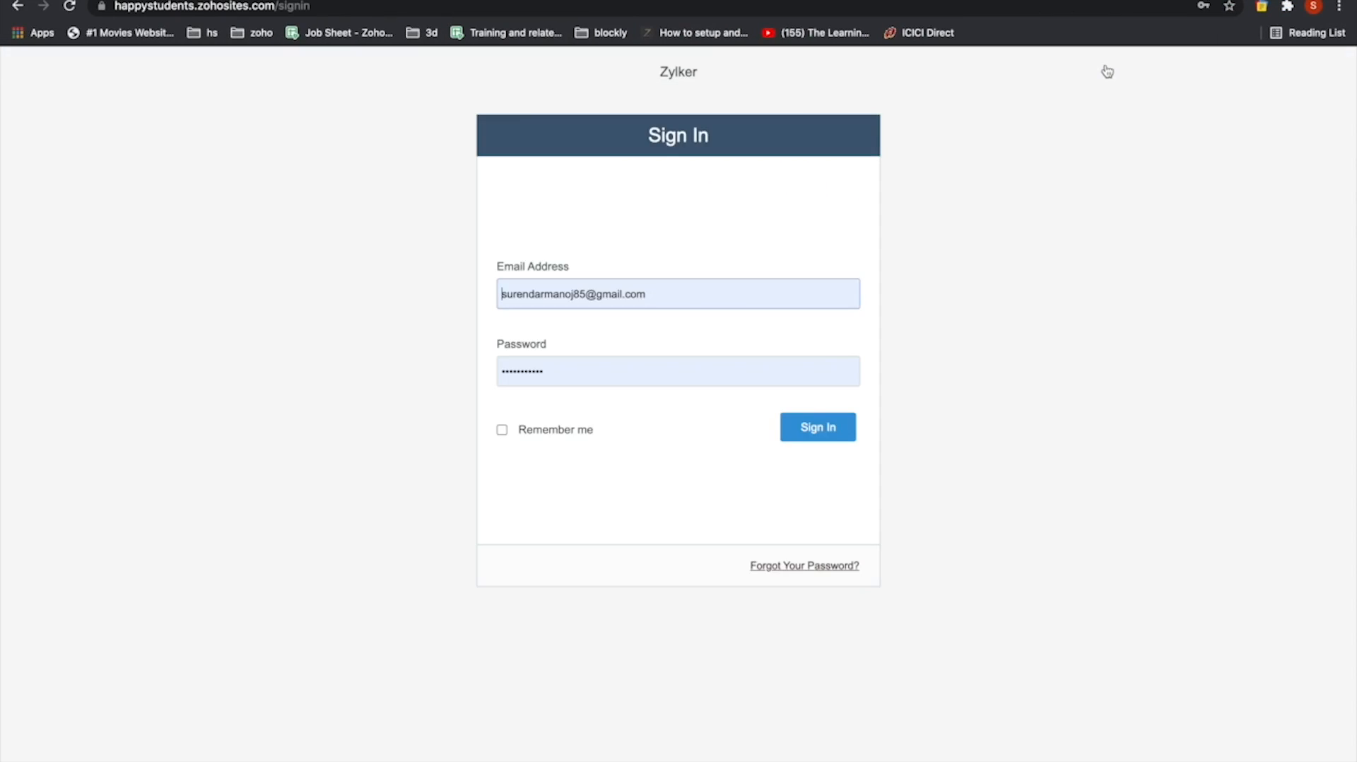
pyautogui.click(832, 424)
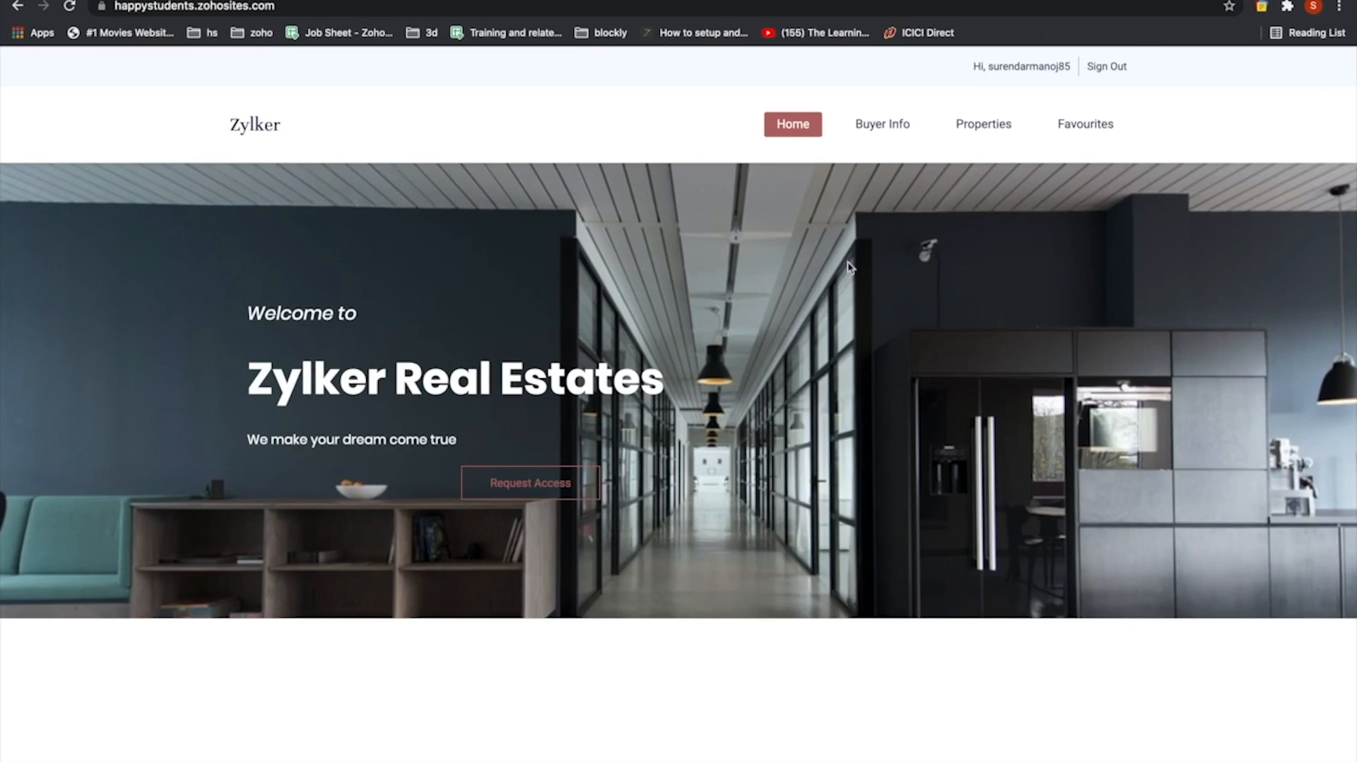
# View the Buyer Info page and its Add Details form, and return to the buyer's details
pyautogui.click(903, 123)
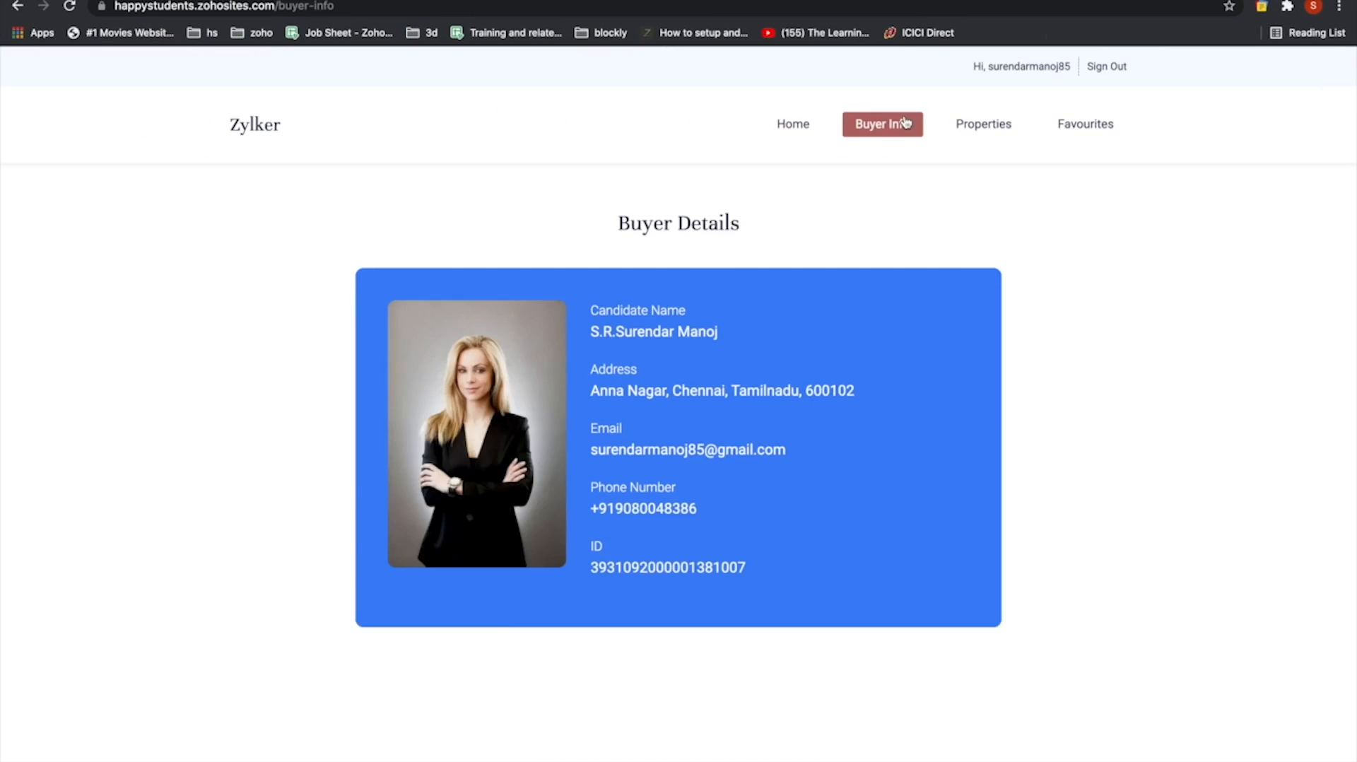
pyautogui.scroll(-2, 792, 539)
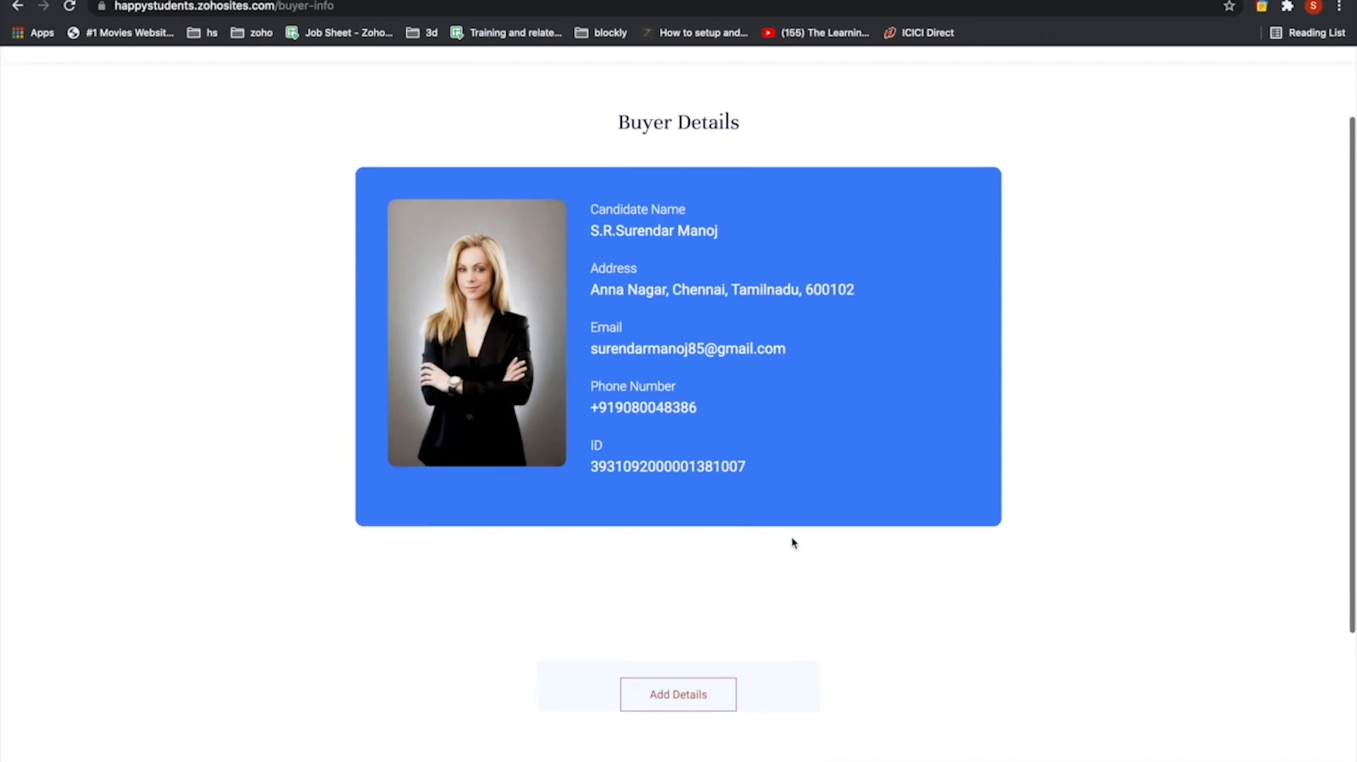
pyautogui.click(690, 683)
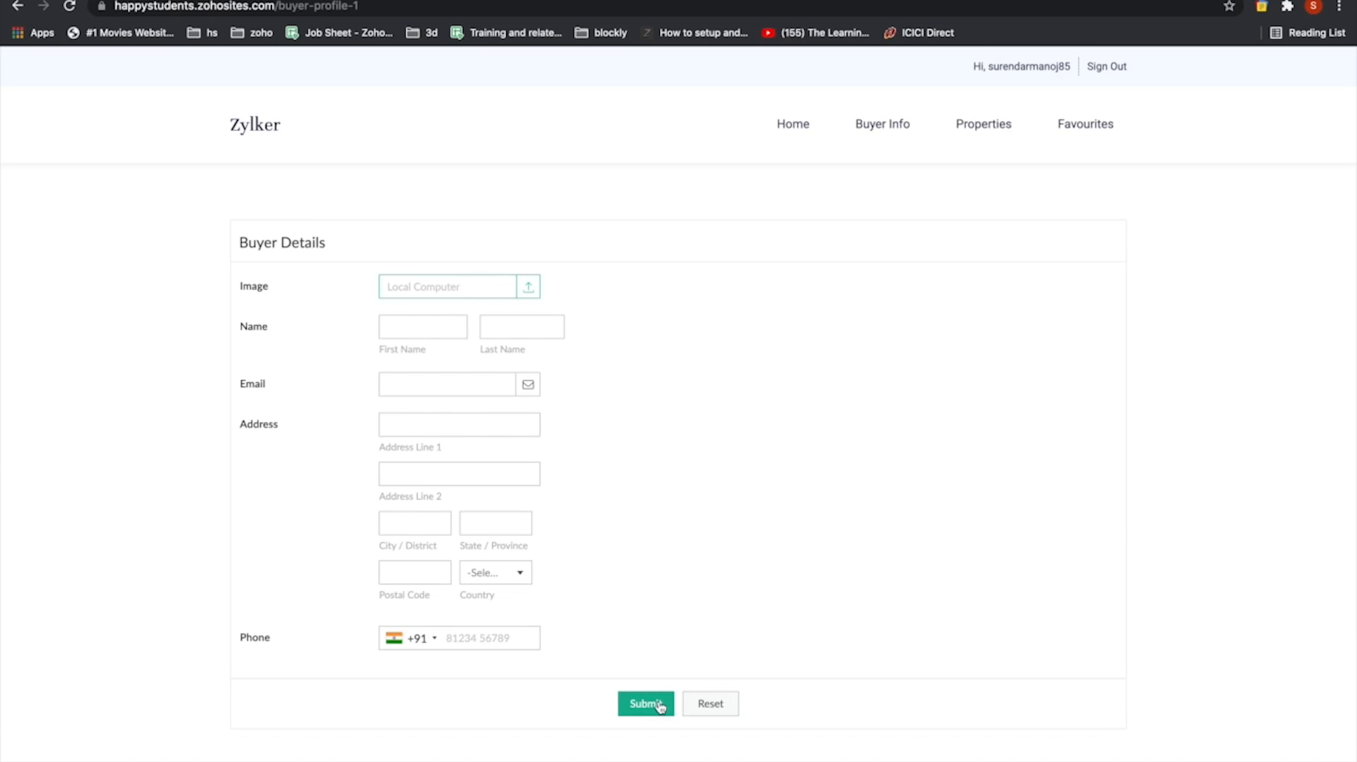
pyautogui.click(899, 140)
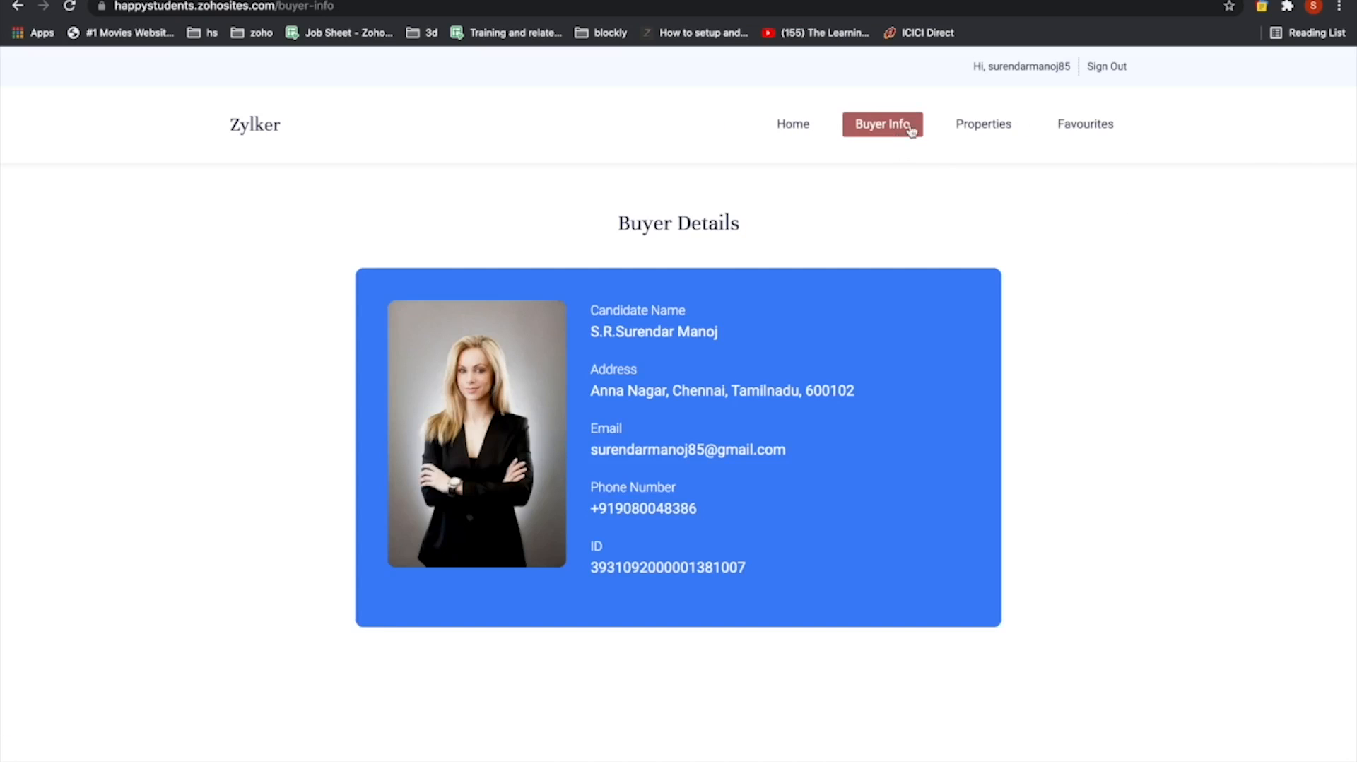
# Open the Properties page of the buyer portal and look through its content
pyautogui.click(978, 126)
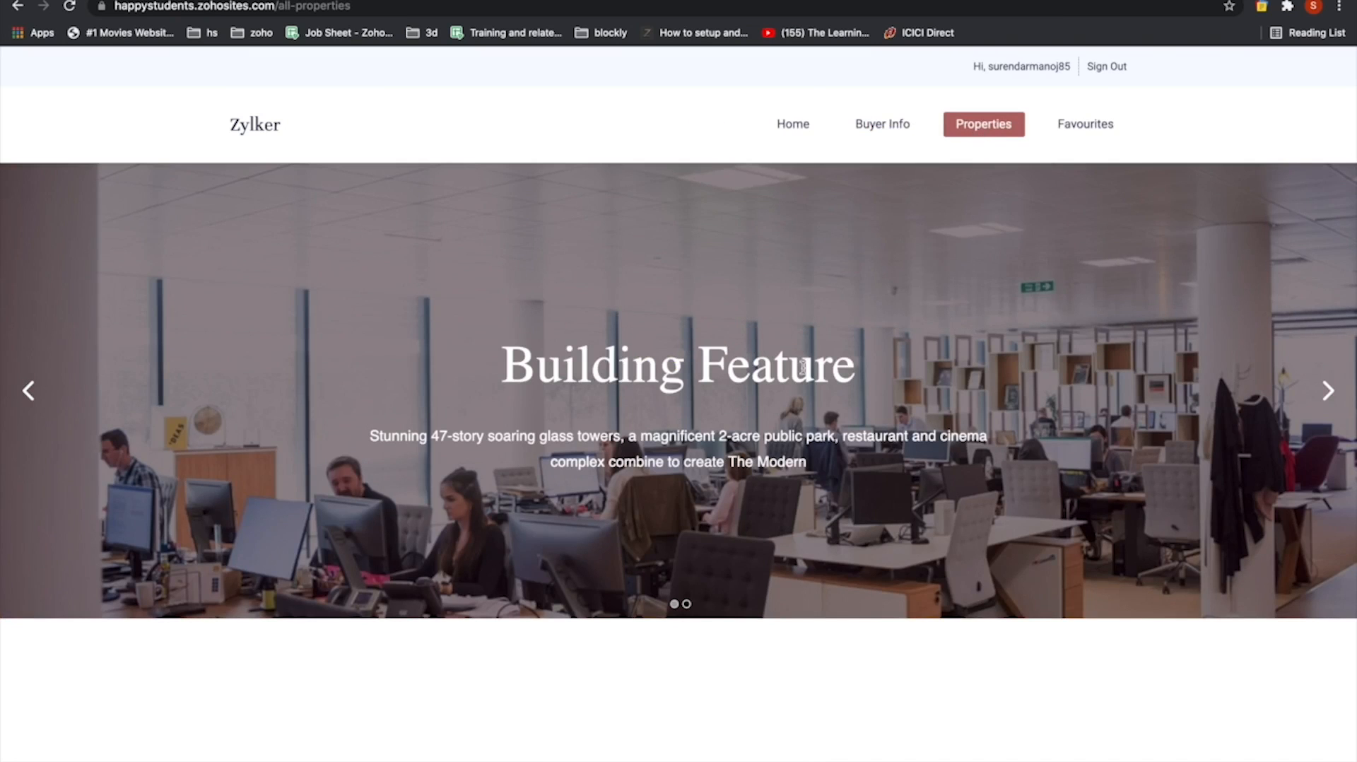
pyautogui.scroll(-2, 805, 369)
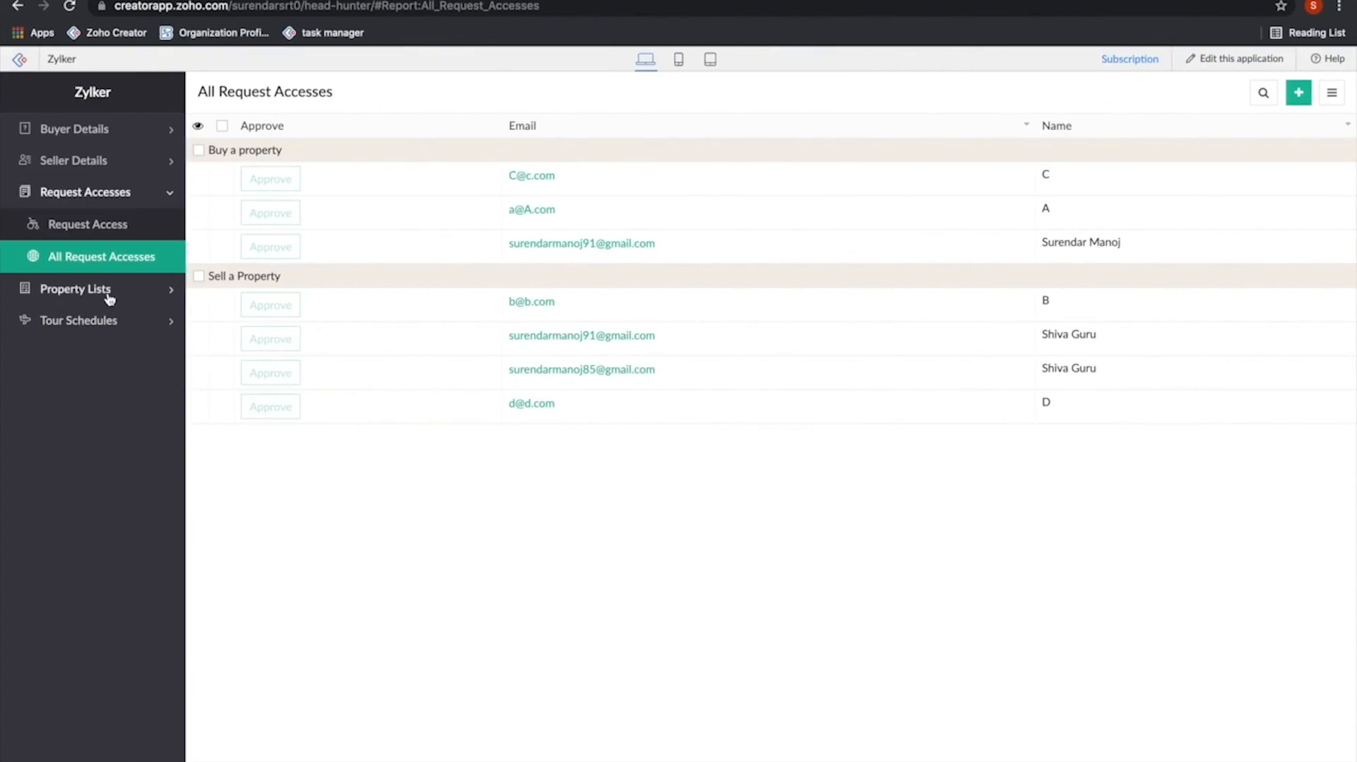
# Open the All Property Lists report in the Zylker Creator app and look through the properties' details and Interested Parties
pyautogui.click(110, 297)
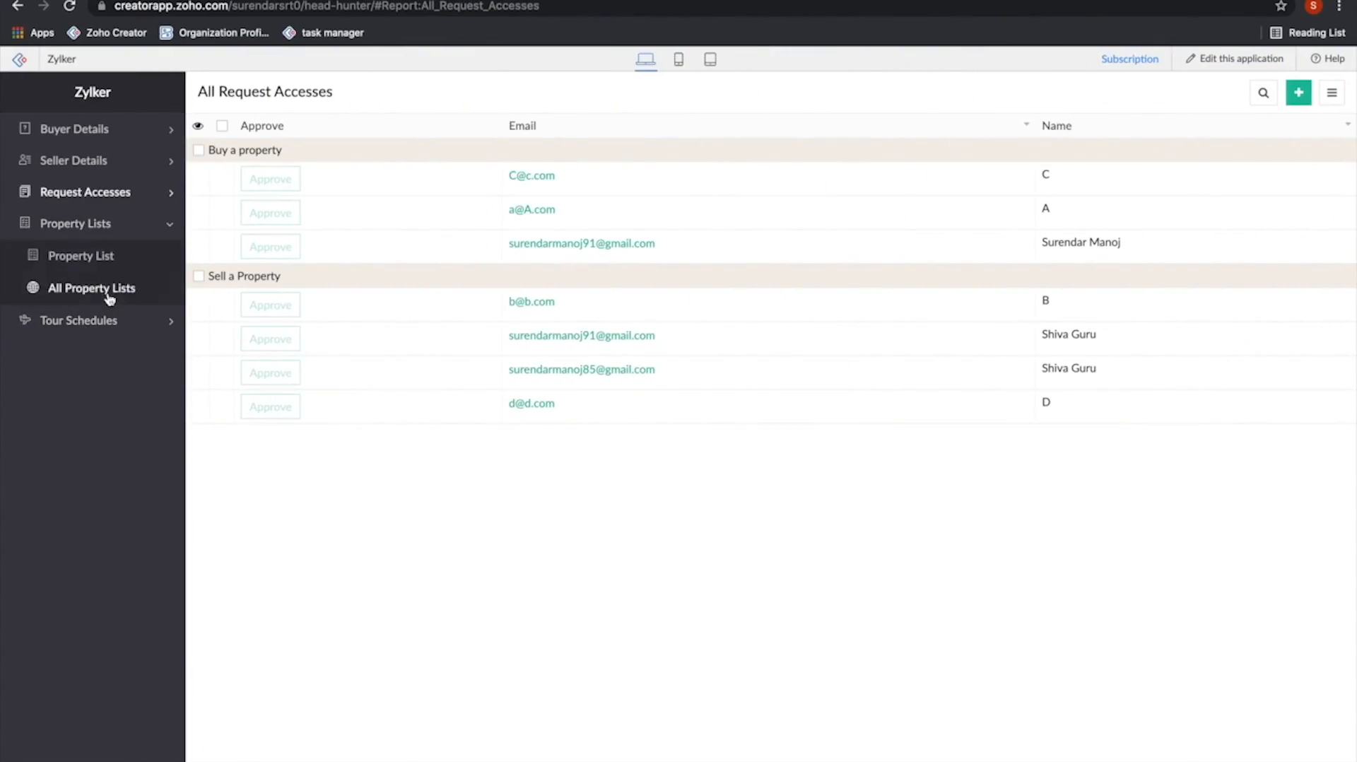
pyautogui.click(109, 294)
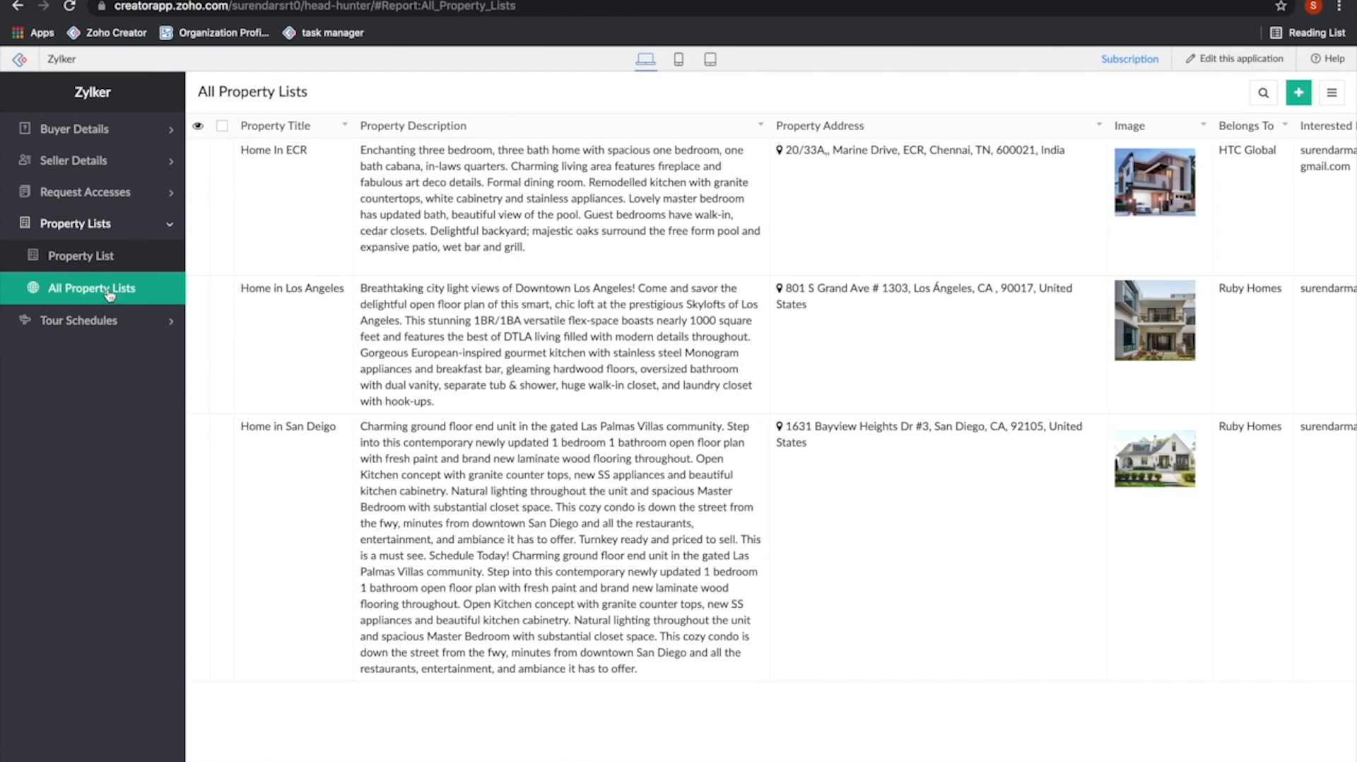
pyautogui.hscroll(4, 750, 368)
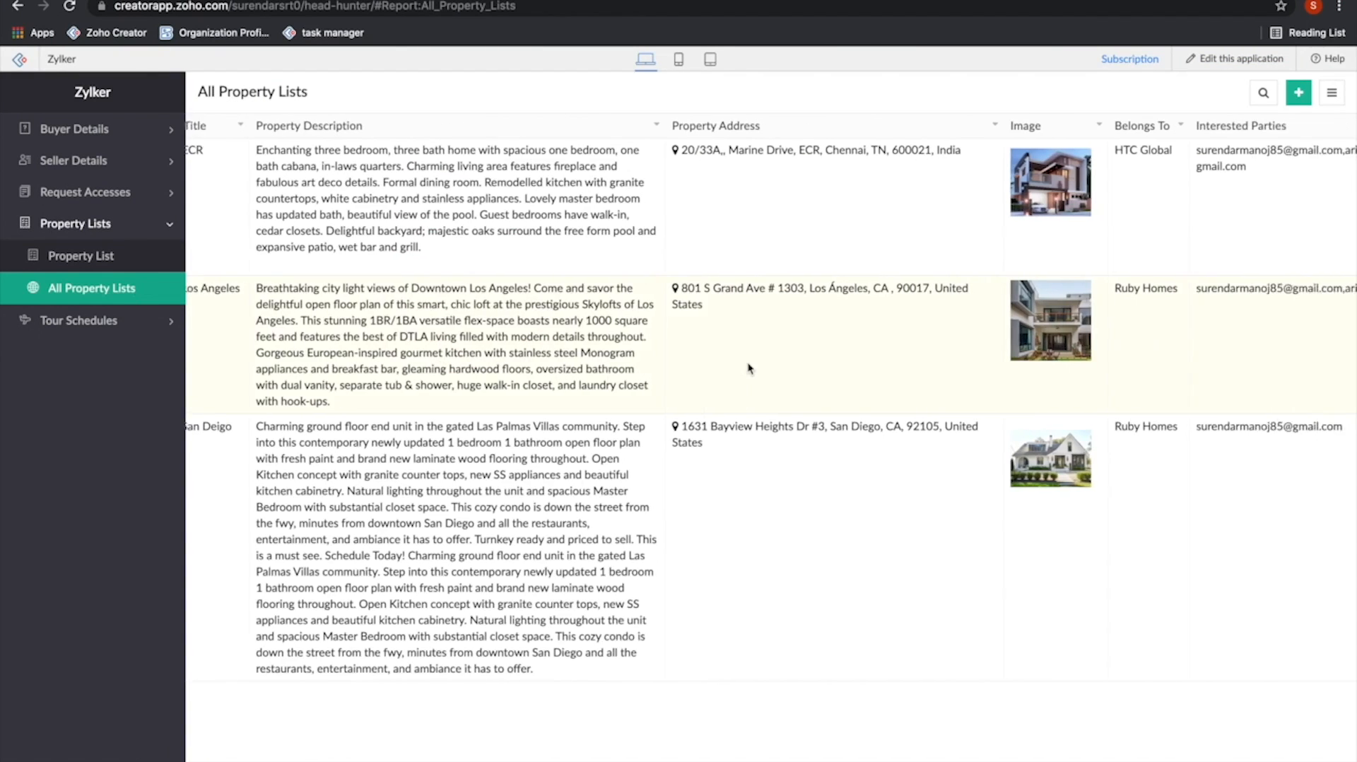
pyautogui.hscroll(-2, 750, 368)
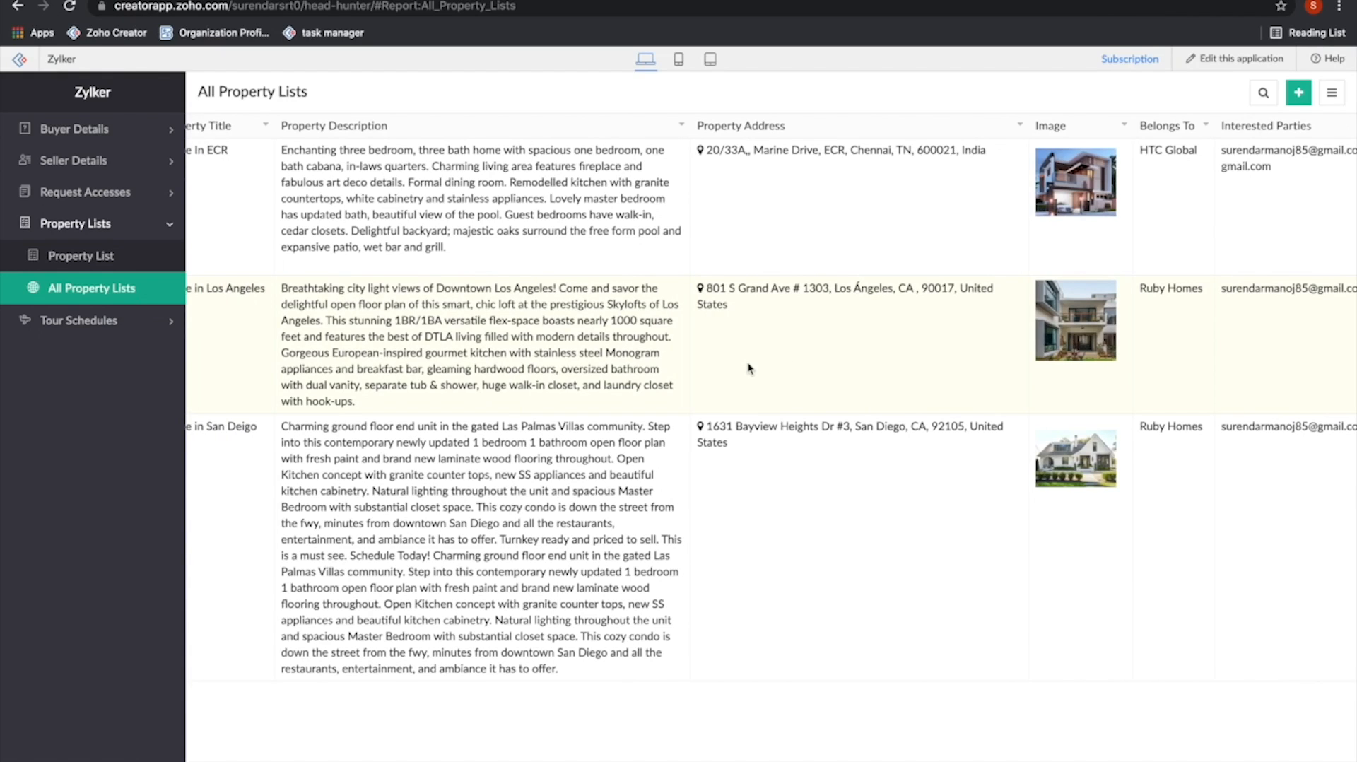
pyautogui.hscroll(-5, 749, 368)
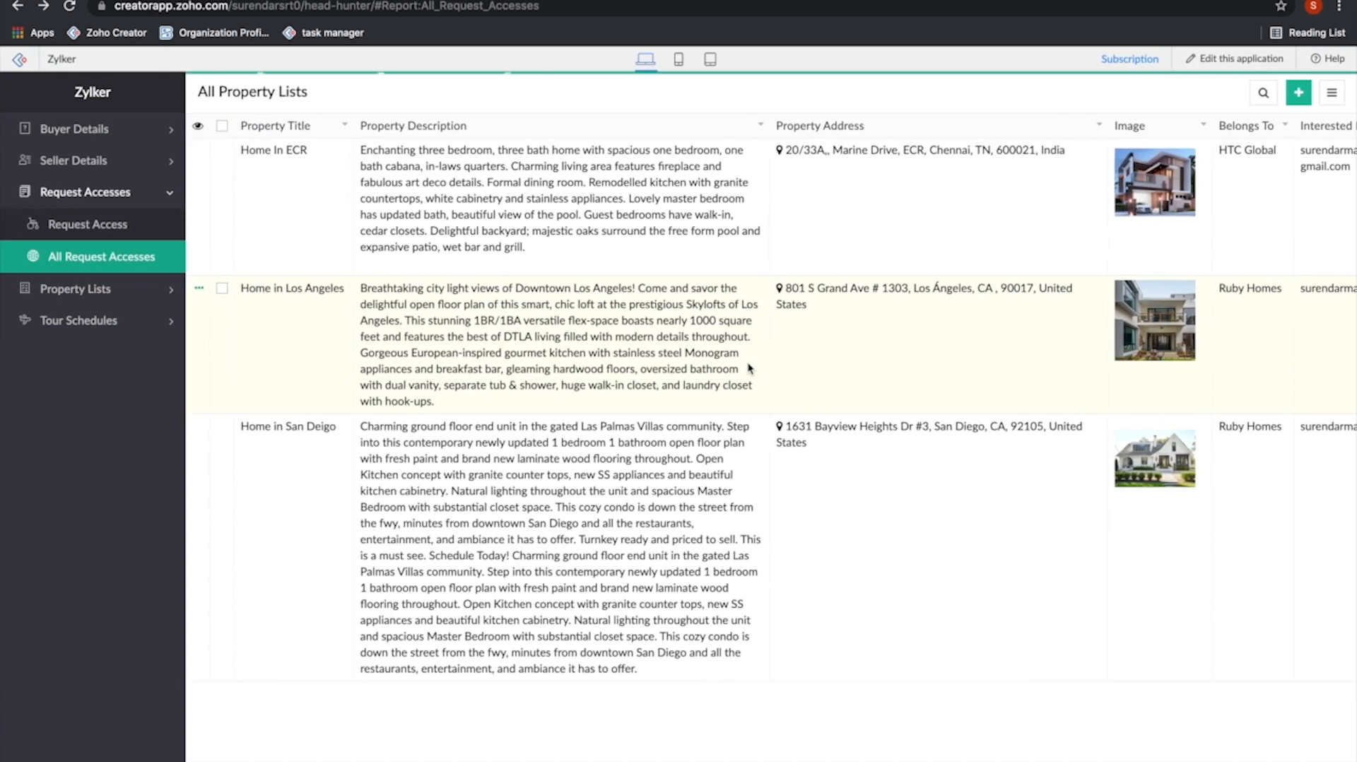
# Reopen the All Property Lists report and bulk-edit the Home in San Deigo record to clear its Interested Parties value
pyautogui.click(135, 288)
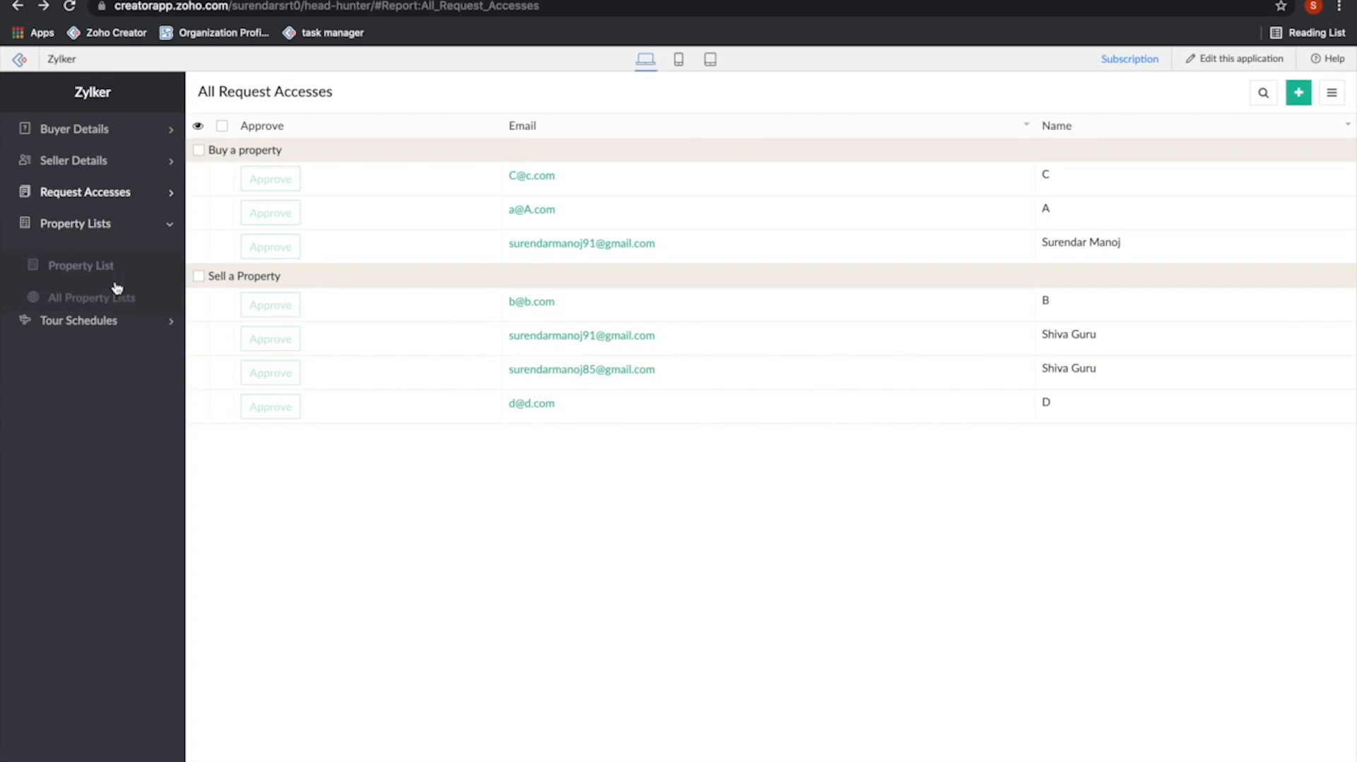
pyautogui.click(103, 296)
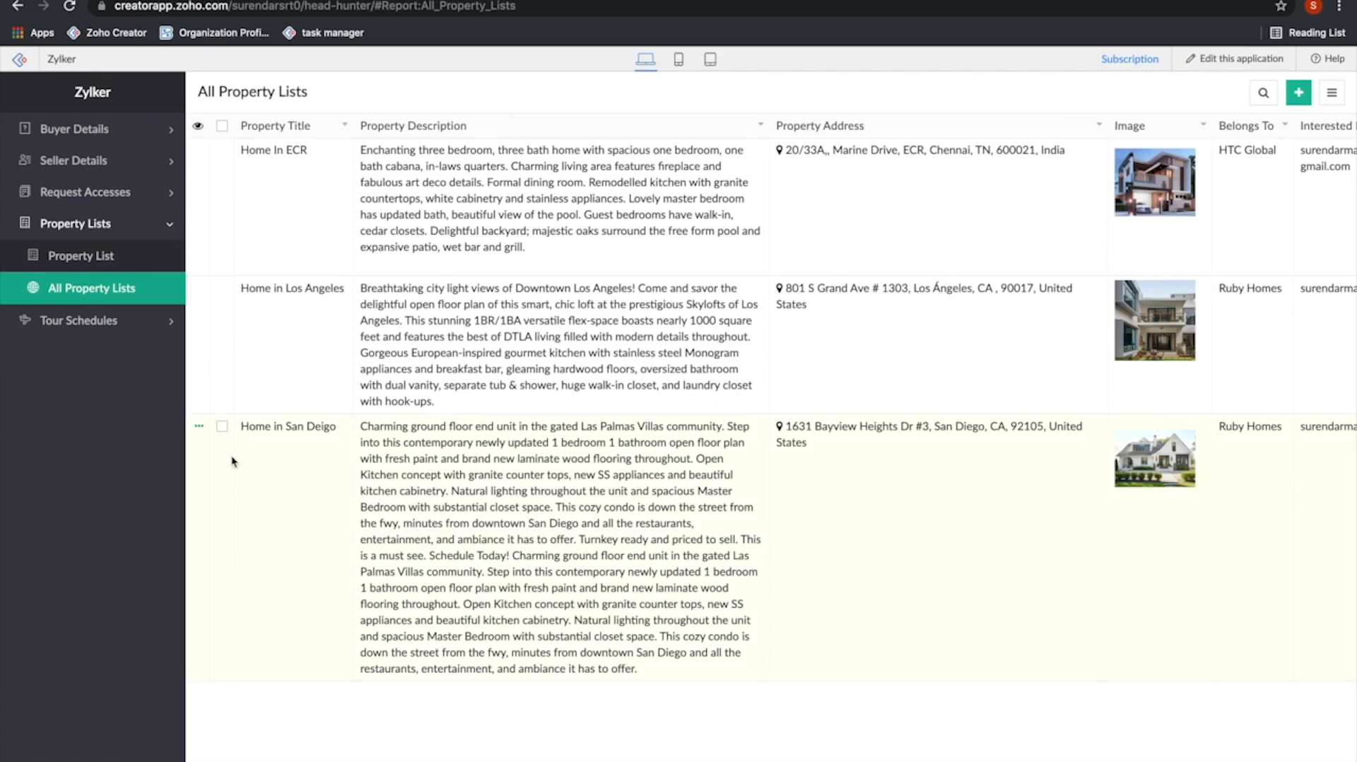
pyautogui.click(223, 428)
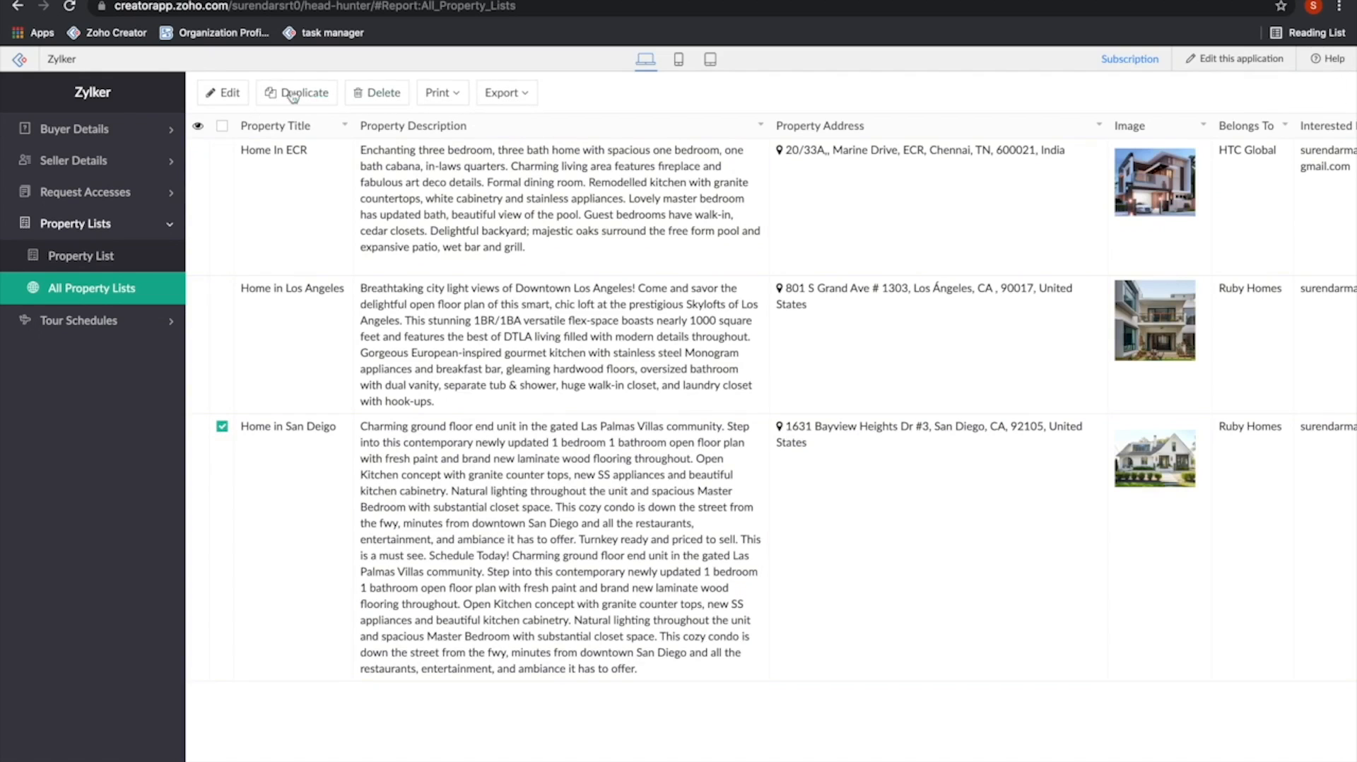
pyautogui.click(226, 90)
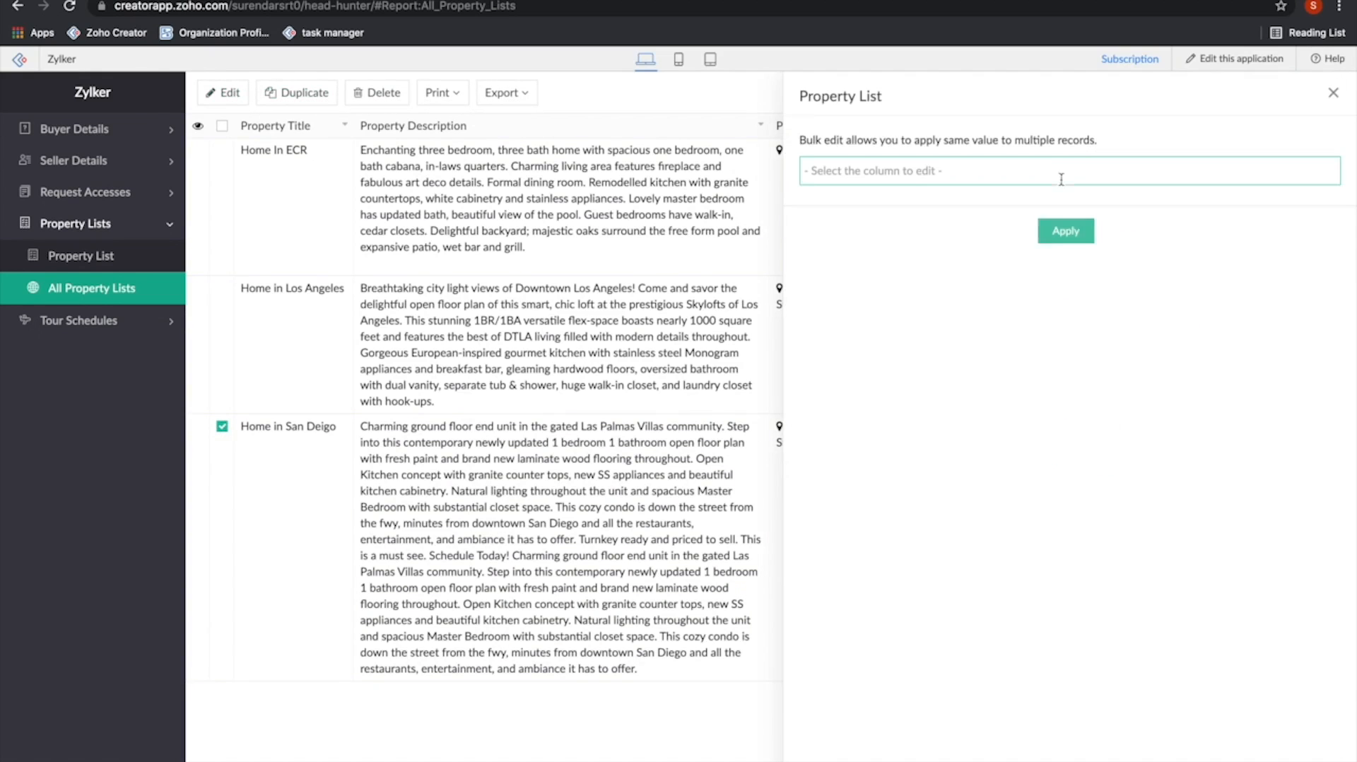
pyautogui.scroll(-2, 1009, 272)
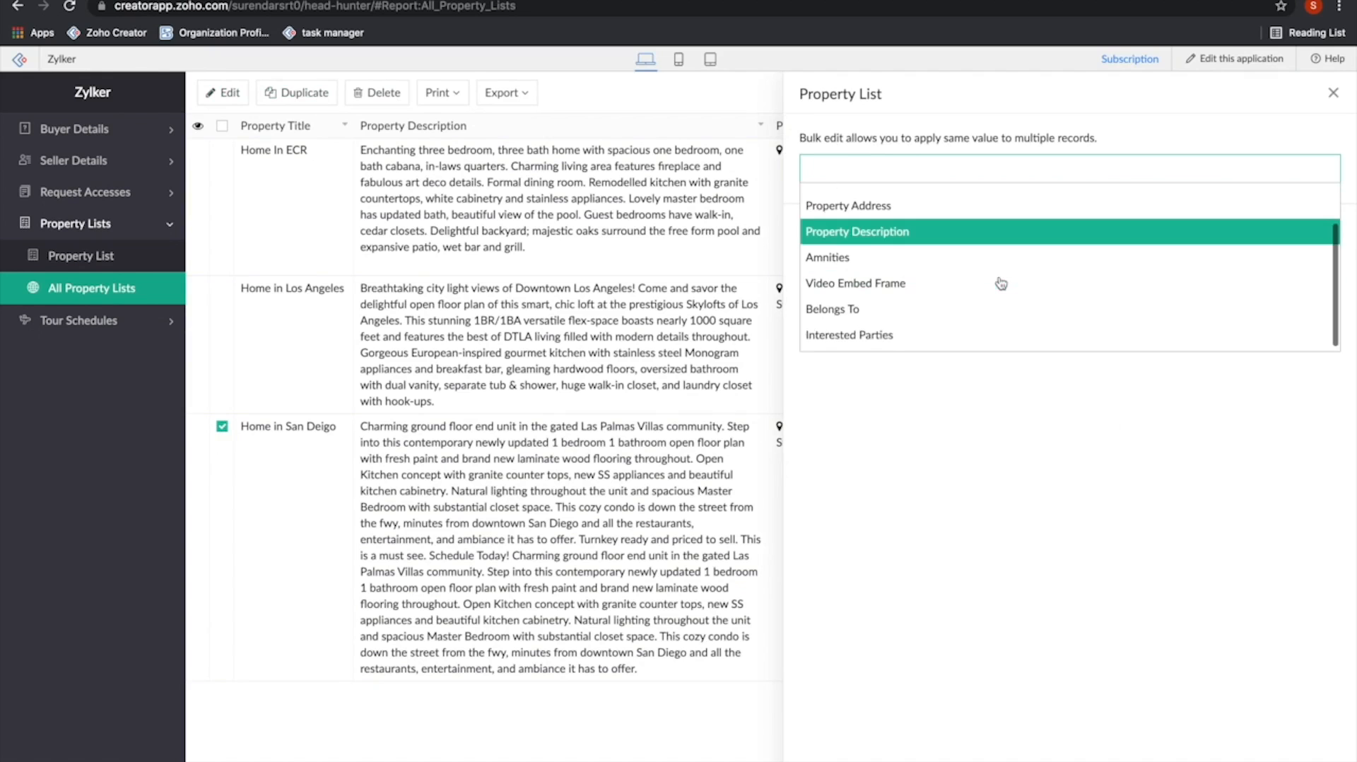
pyautogui.click(918, 343)
pyautogui.click(1064, 350)
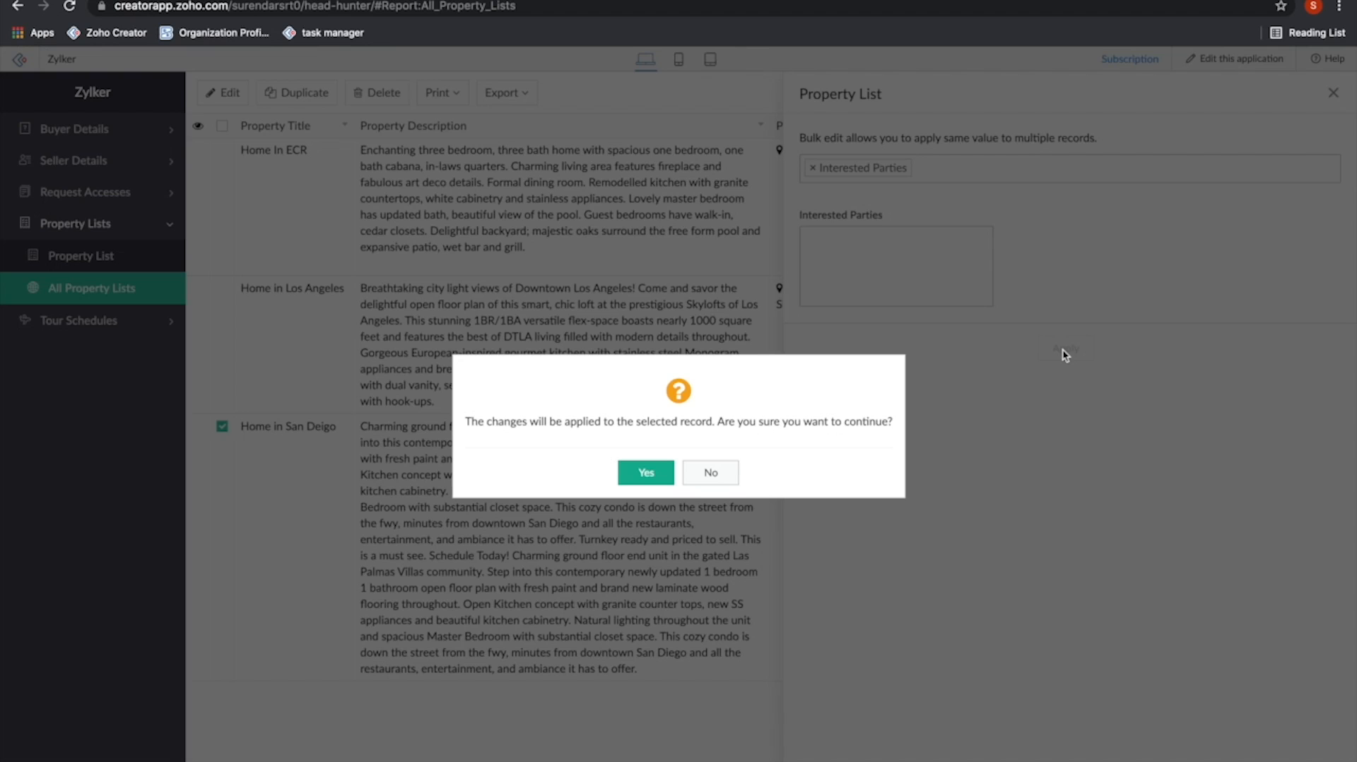
pyautogui.click(654, 472)
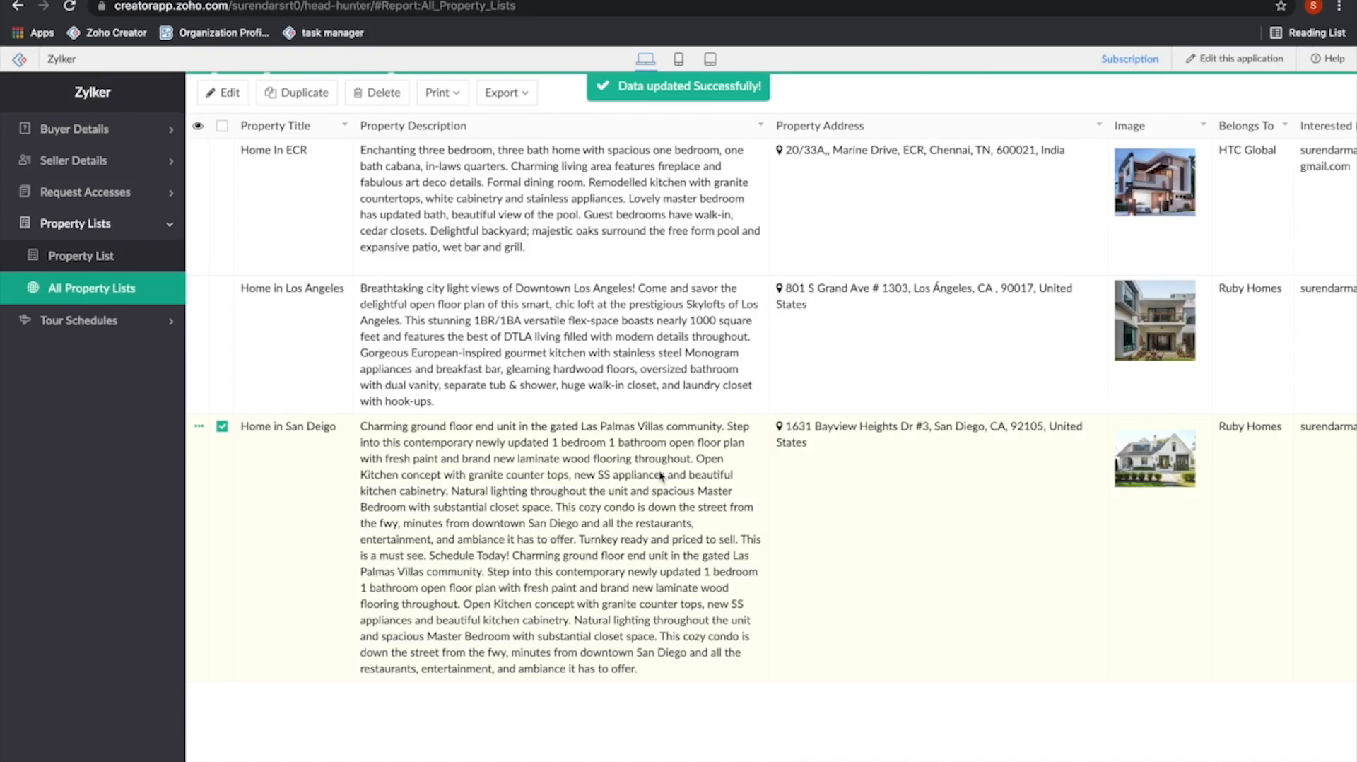
pyautogui.hscroll(5, 1009, 494)
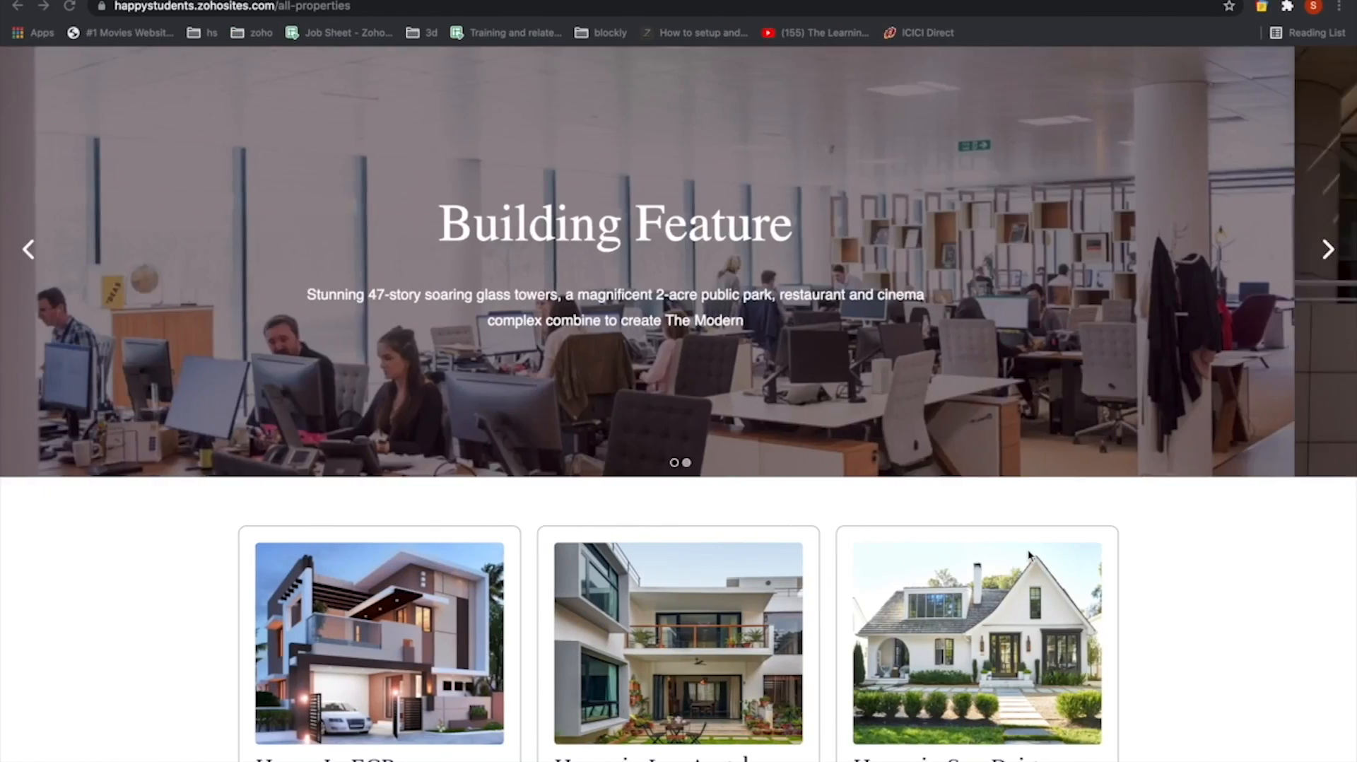
# Switch to the buyer portal and compare the homes on the Properties page with those on the Favourites page
pyautogui.scroll(-3, 1067, 458)
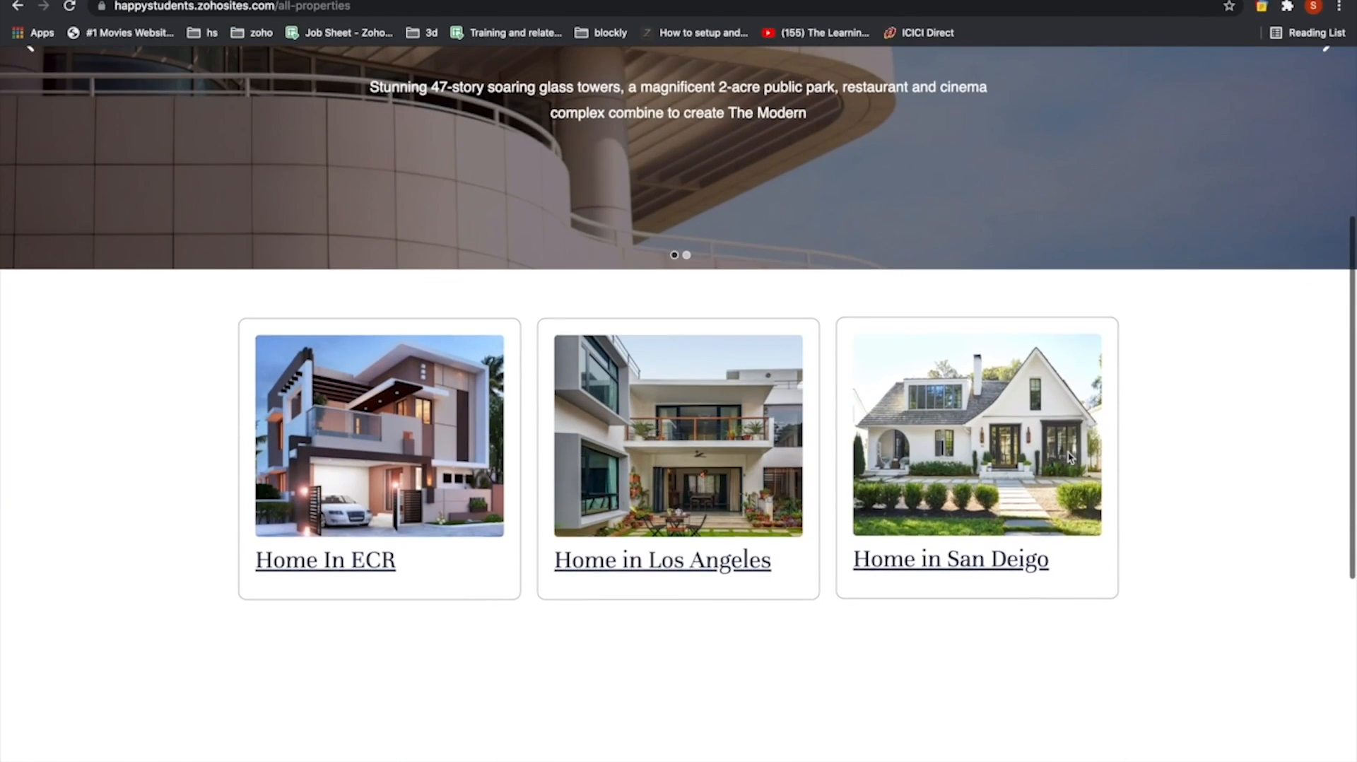
pyautogui.scroll(5, 1315, 334)
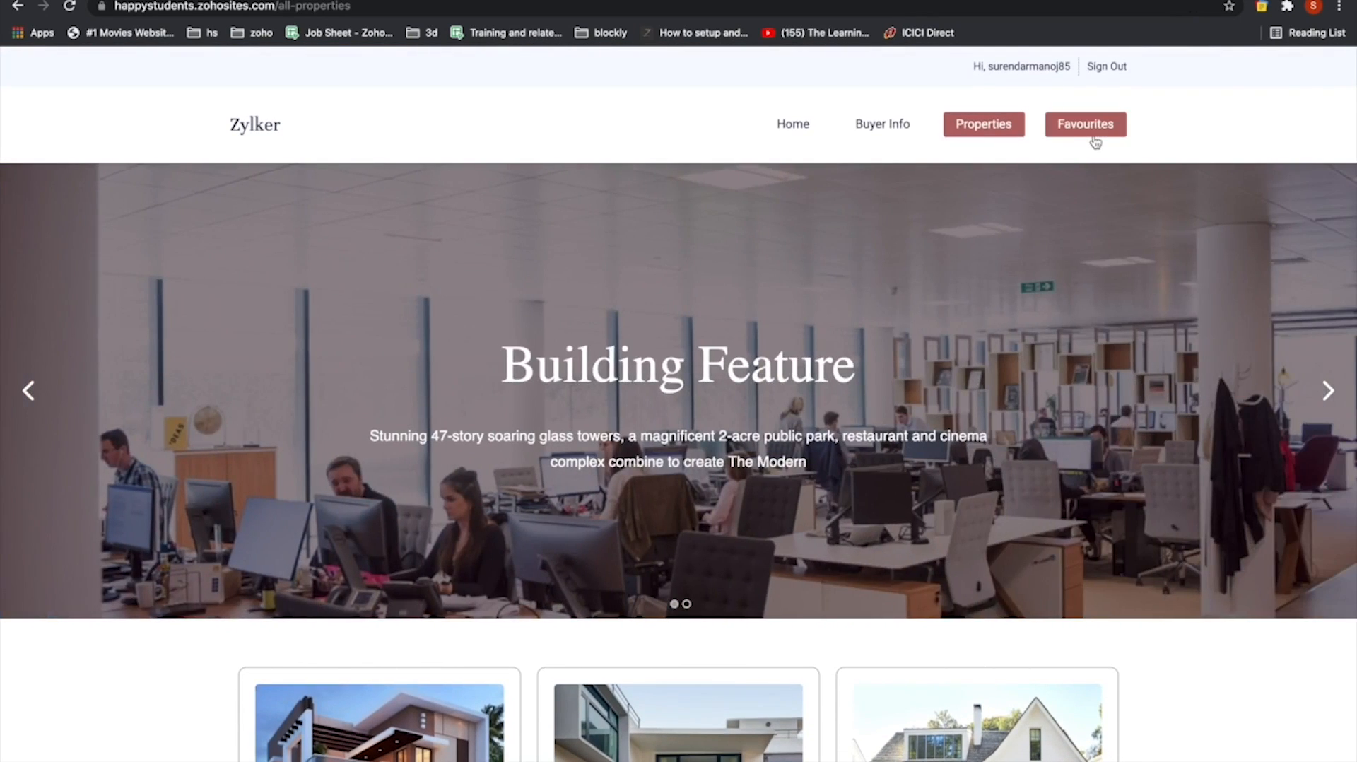
pyautogui.click(1094, 137)
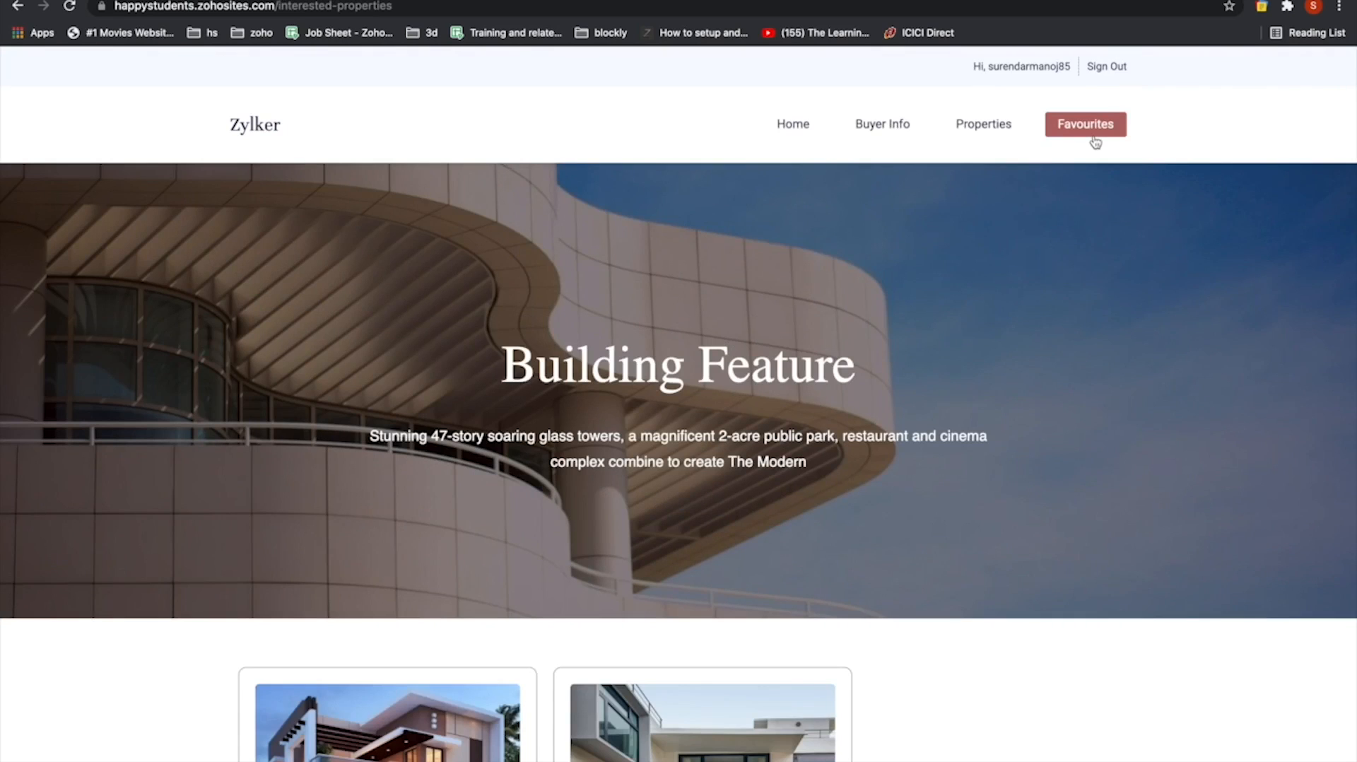
pyautogui.scroll(-3, 1003, 426)
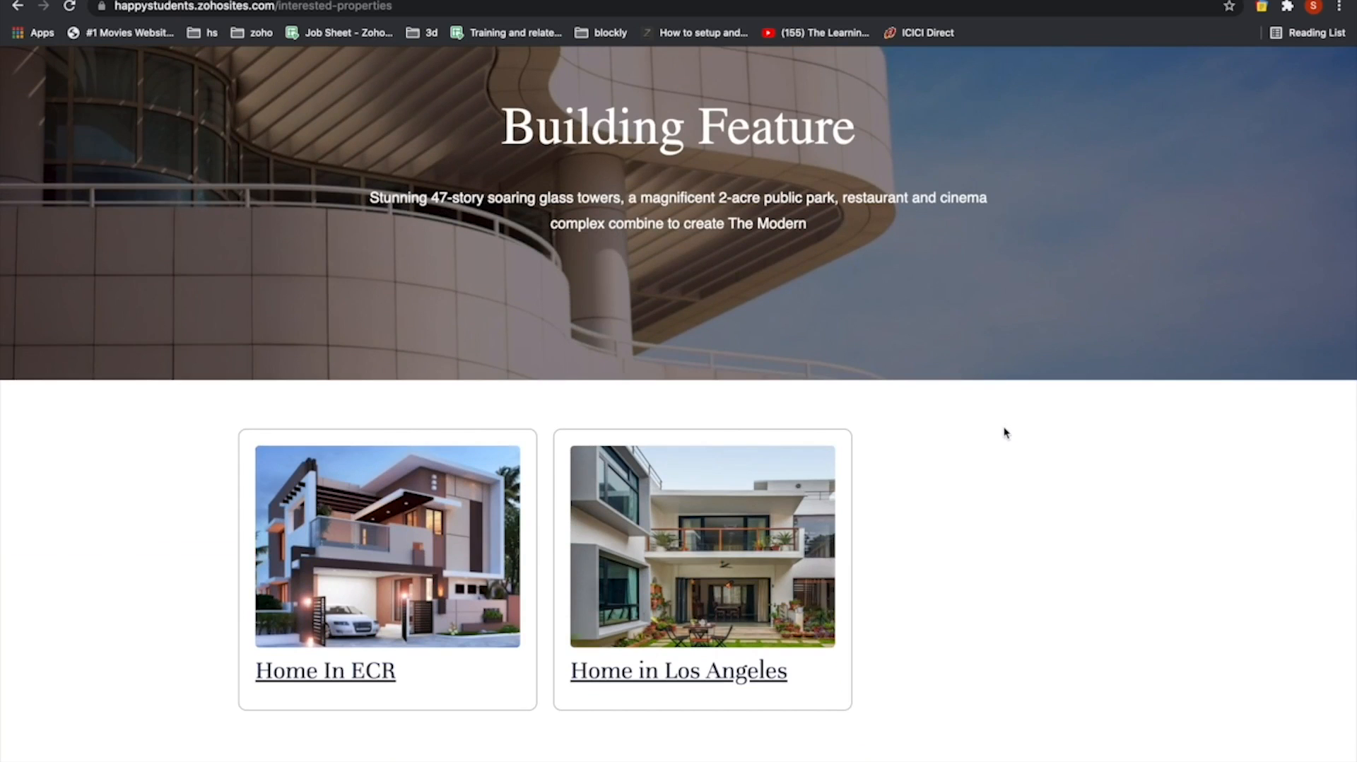
pyautogui.scroll(4, 1005, 432)
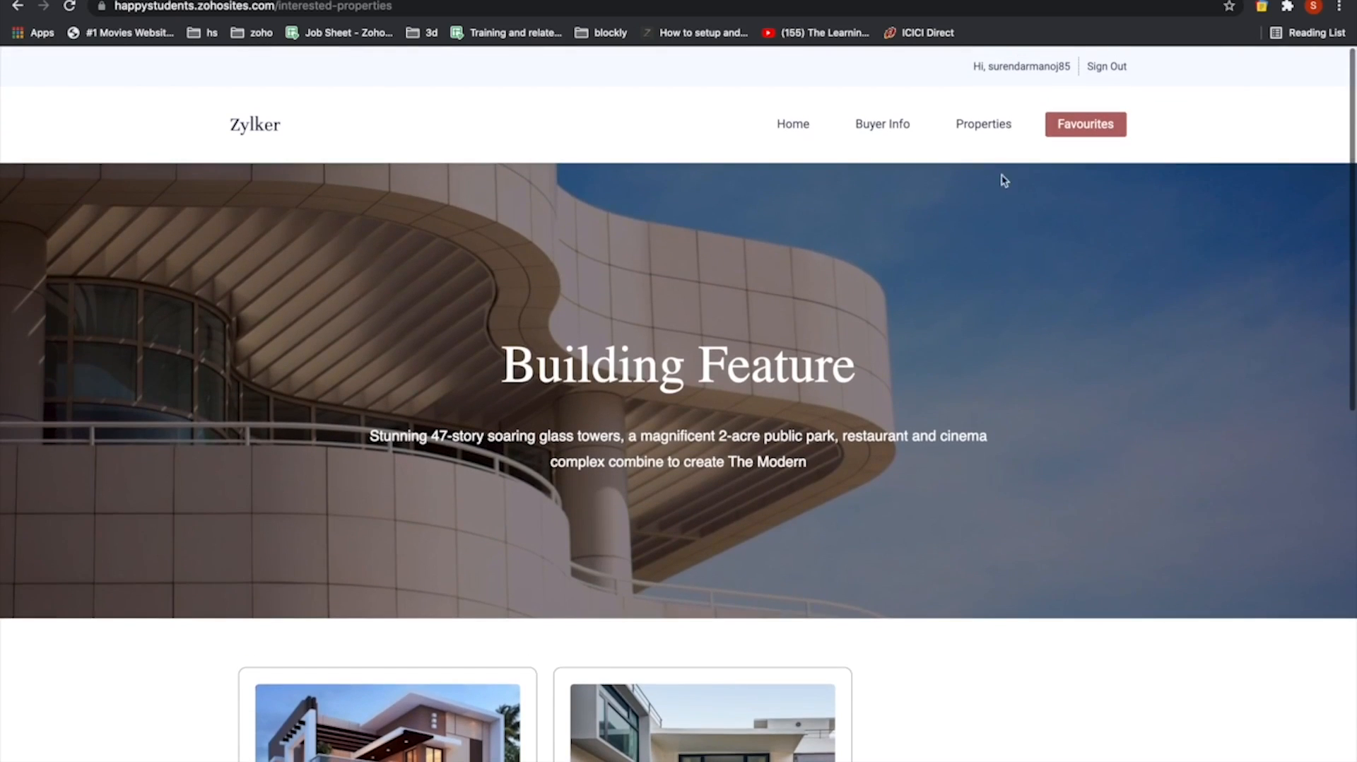
# Open Home in San Deigo from the Properties page, review its details and mark the property as Interested
pyautogui.click(984, 125)
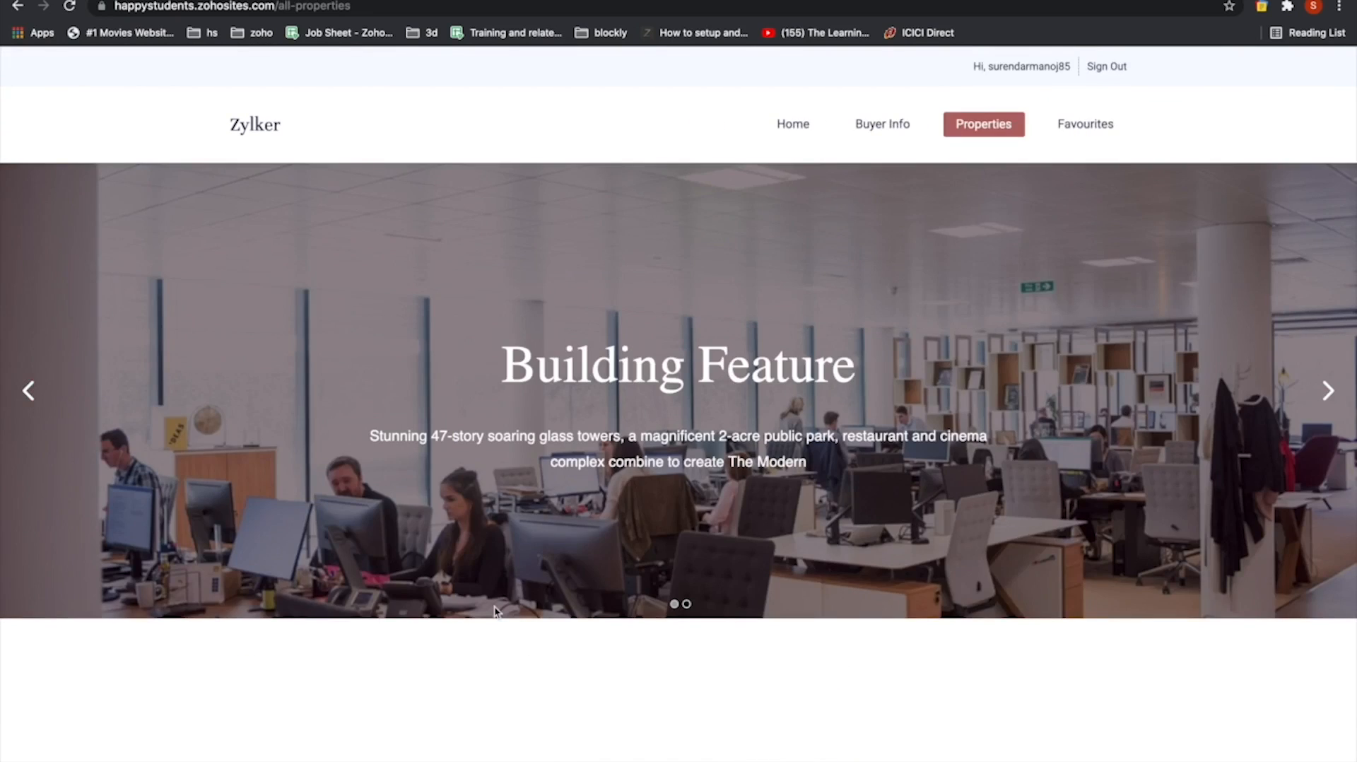
pyautogui.scroll(-5, 495, 609)
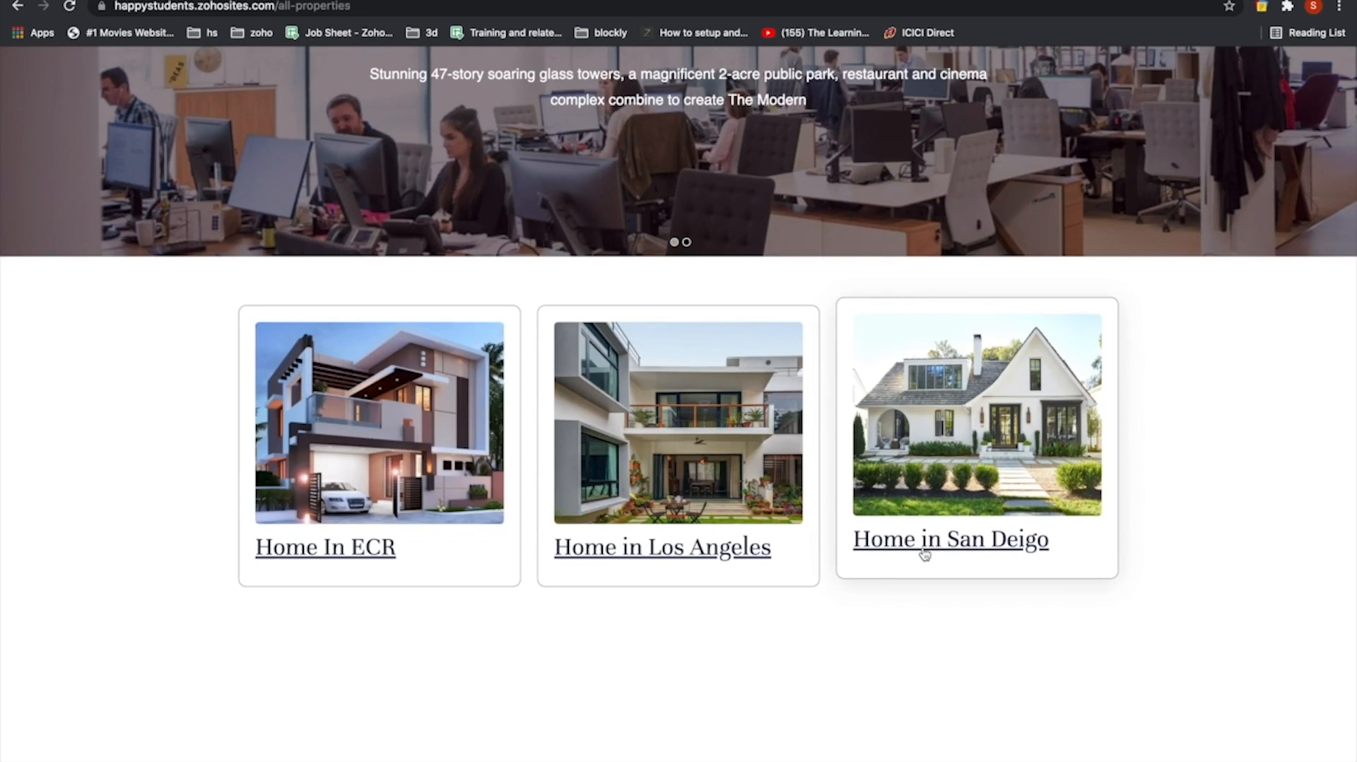
pyautogui.click(925, 544)
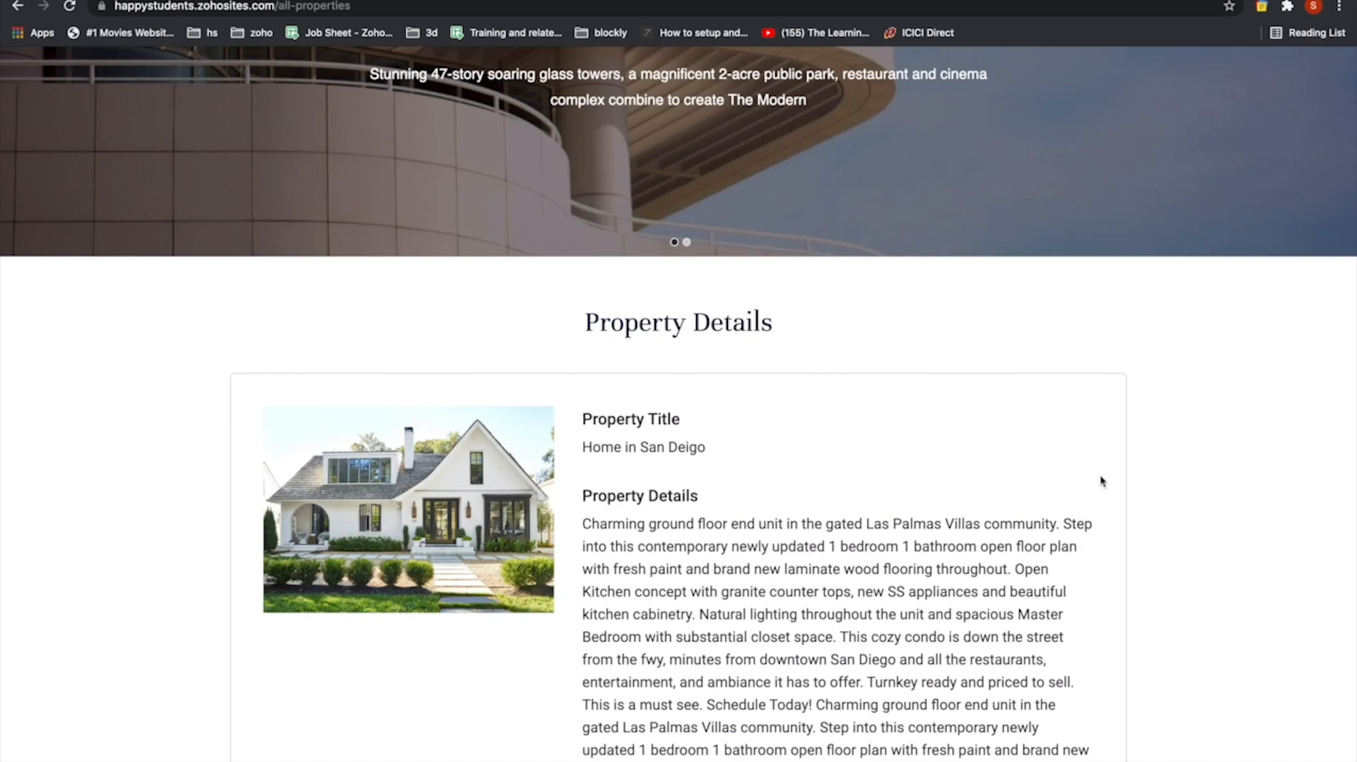
pyautogui.scroll(-5, 1146, 498)
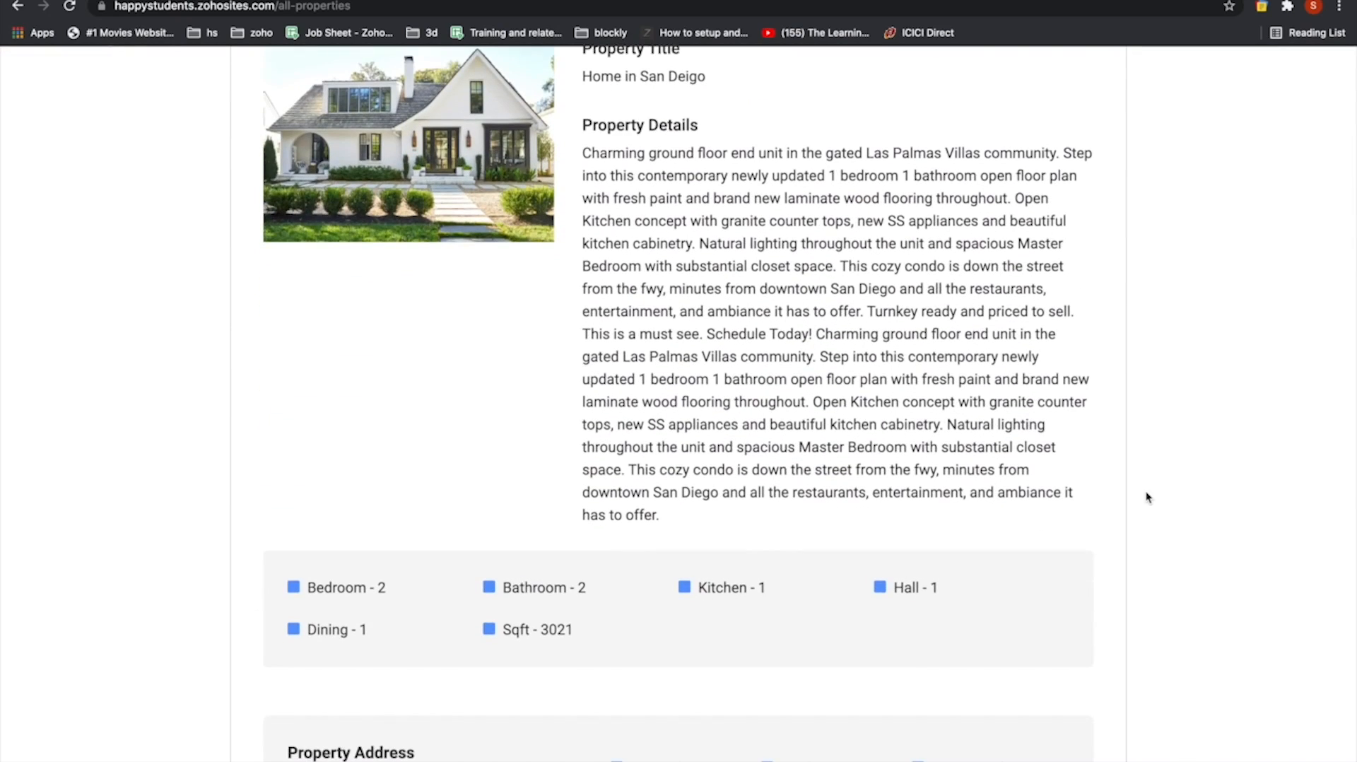
pyautogui.scroll(-4, 1147, 498)
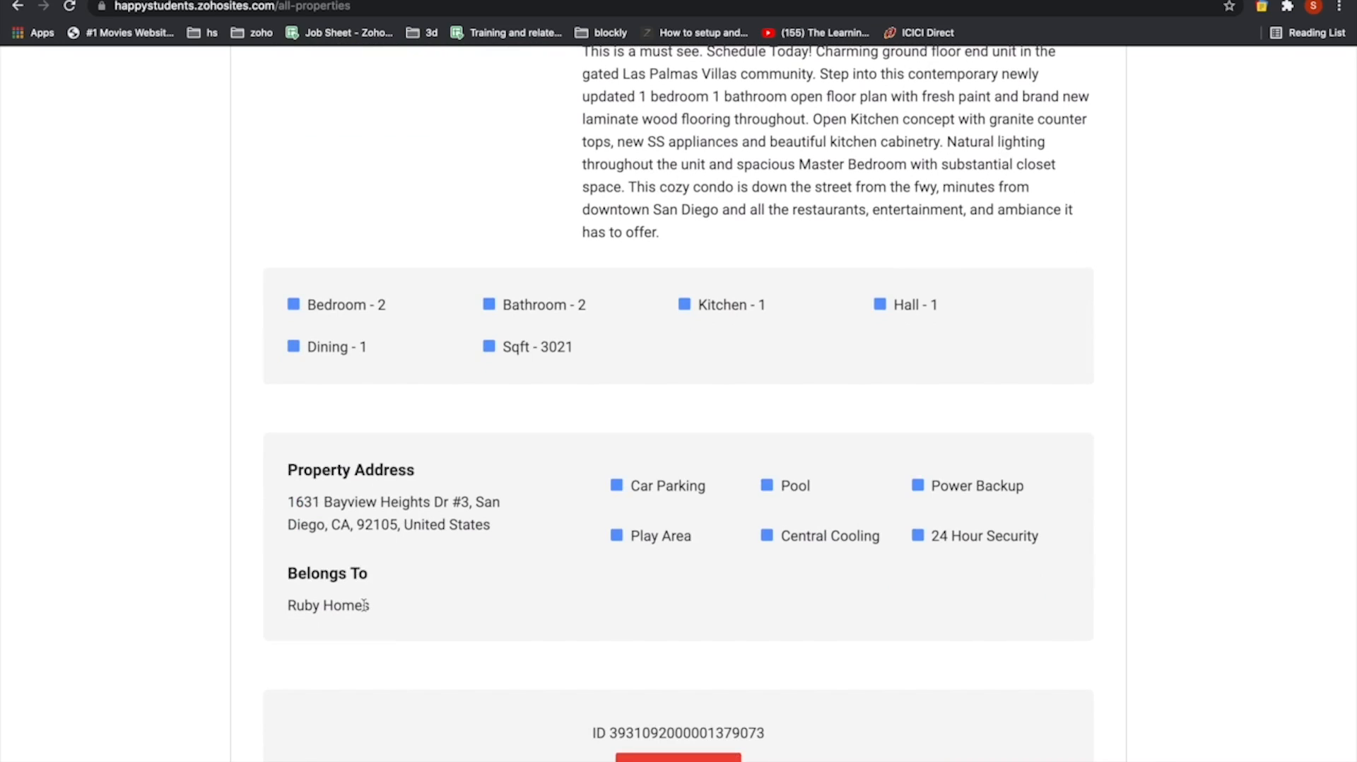
pyautogui.scroll(-2, 799, 667)
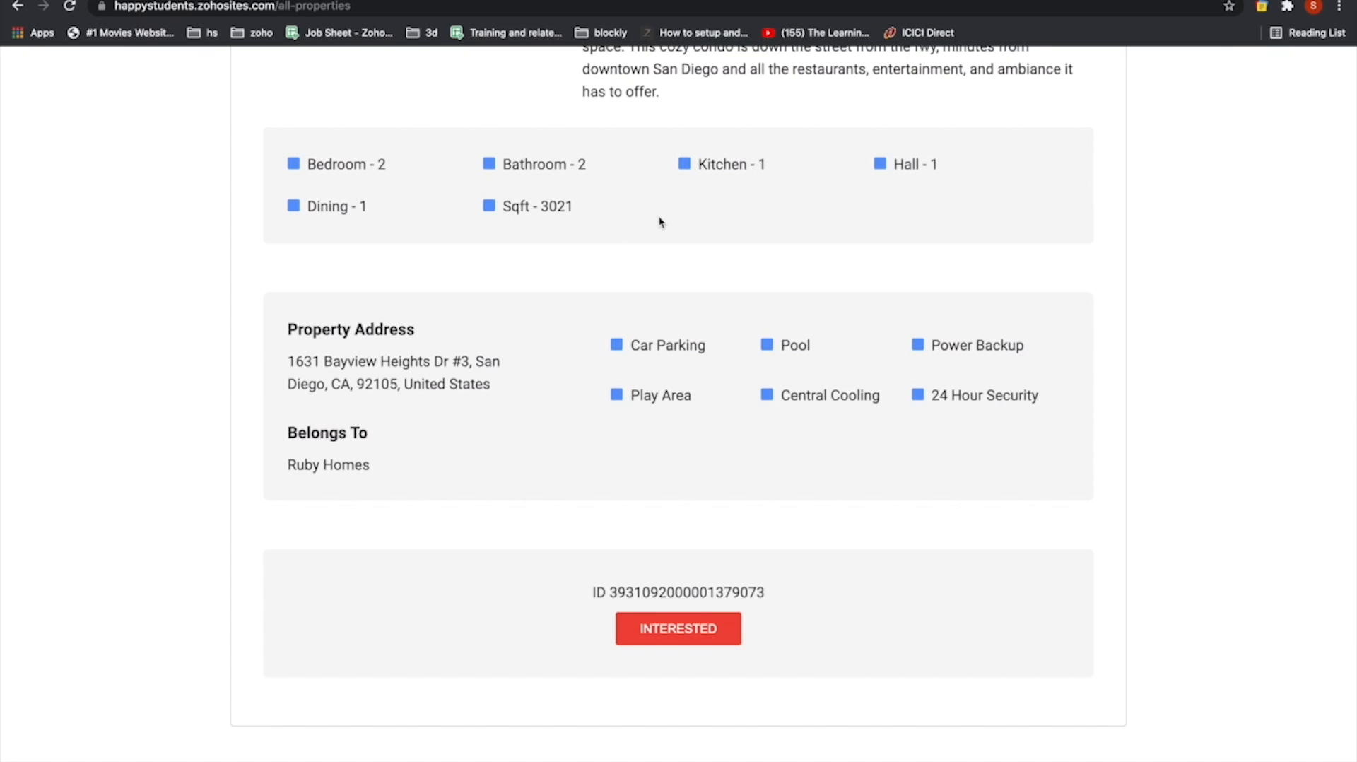
pyautogui.scroll(4, 659, 222)
pyautogui.scroll(-3, 659, 222)
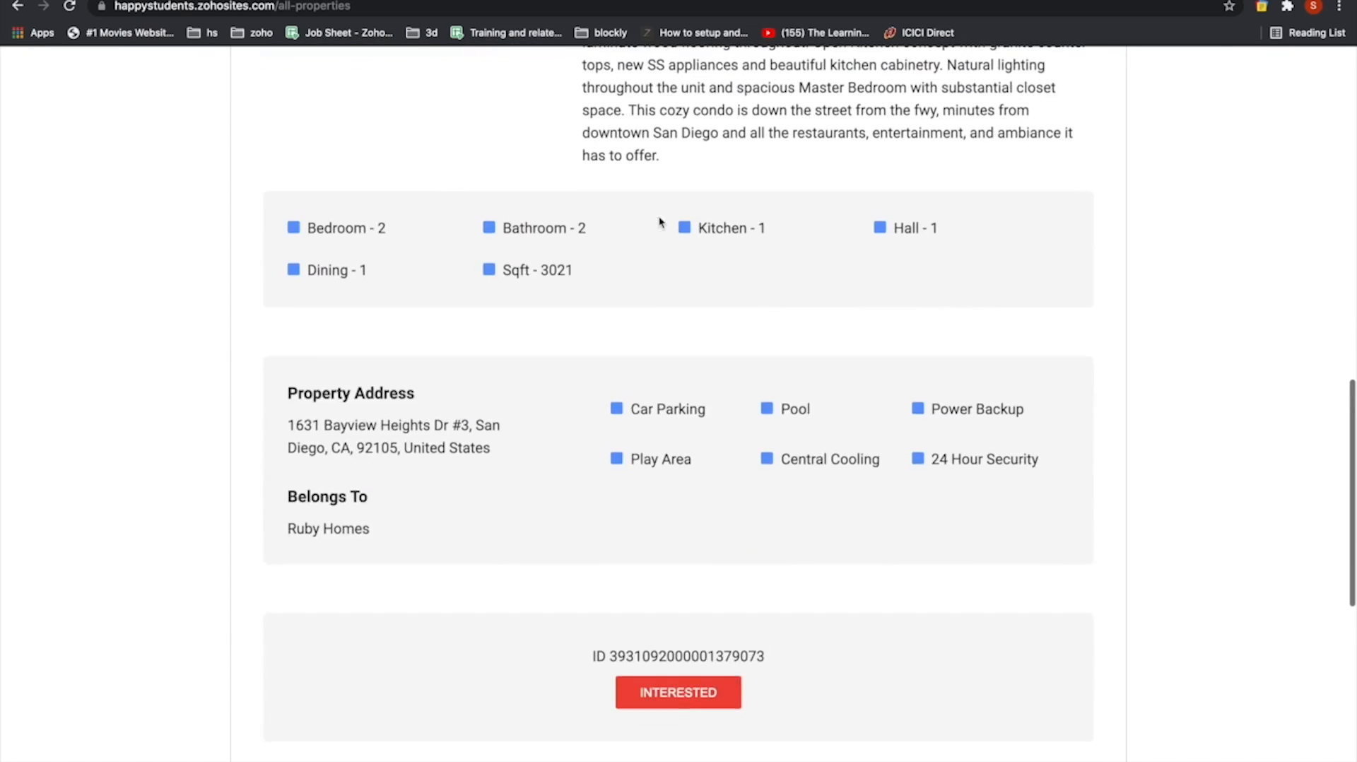
pyautogui.click(692, 696)
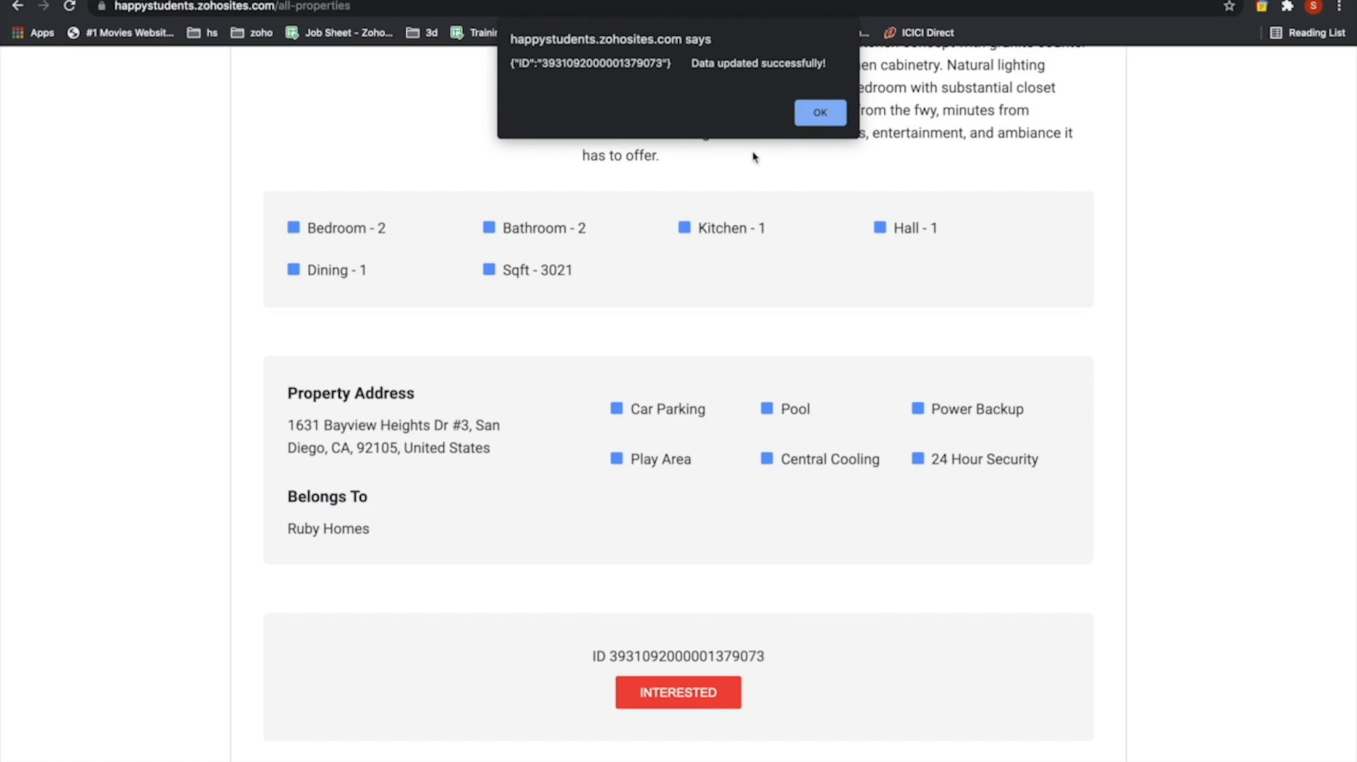
# Switch to the Zylker Creator app, reload All Property Lists and check the Interested Parties of Home in San Deigo
pyautogui.hotkey('ctrl', 'Right')
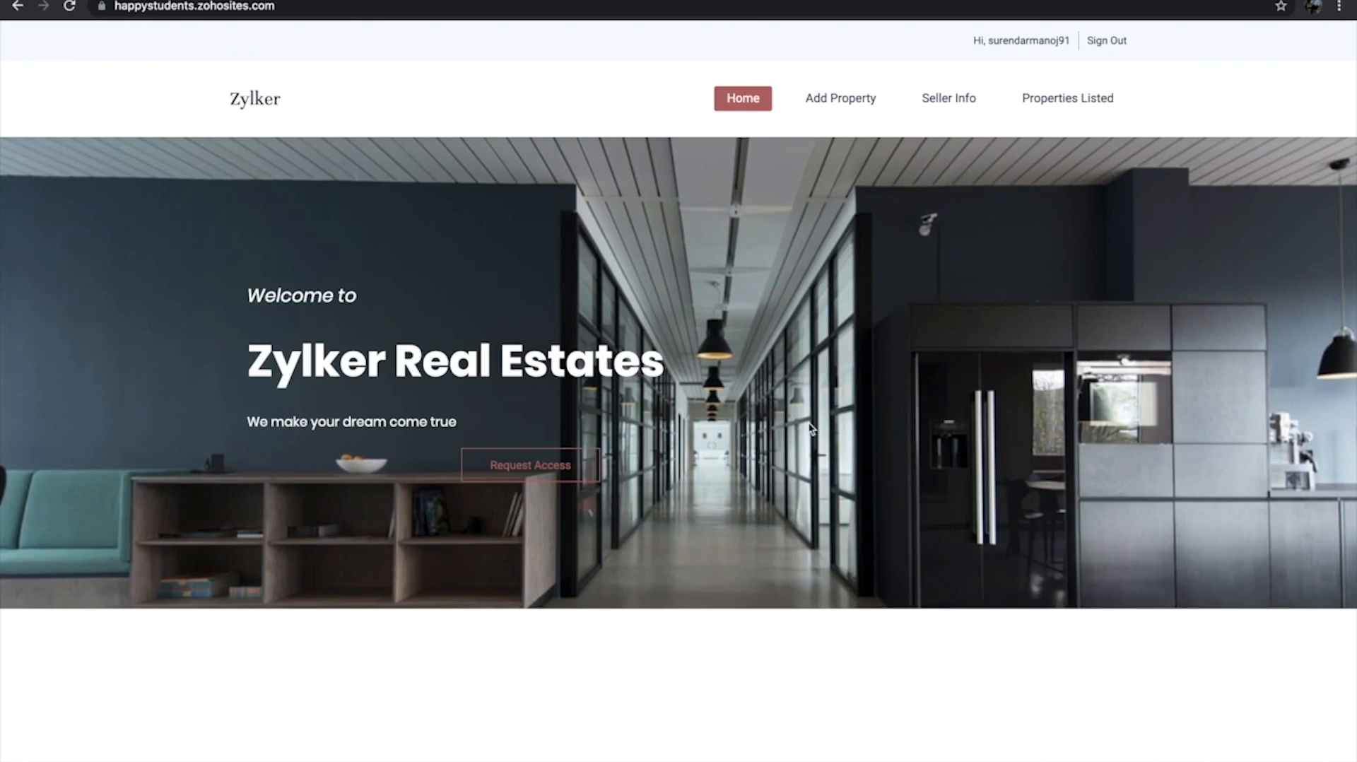
pyautogui.hotkey('ctrl', 'Right')
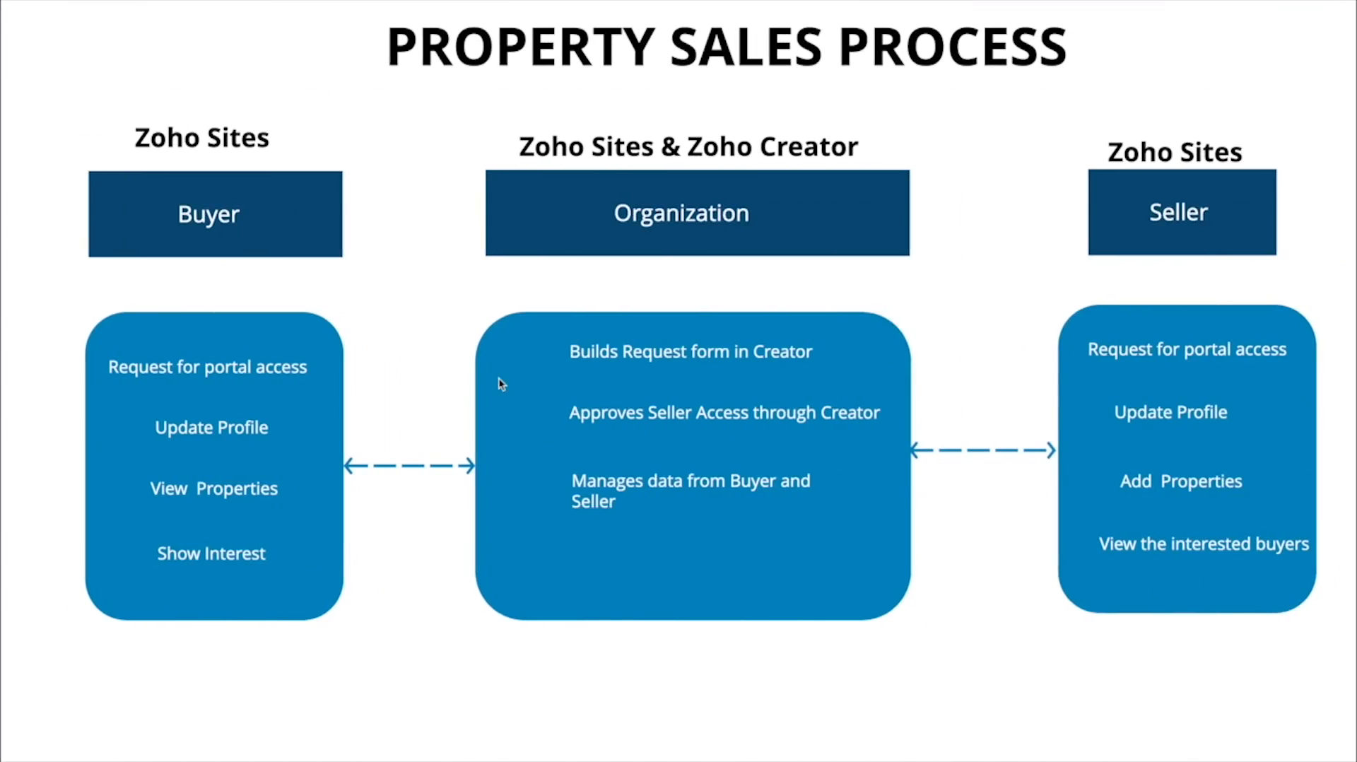
pyautogui.hotkey('ctrl', 'Right')
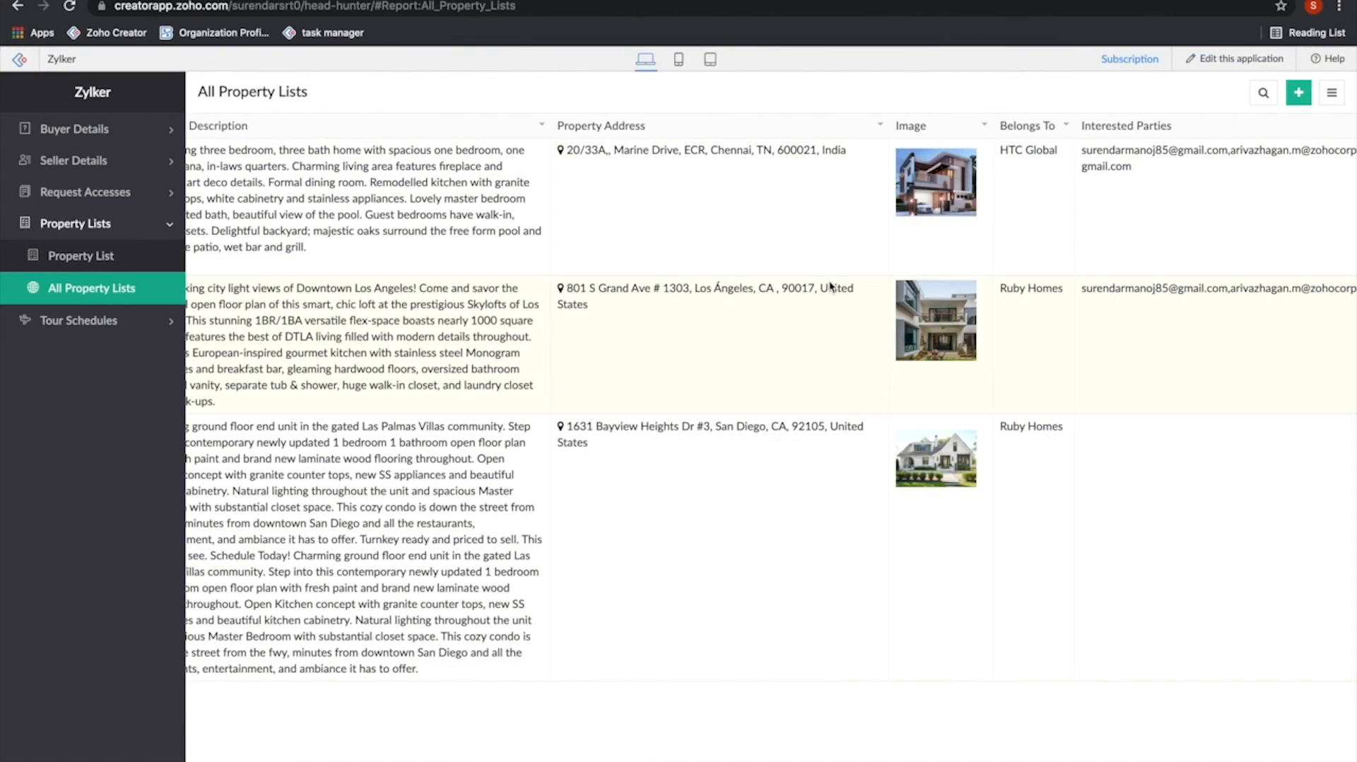
pyautogui.click(78, 294)
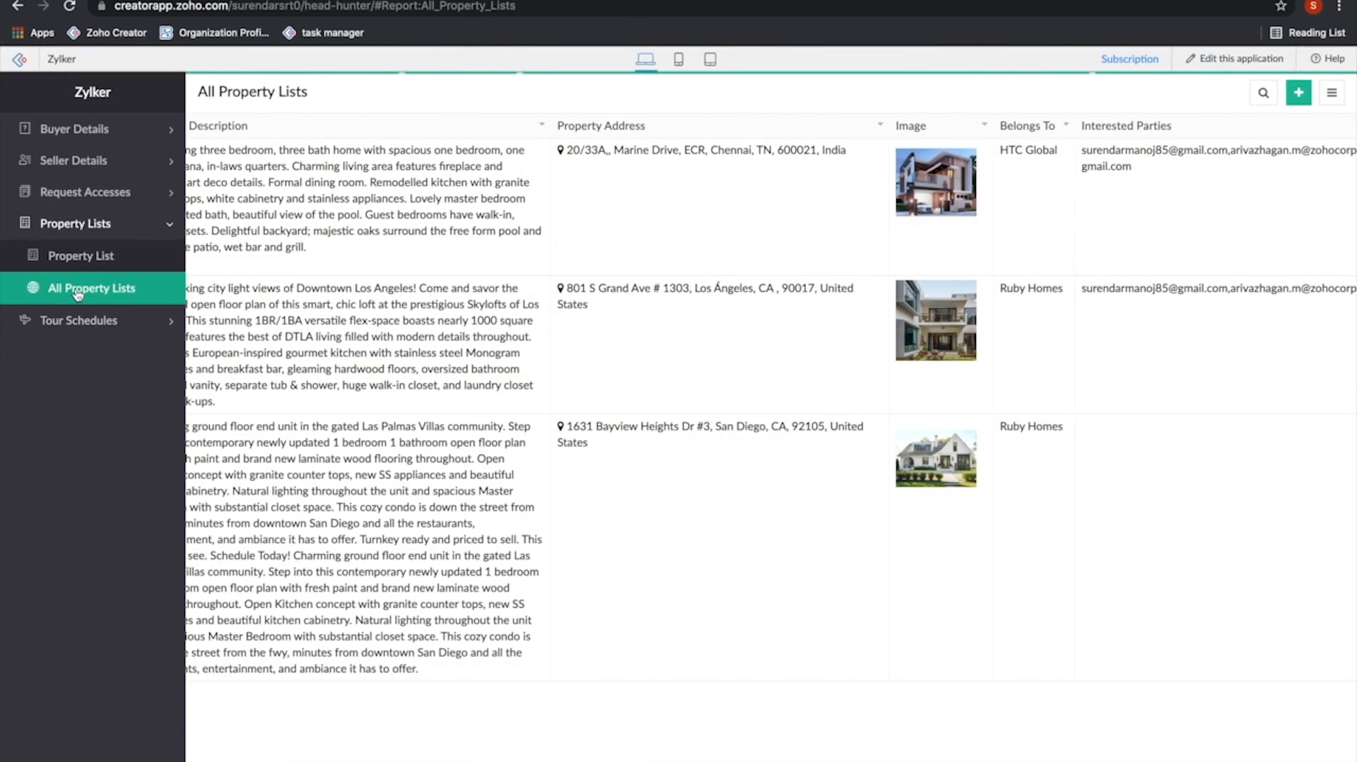
pyautogui.hscroll(3, 723, 425)
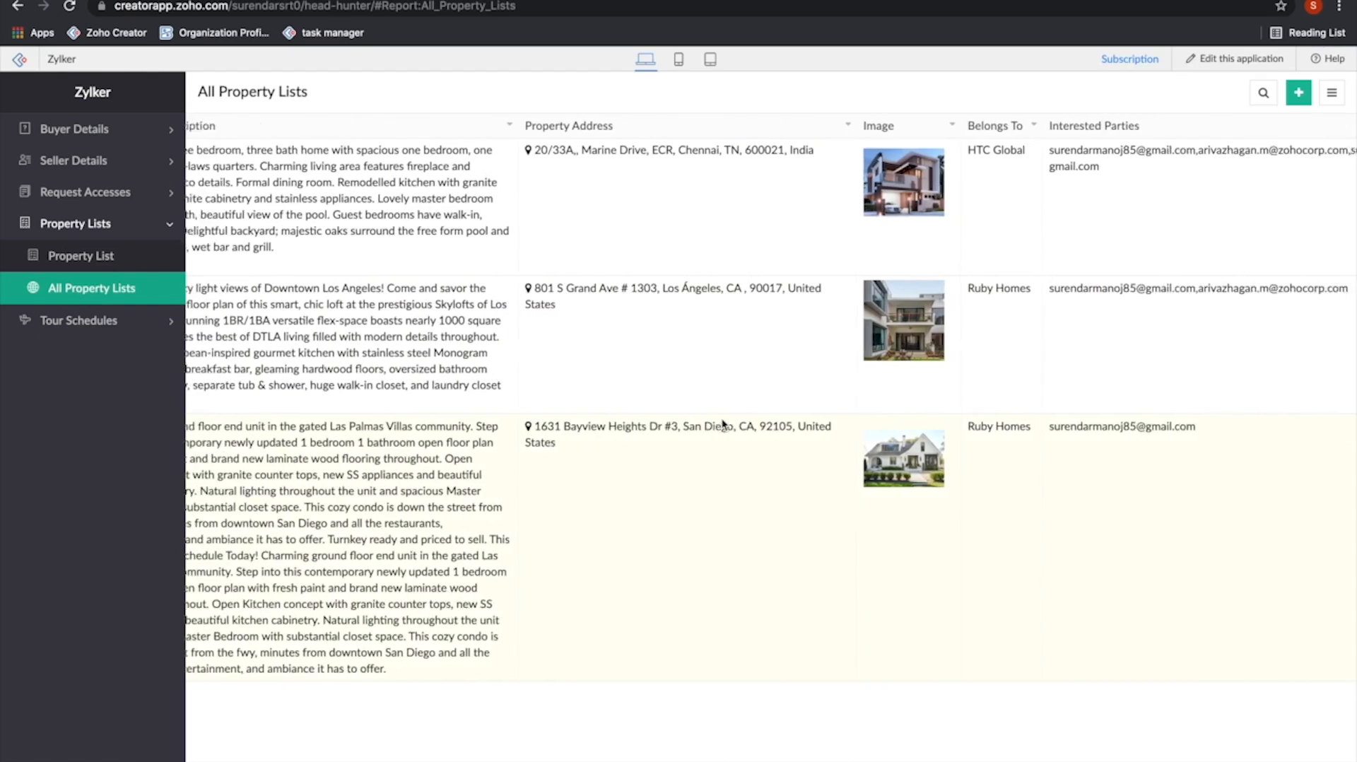
pyautogui.hscroll(2, 723, 424)
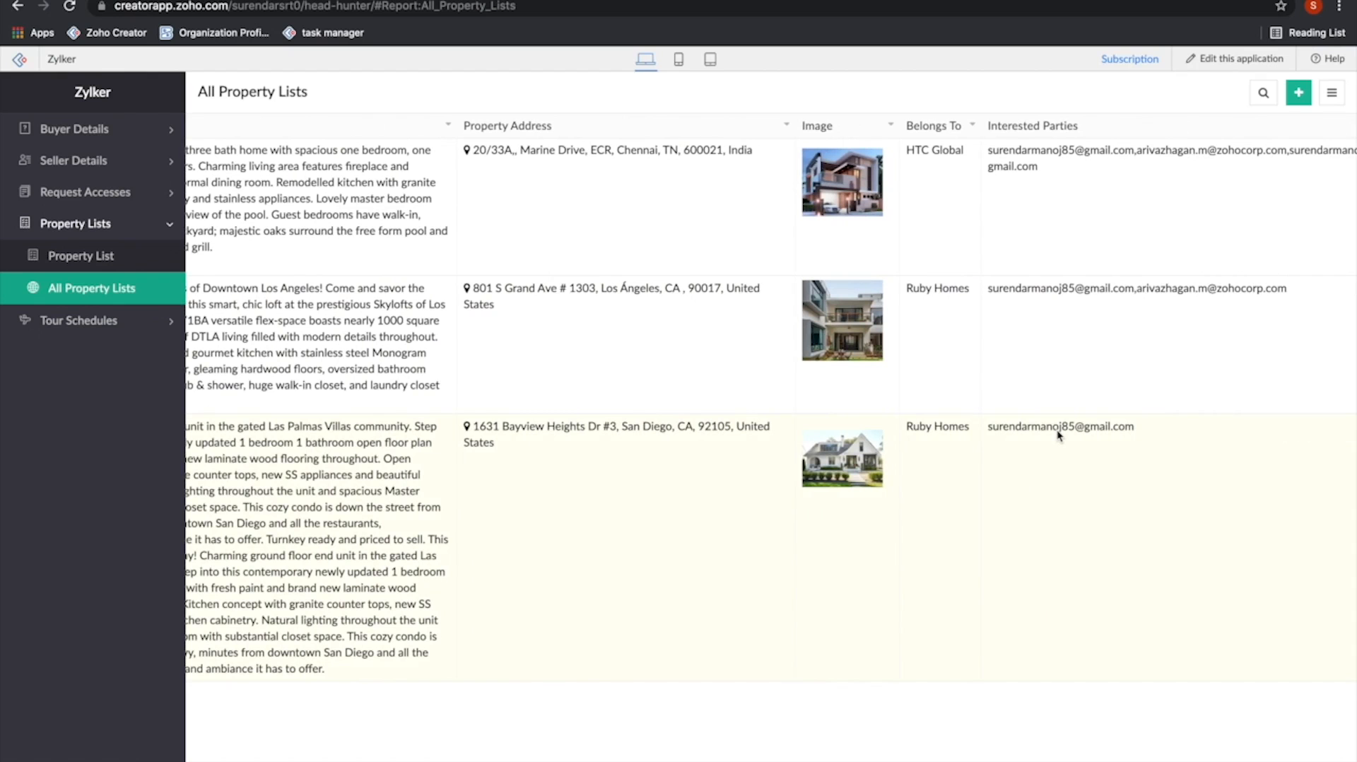
pyautogui.hscroll(-5, 1058, 434)
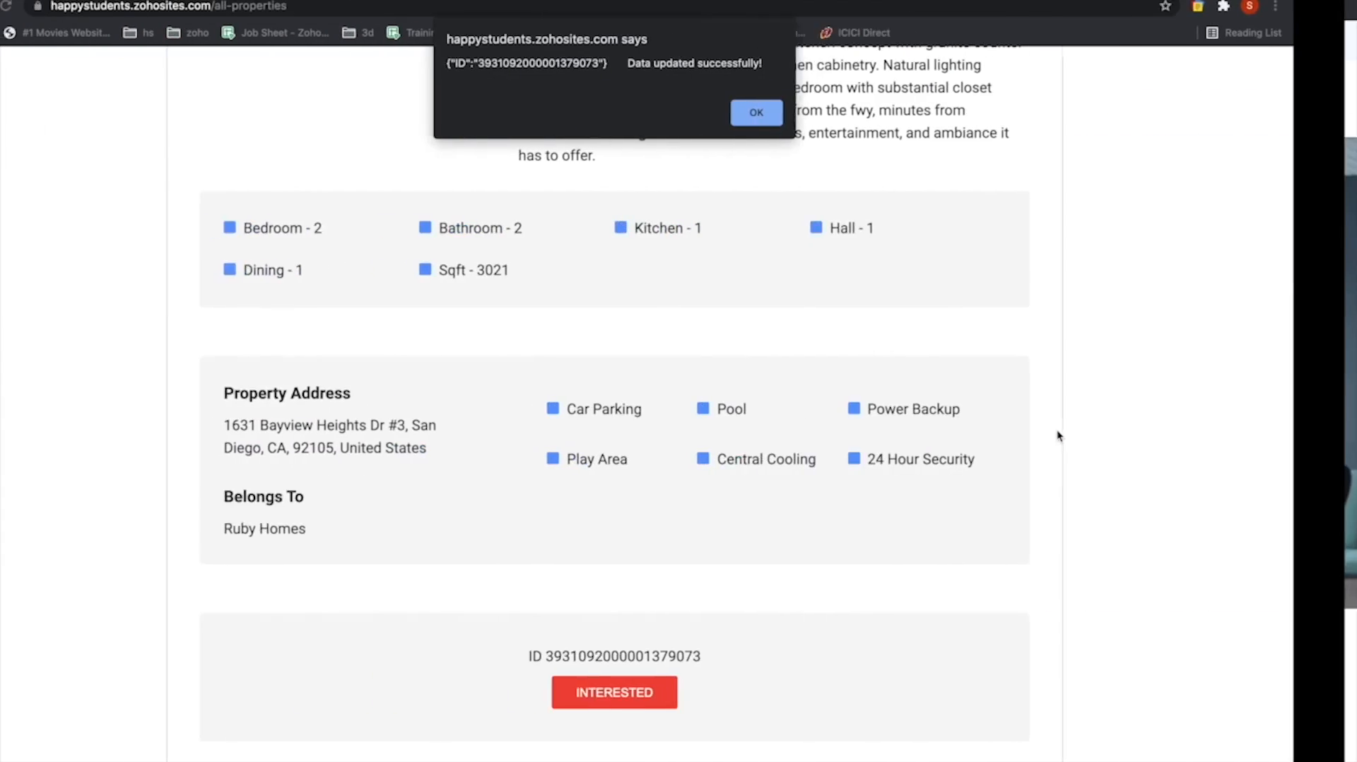
# Dismiss the update confirmation in the buyer portal and review the homes listed on the Favourites page
pyautogui.click(759, 115)
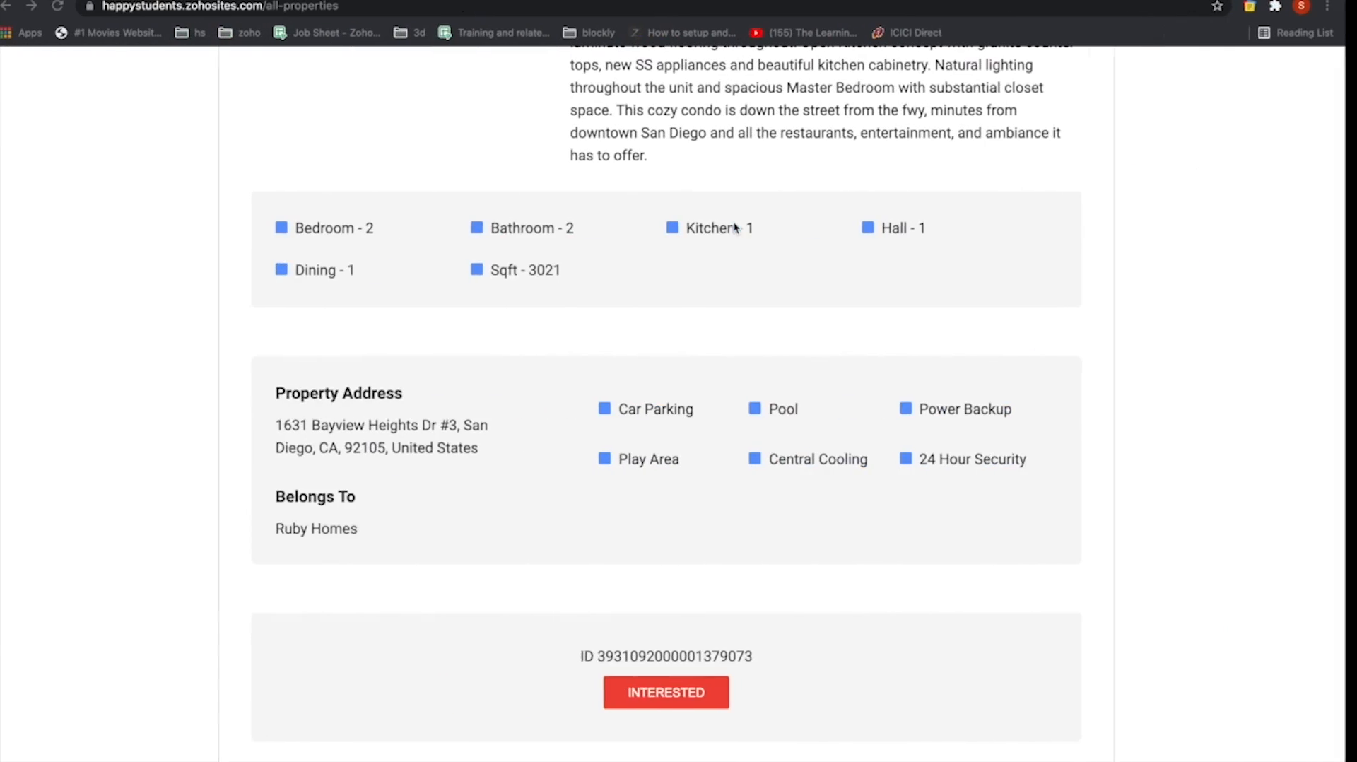
pyautogui.scroll(5, 733, 222)
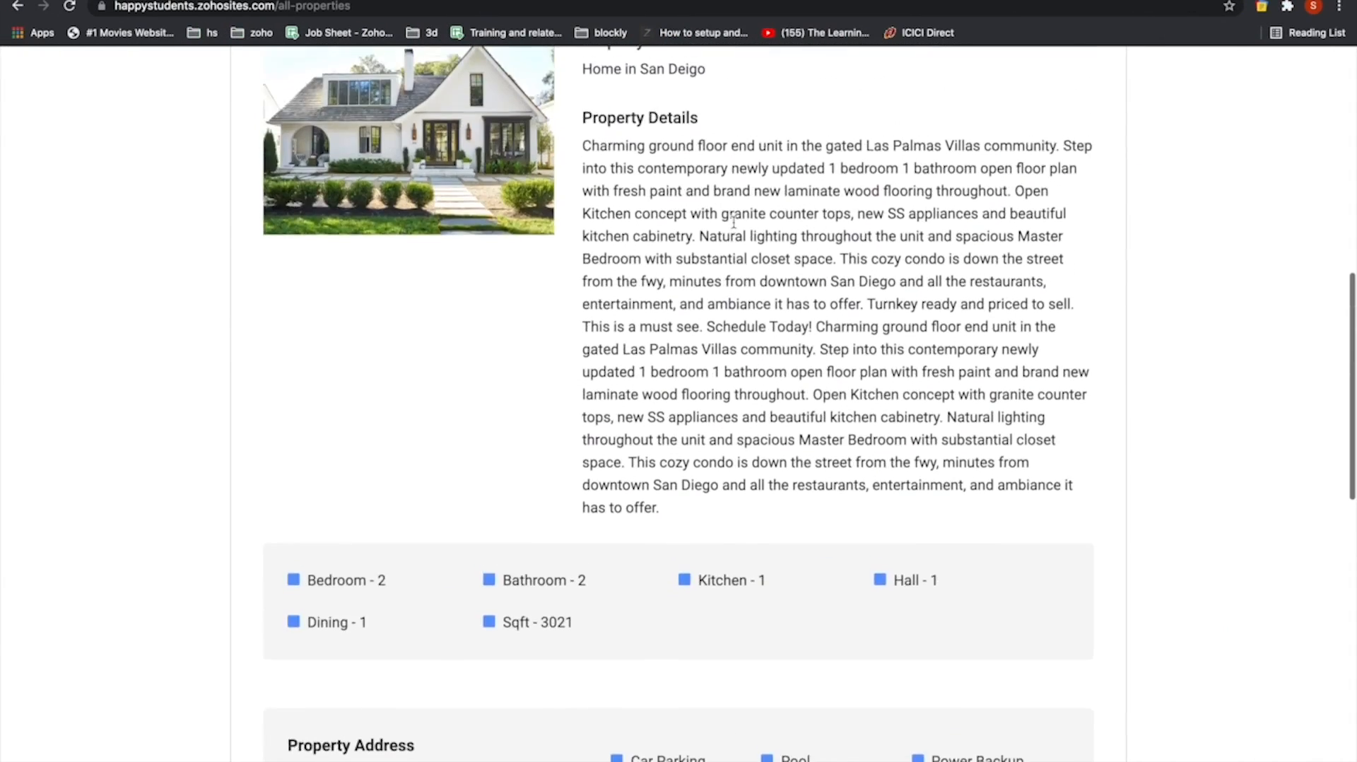
pyautogui.scroll(10, 733, 222)
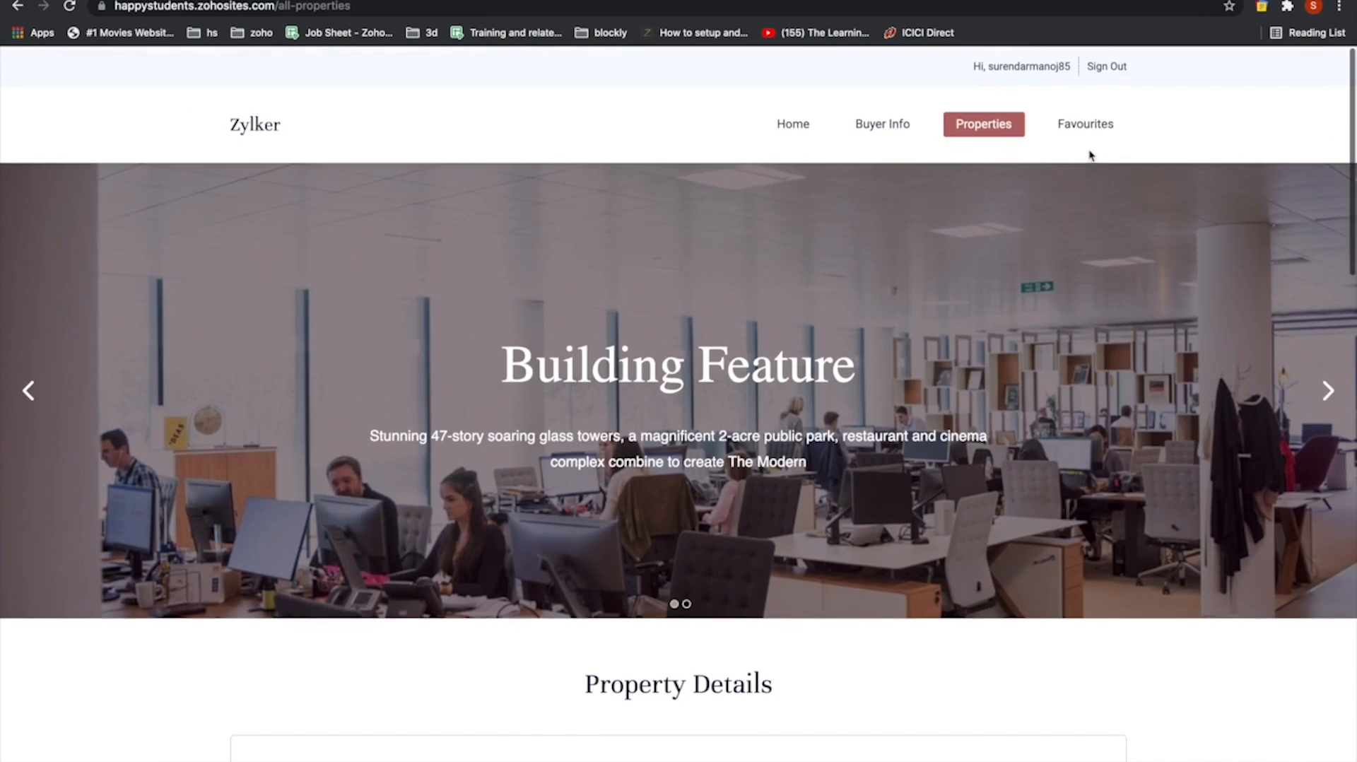
pyautogui.click(1093, 136)
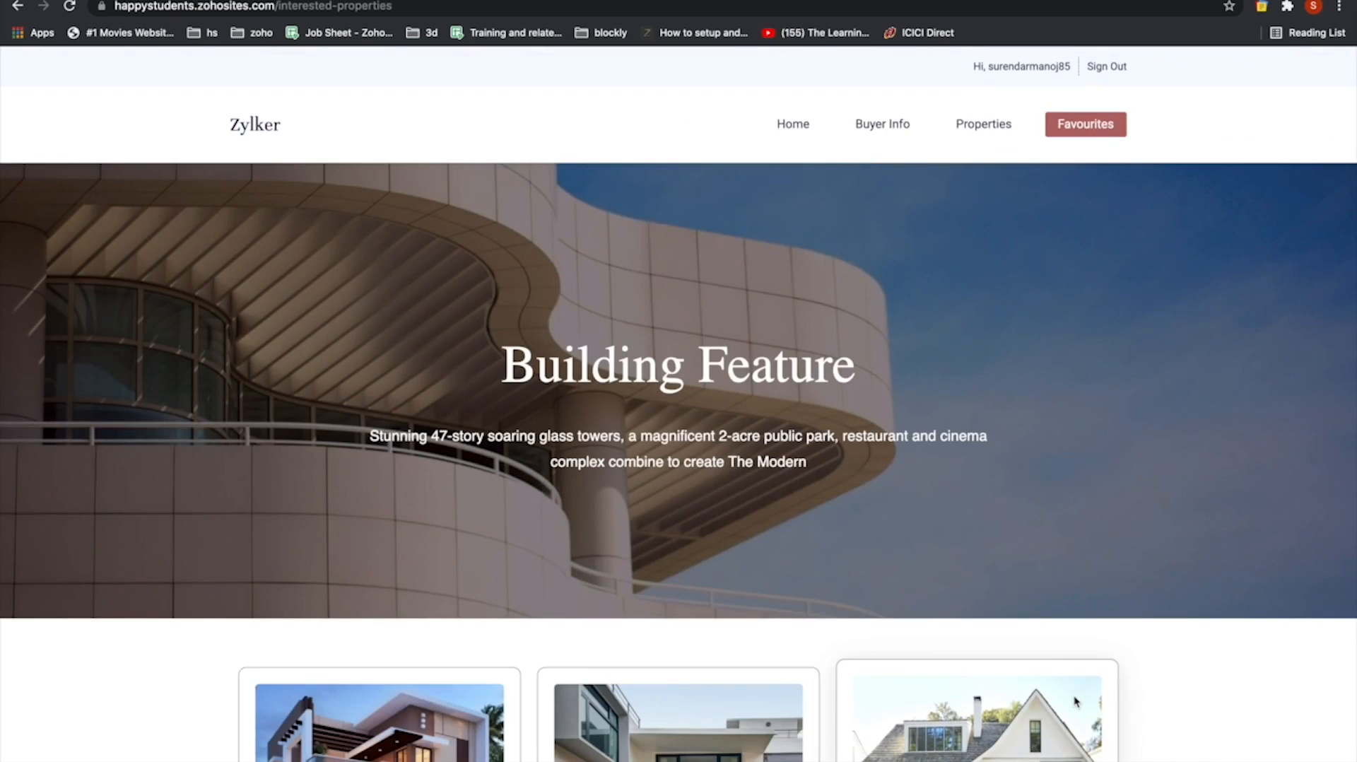
pyautogui.scroll(-3, 1244, 687)
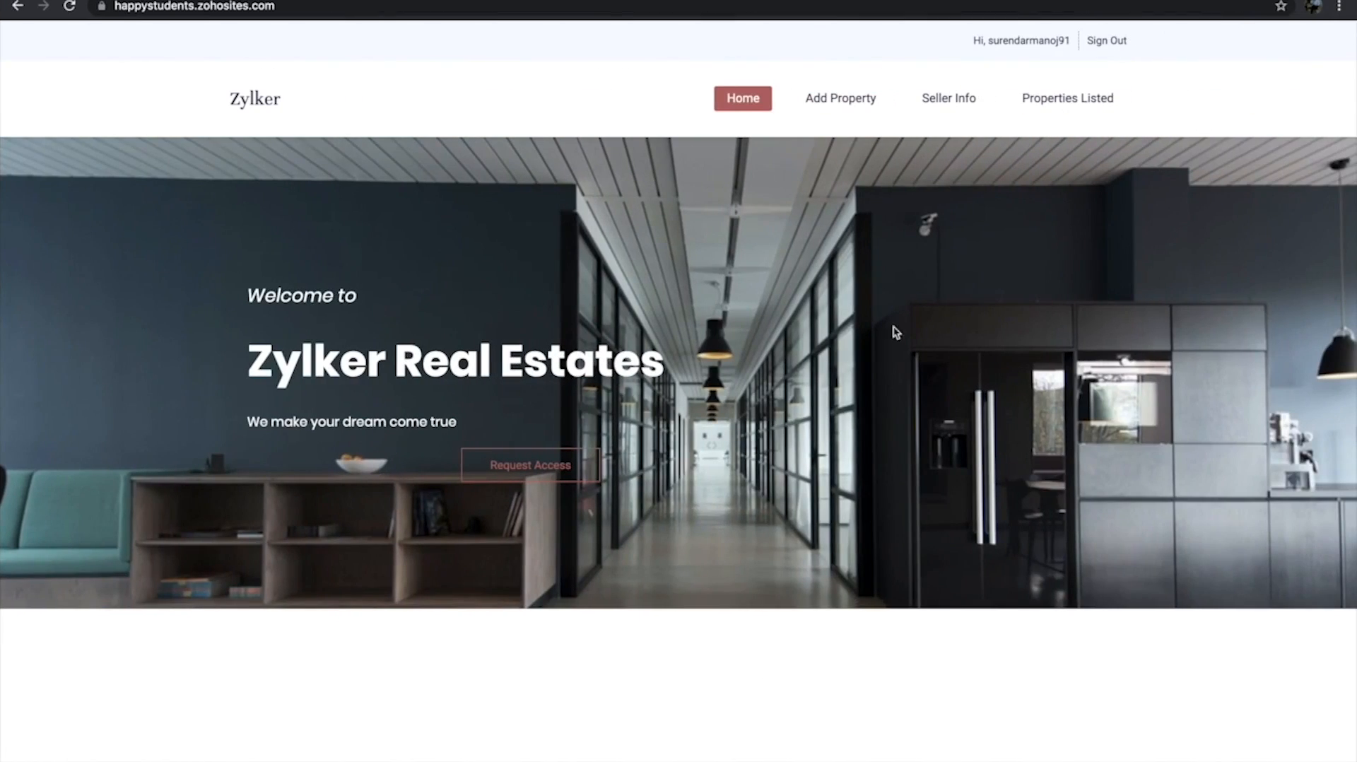
# In the seller portal, view the Add Property form and show the prospects of the listed Home in San Deigo
pyautogui.click(851, 106)
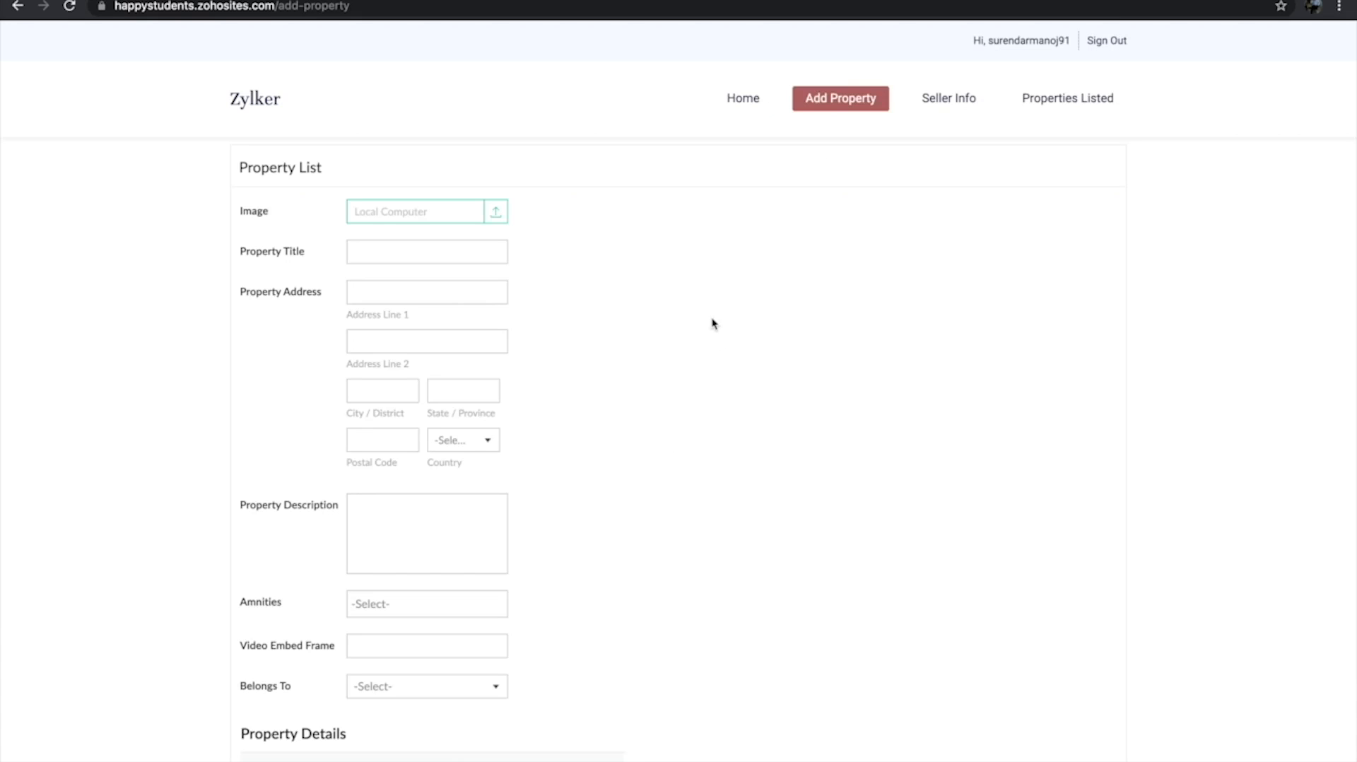
pyautogui.click(1080, 103)
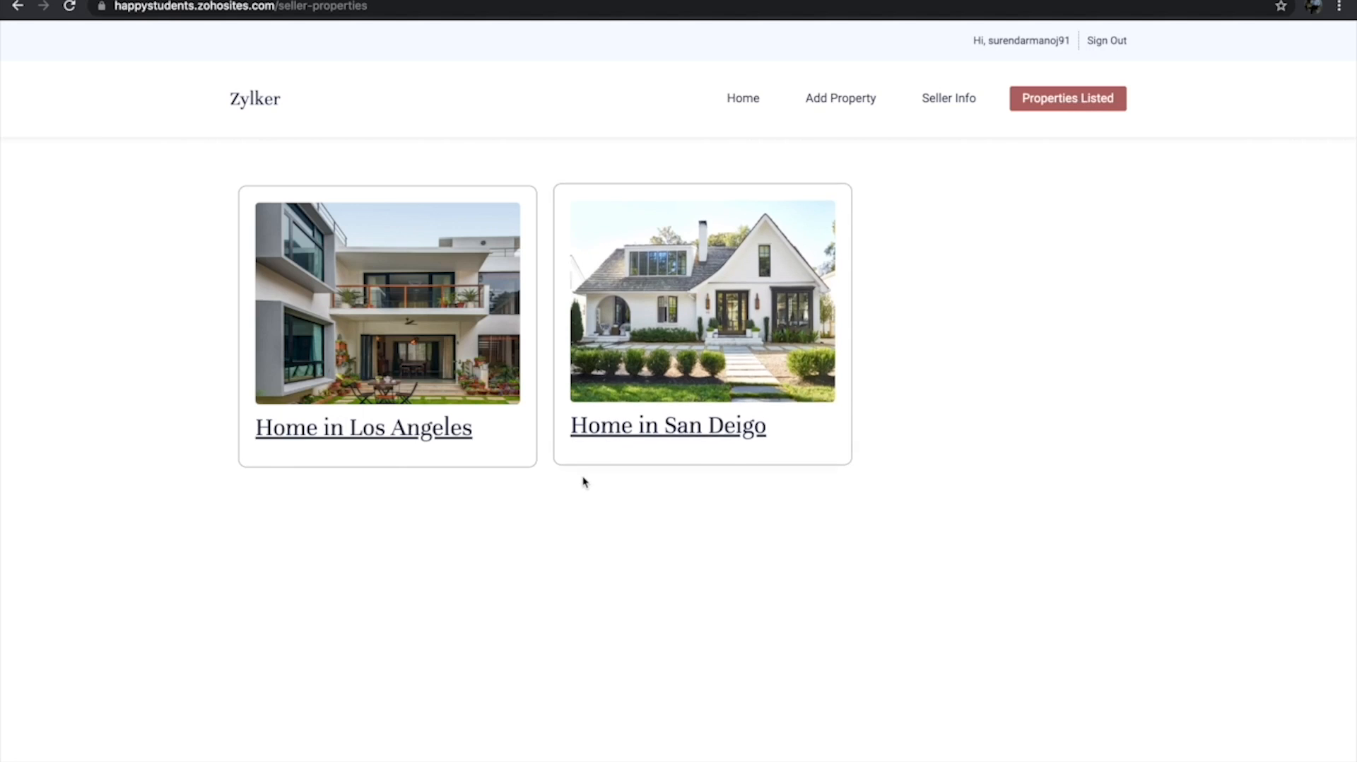
pyautogui.click(687, 423)
pyautogui.scroll(-5, 685, 419)
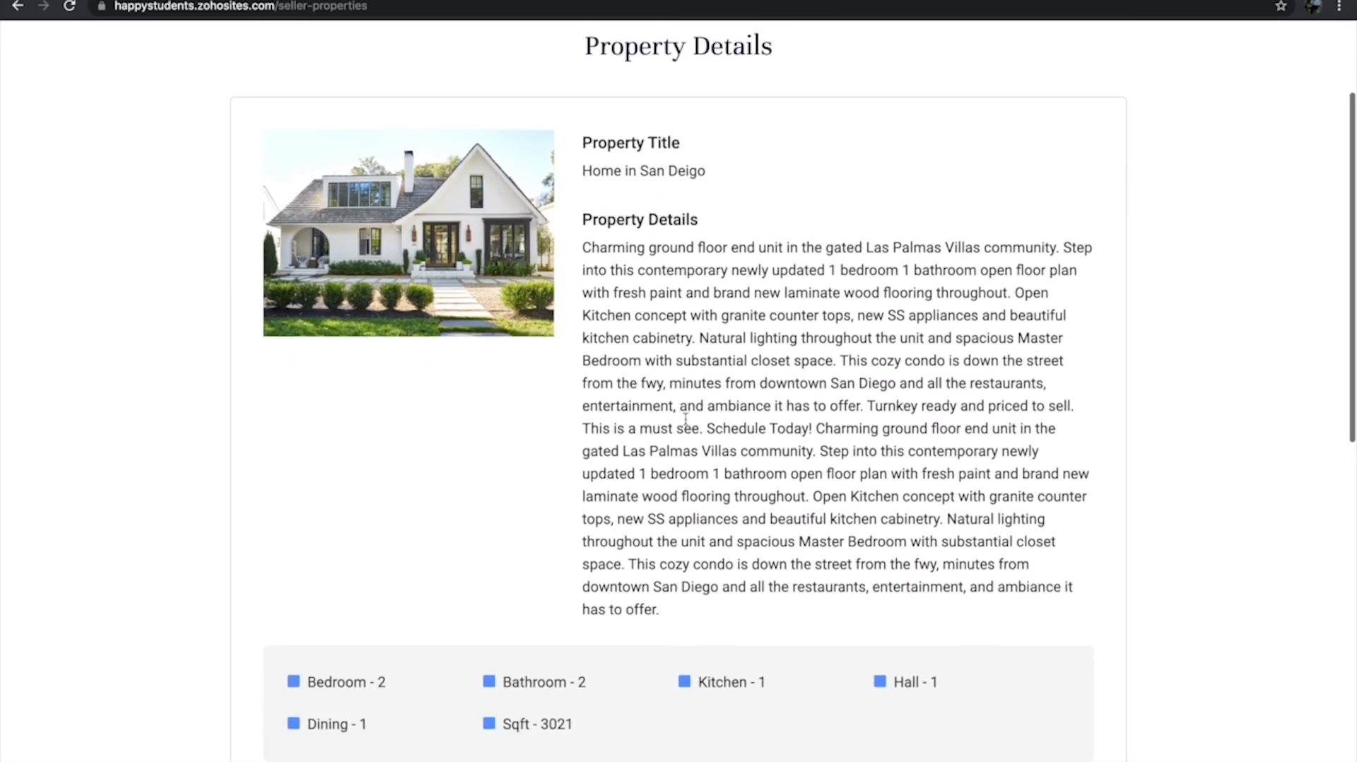
pyautogui.scroll(-5, 685, 419)
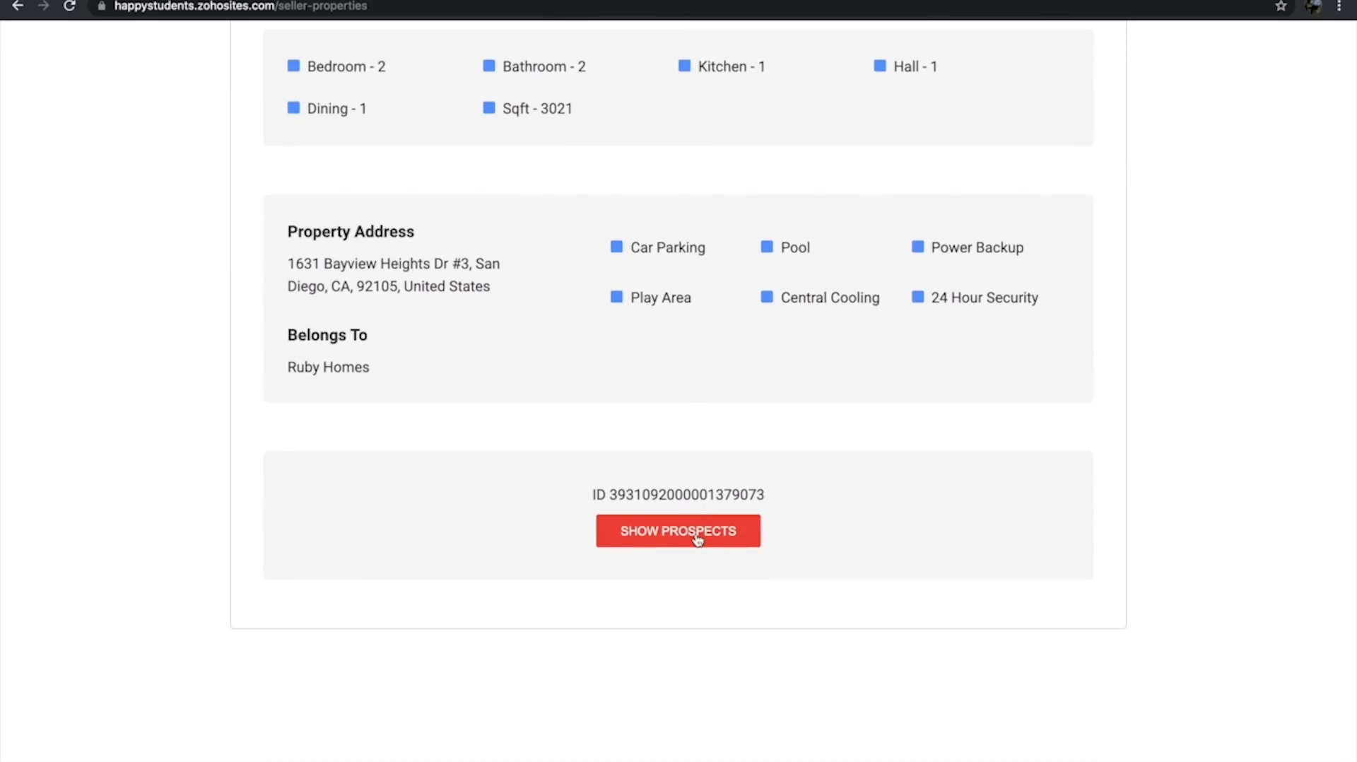
pyautogui.click(697, 539)
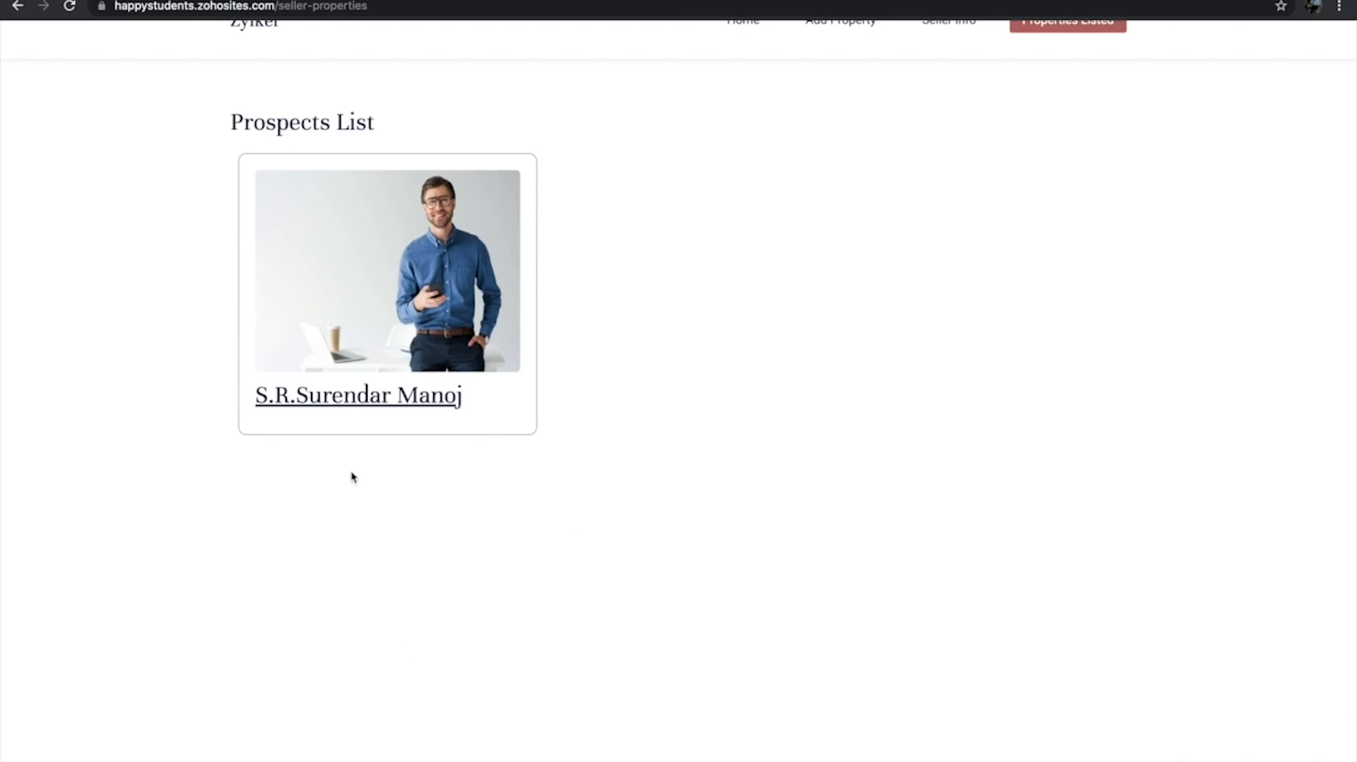
pyautogui.scroll(1, 636, 470)
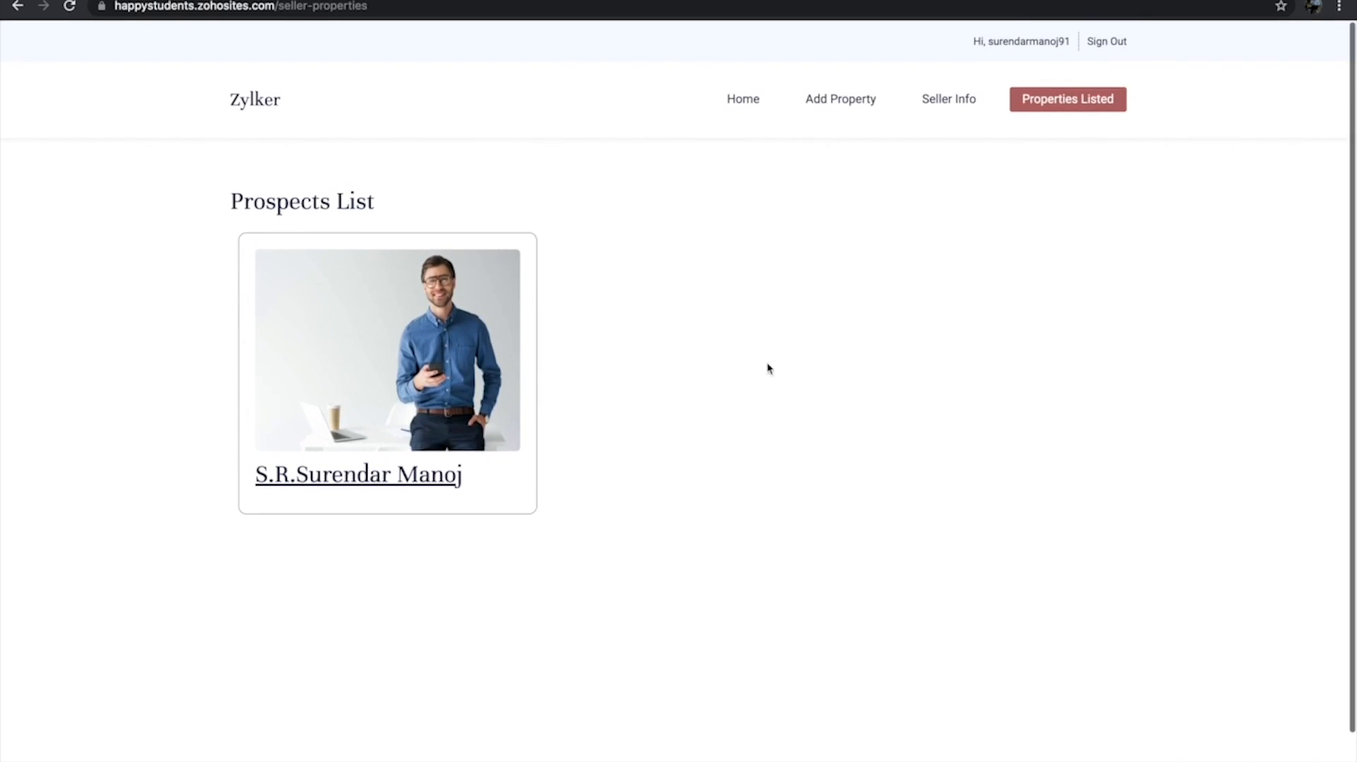
# Show the prospects of the listed Home in Los Angeles and open the first prospect's contact details
pyautogui.click(1073, 102)
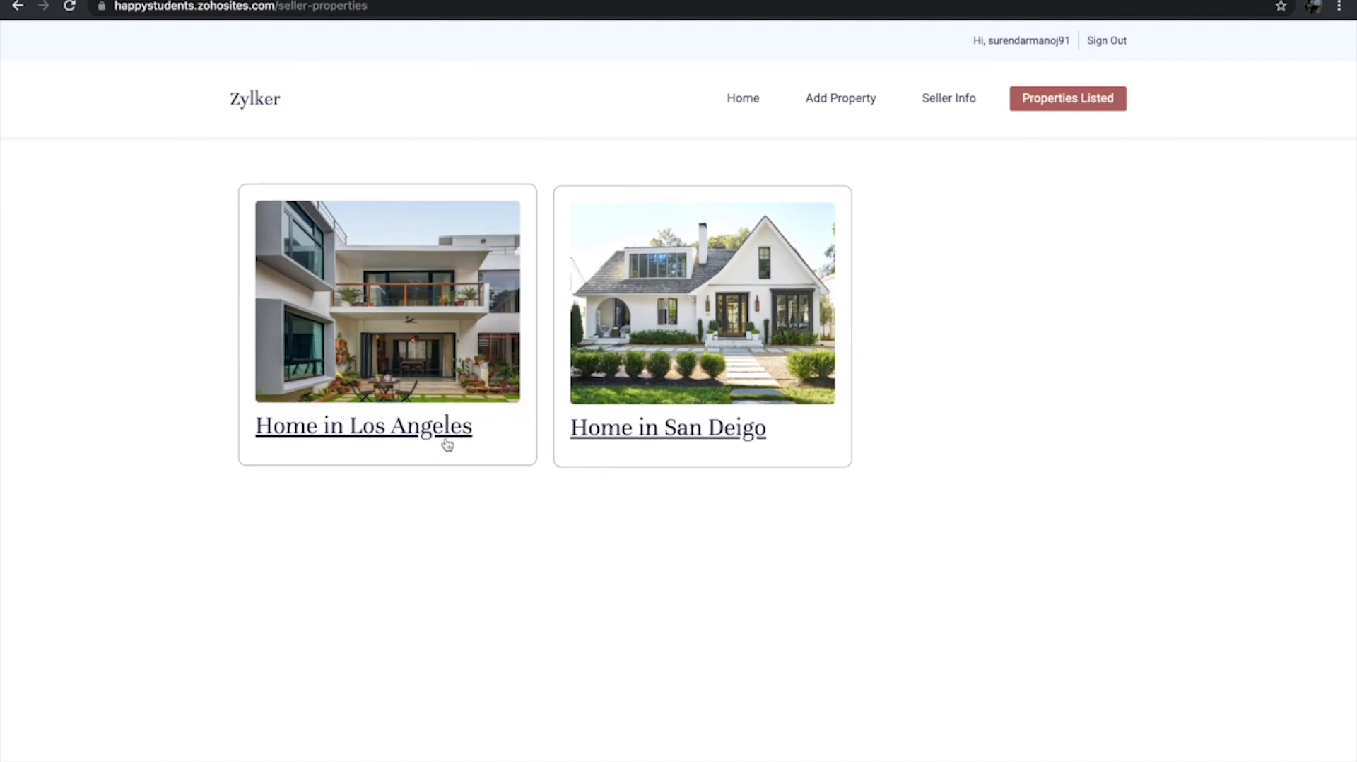
pyautogui.click(447, 444)
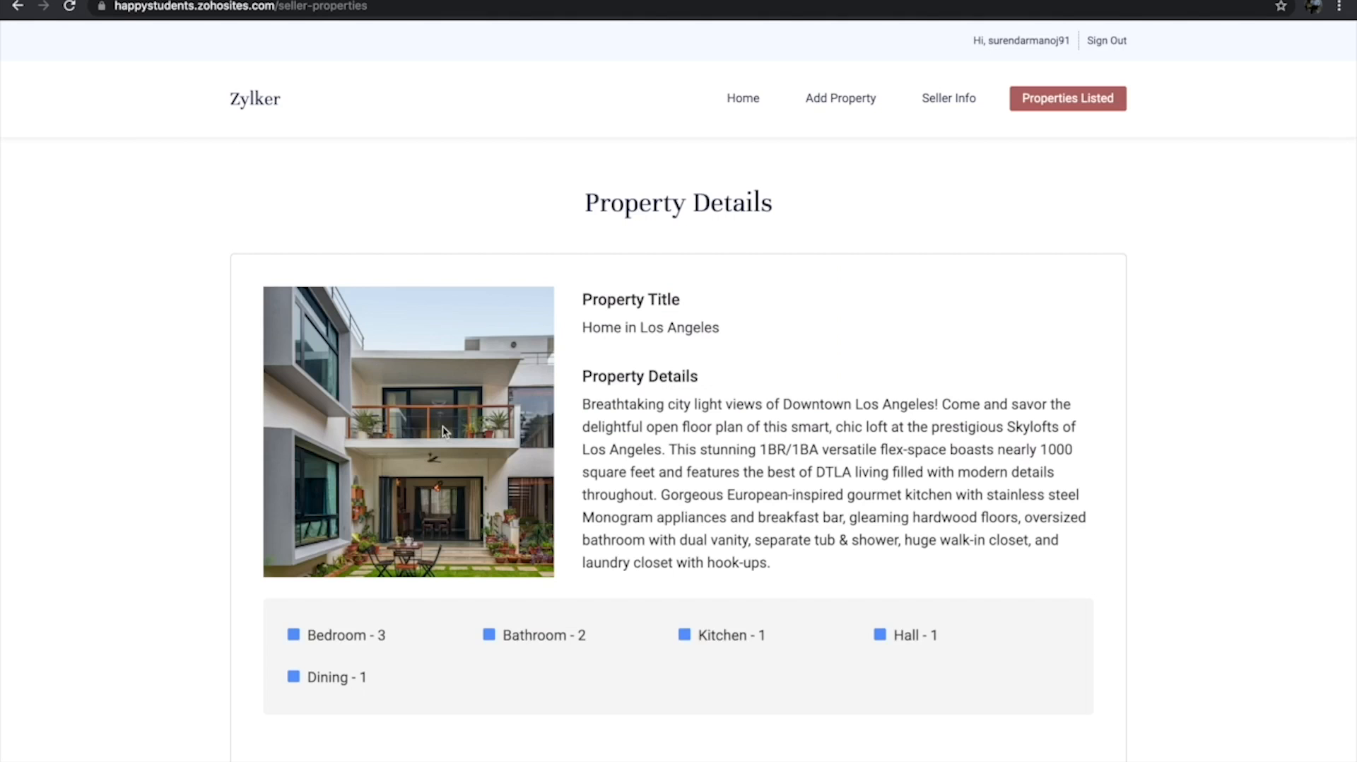
pyautogui.scroll(-5, 707, 408)
pyautogui.scroll(-1, 707, 407)
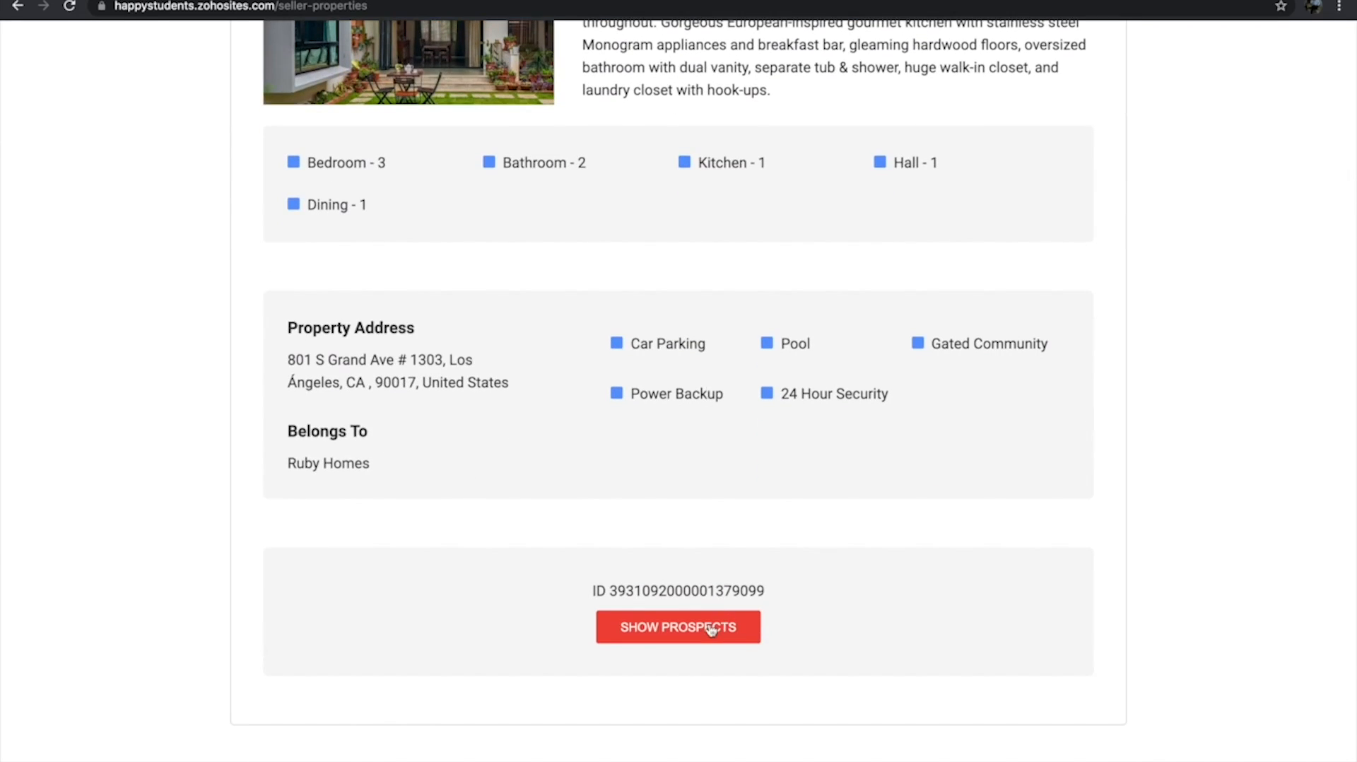
pyautogui.click(711, 629)
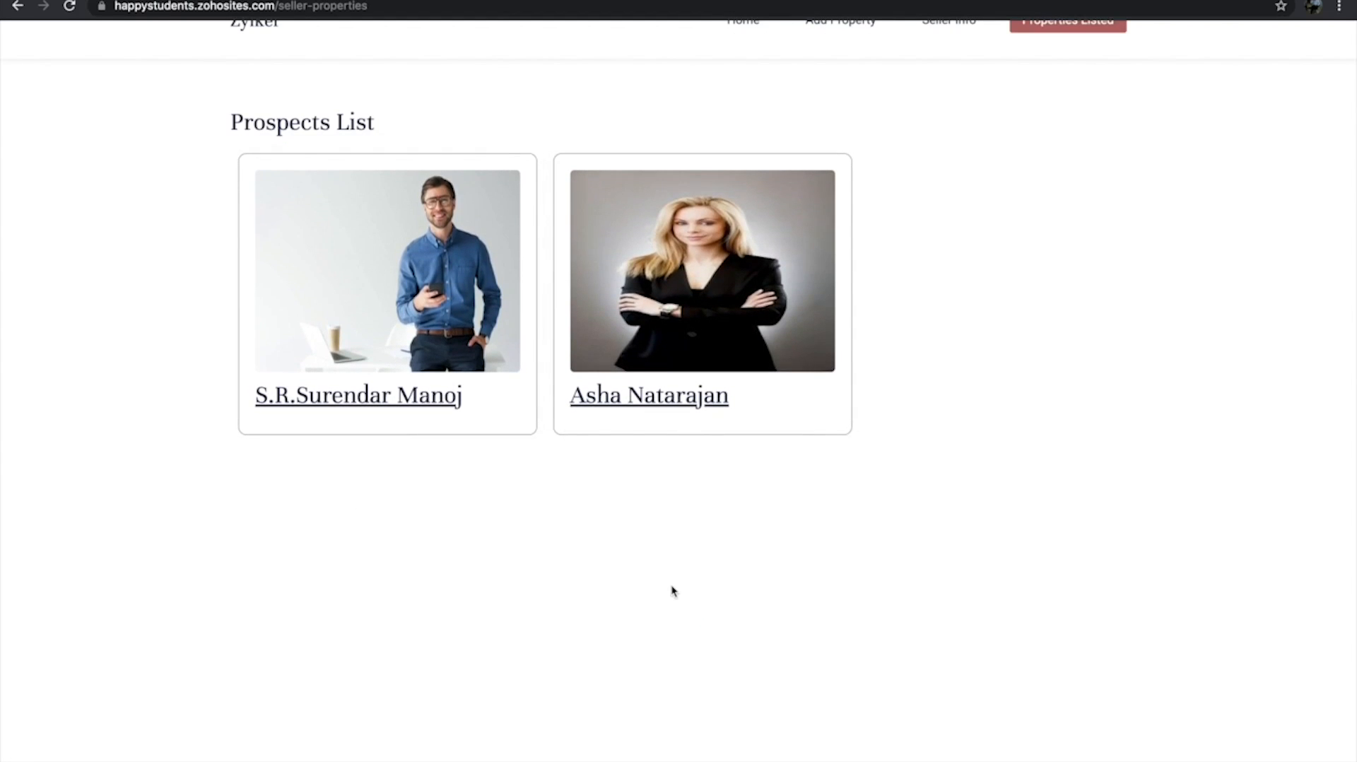
pyautogui.click(453, 393)
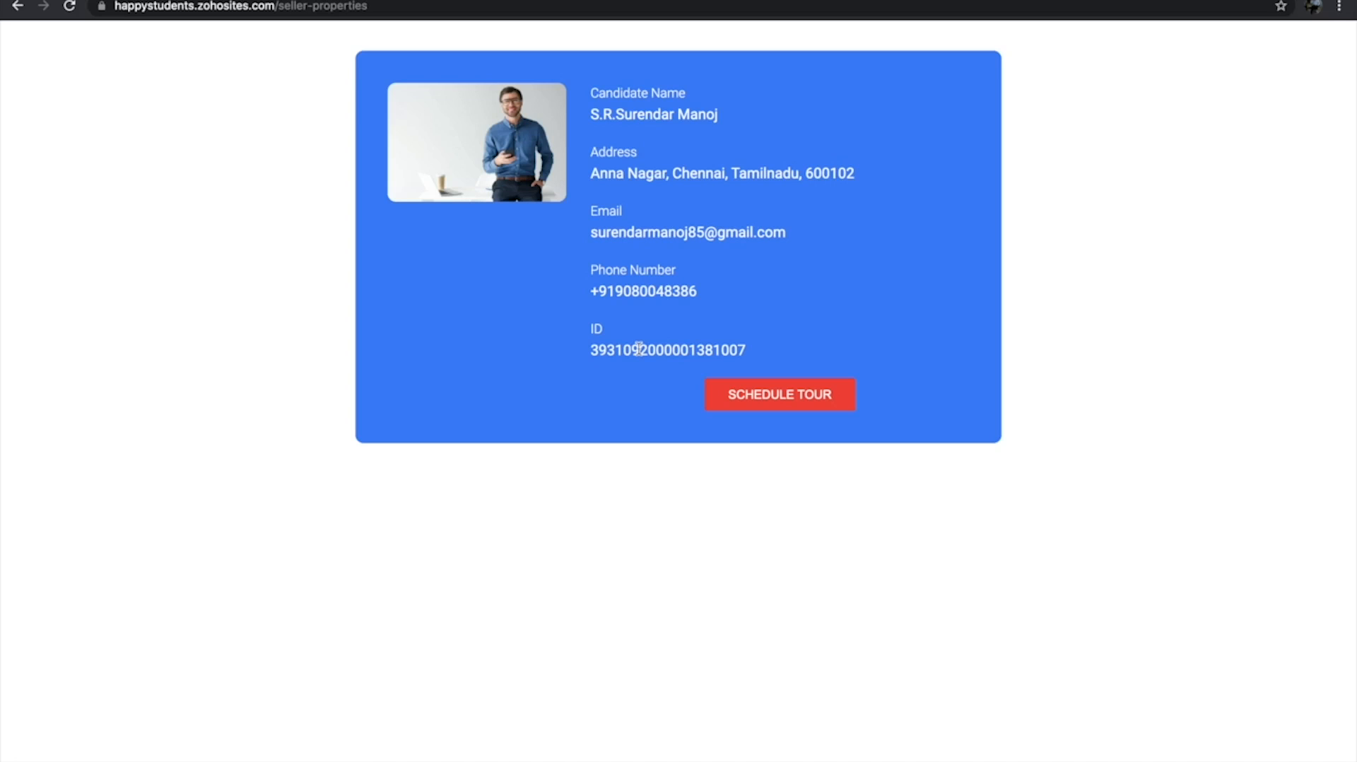
# Switch to the Zoho Sites member portal settings, return to the builder and inspect the home page's Hero Slide settings
pyautogui.hotkey('ctrl', 'Right')
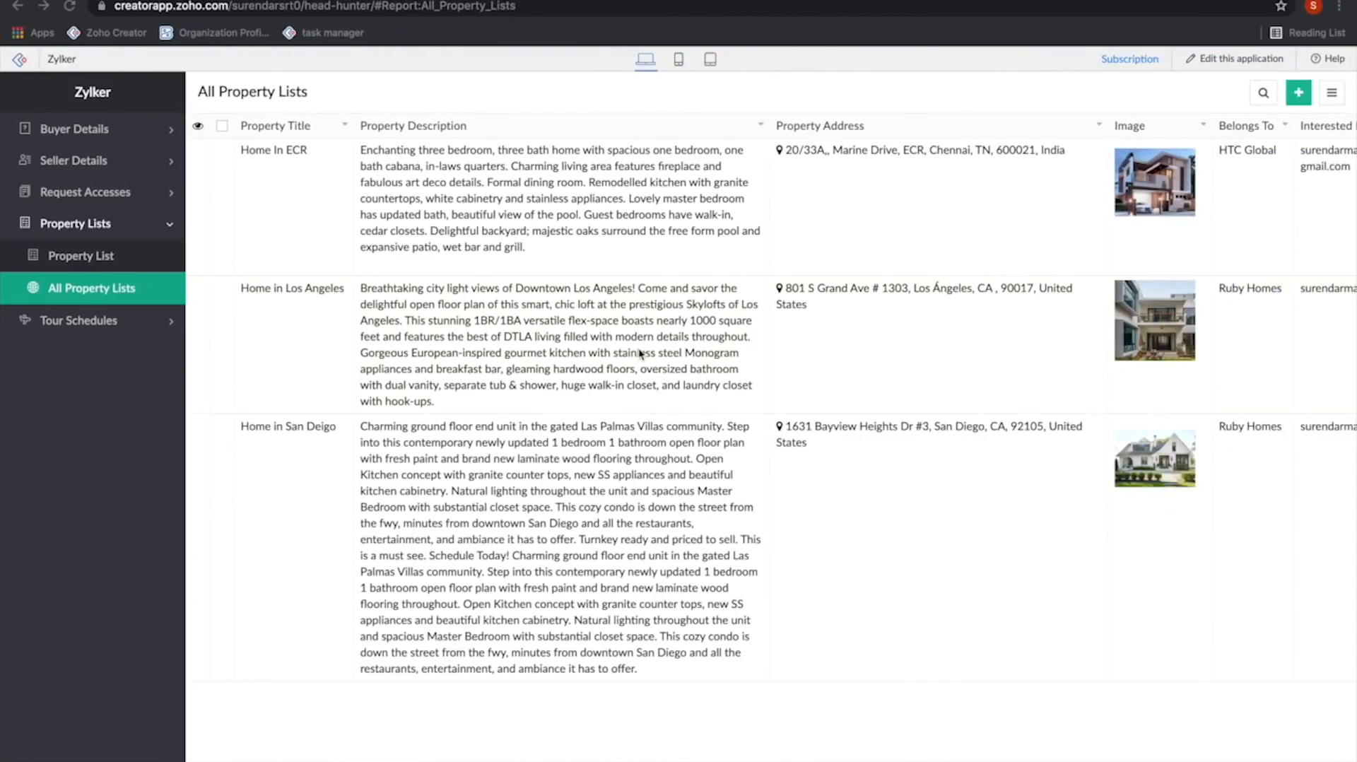
pyautogui.hotkey('ctrl', 'Right')
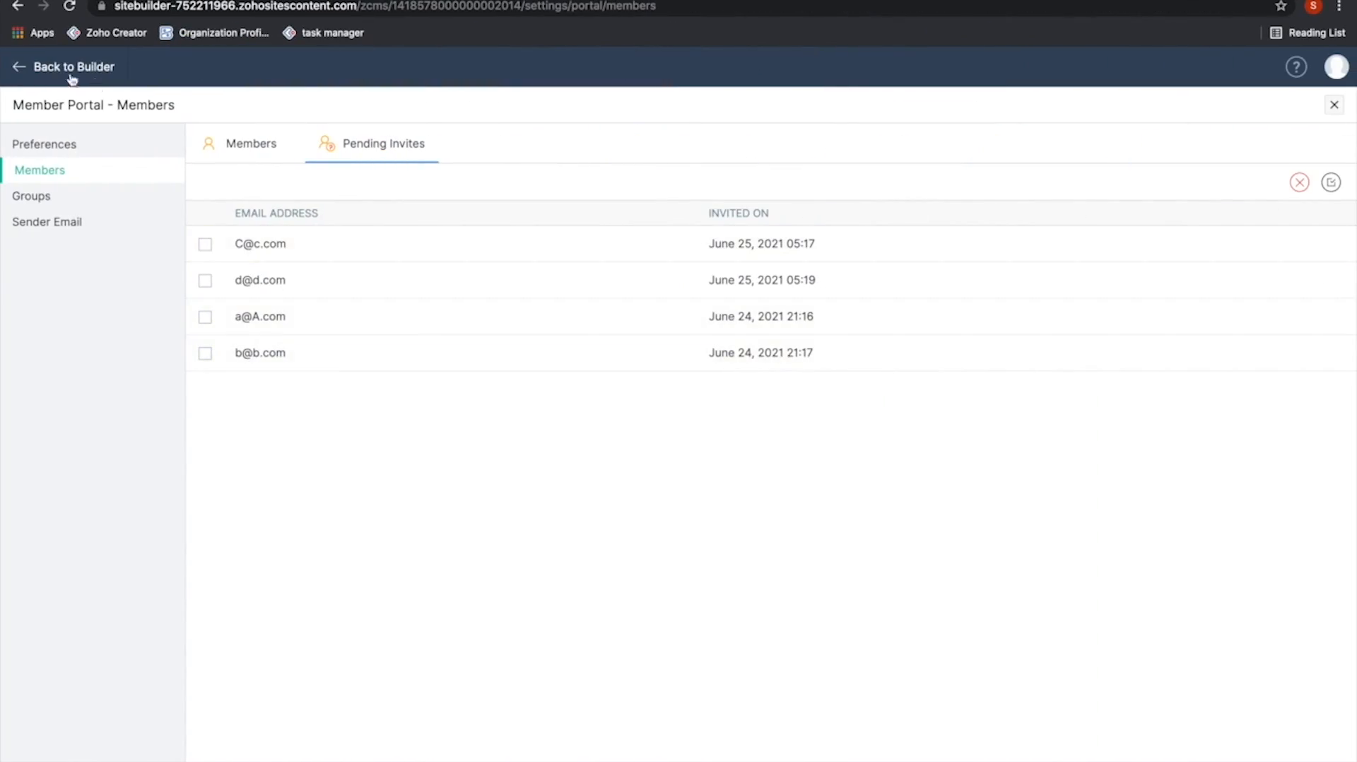
pyautogui.click(19, 68)
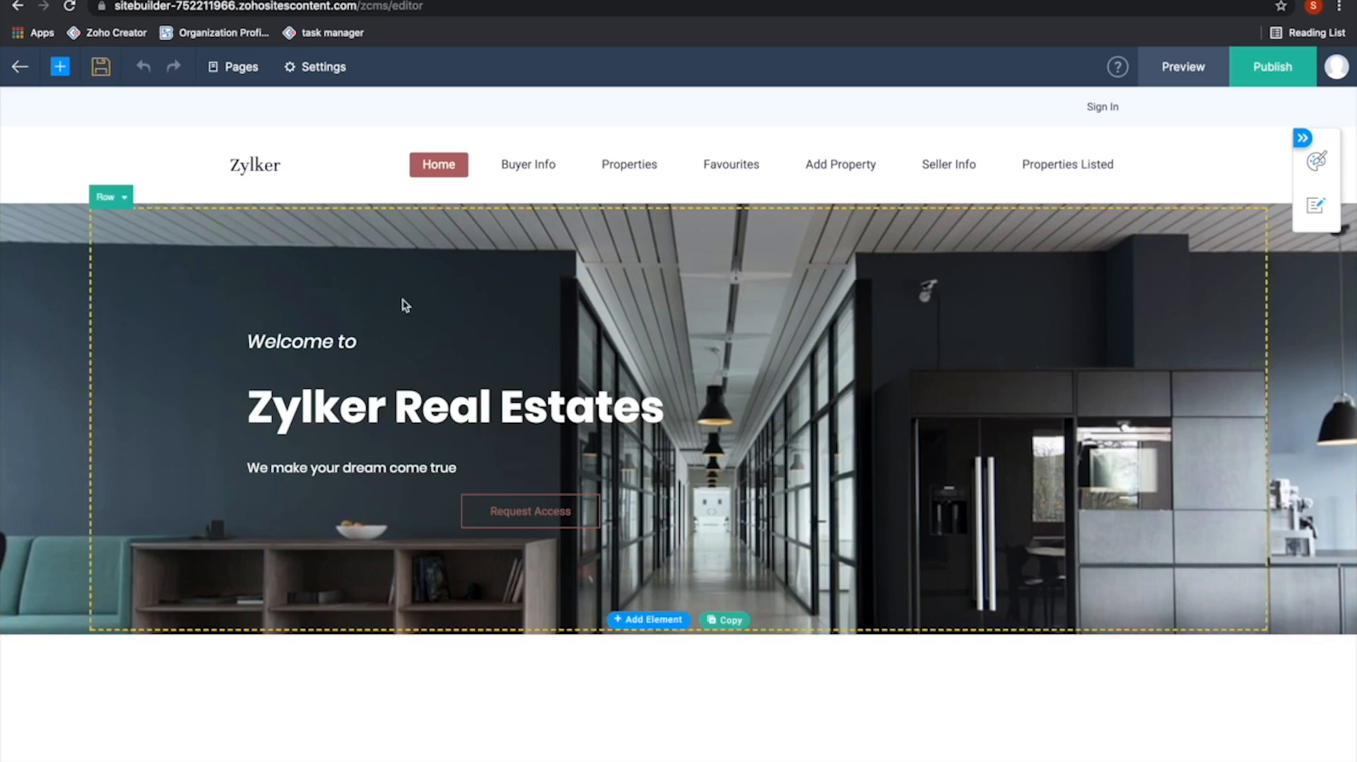
pyautogui.click(337, 347)
pyautogui.click(167, 297)
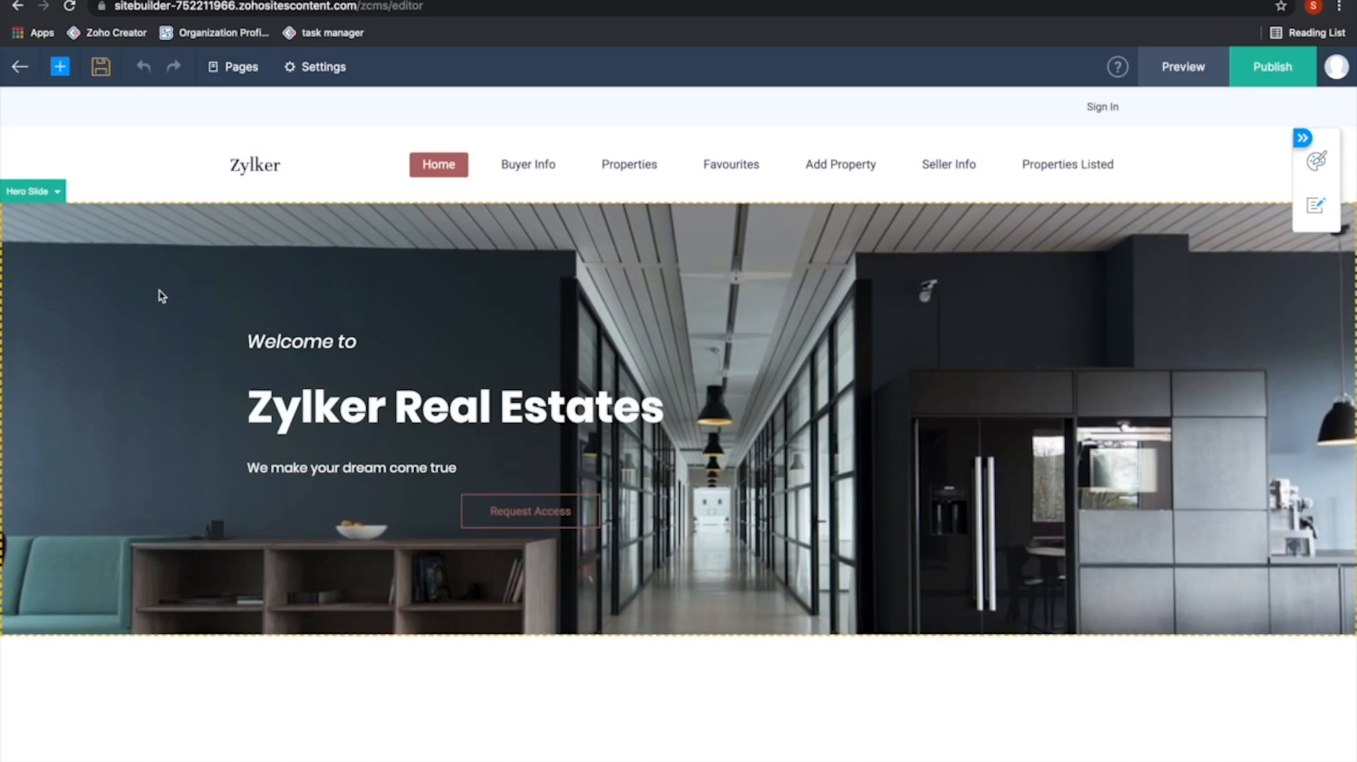
pyautogui.click(162, 296)
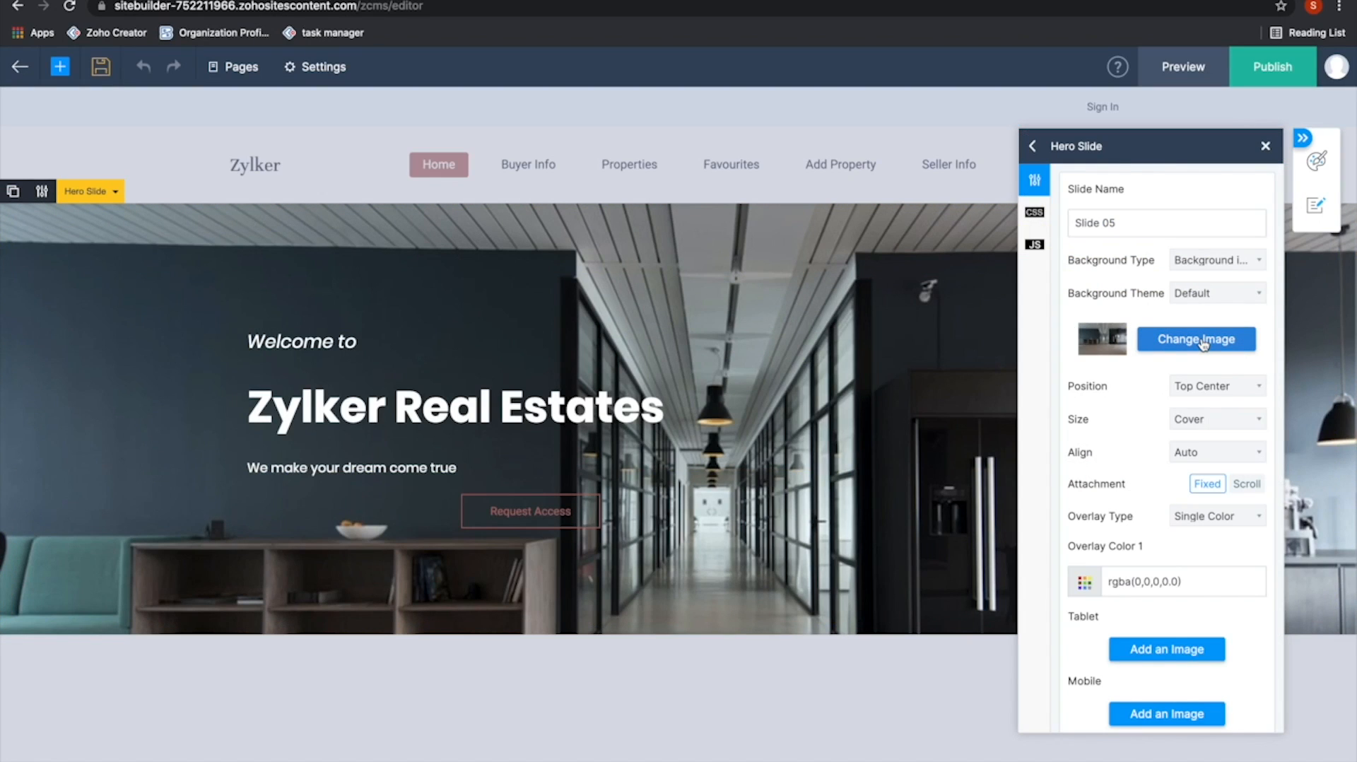
pyautogui.click(1267, 146)
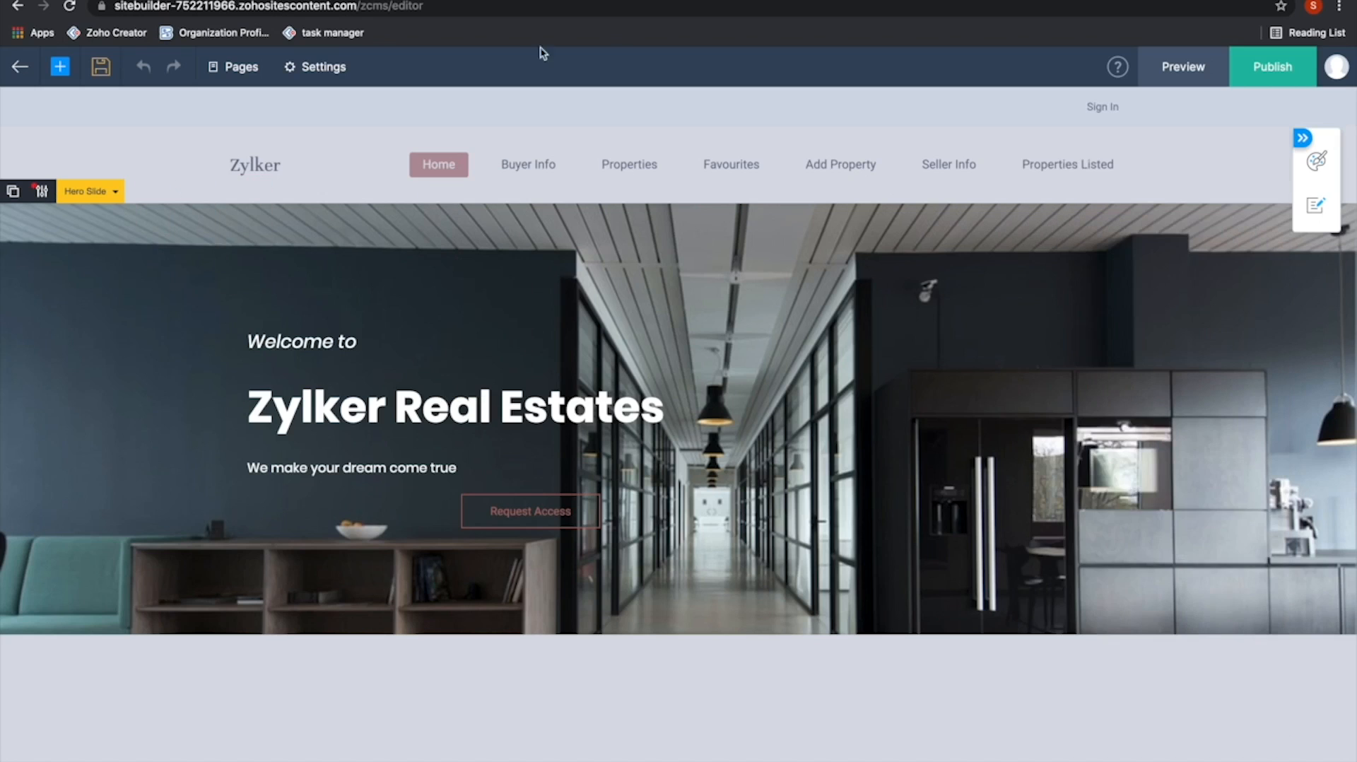
# Open the site's Member Portal settings and review its Preferences and Members list
pyautogui.click(298, 70)
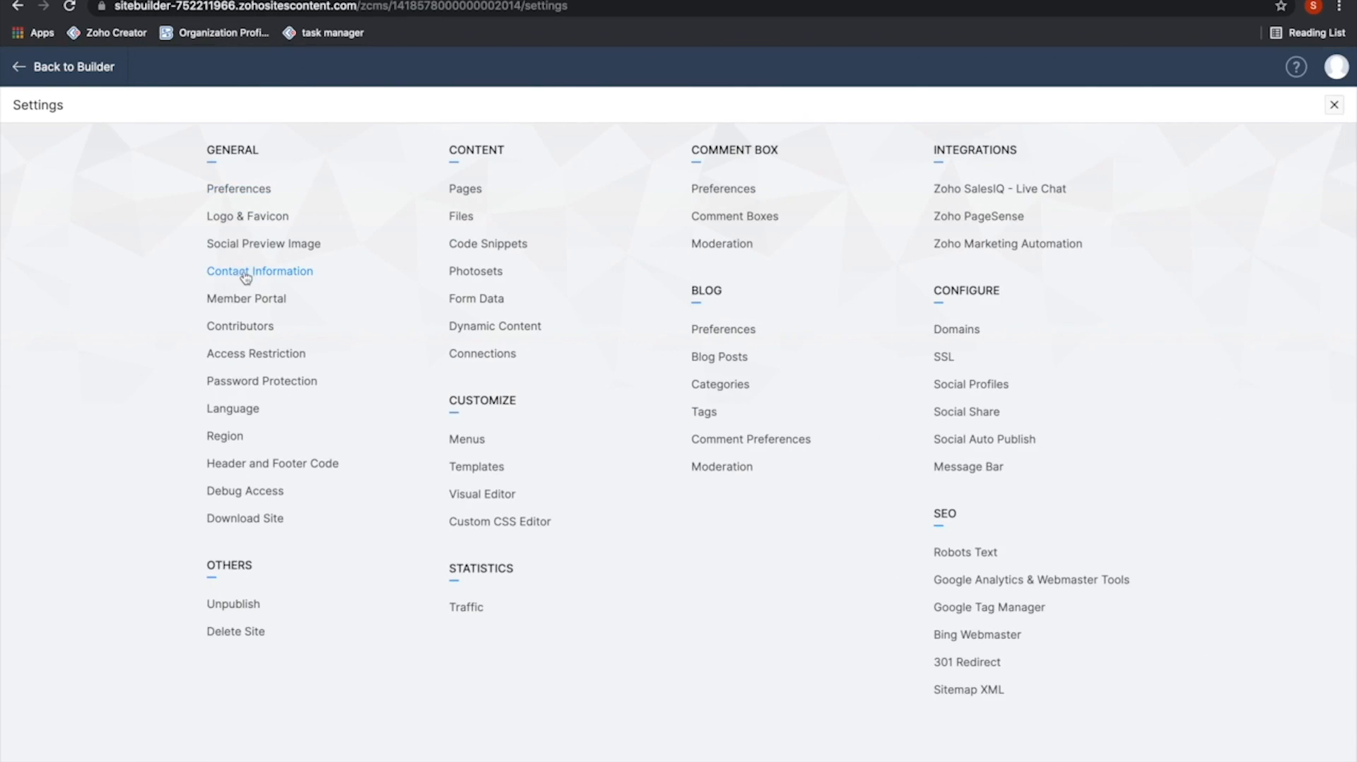
pyautogui.click(246, 301)
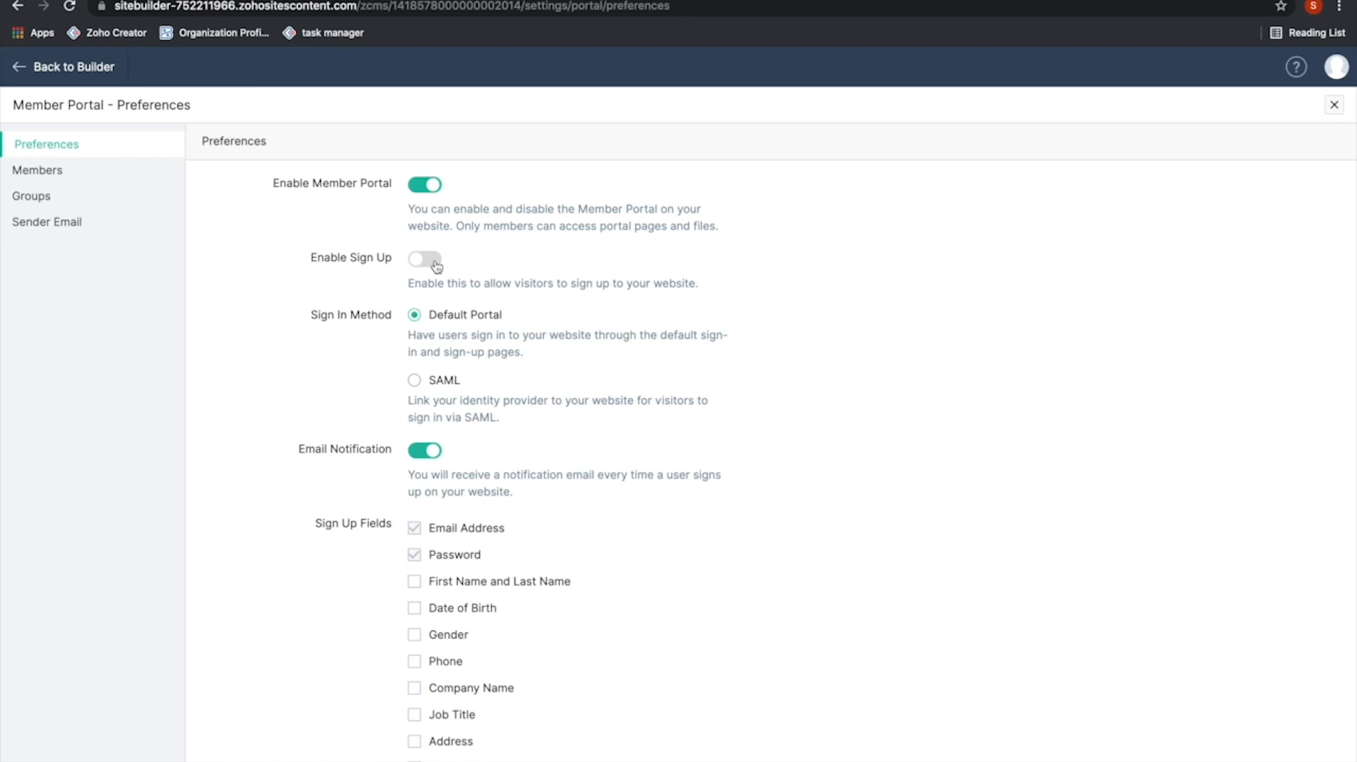
pyautogui.click(56, 170)
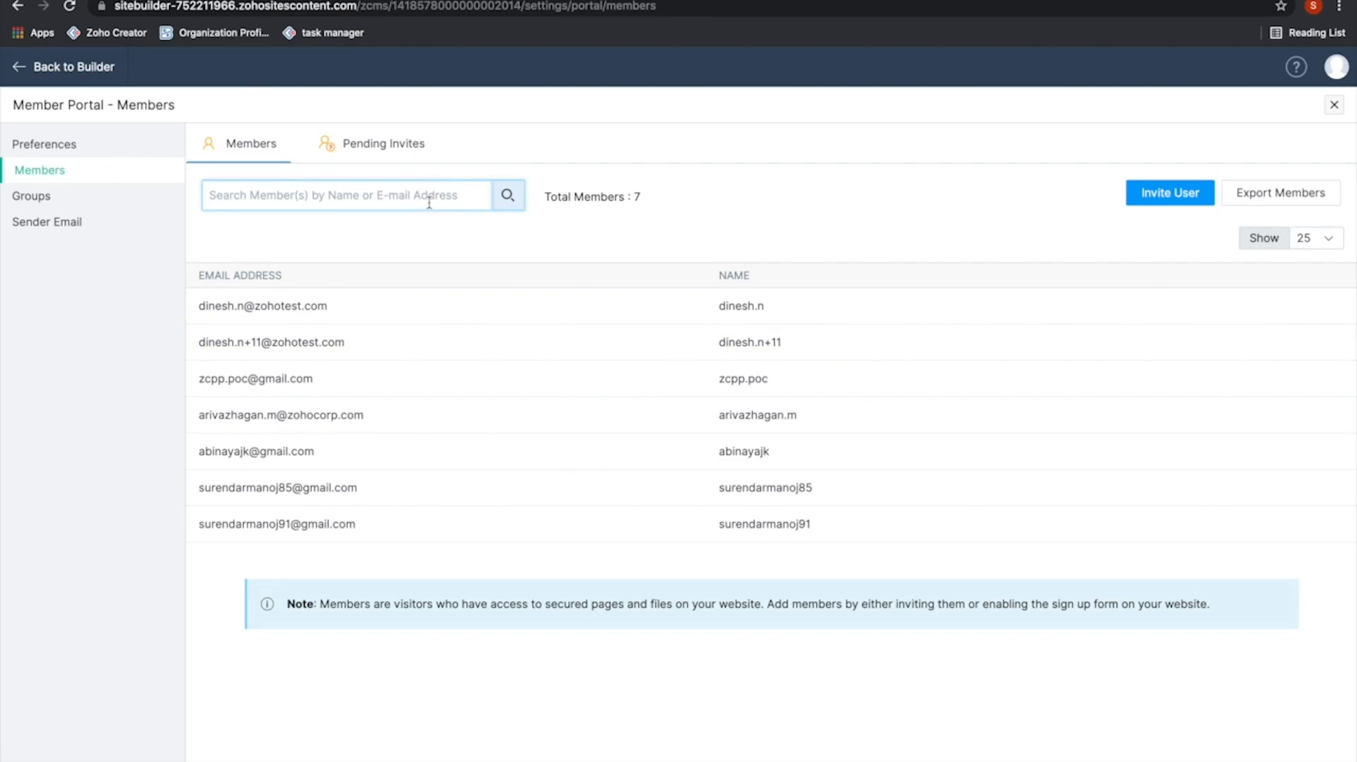
# Open the portal's user invitation form and examine the option to add members directly to groups, leaving it off
pyautogui.click(1168, 202)
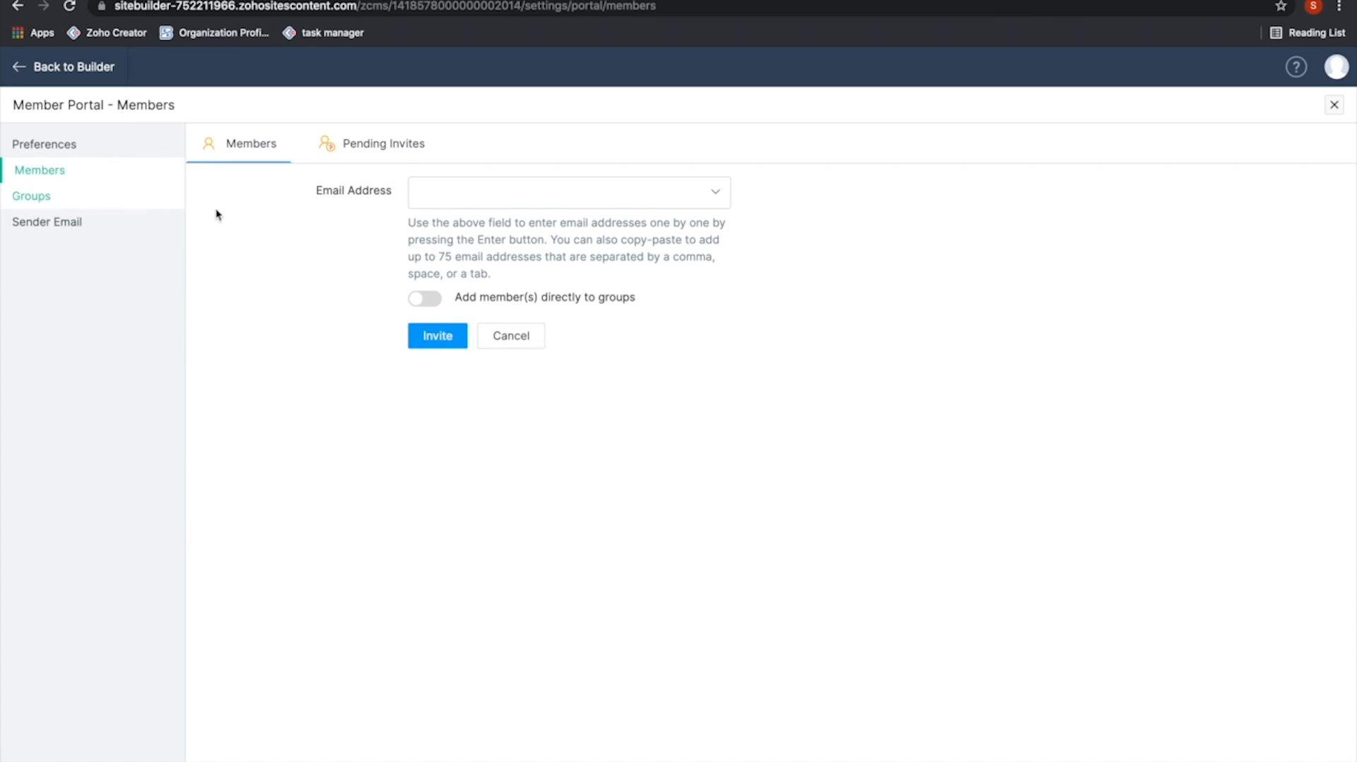
pyautogui.click(427, 298)
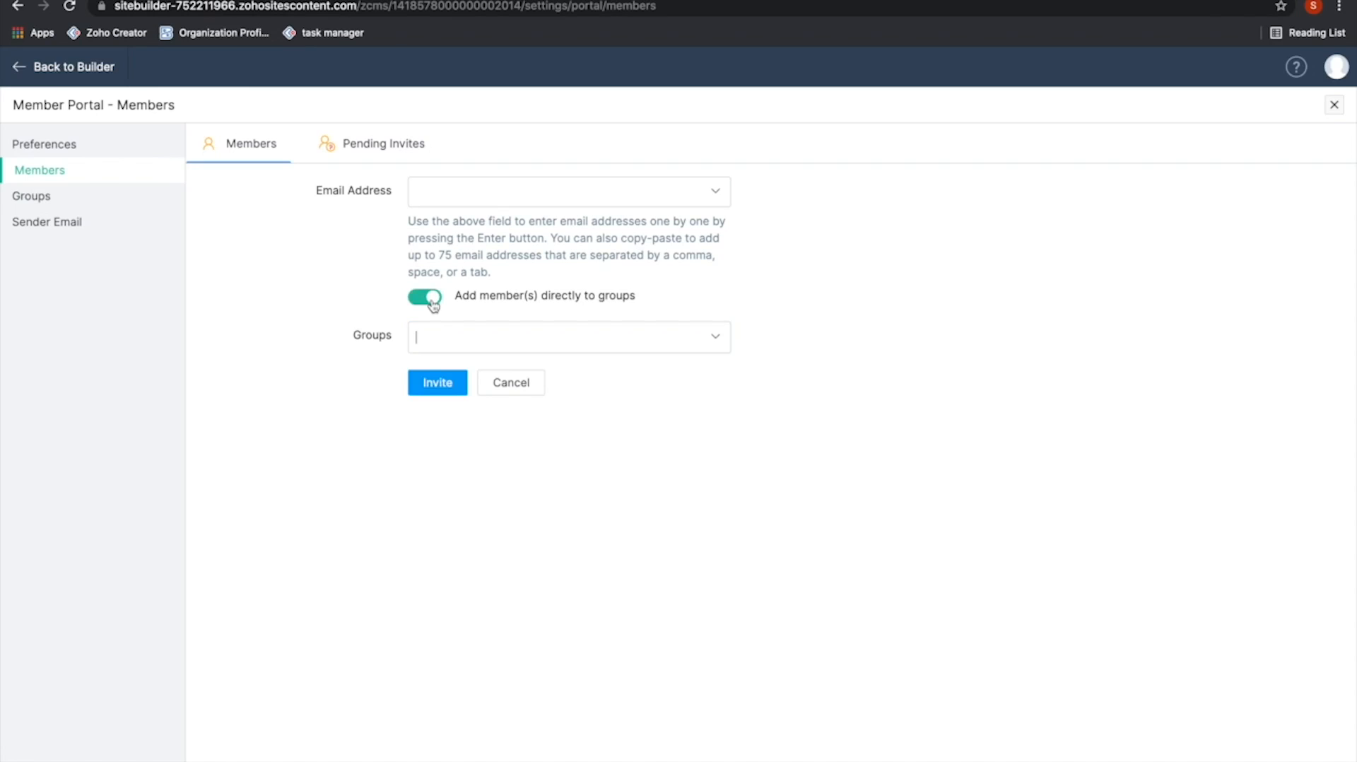
pyautogui.click(431, 300)
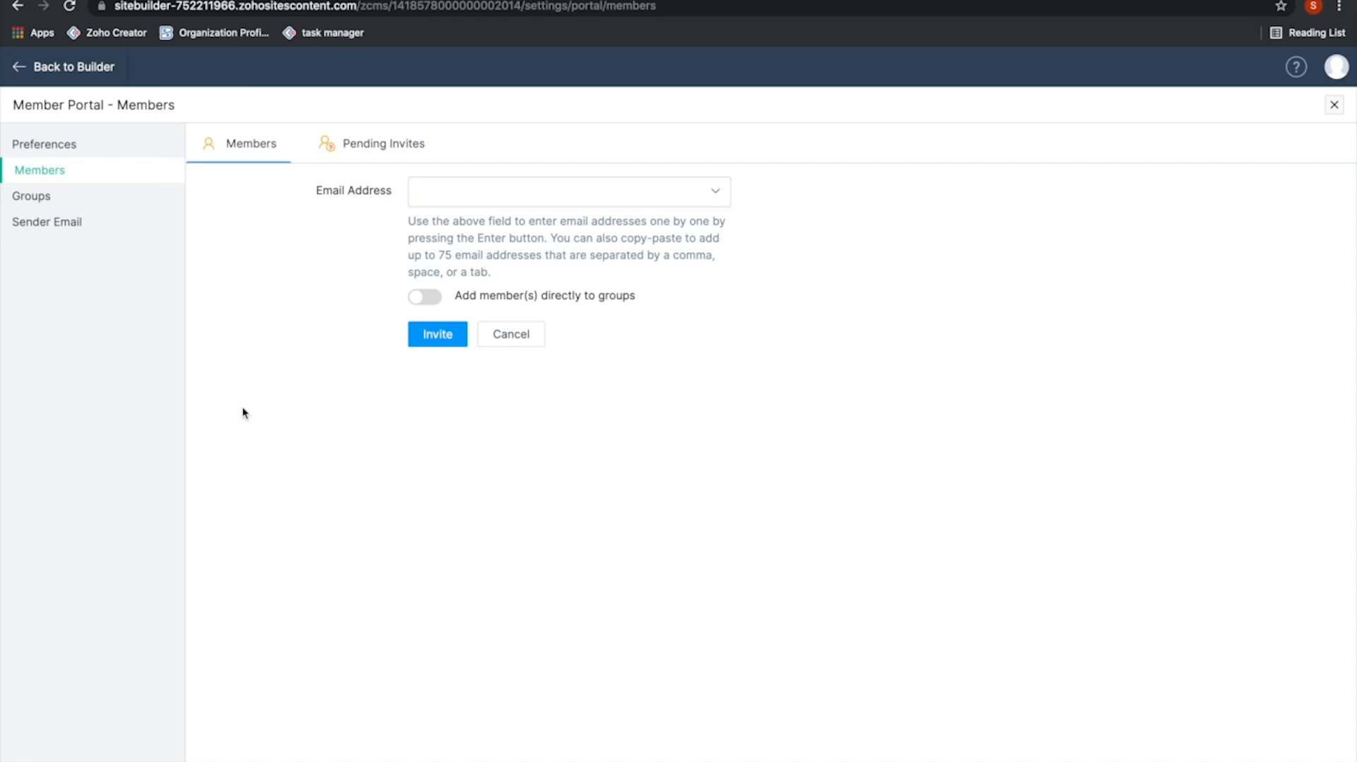
# Open the buyer group's info and review its members and its accessible pages
pyautogui.click(55, 200)
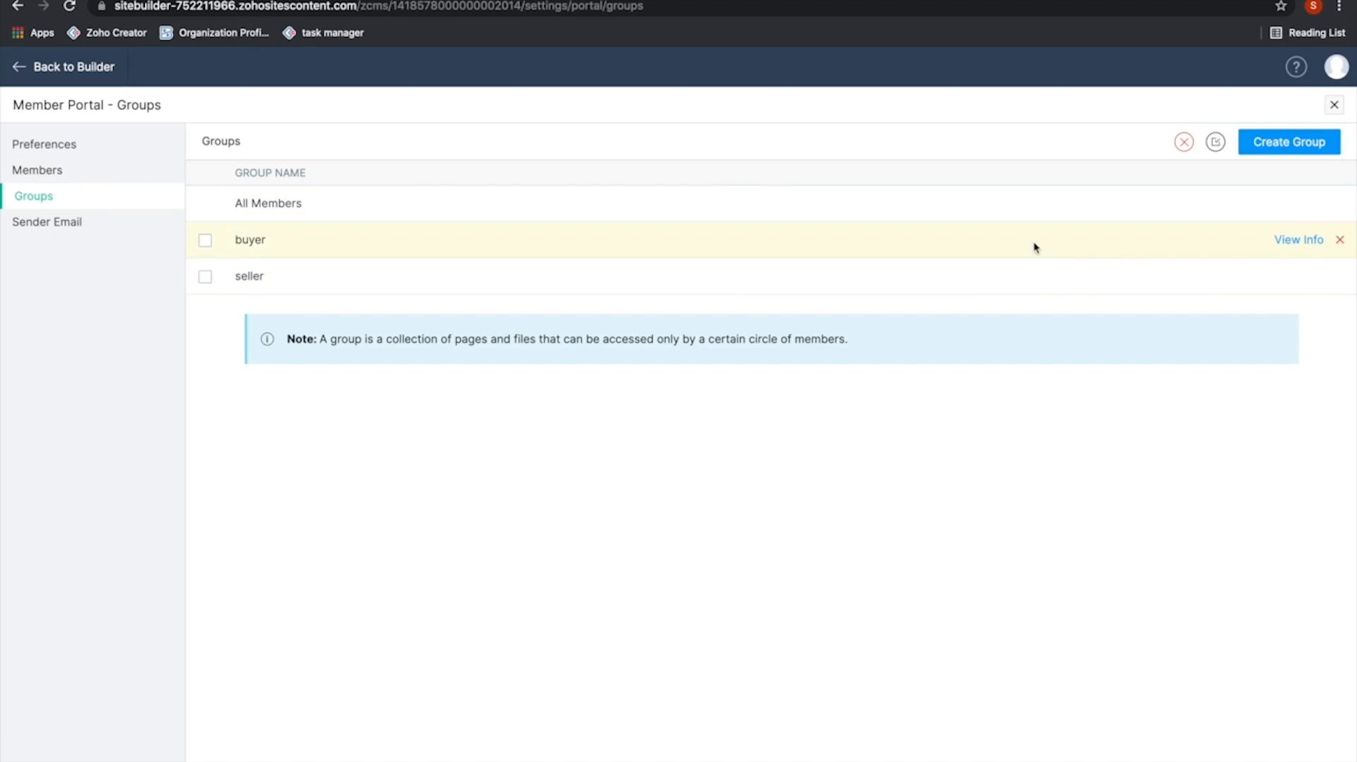
pyautogui.click(1301, 240)
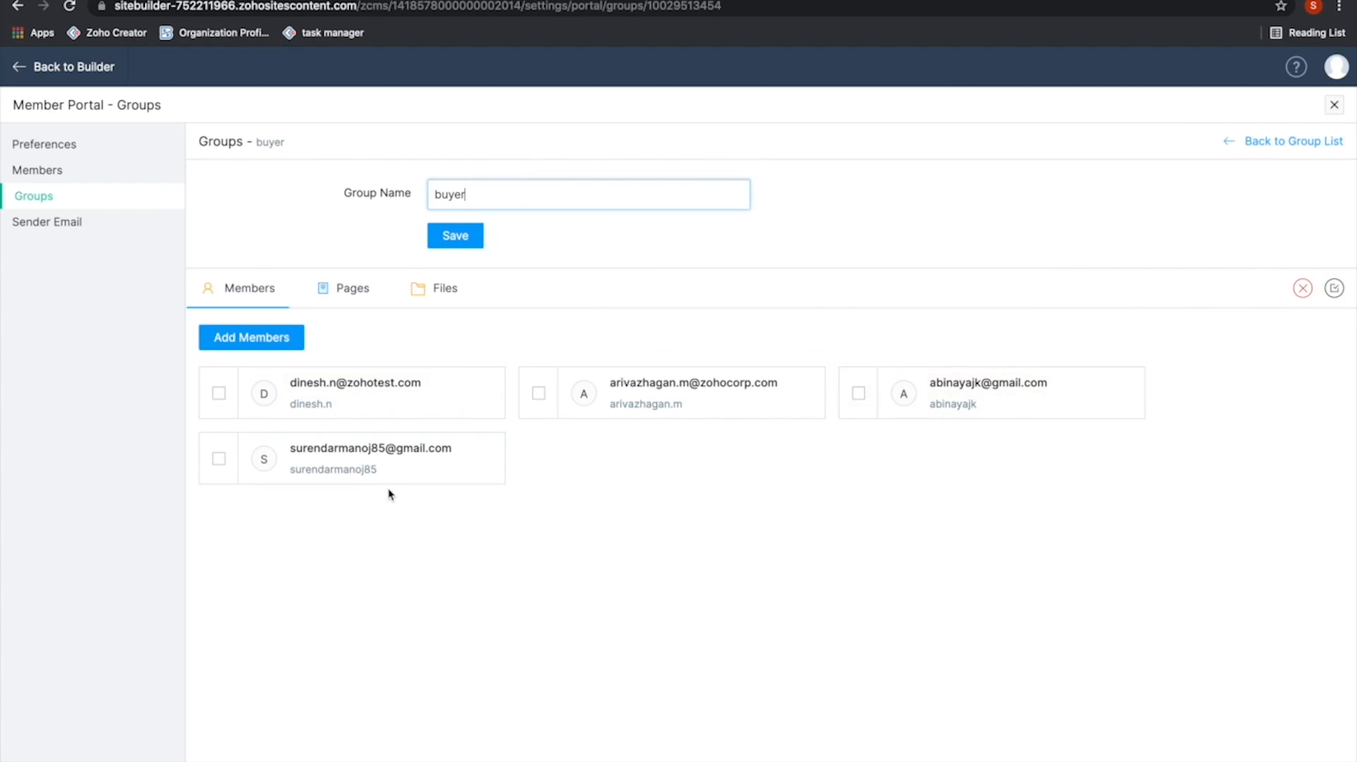
pyautogui.click(342, 296)
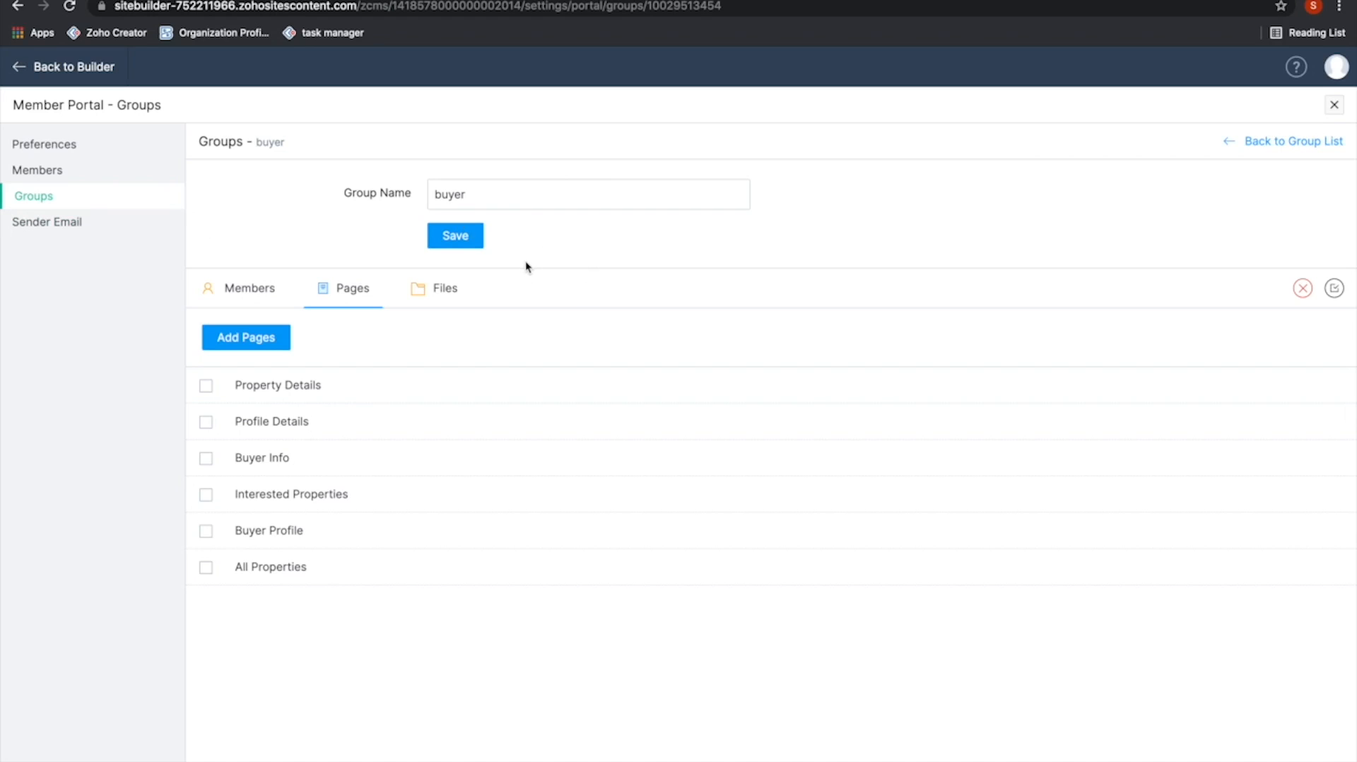
# Switch to the sites_integ_1 flow in Zoho Flow and examine the Webhook trigger's payload format and URL, then close its configuration
pyautogui.doubleClick(684, 5)
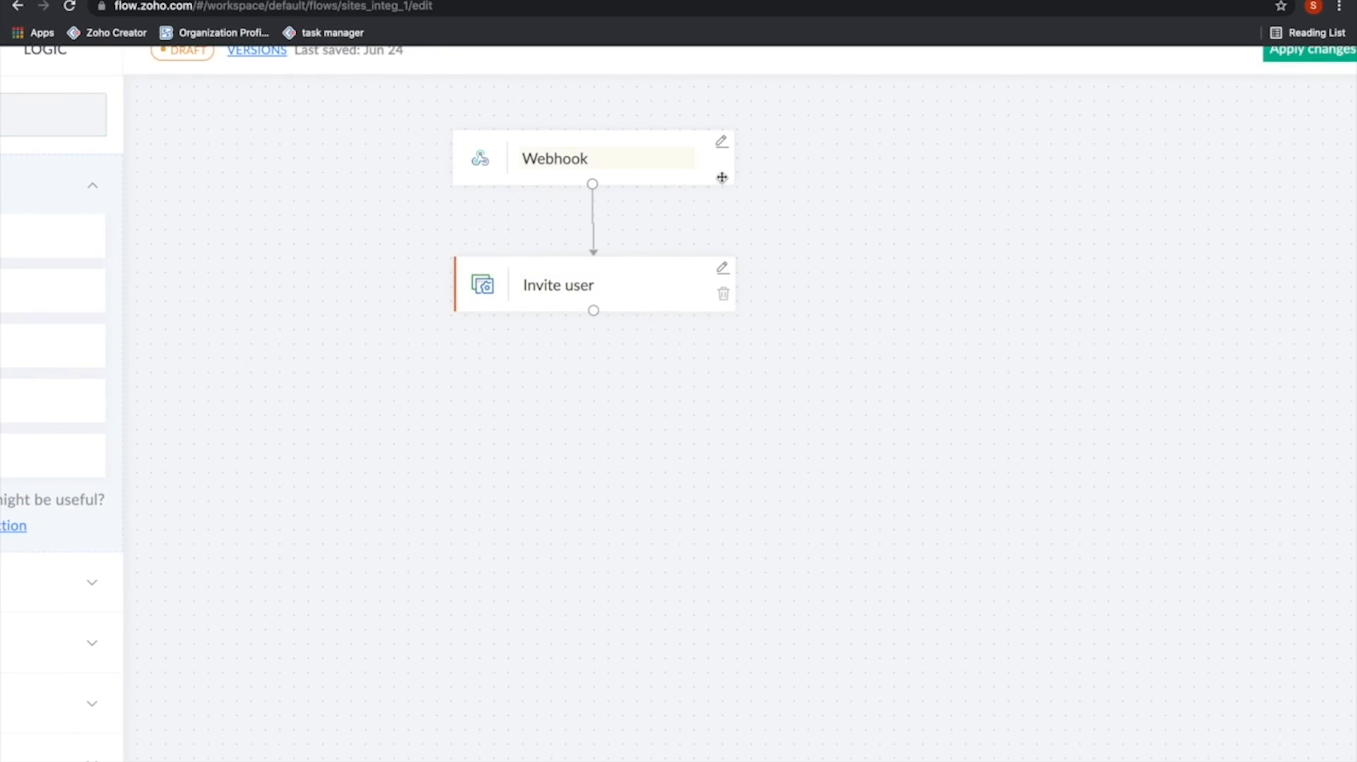
pyautogui.click(725, 148)
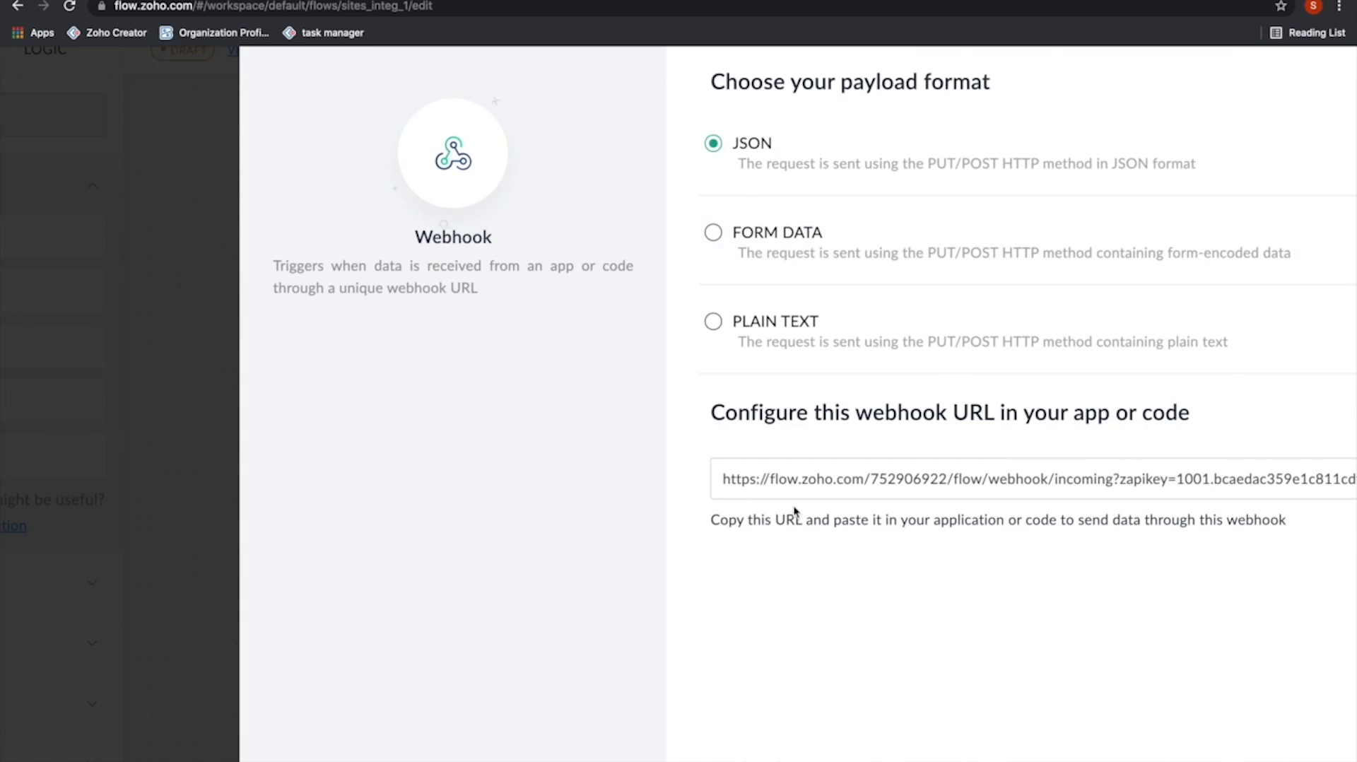
pyautogui.click(978, 424)
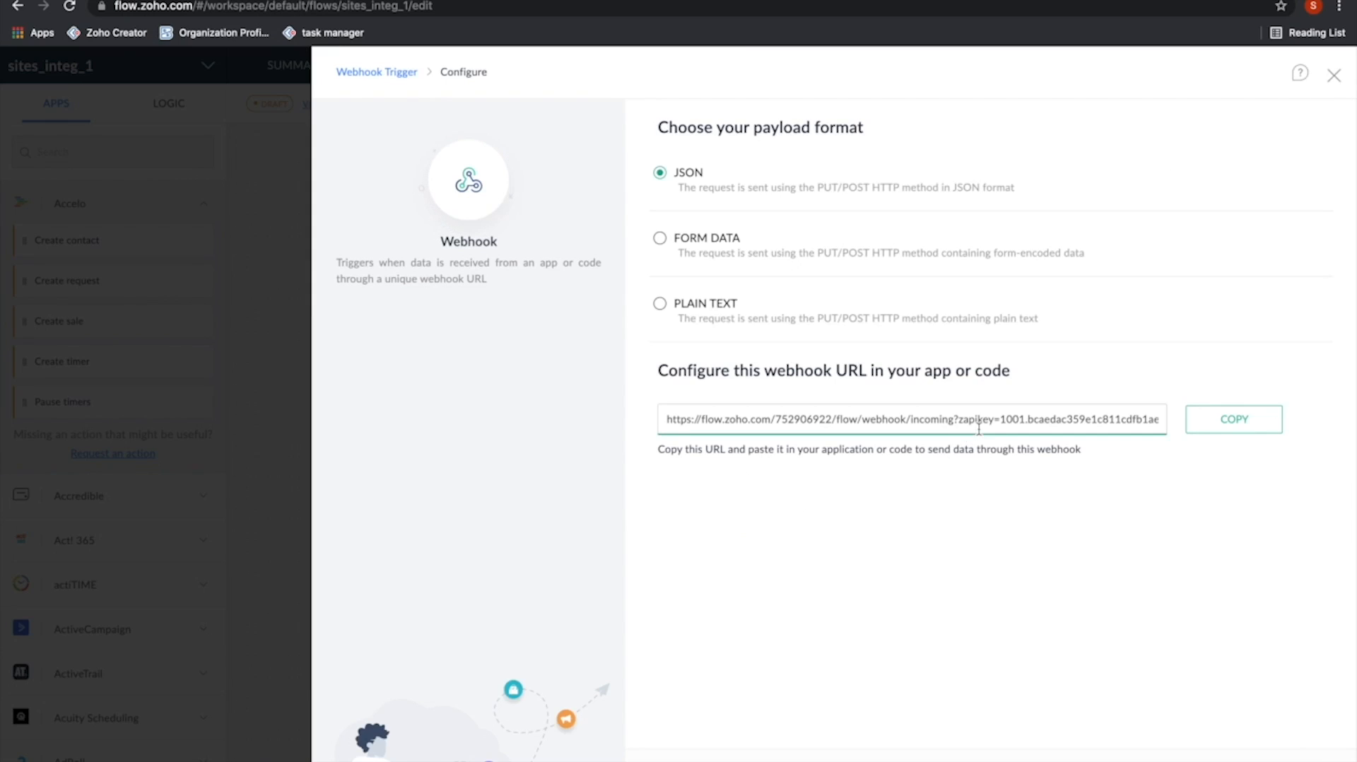
pyautogui.click(1335, 85)
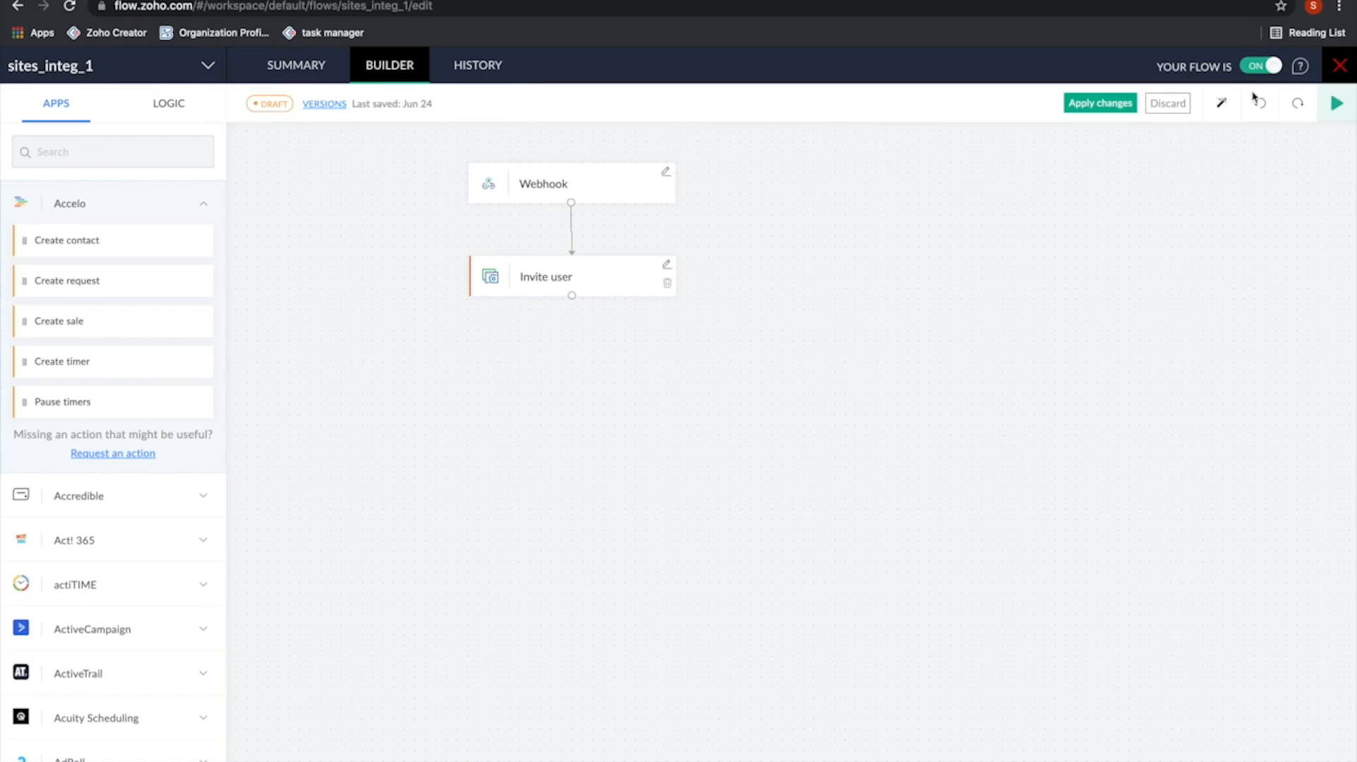
# Open the flow's Invite user action and examine its Site, Custom Value for Group and Email field mappings
pyautogui.click(666, 269)
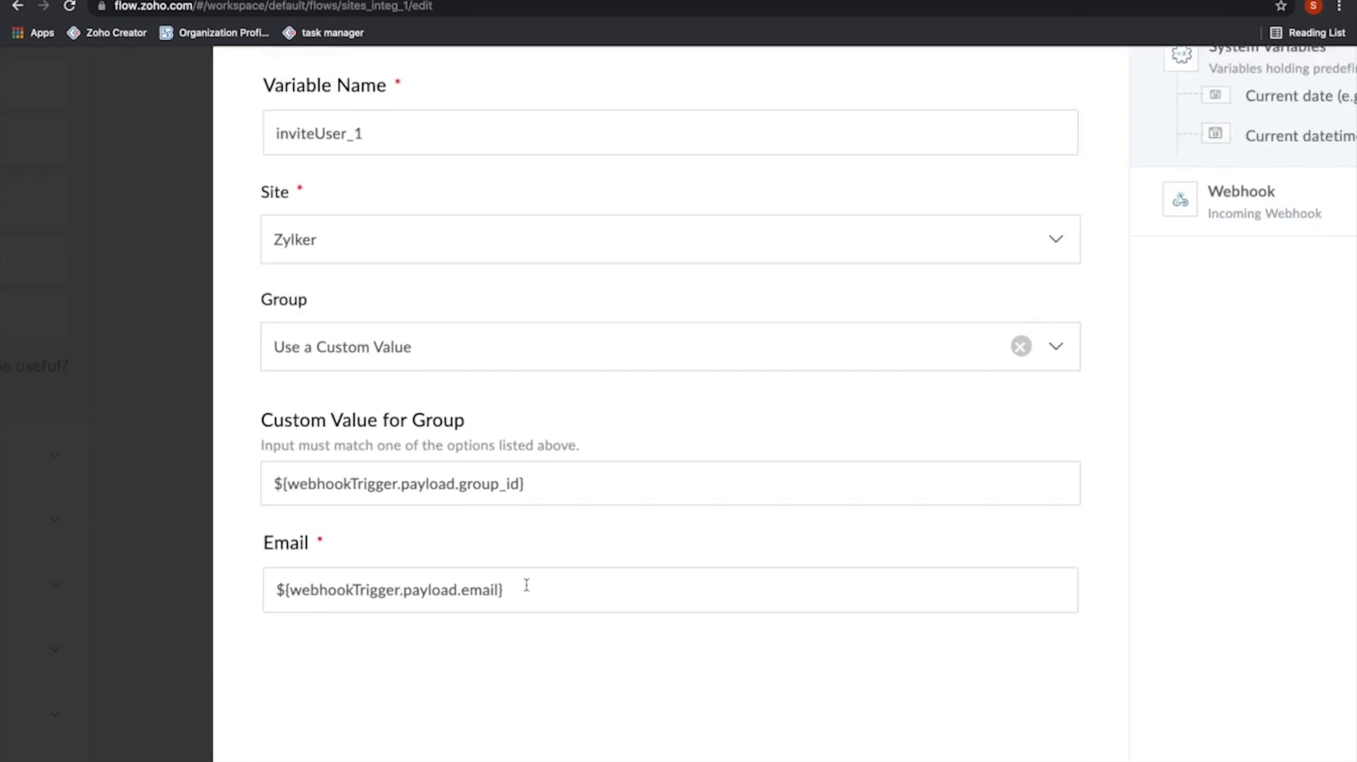
pyautogui.click(497, 463)
pyautogui.click(552, 453)
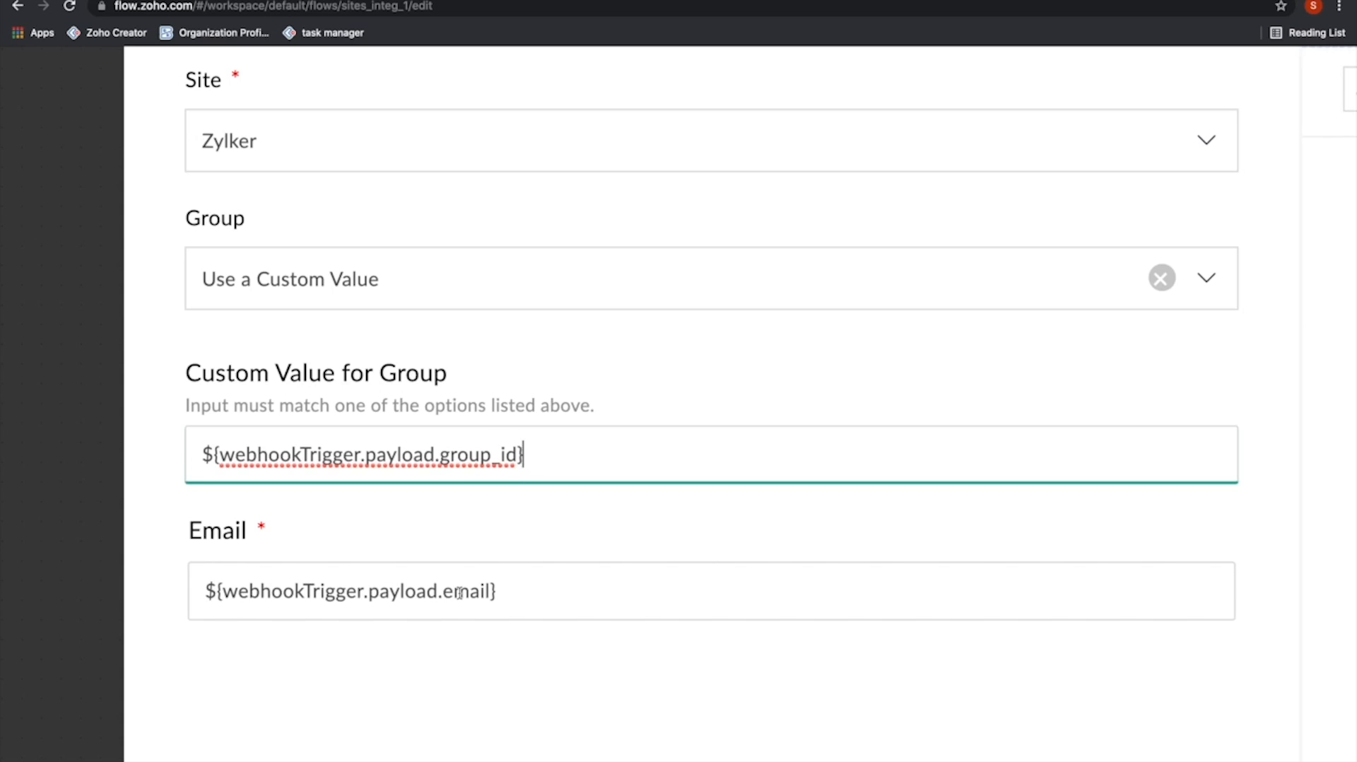
# Switch to the Approve workflow in Zoho Creator, open its Deluge script and examine the Sell a Property condition, Approved status and group_id value
pyautogui.hotkey('ctrl', 'Left')
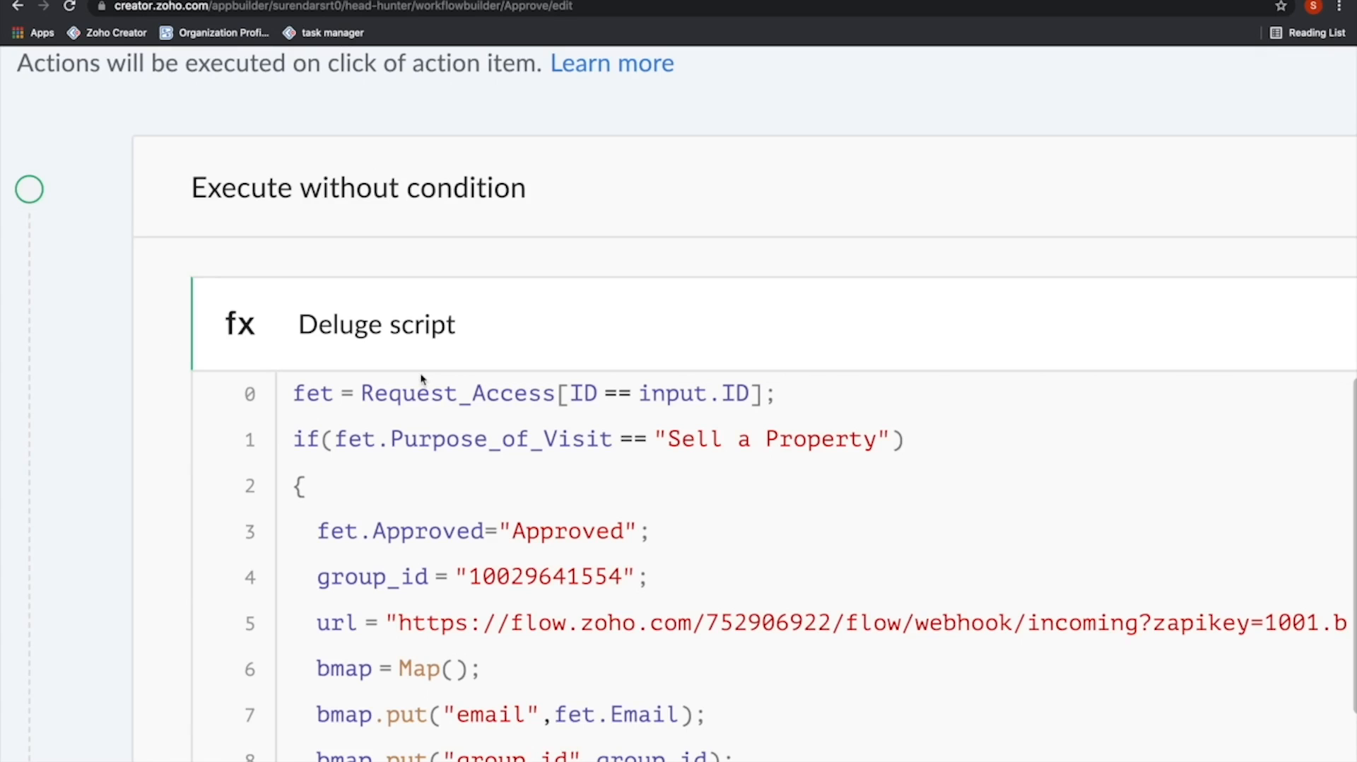
pyautogui.click(421, 378)
pyautogui.hscroll(-10, 420, 374)
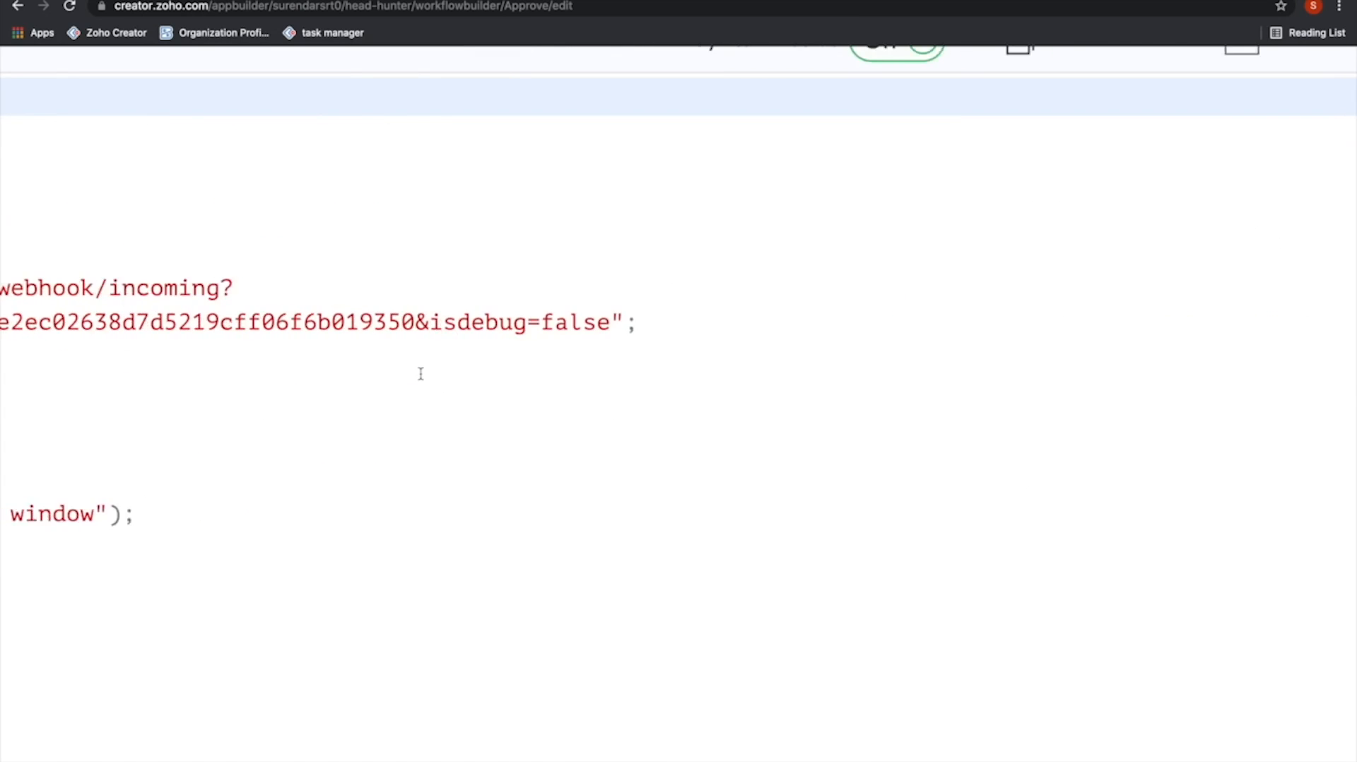
pyautogui.hscroll(-3, 421, 373)
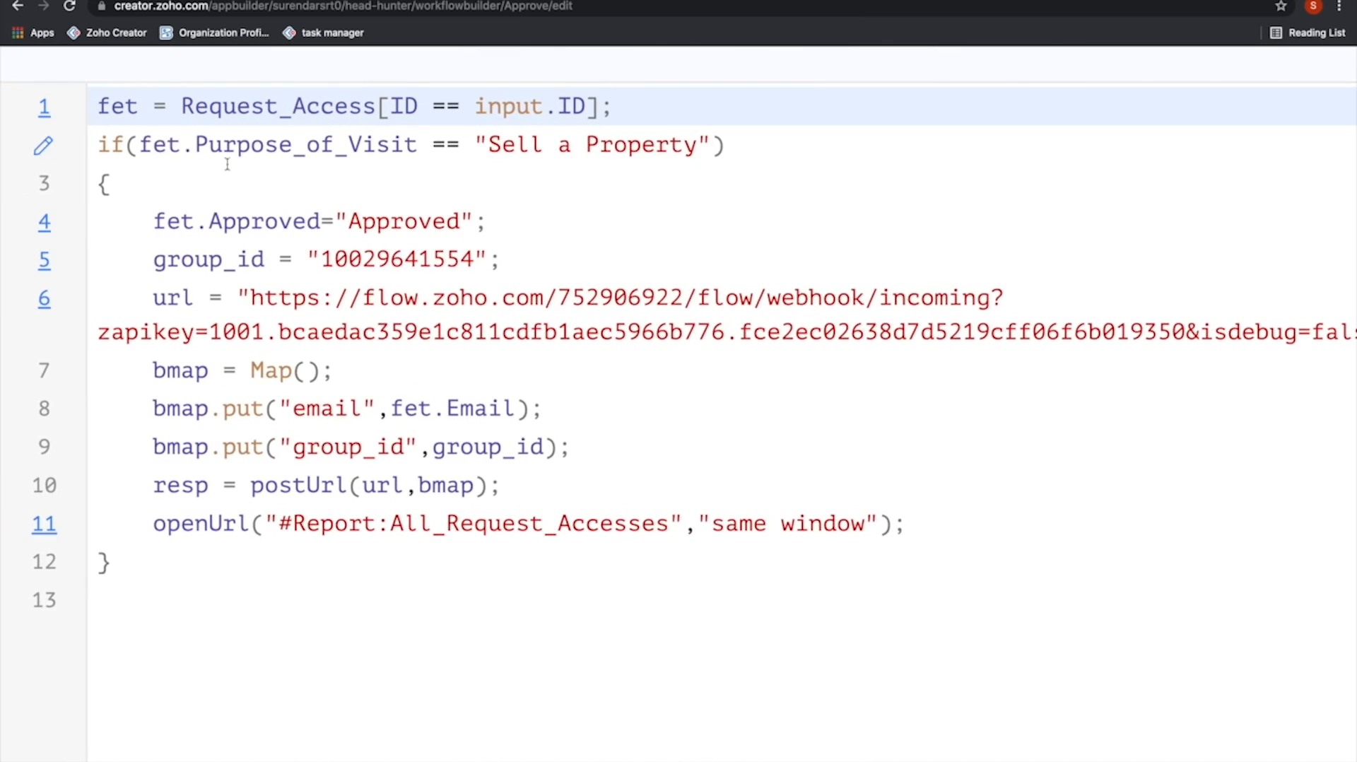
pyautogui.doubleClick(535, 140)
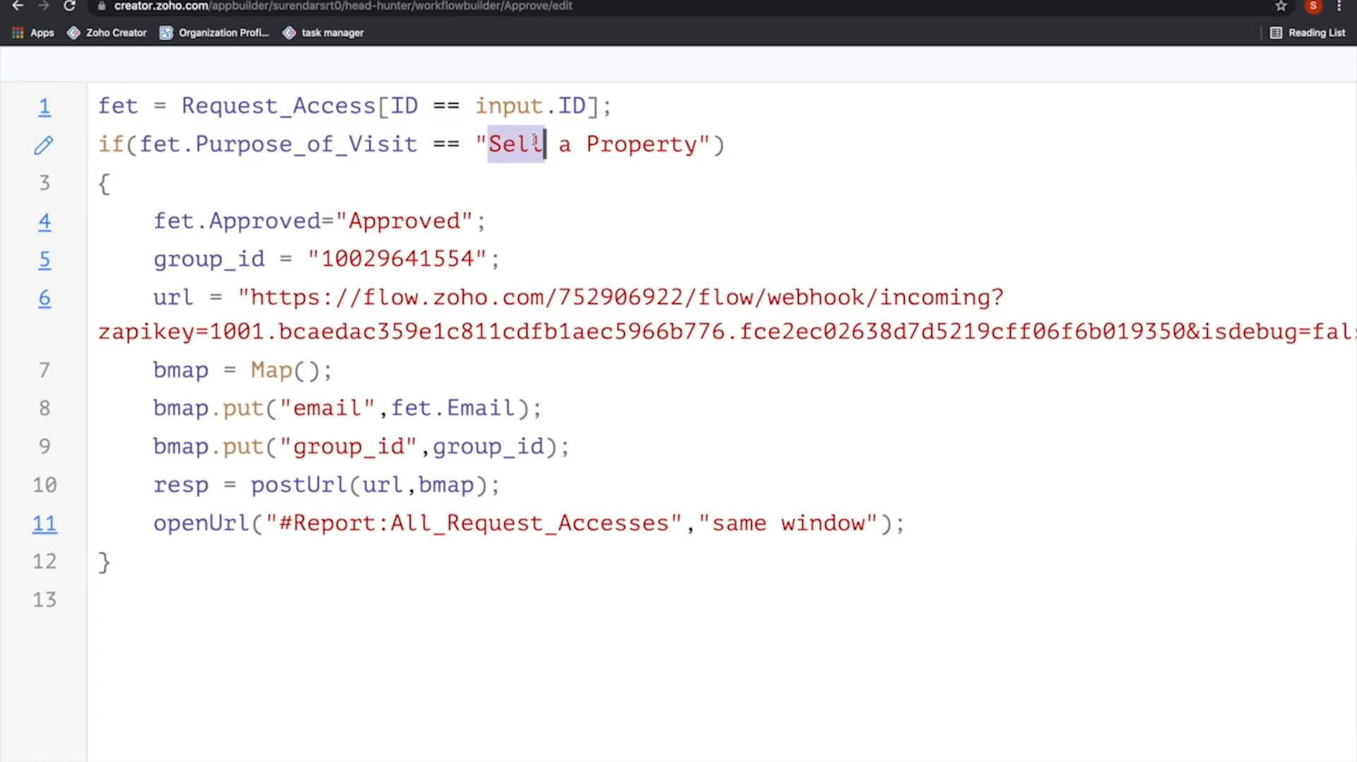
pyautogui.doubleClick(394, 223)
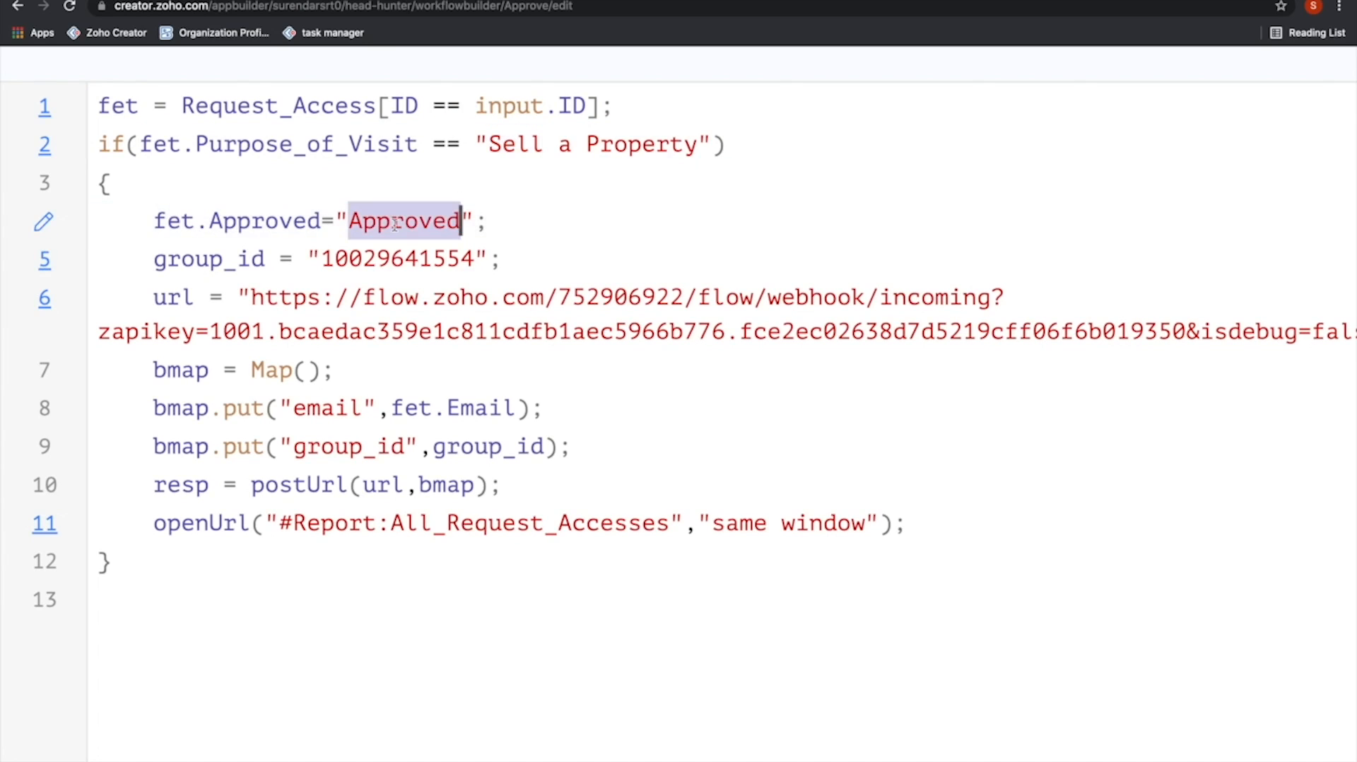
pyautogui.doubleClick(375, 261)
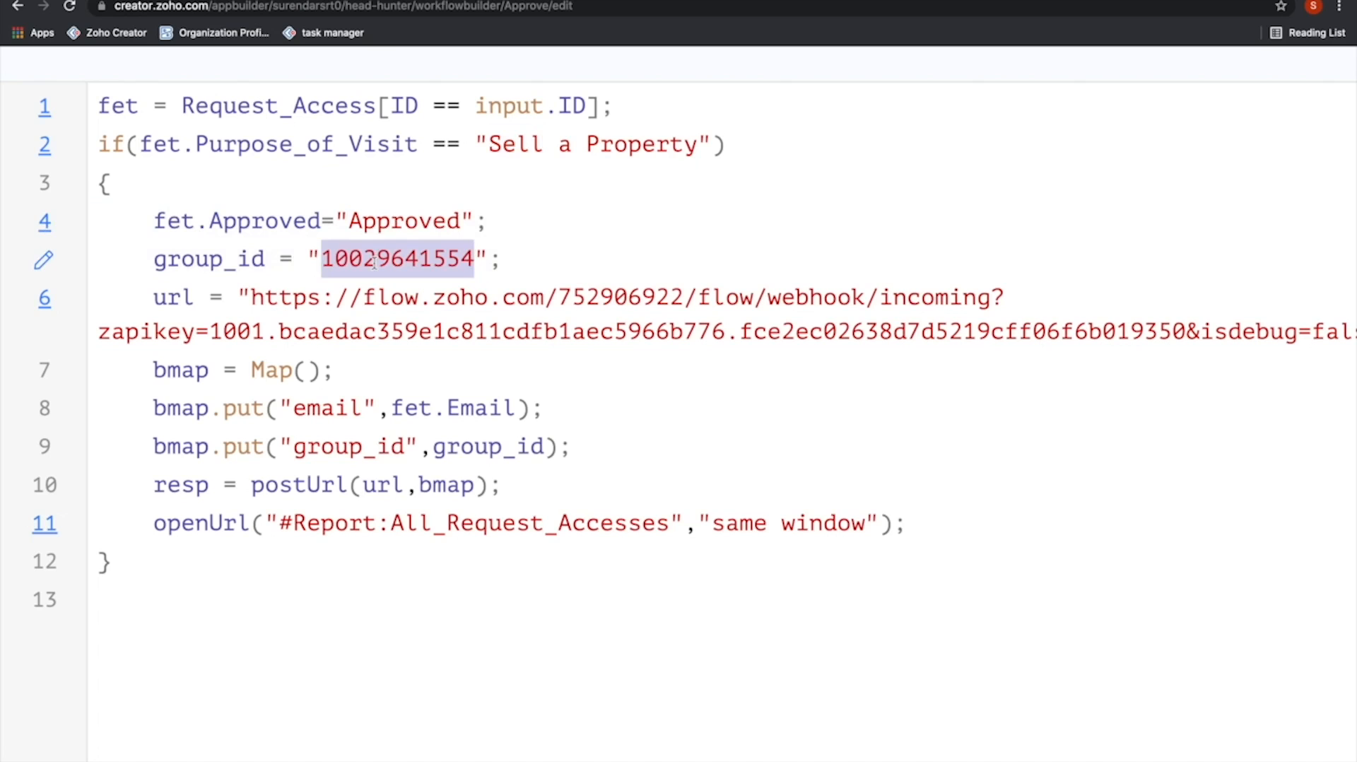
# Switch to the Member Portal groups in Zoho Sites, open the seller group and compare the ID in its URL with the script's group_id
pyautogui.hotkey('ctrl', 'Right')
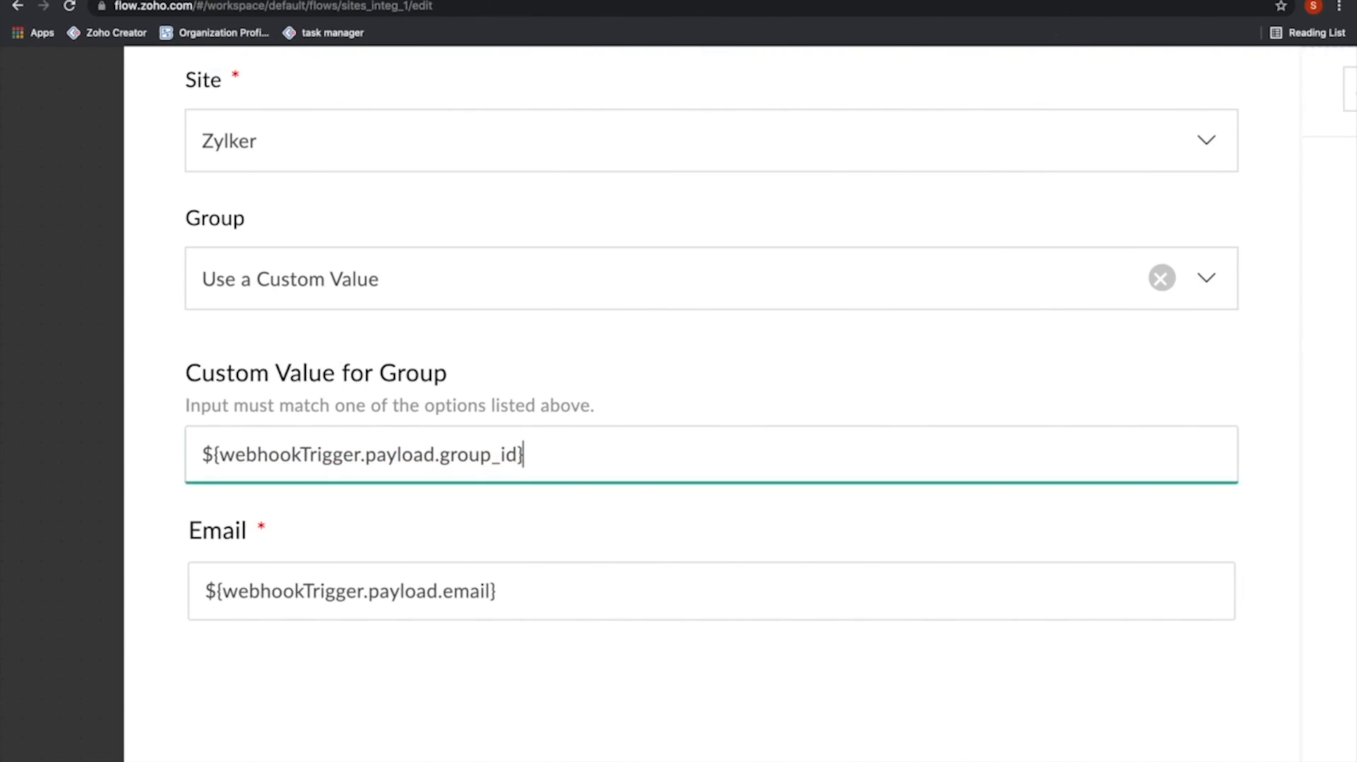
pyautogui.hotkey('ctrl', 'Tab')
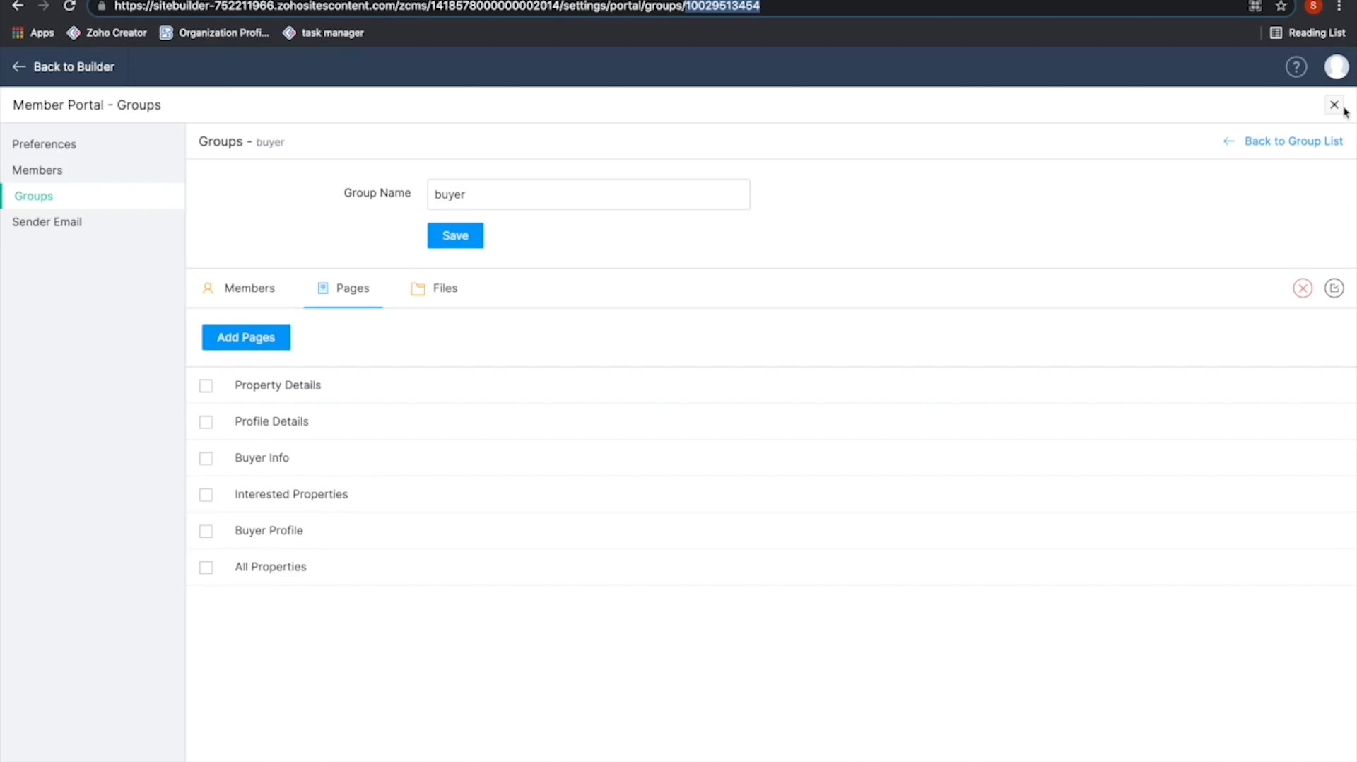
pyautogui.click(1322, 141)
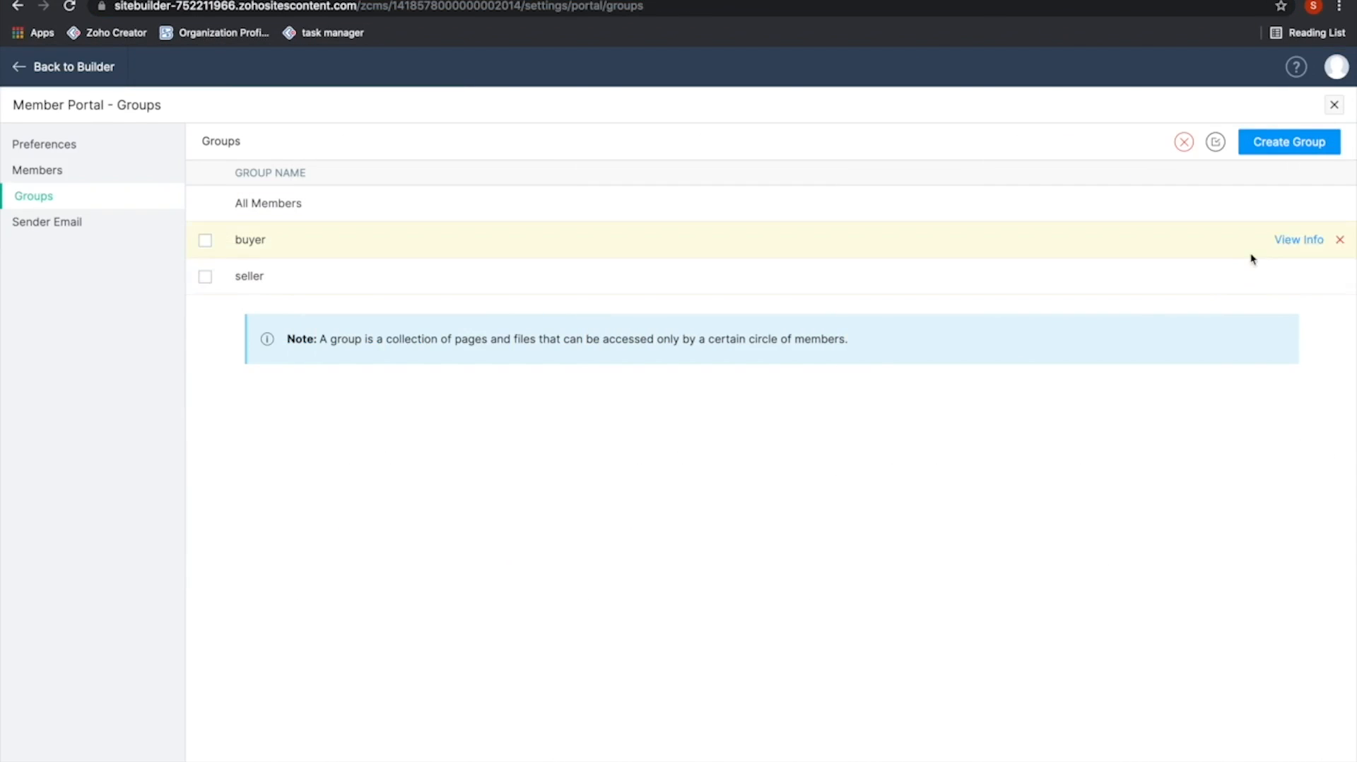
pyautogui.click(1296, 277)
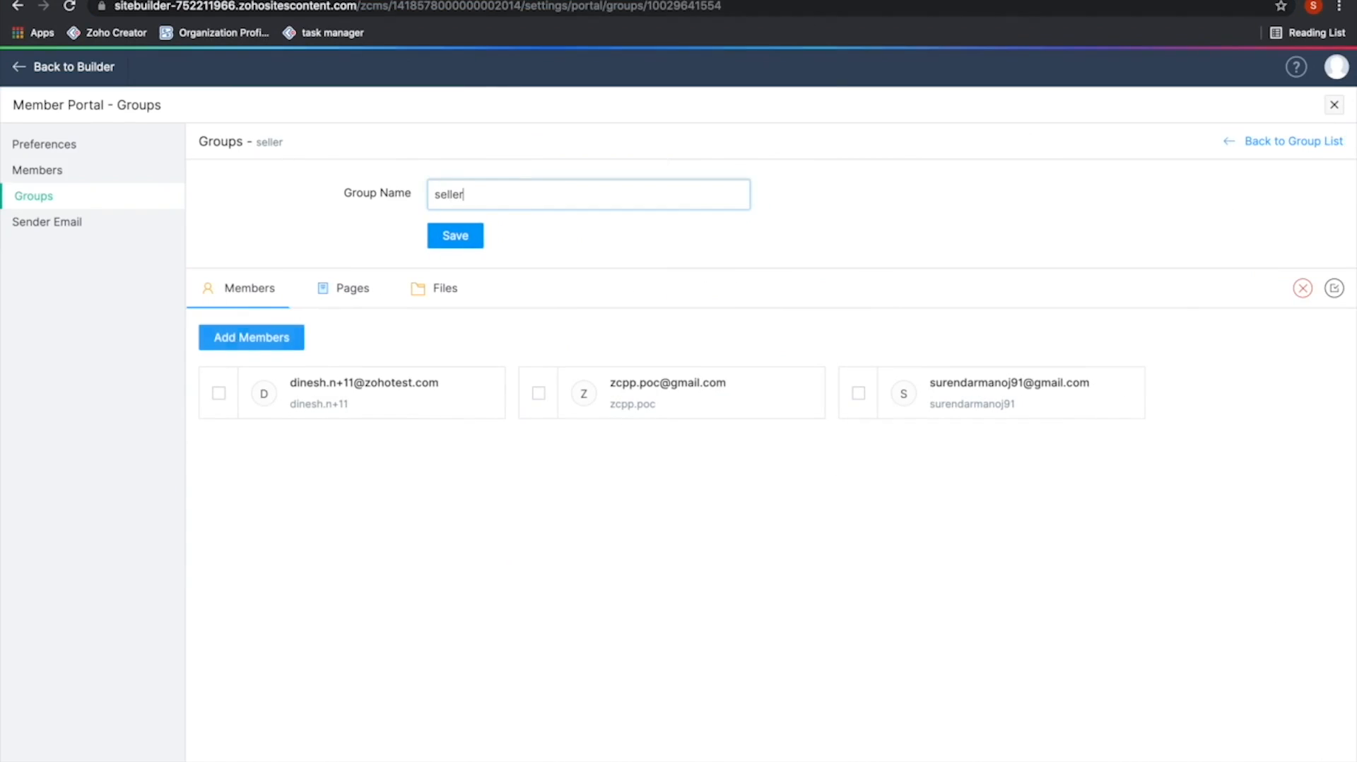
pyautogui.click(675, 5)
pyautogui.doubleClick(674, 6)
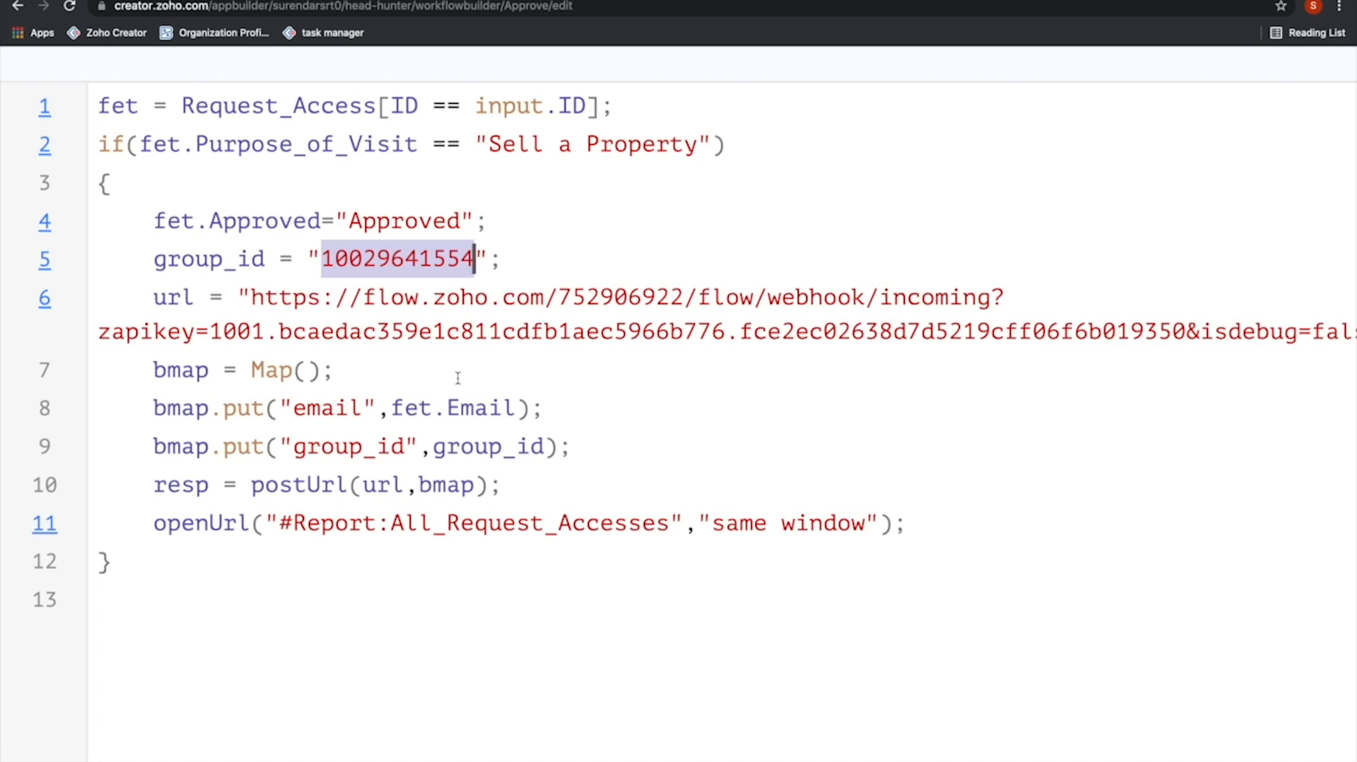
pyautogui.hotkey('ctrl', 'Right')
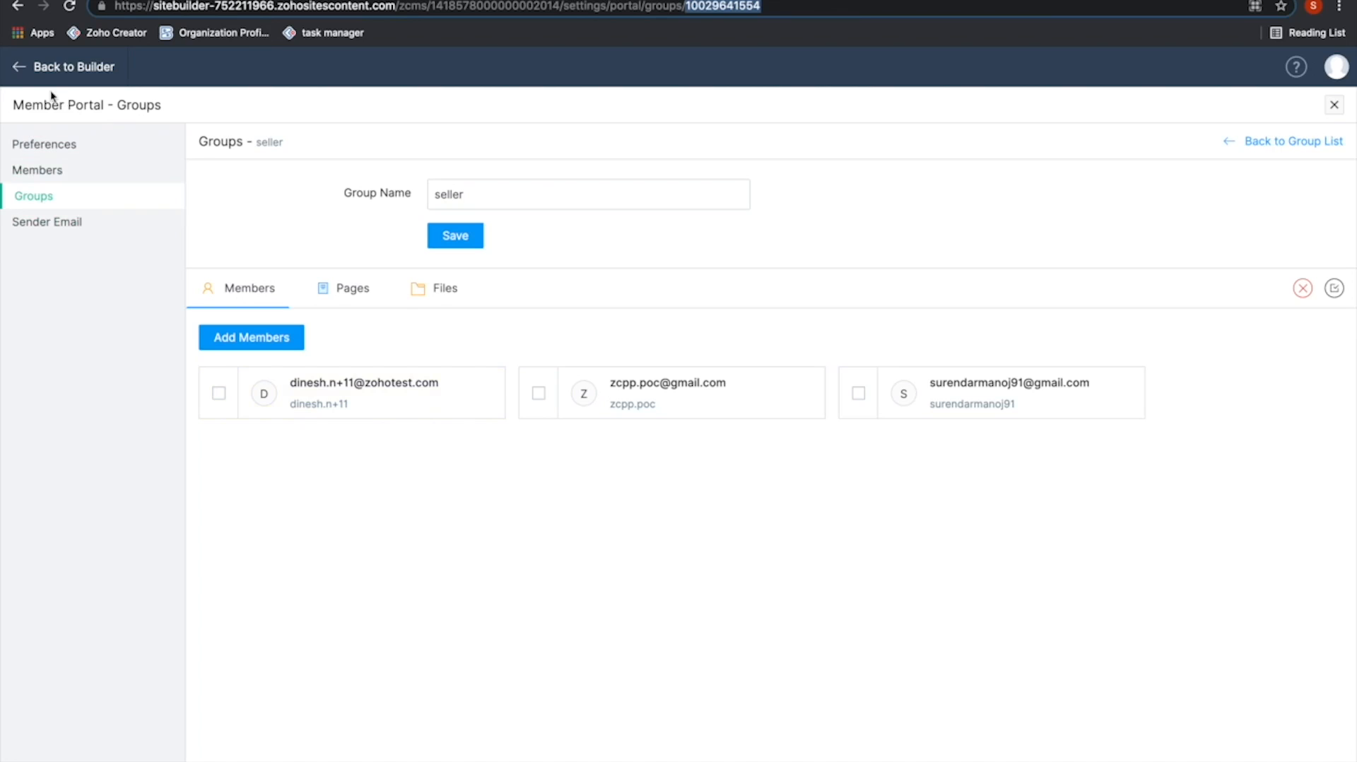
# Return to the site builder, view the live site's Seller Info page, and open the Seller Details report in the Zylker Creator app
pyautogui.click(19, 68)
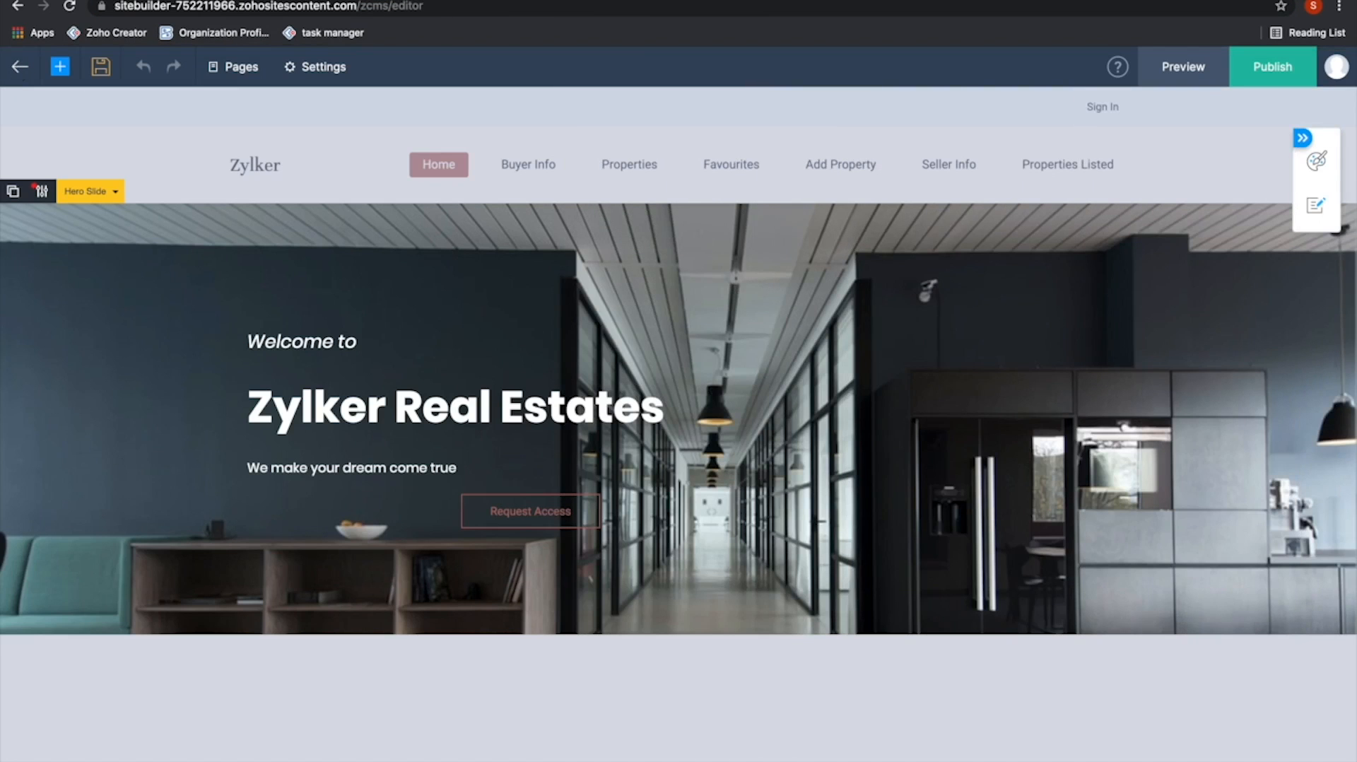
pyautogui.click(328, 1)
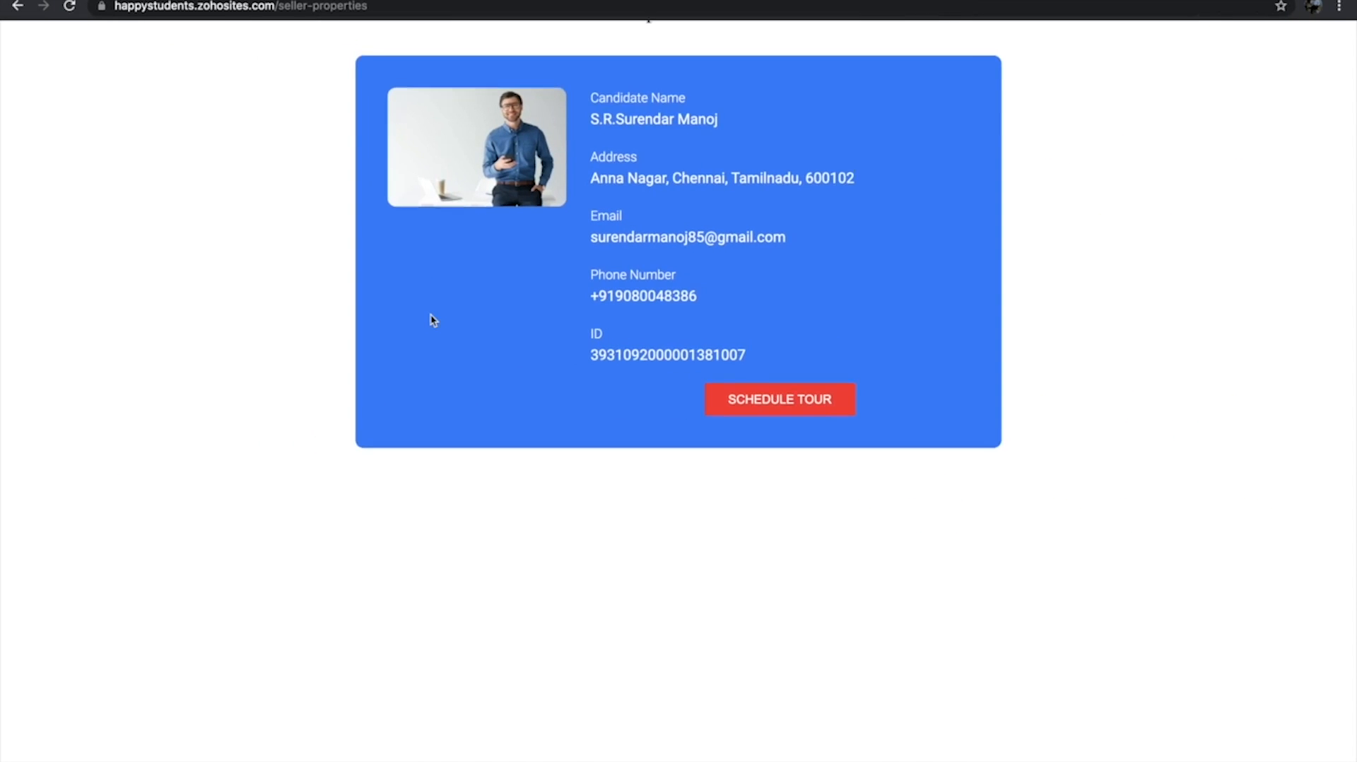
pyautogui.scroll(3, 430, 314)
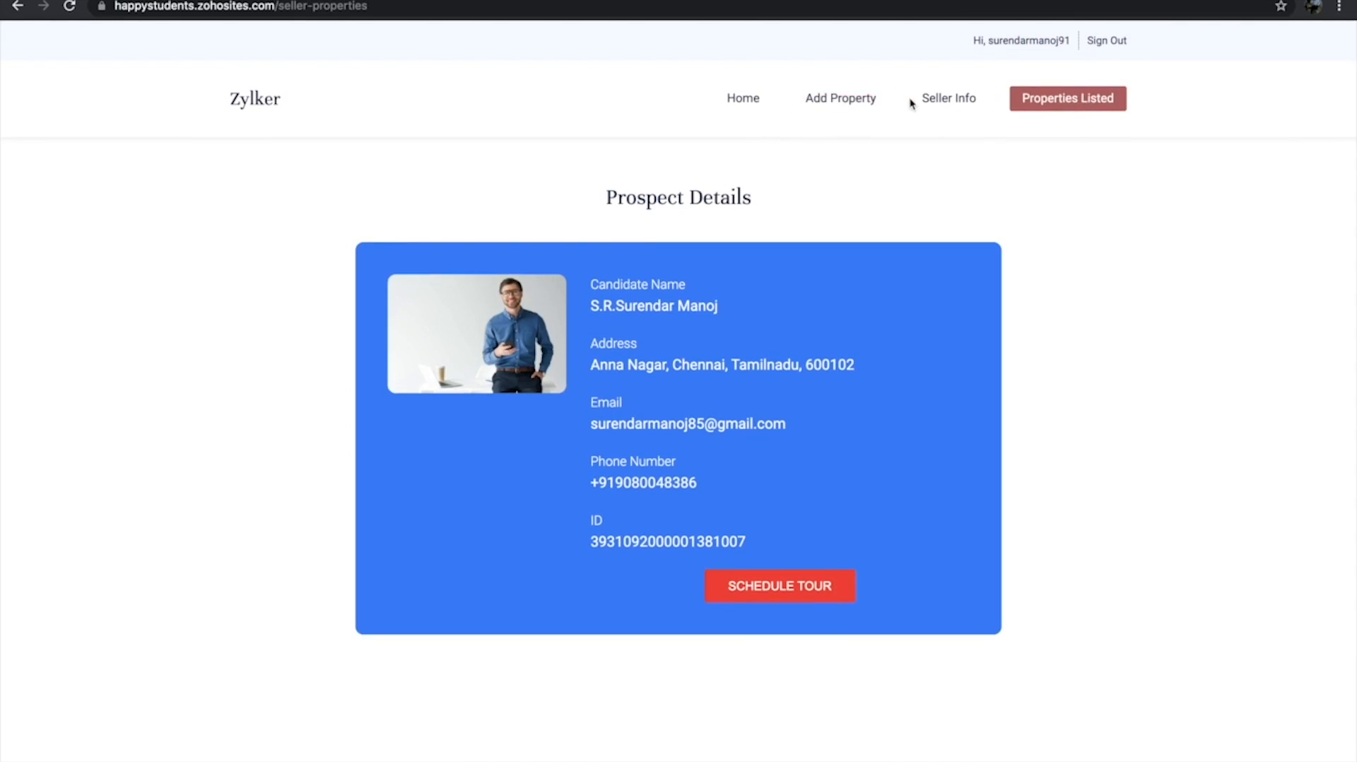
pyautogui.click(943, 103)
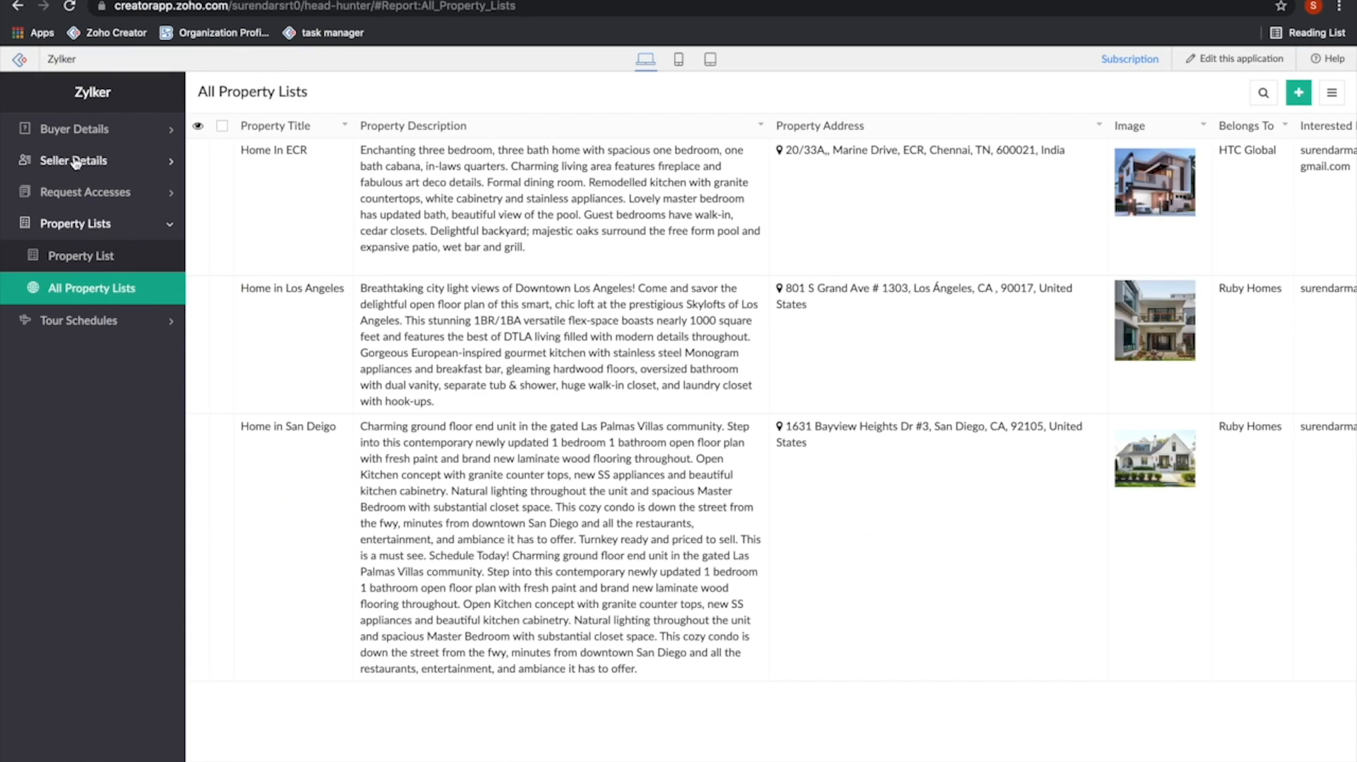
pyautogui.click(73, 161)
pyautogui.click(85, 226)
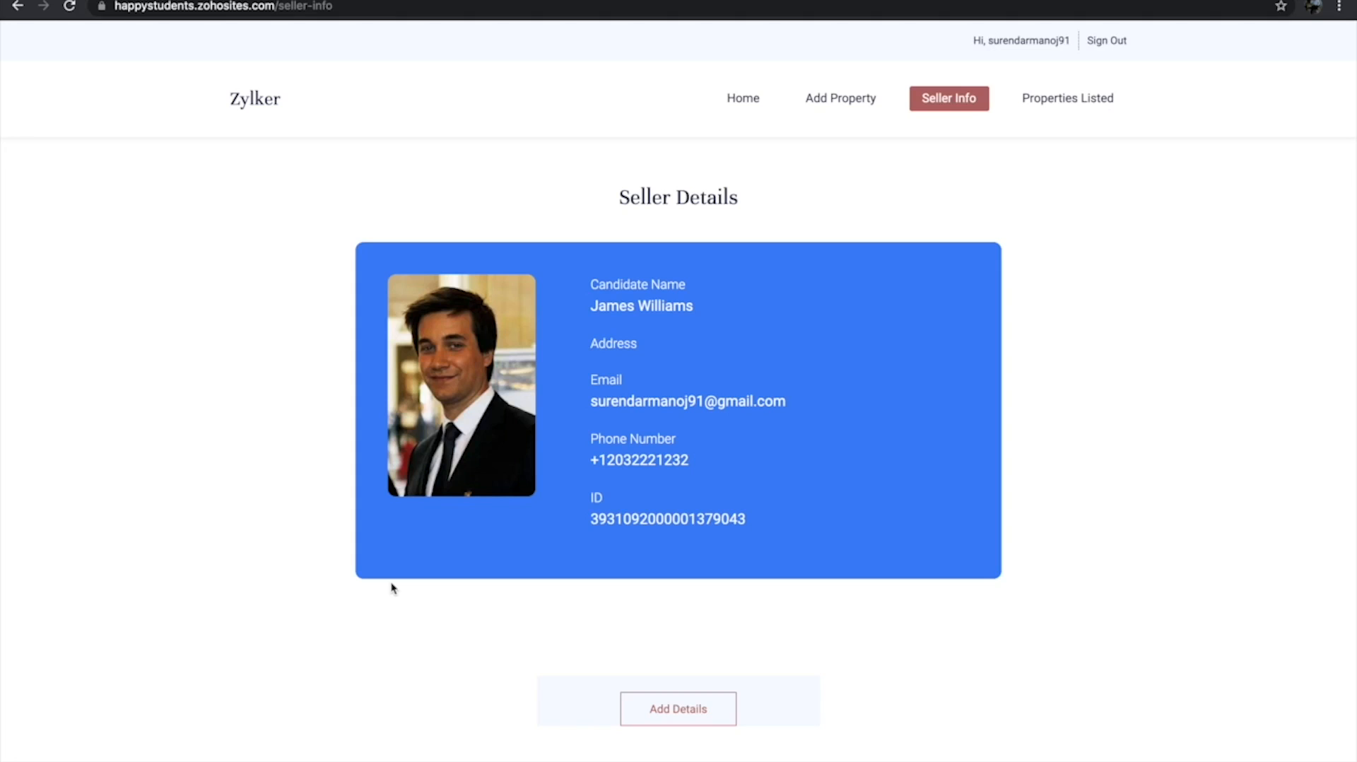
# Bring up the S-li1 view code in the Candidates app and place its desktop space beside the buyer site's window
pyautogui.hotkey('ctrl', 'Right')
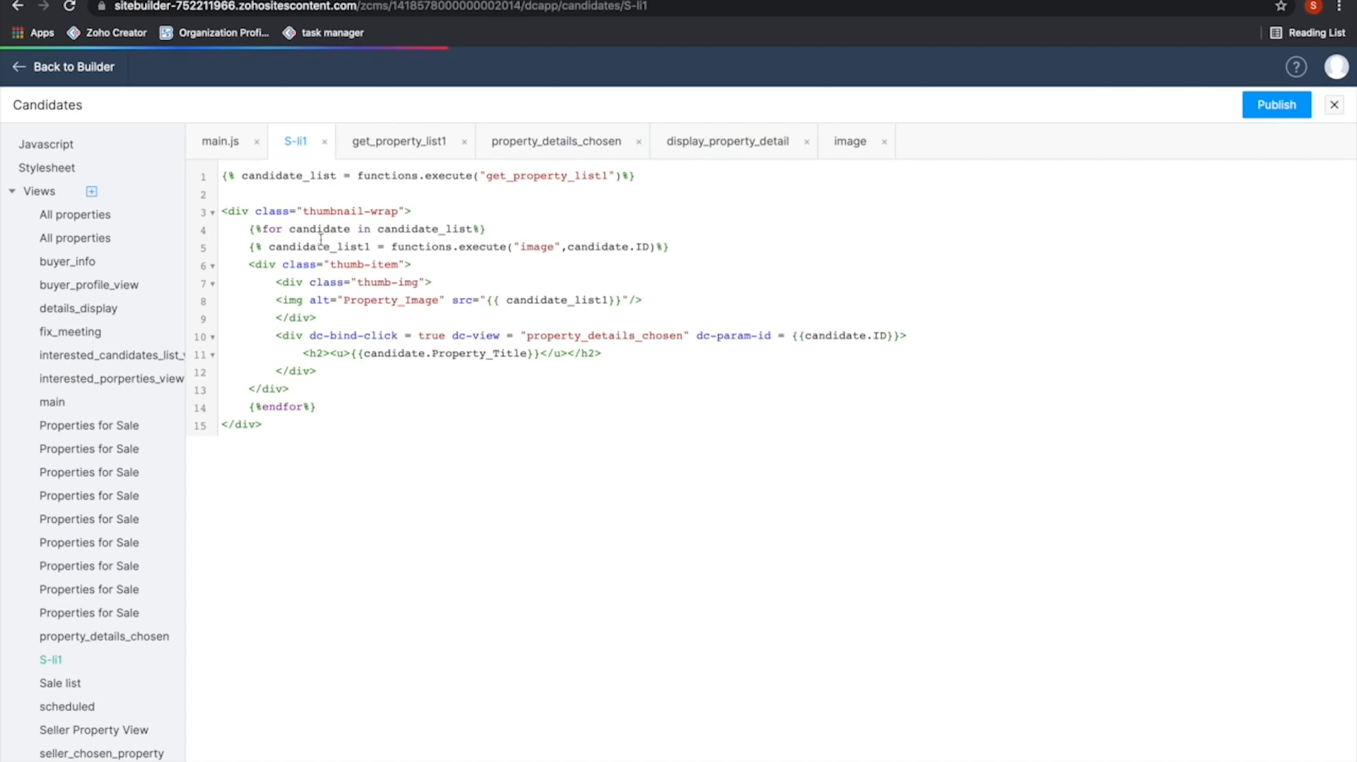
pyautogui.scroll(5, 321, 239)
pyautogui.scroll(1, 321, 240)
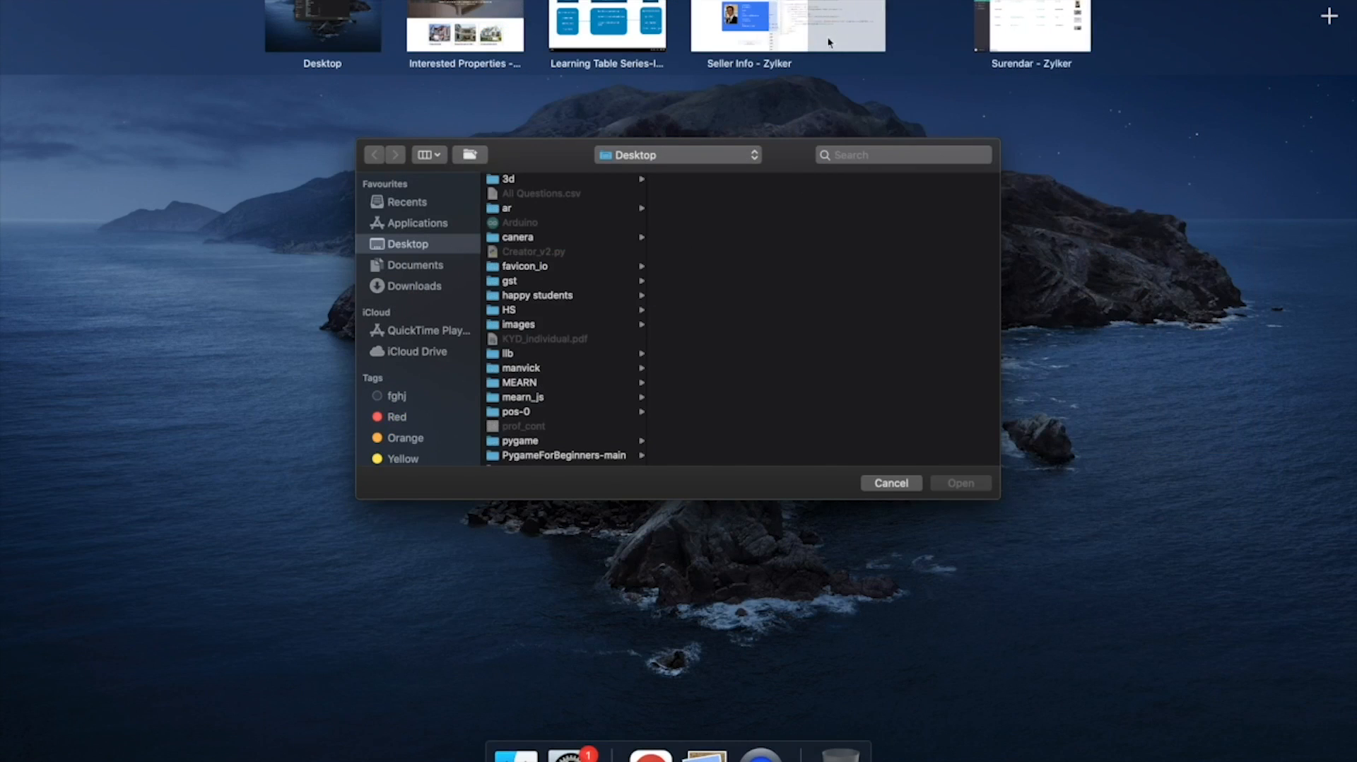
pyautogui.moveTo(828, 39); pyautogui.dragTo(628, 46)
pyautogui.click(627, 46)
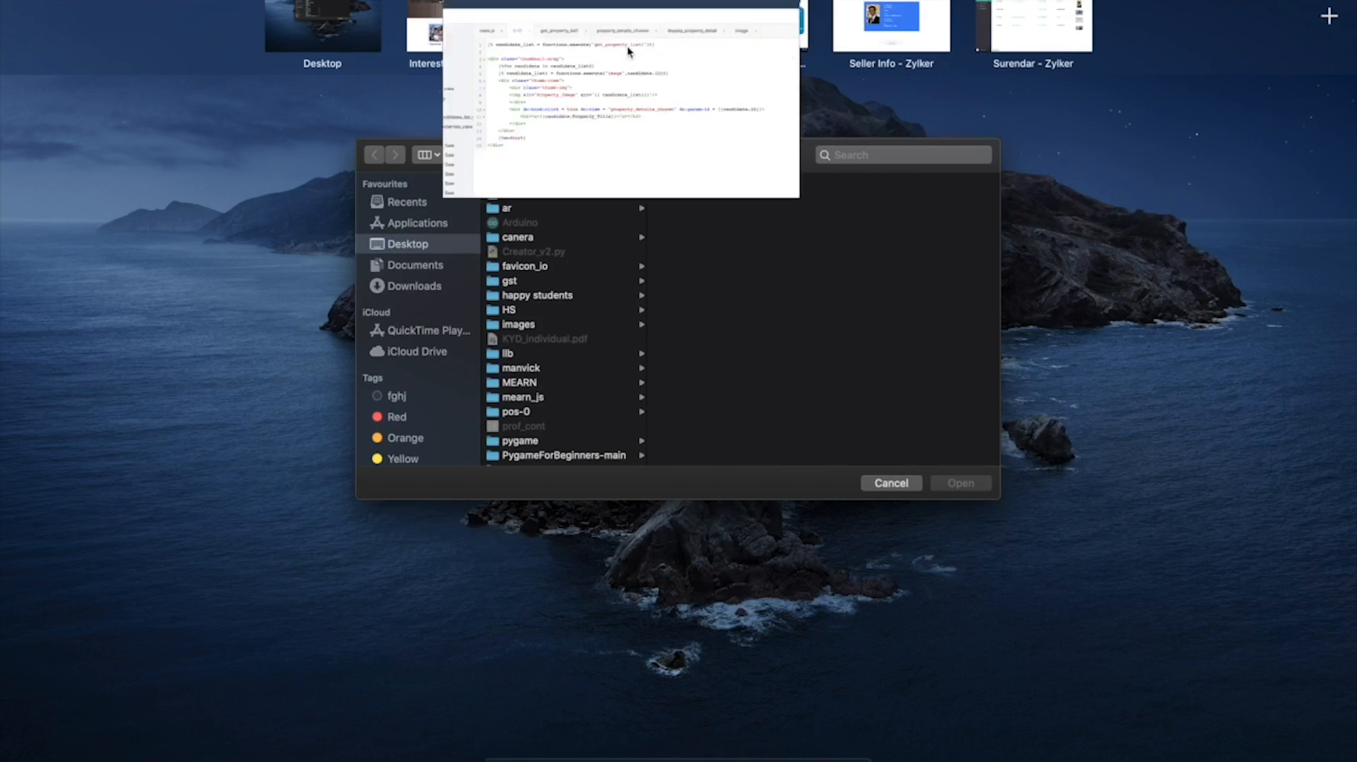
# Switch to the buyer's live site and open the Properties page to view the listed homes
pyautogui.hotkey('ctrl', 'Left')
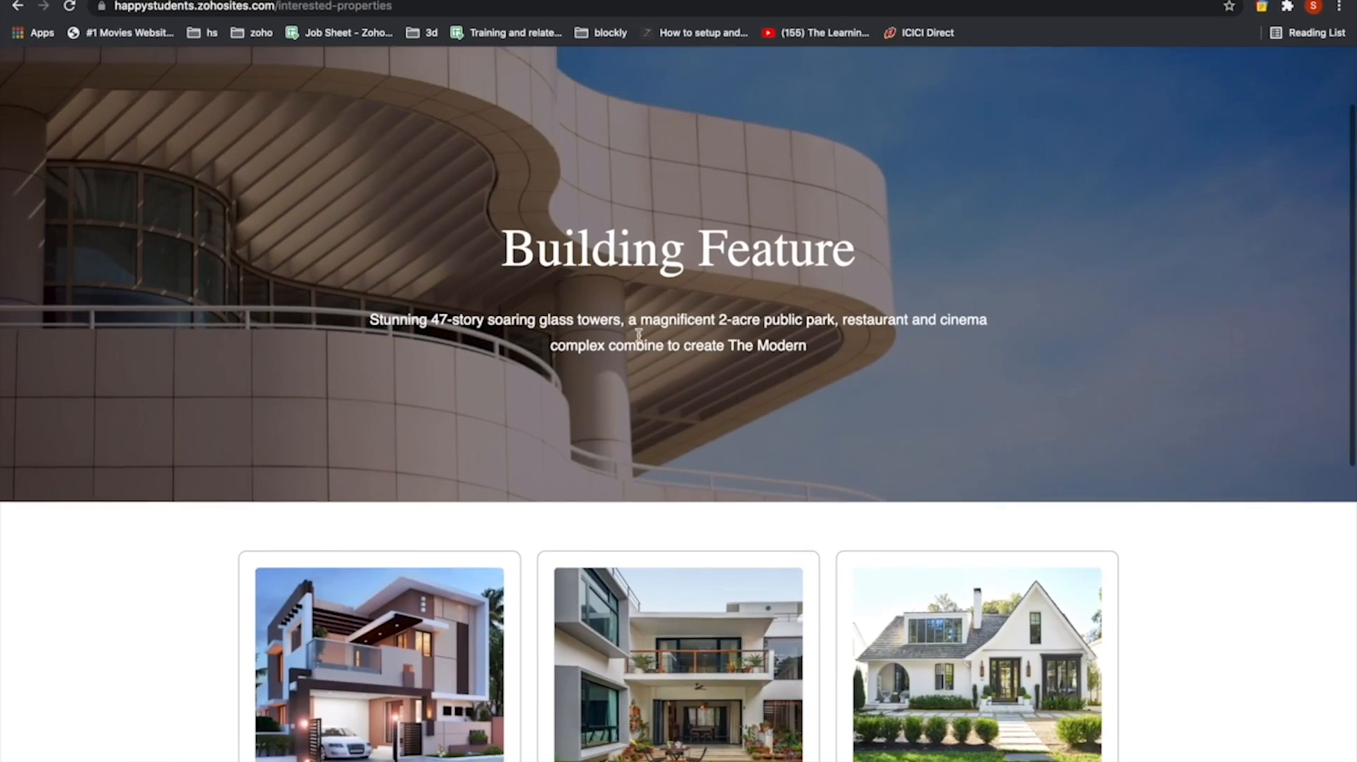
pyautogui.scroll(2, 638, 335)
pyautogui.click(986, 79)
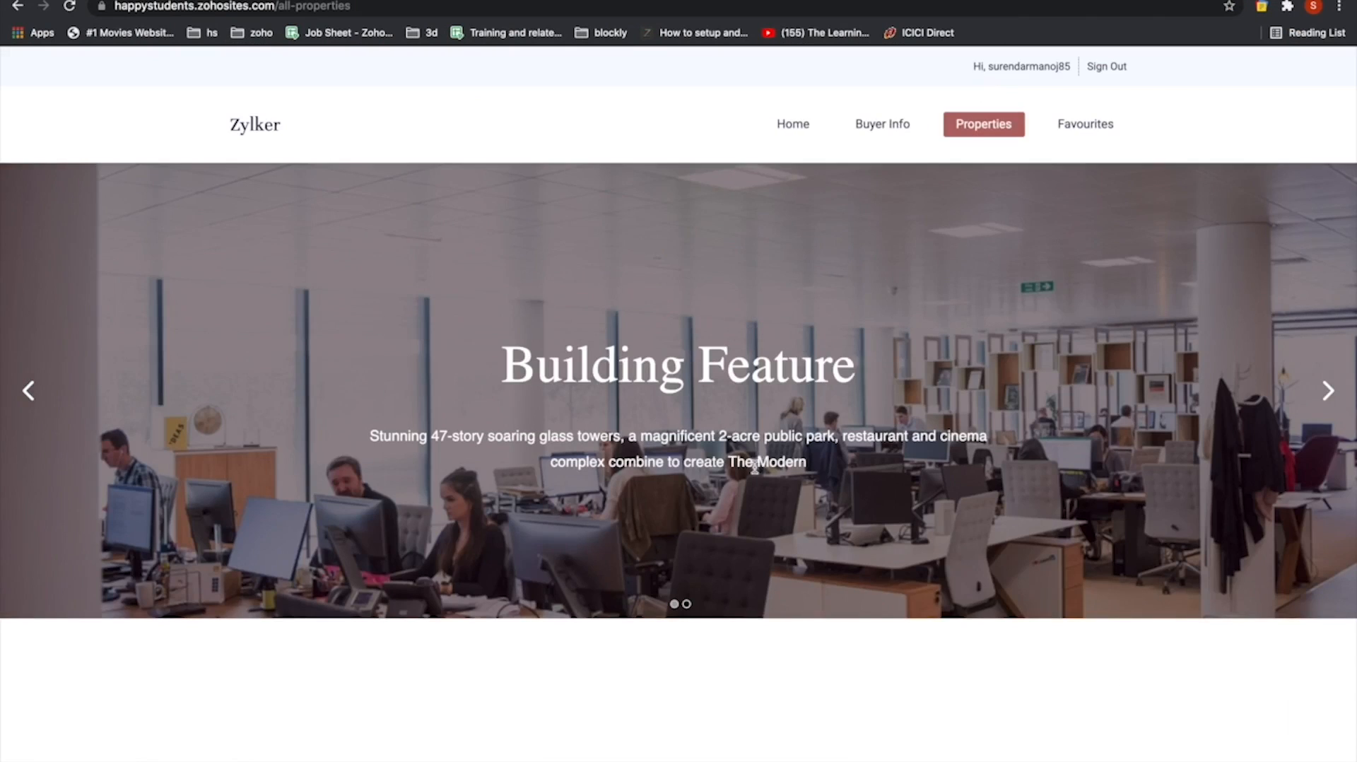
pyautogui.scroll(-3, 753, 466)
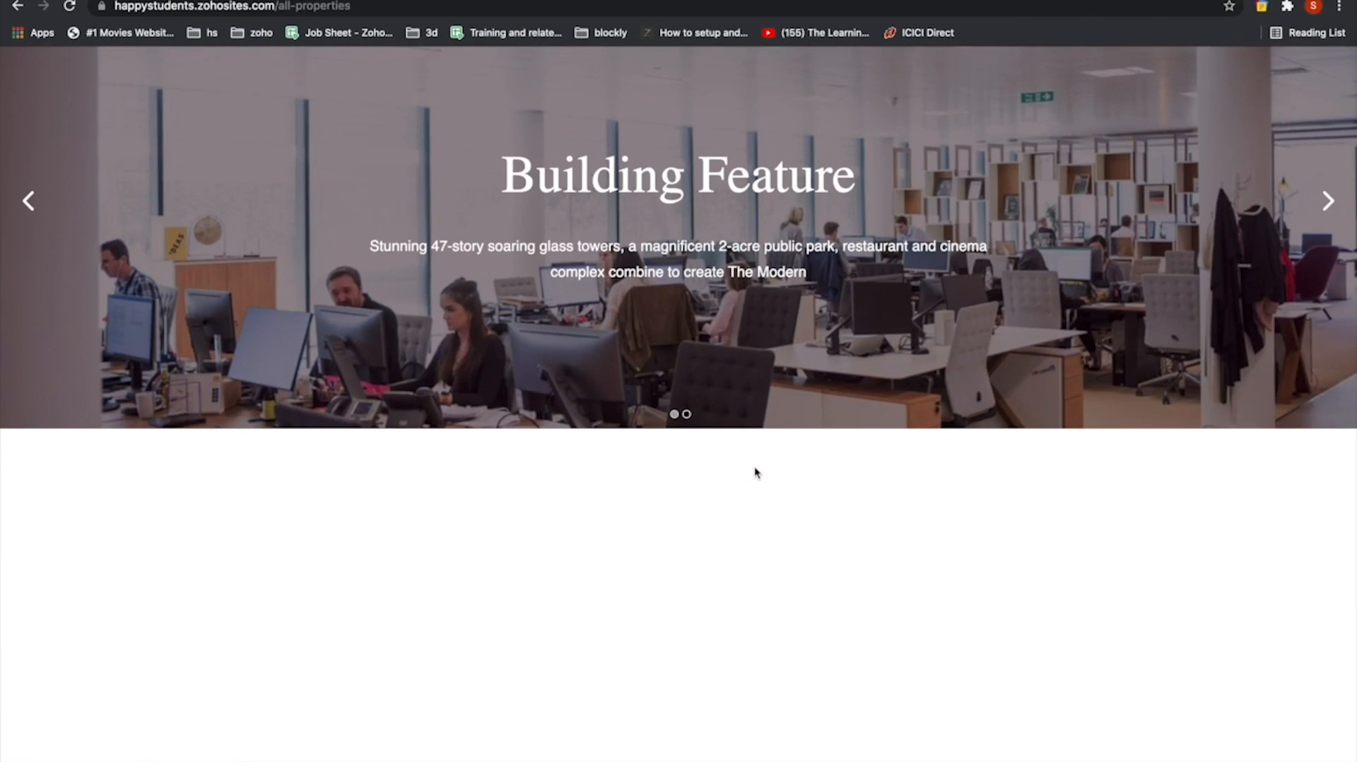
pyautogui.hotkey('ctrl', 'Right')
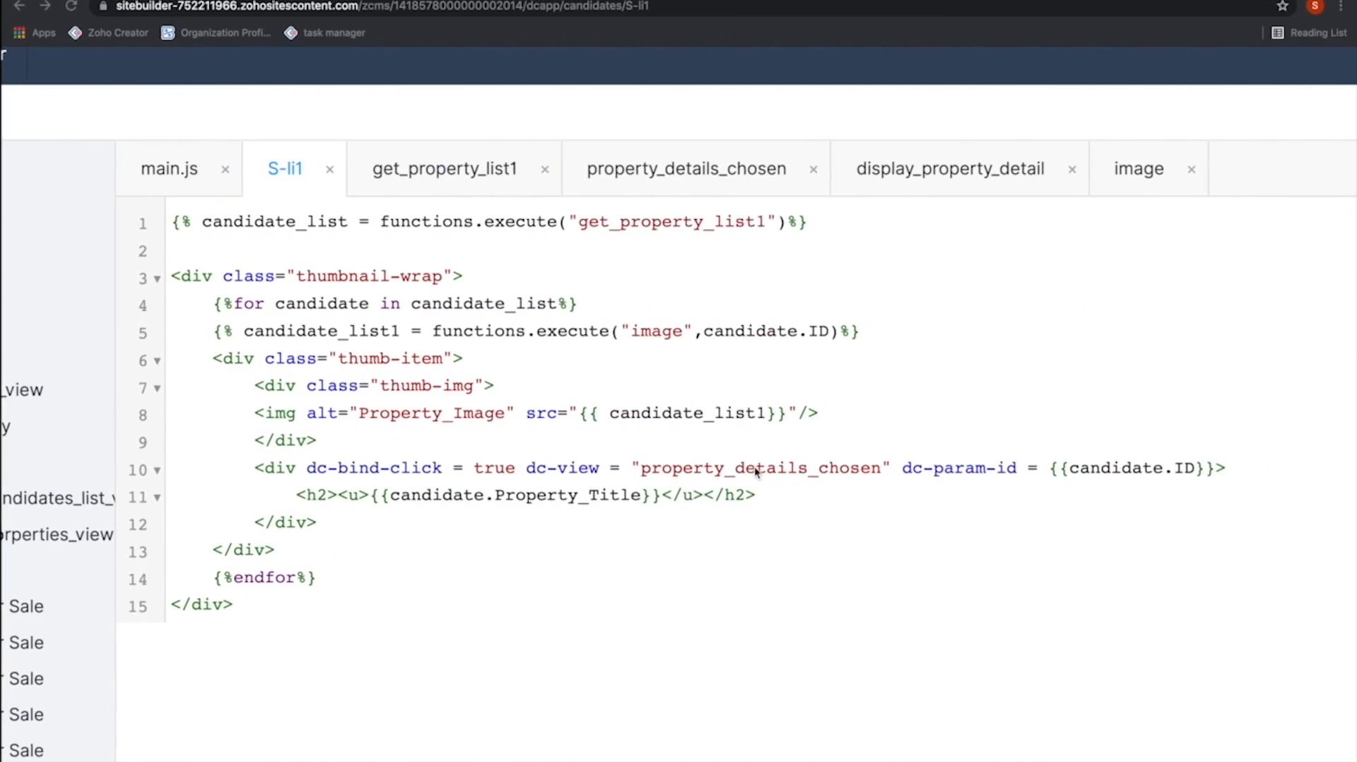
pyautogui.hotkey('ctrl', 'Left')
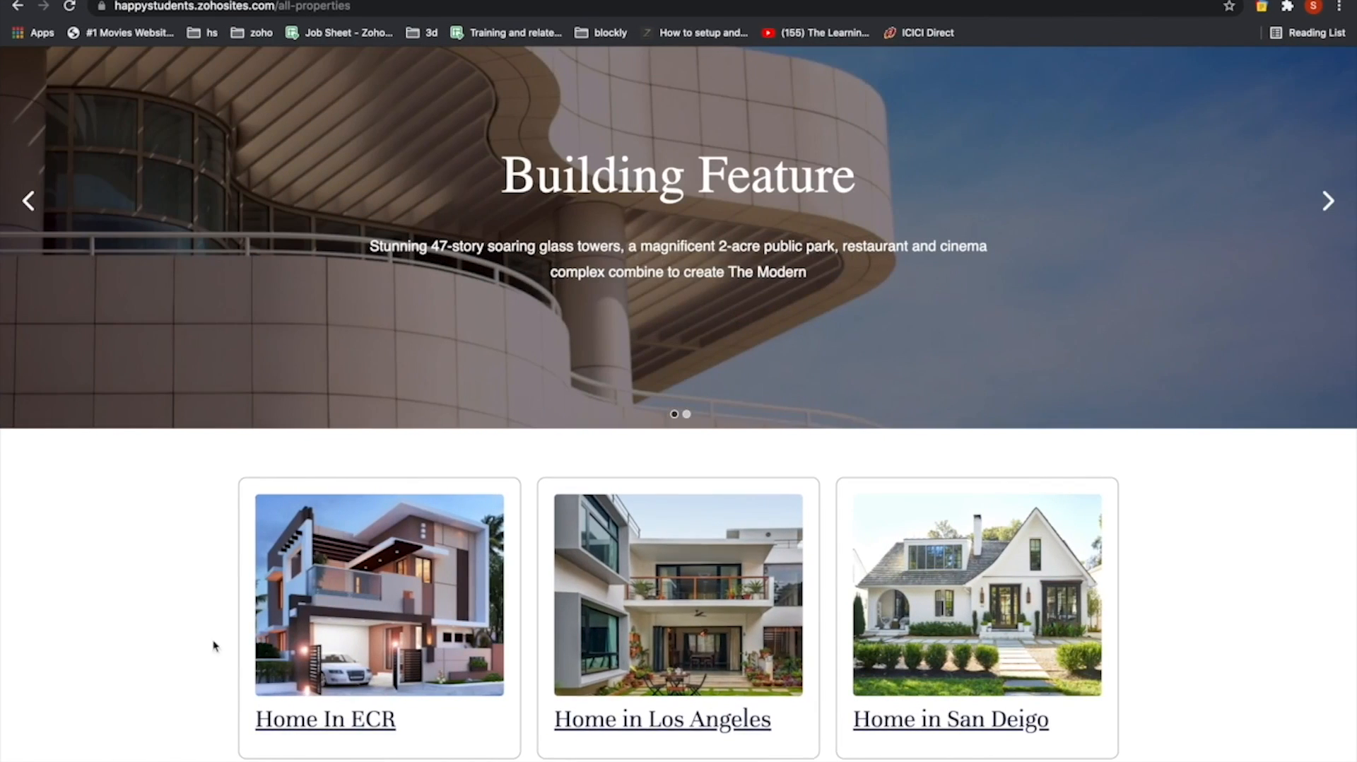
# Return to the S-li1 view code and examine the first line's candidate_list assignment and get_property_list1 function call
pyautogui.hotkey('ctrl', 'Right')
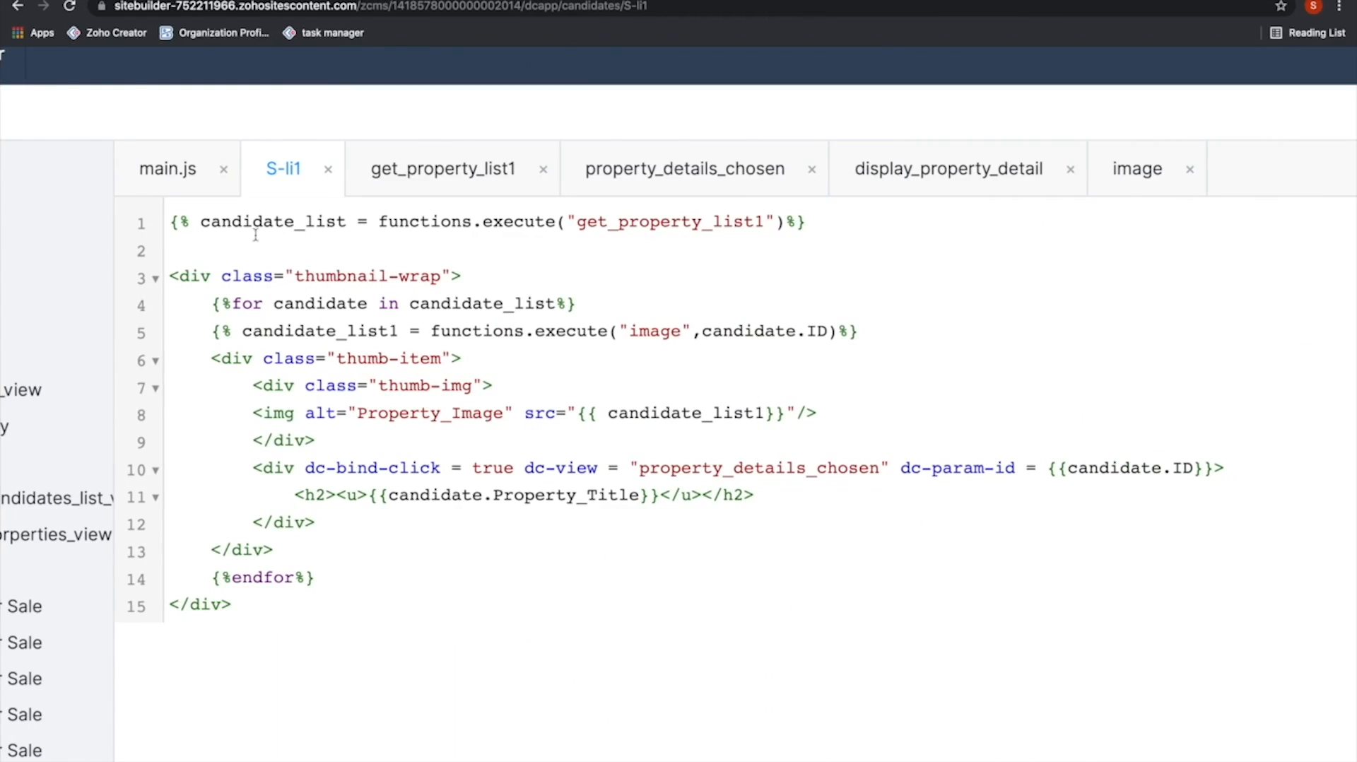
pyautogui.moveTo(196, 225); pyautogui.dragTo(474, 228)
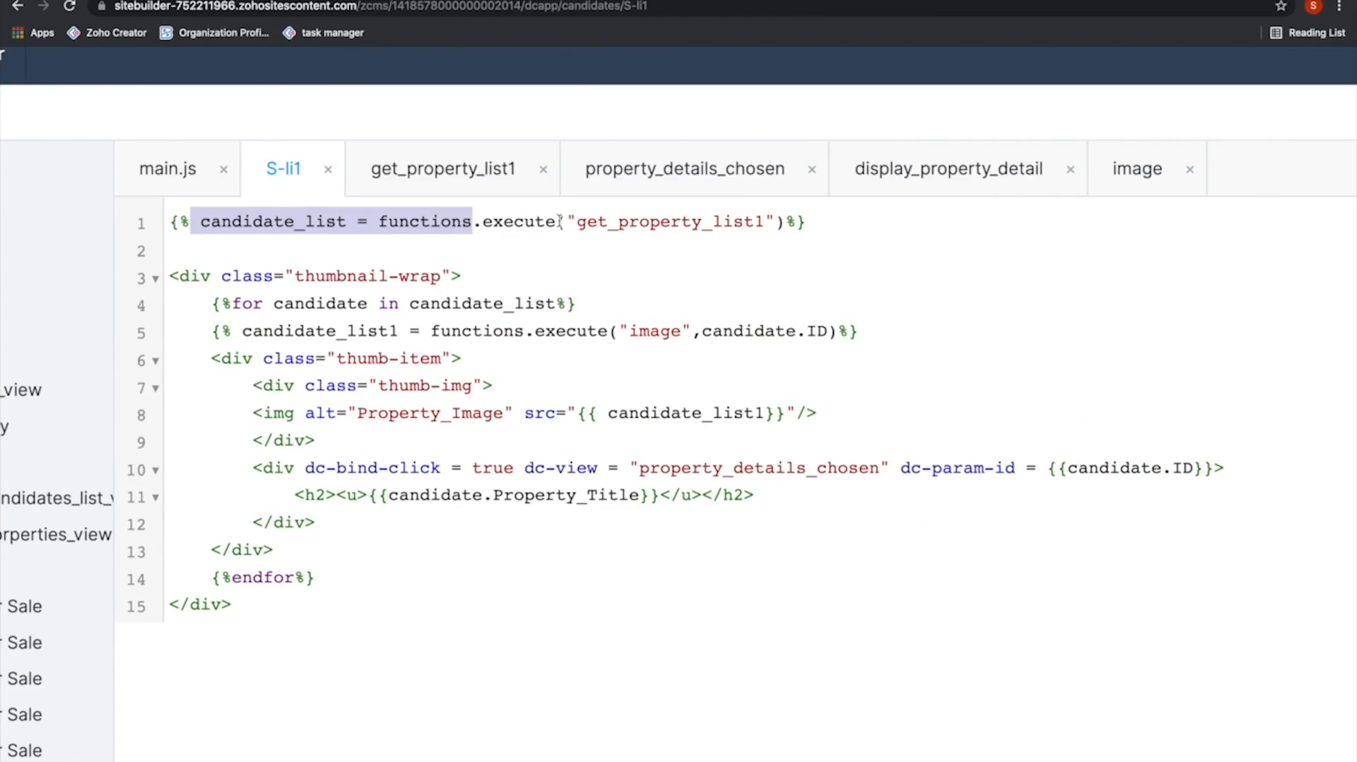
pyautogui.moveTo(577, 224); pyautogui.dragTo(762, 231)
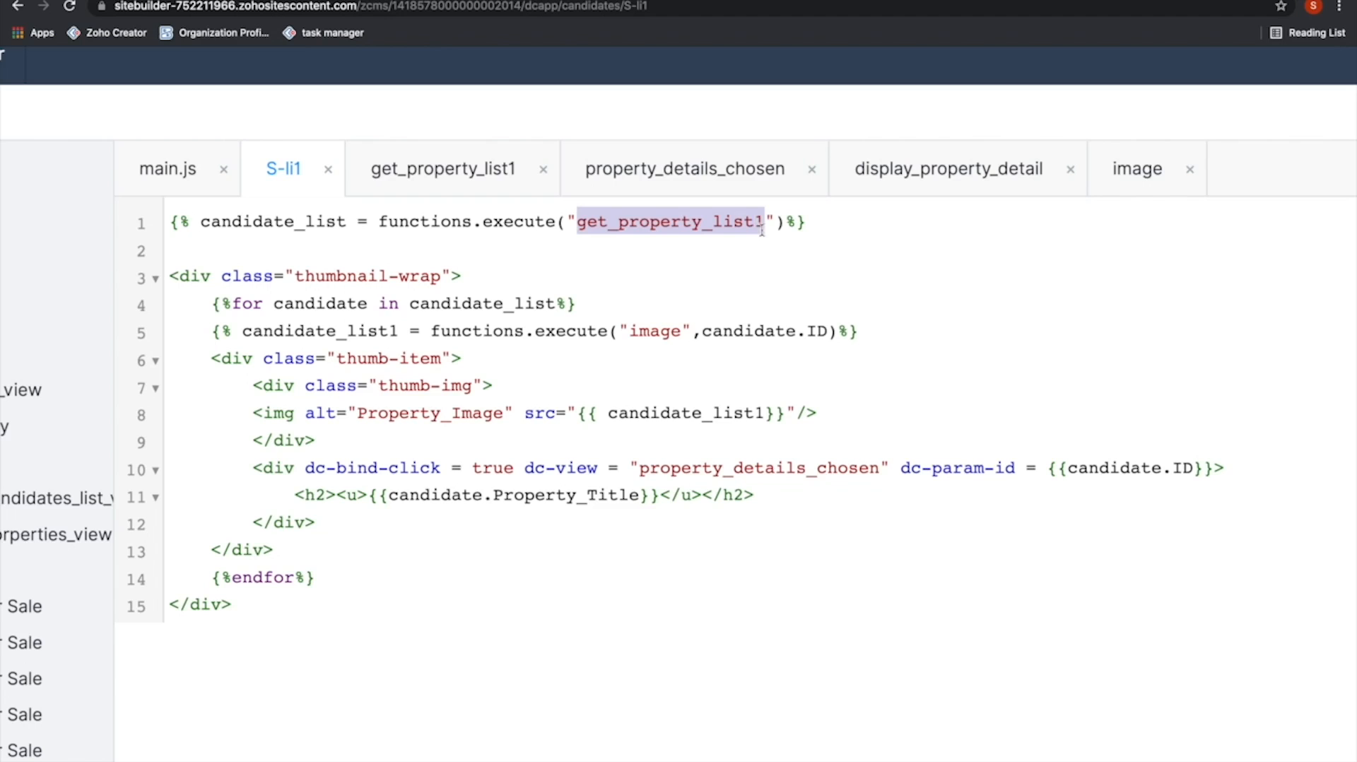
# Execute the get_property_list1 function and examine its output, then return to the S-li1 view code
pyautogui.click(434, 171)
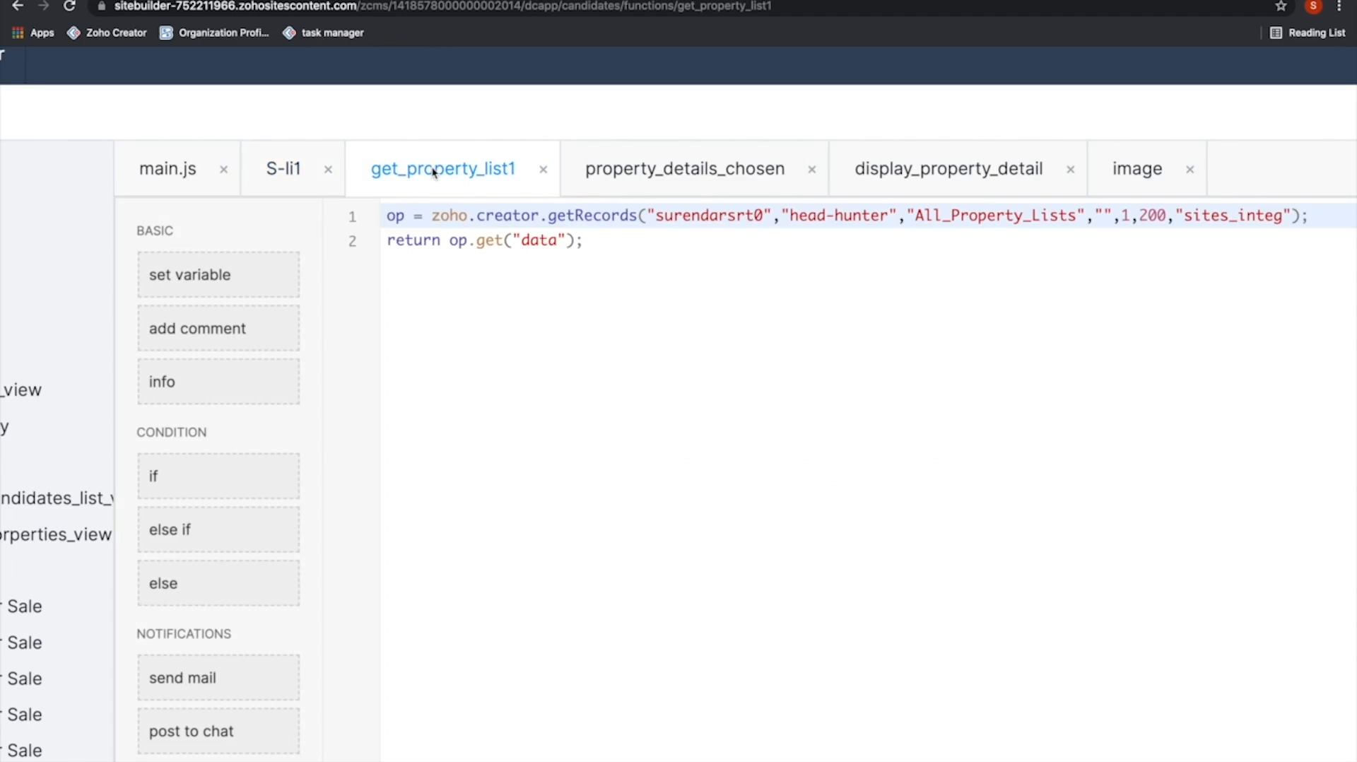
pyautogui.scroll(-5, 654, 583)
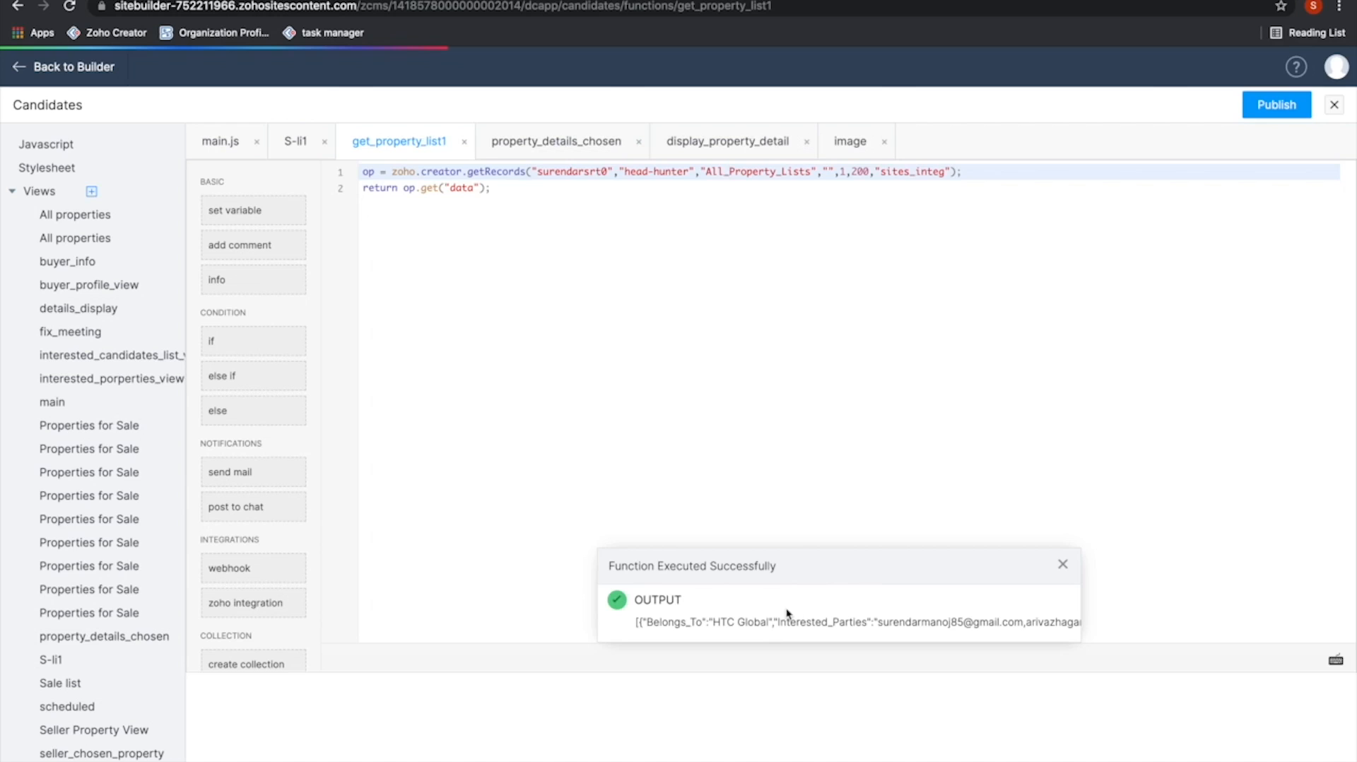
pyautogui.scroll(5, 772, 605)
pyautogui.hscroll(3, 772, 608)
pyautogui.hscroll(-1, 772, 608)
pyautogui.scroll(-3, 772, 608)
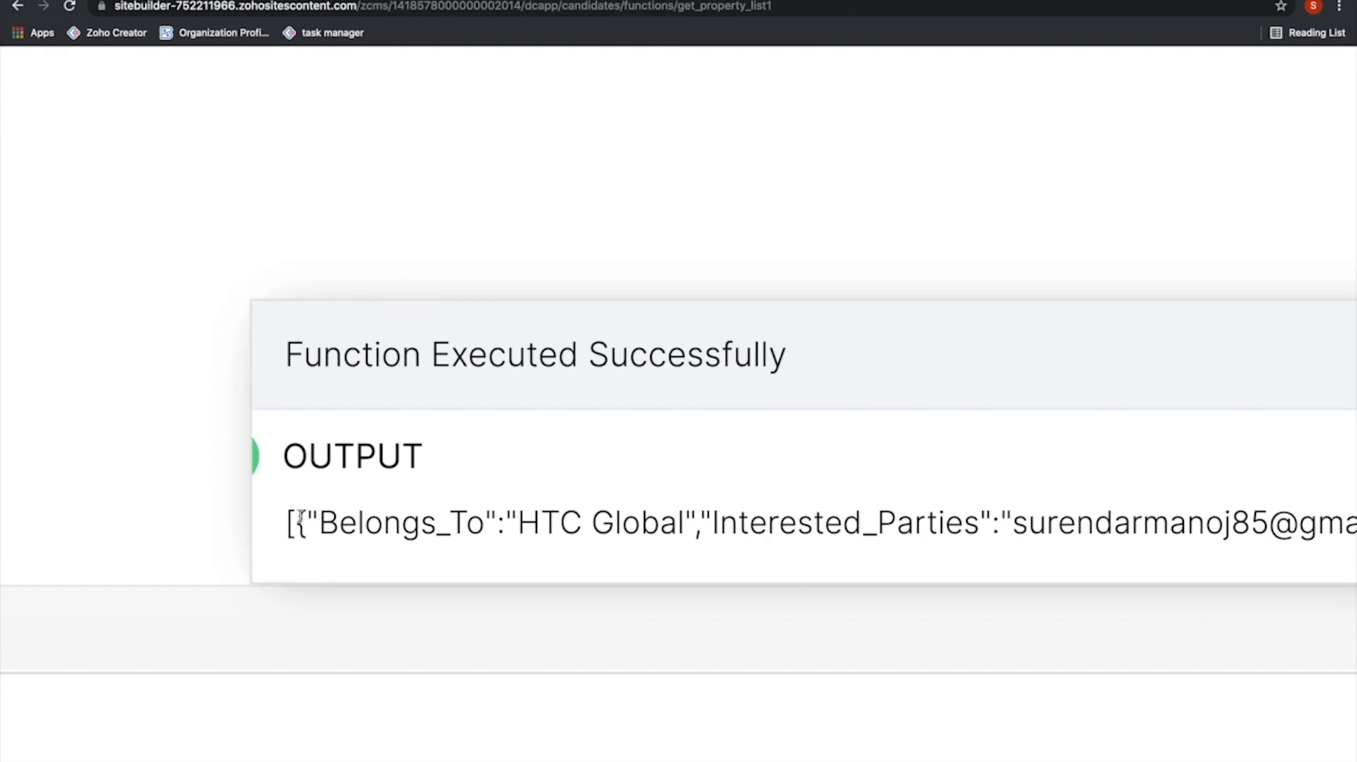
pyautogui.scroll(-5, 607, 263)
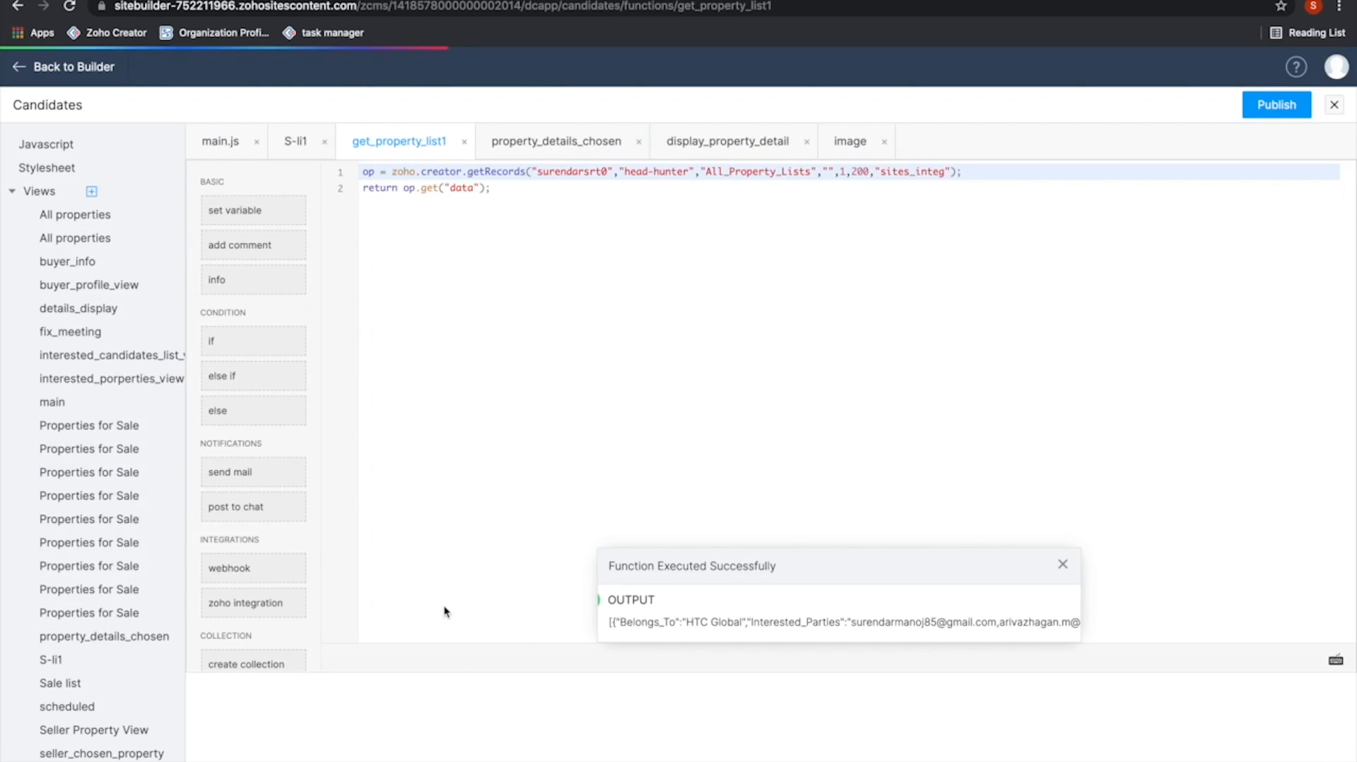
pyautogui.click(288, 142)
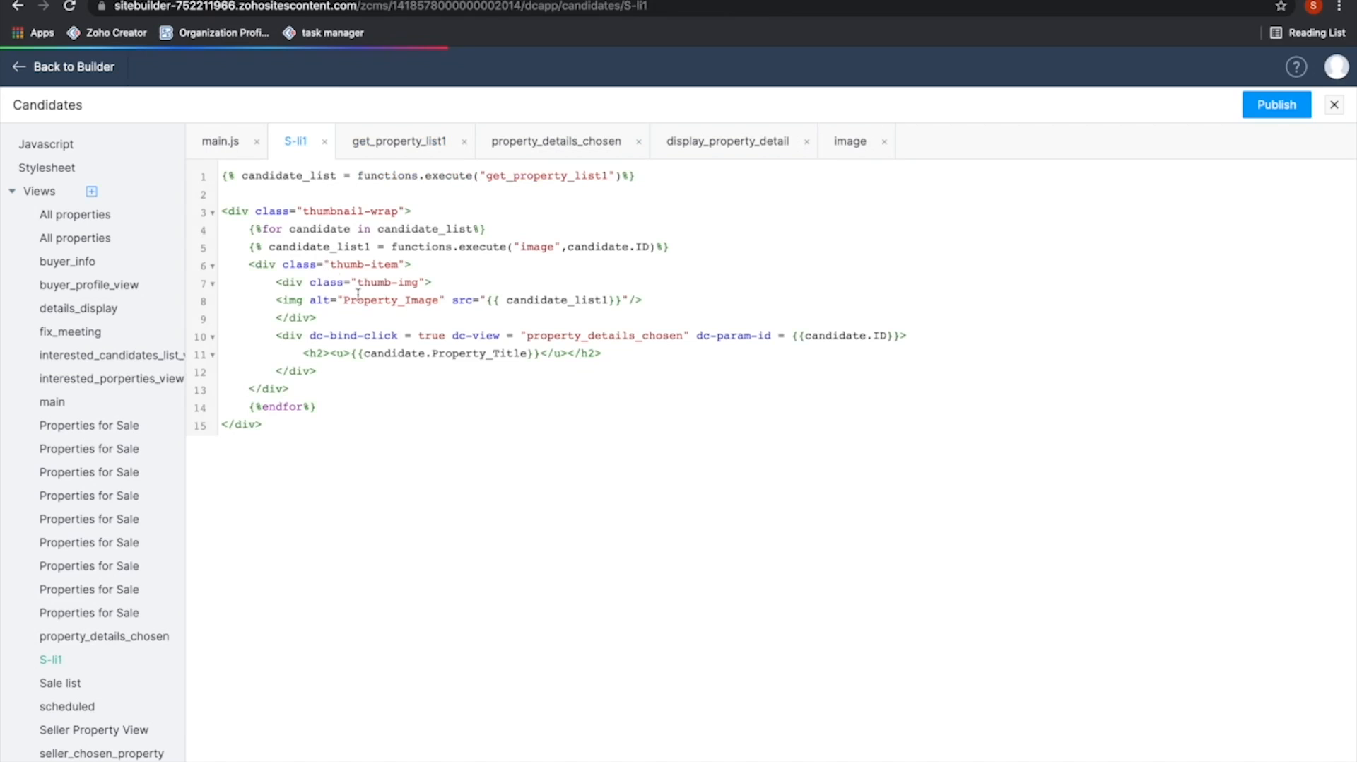
# Examine the candidate_list variable, the candidate_list1 assignment and its image function call inside the S-li1 view's candidate loop
pyautogui.doubleClick(291, 177)
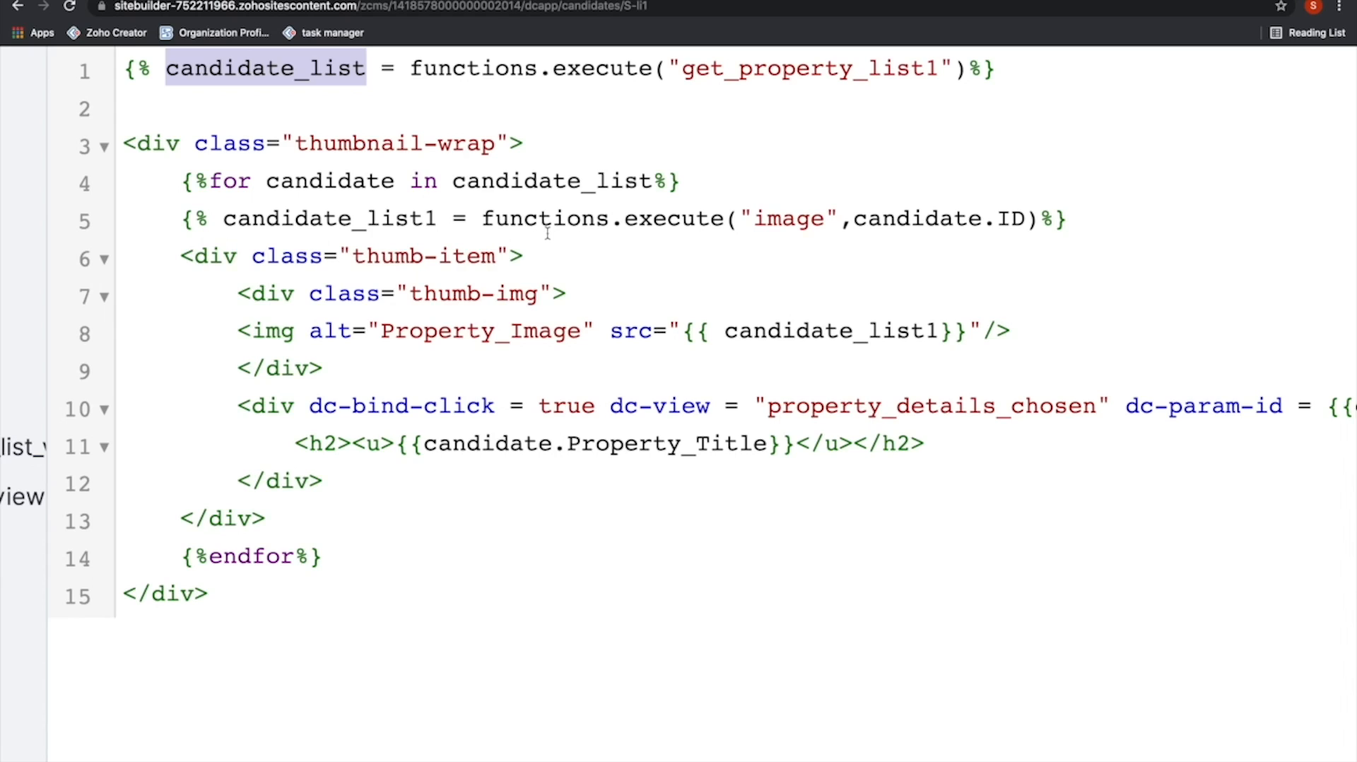
pyautogui.doubleClick(807, 330)
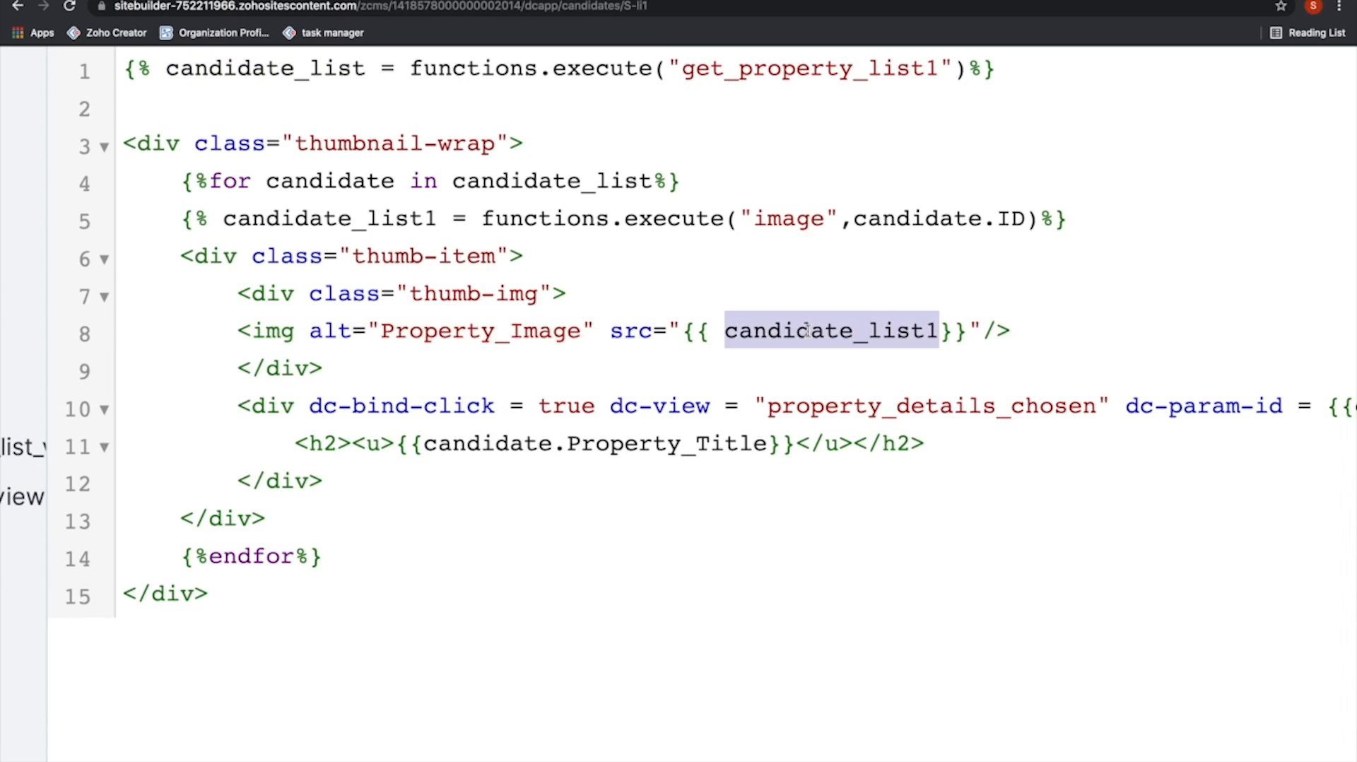
pyautogui.doubleClick(324, 217)
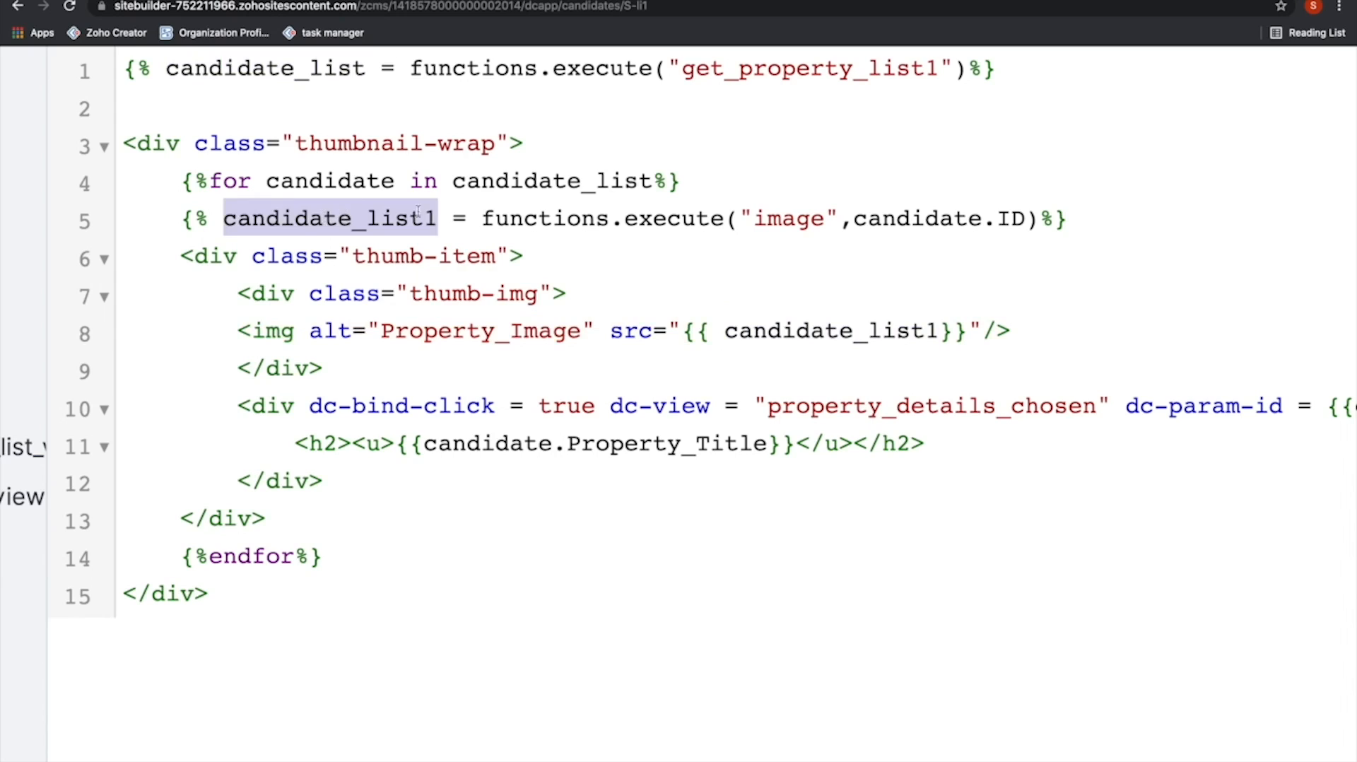
pyautogui.doubleClick(792, 216)
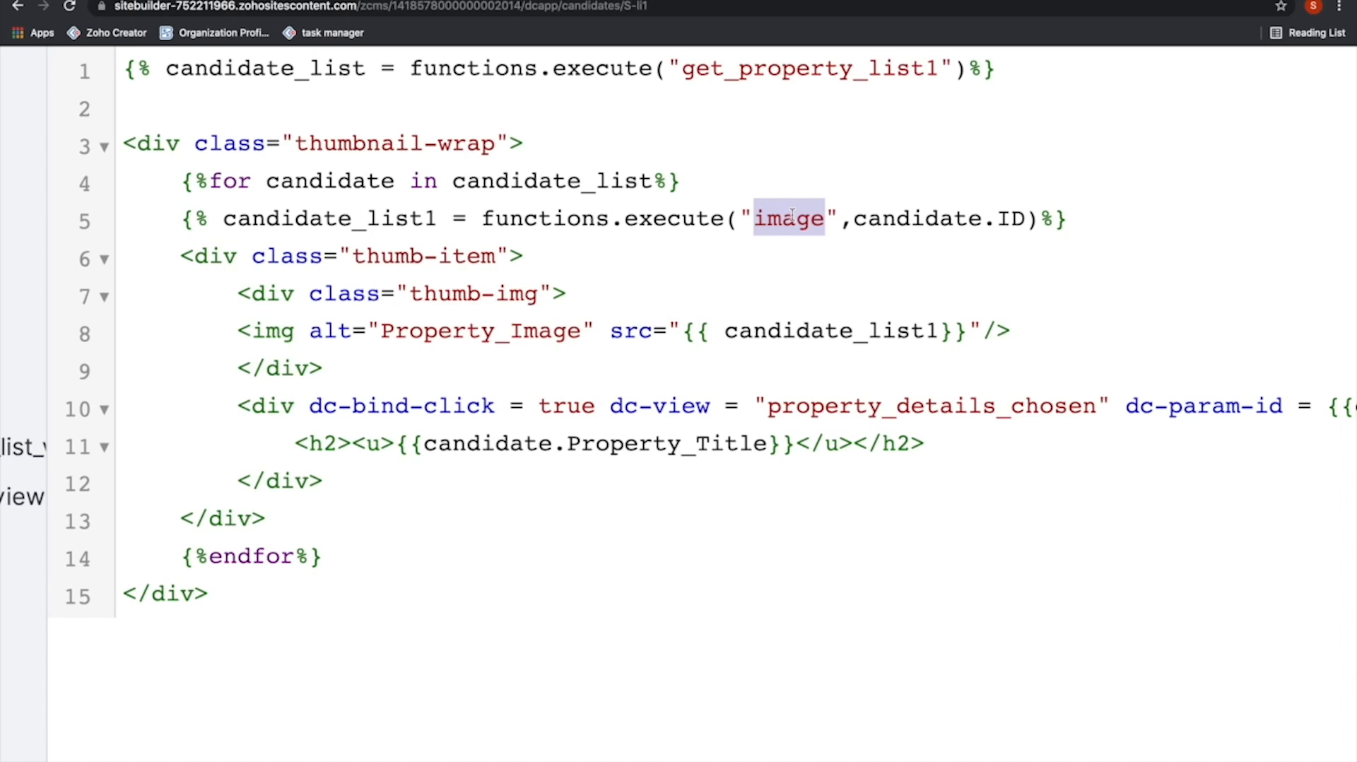
pyautogui.doubleClick(349, 187)
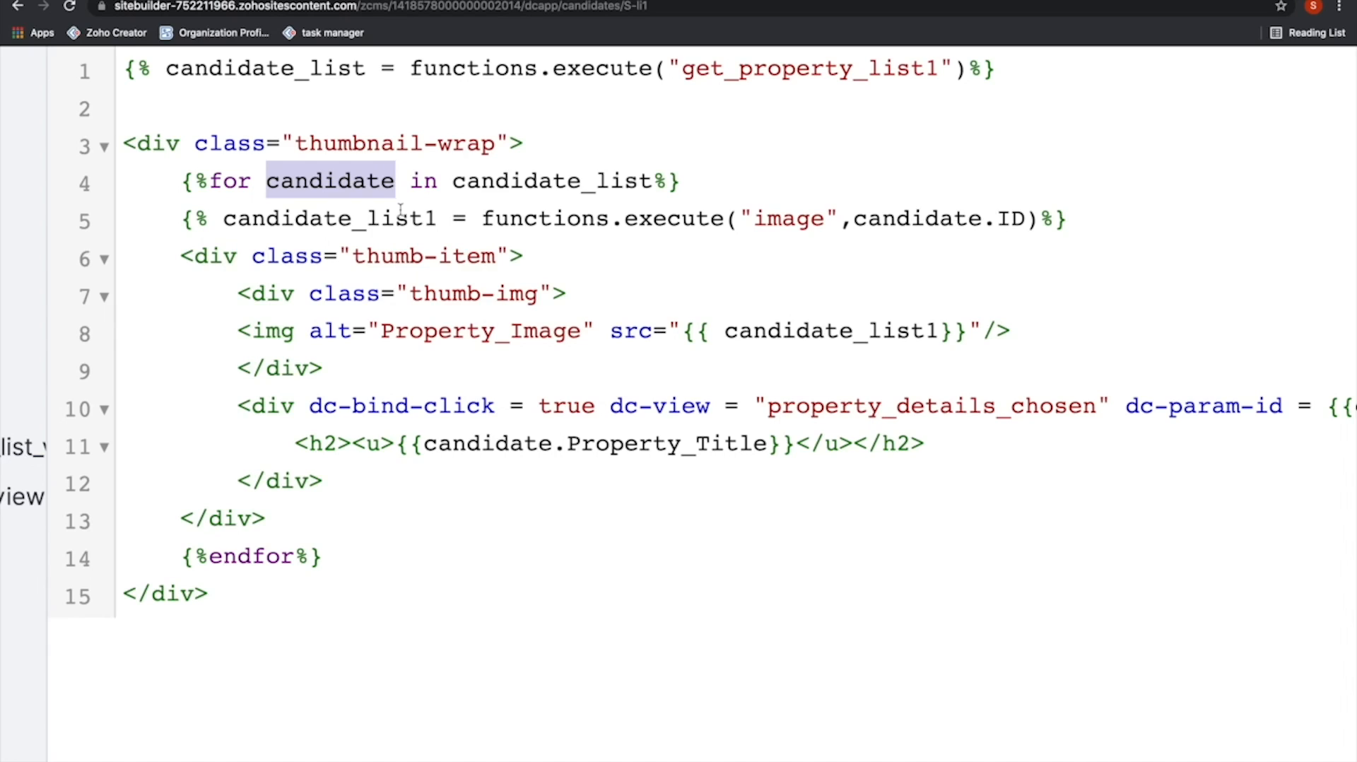
pyautogui.doubleClick(400, 216)
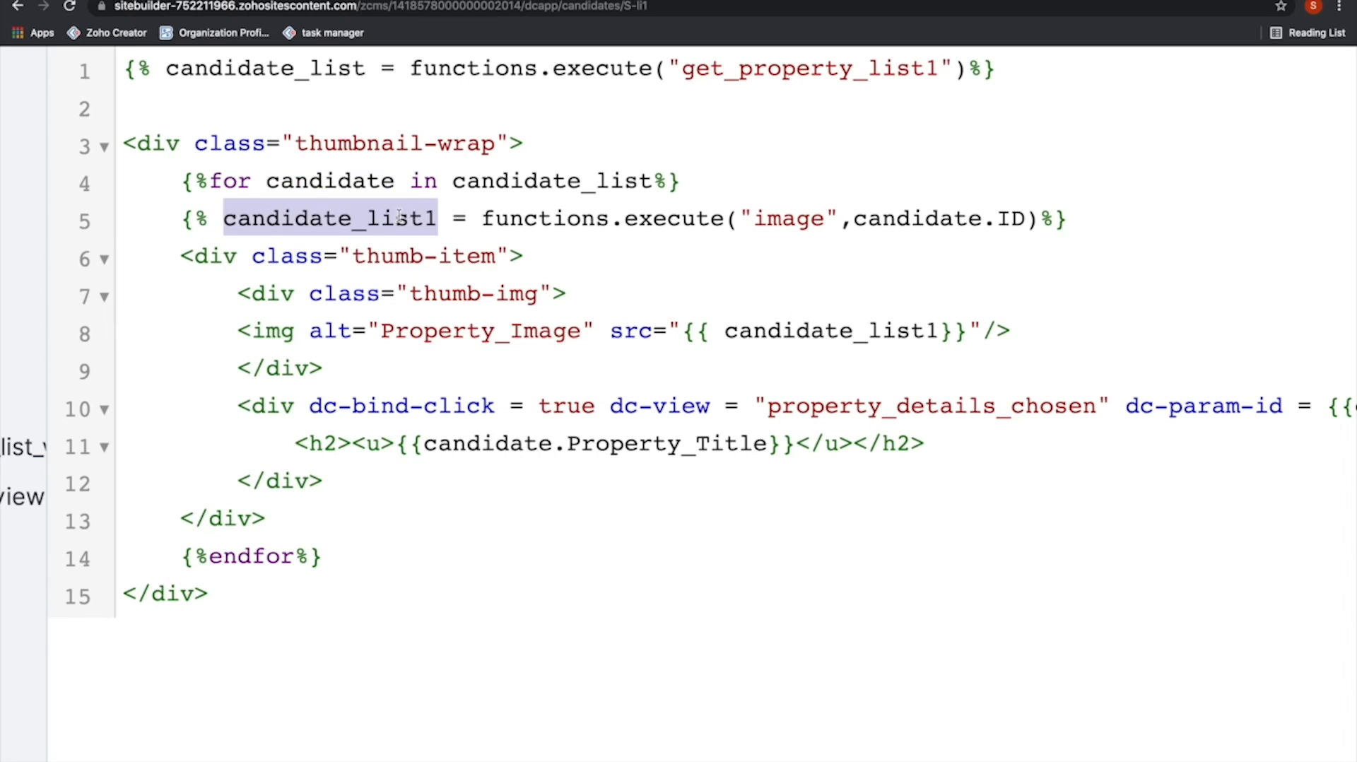
# Compare the live site's listed homes with the S-li1 code, examining the for/endfor loop and the image source's curly-brace placeholder
pyautogui.hotkey('ctrl', 'Left')
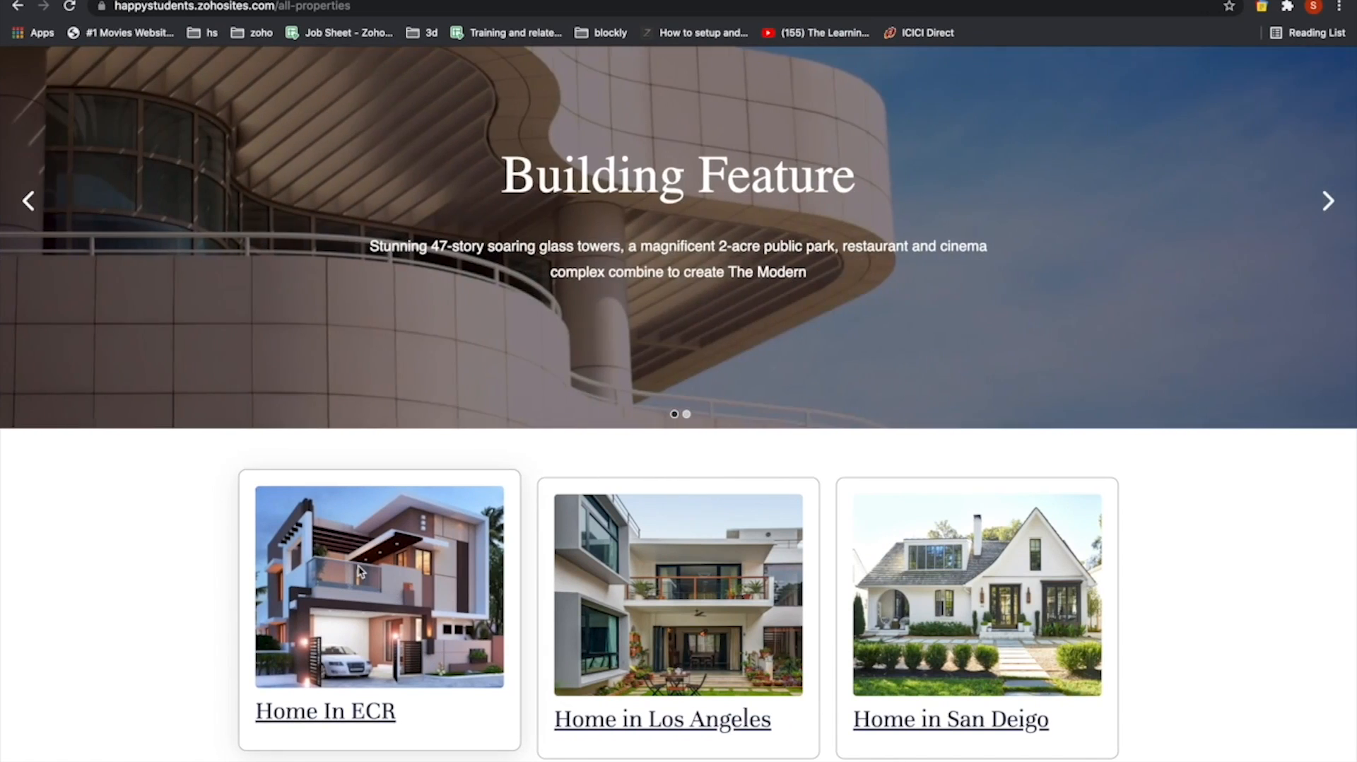
pyautogui.hotkey('ctrl', 'Right')
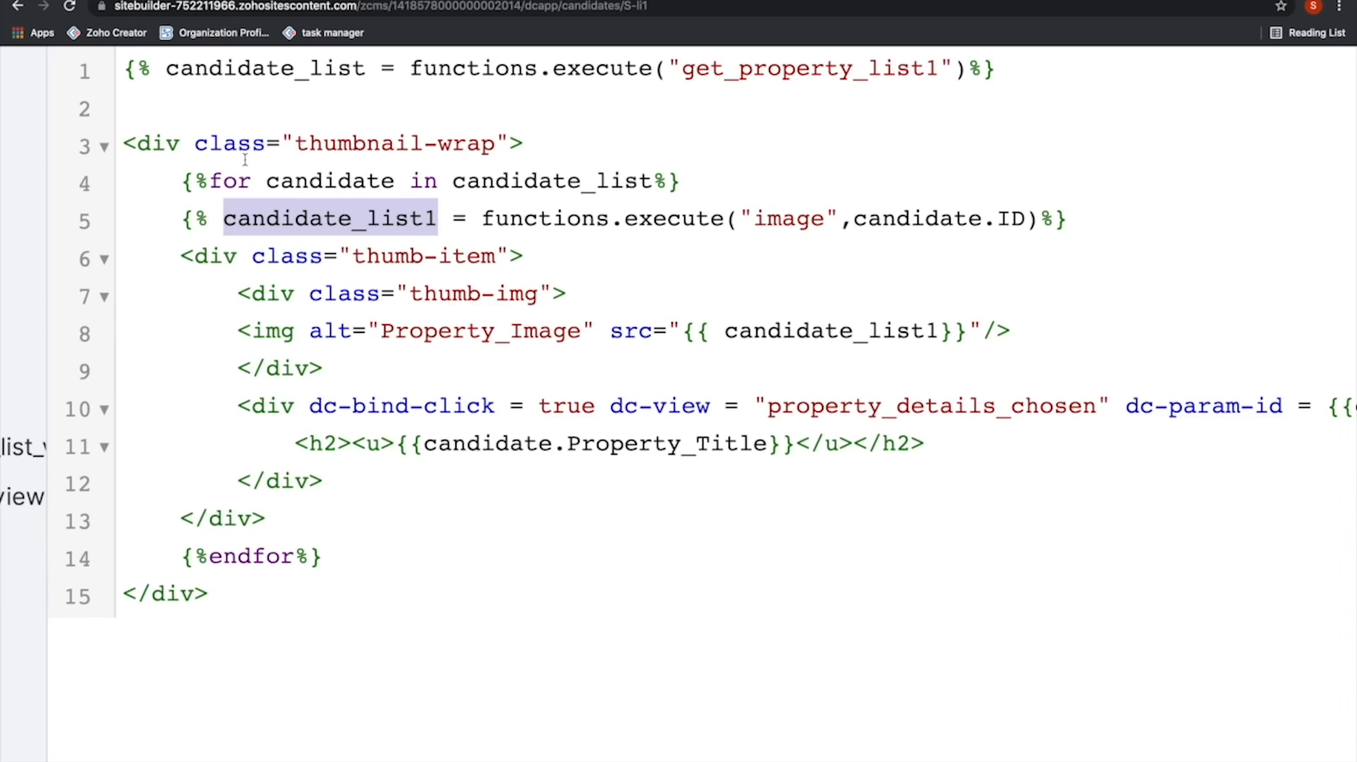
pyautogui.doubleClick(226, 180)
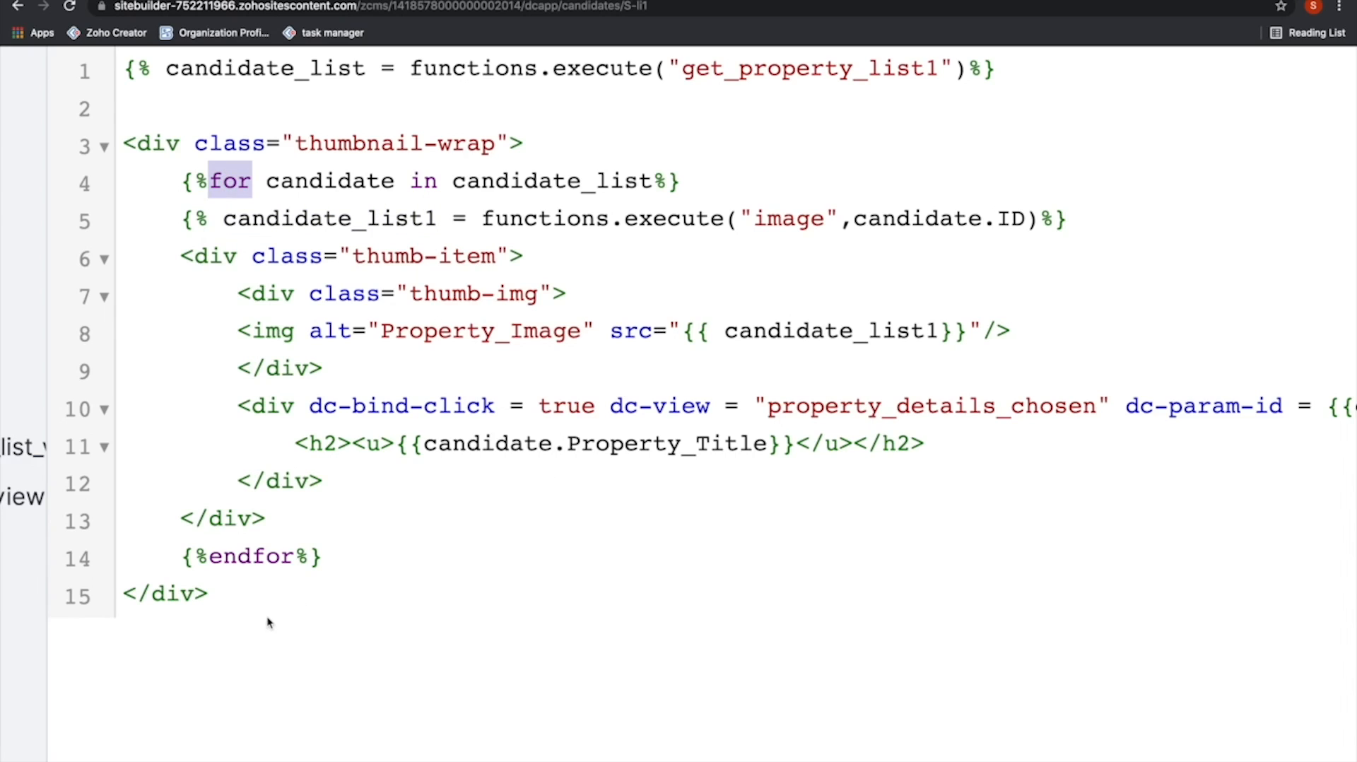
pyautogui.doubleClick(270, 556)
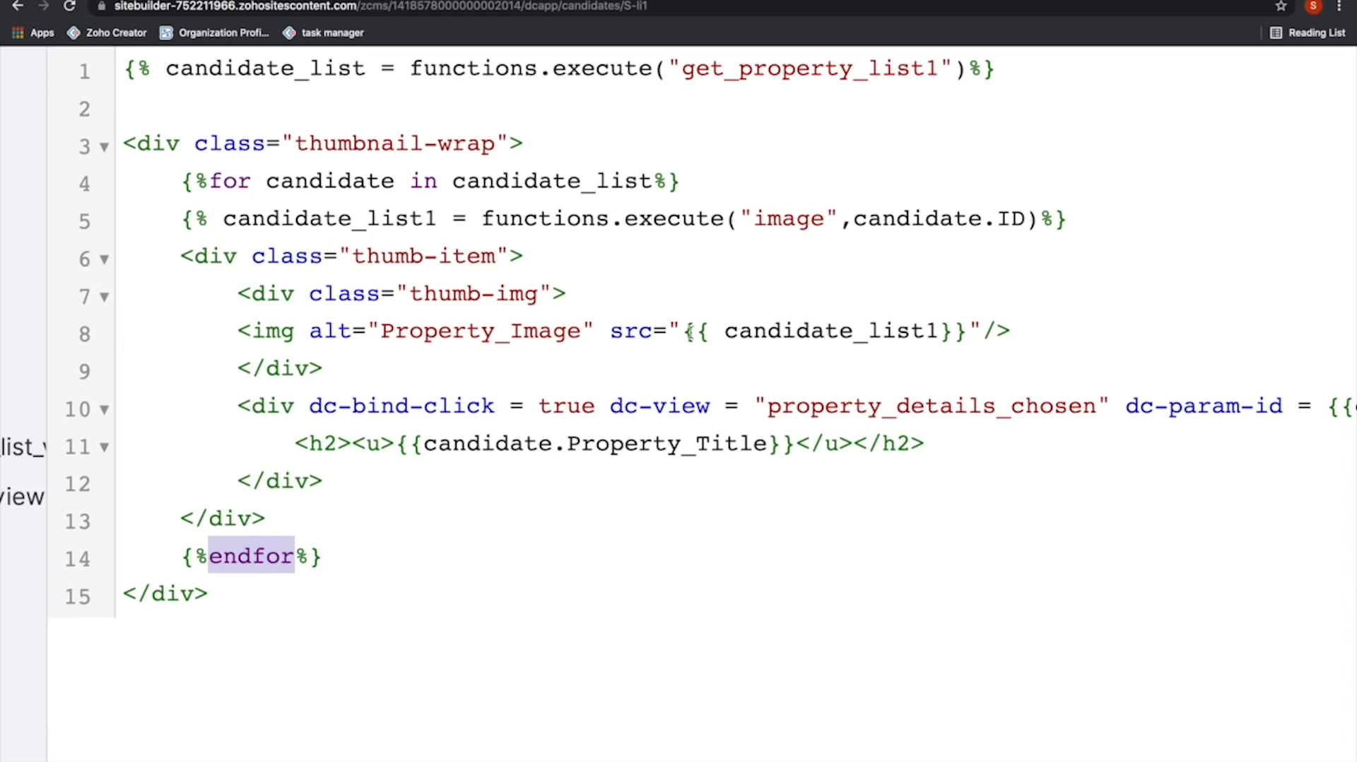
pyautogui.click(703, 331)
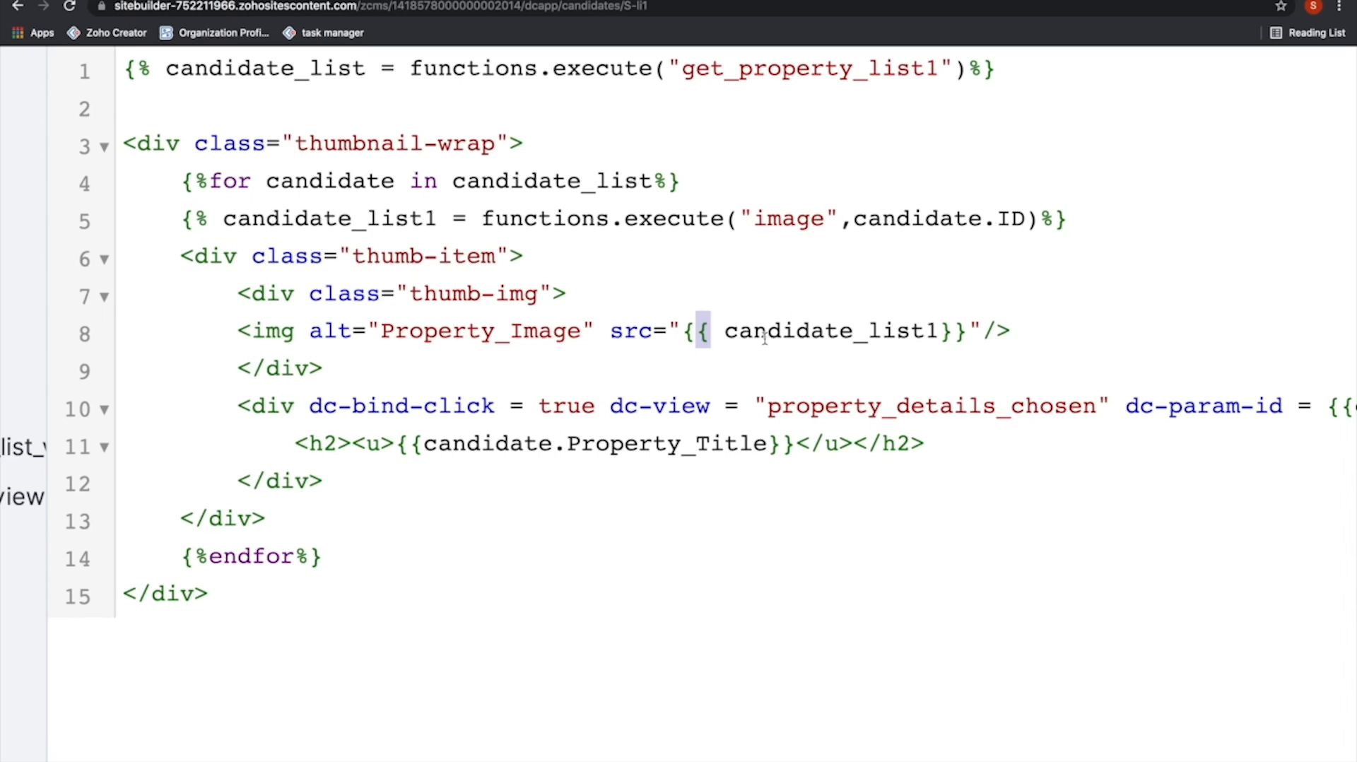
# Review the get_property_list1 function's getRecords code, then return to the S-li1 view
pyautogui.scroll(2, 612, 304)
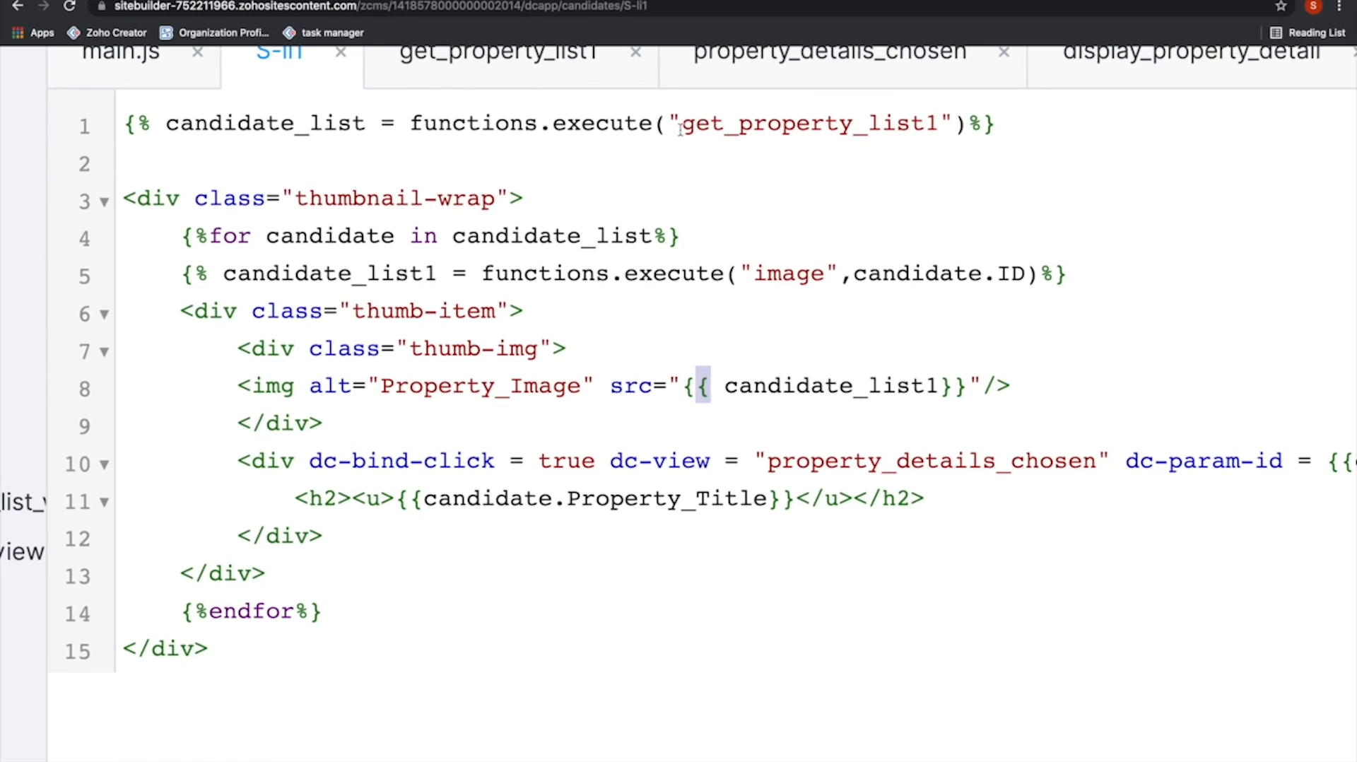
pyautogui.scroll(2, 866, 141)
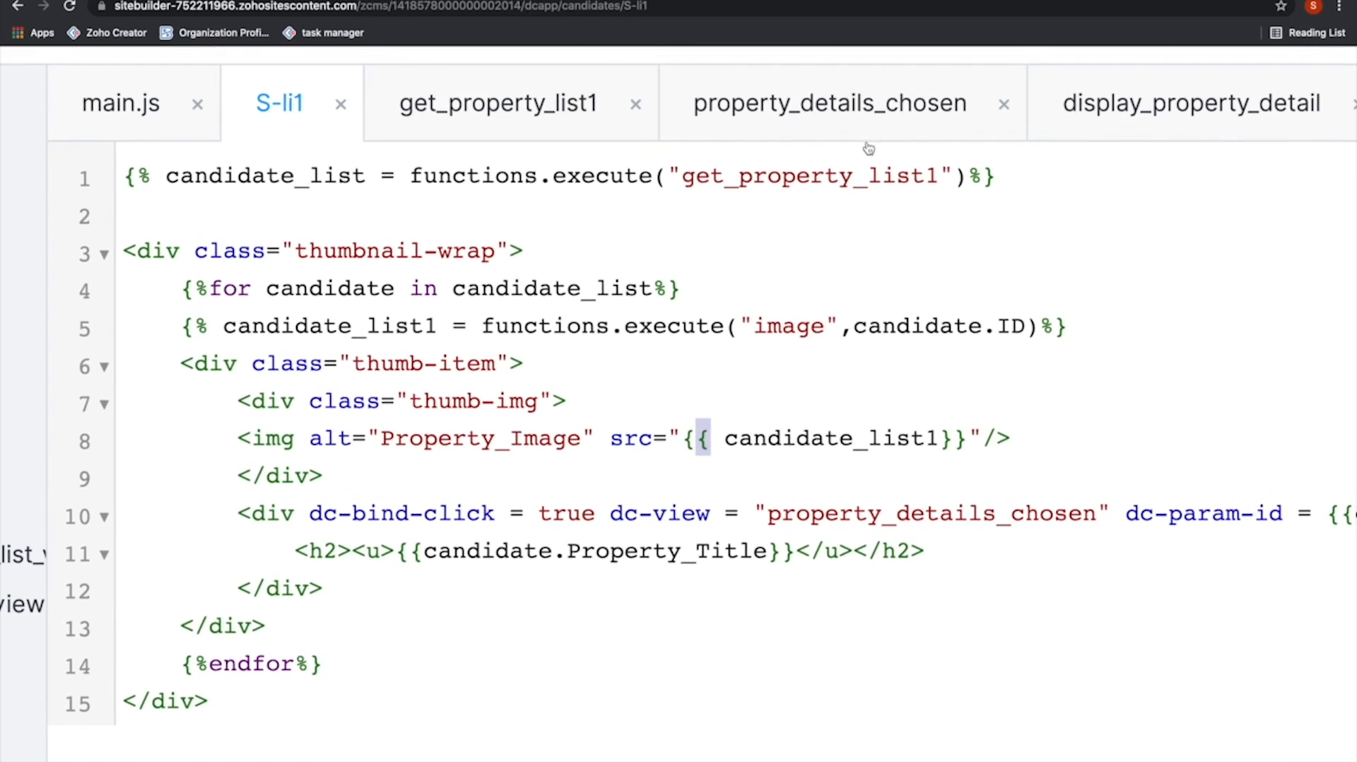
pyautogui.click(593, 112)
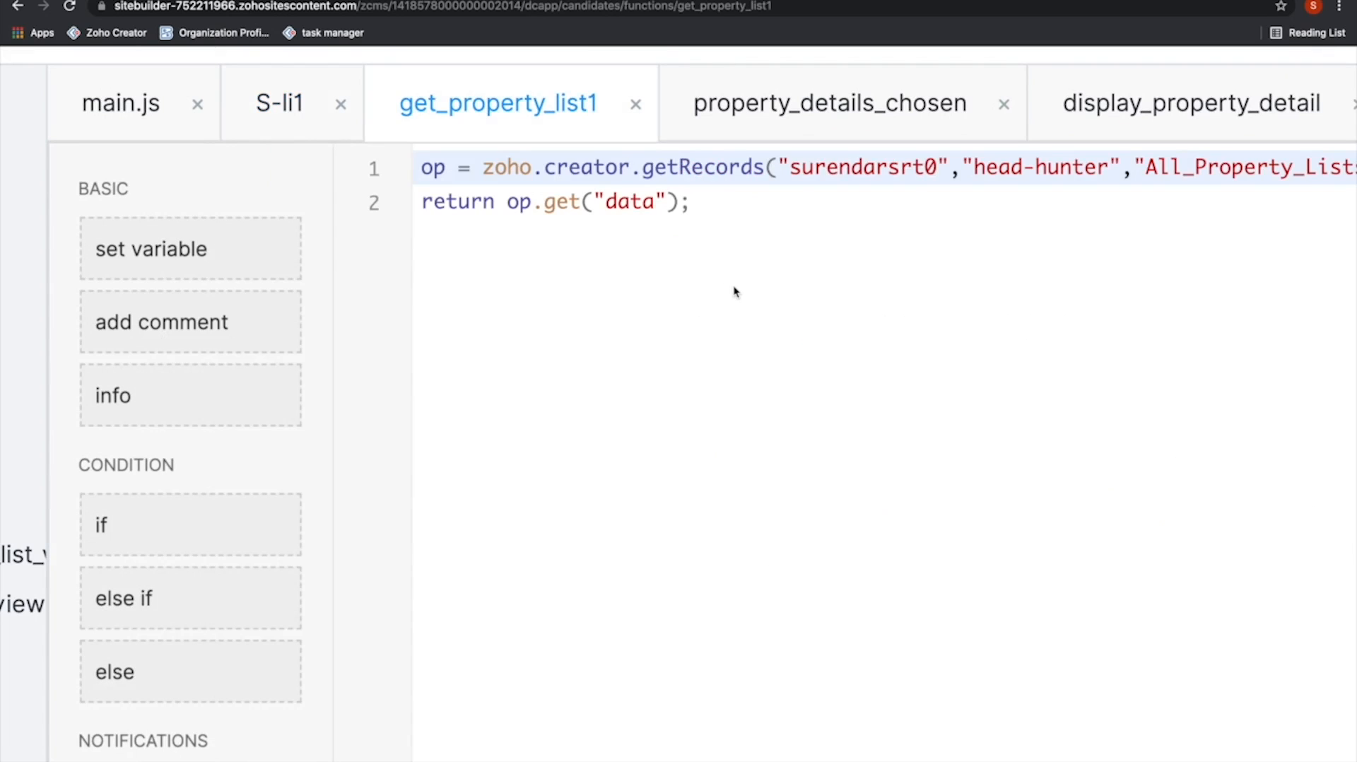
pyautogui.hscroll(2, 735, 291)
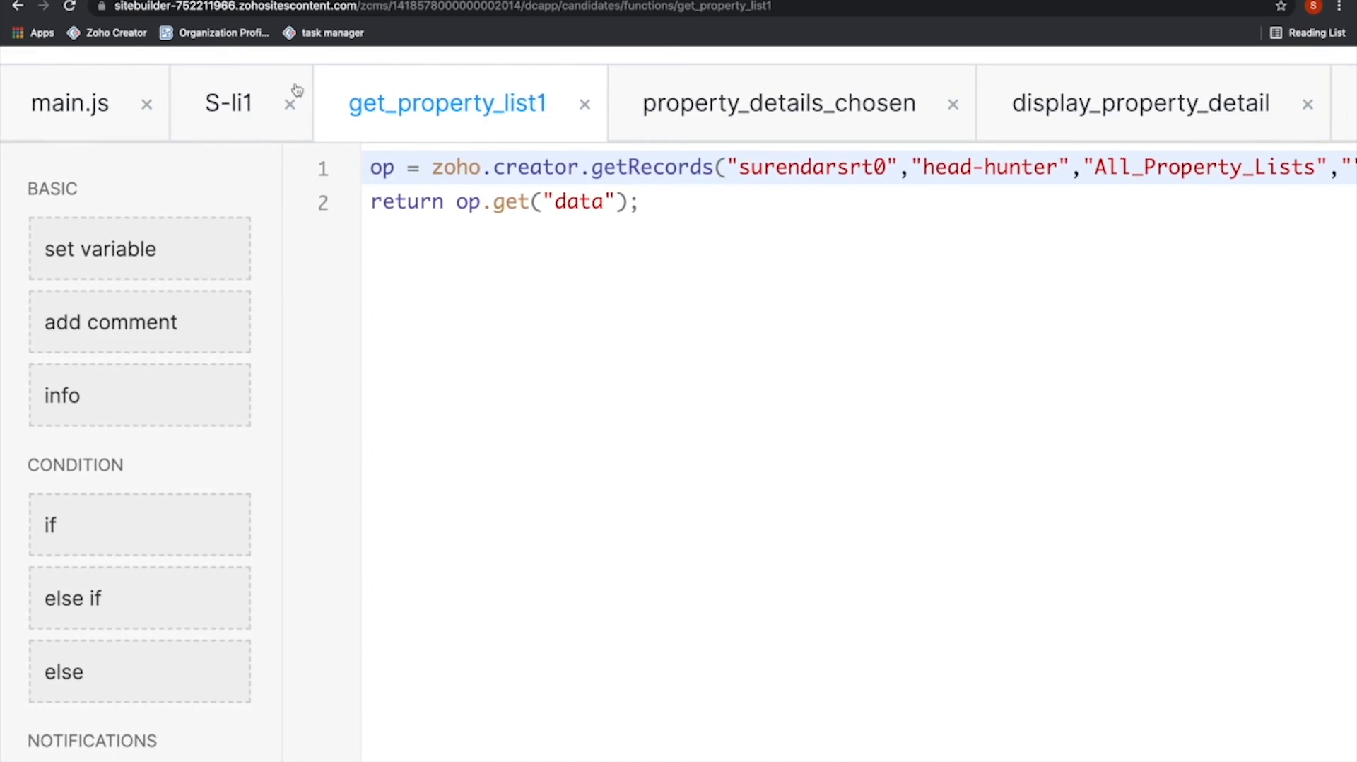
pyautogui.click(246, 102)
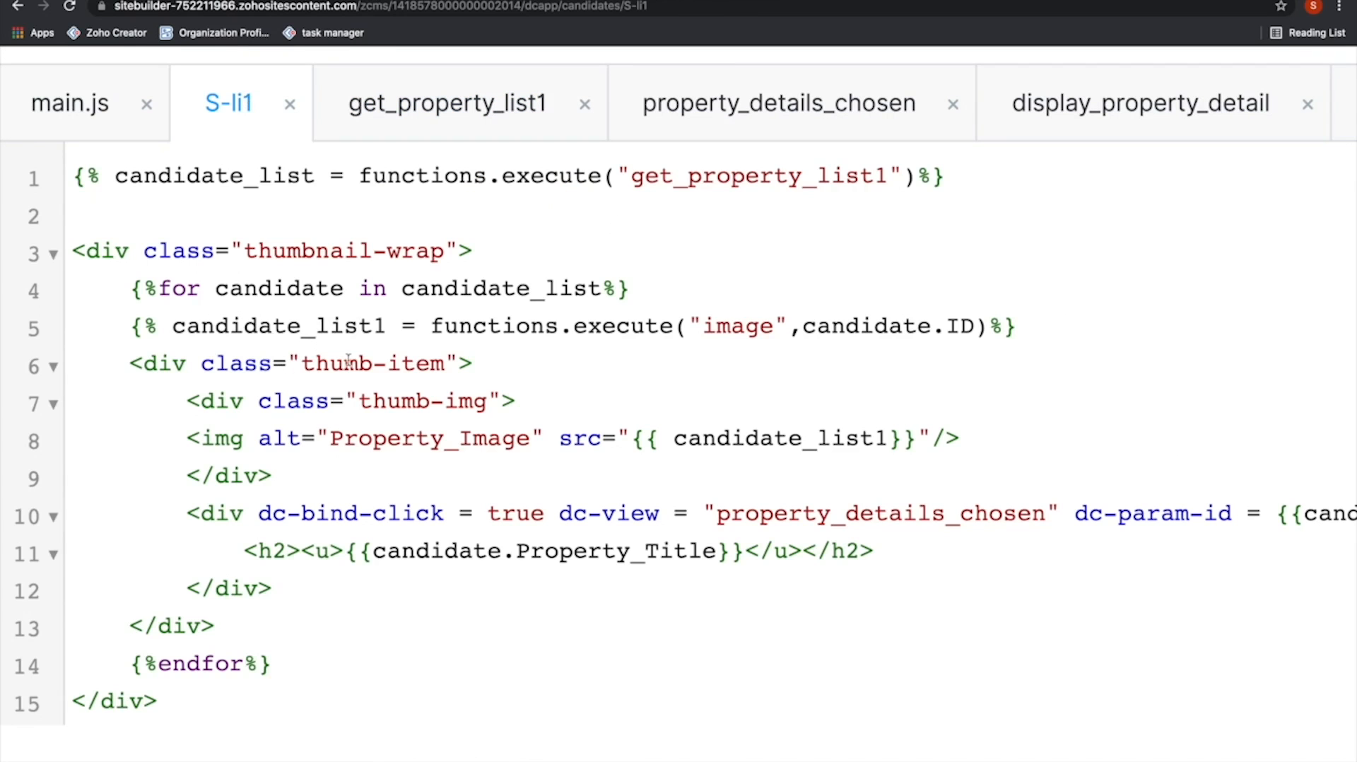
# Review how the image function builds the picture URL, then return to the S-li1 view
pyautogui.hscroll(2, 349, 361)
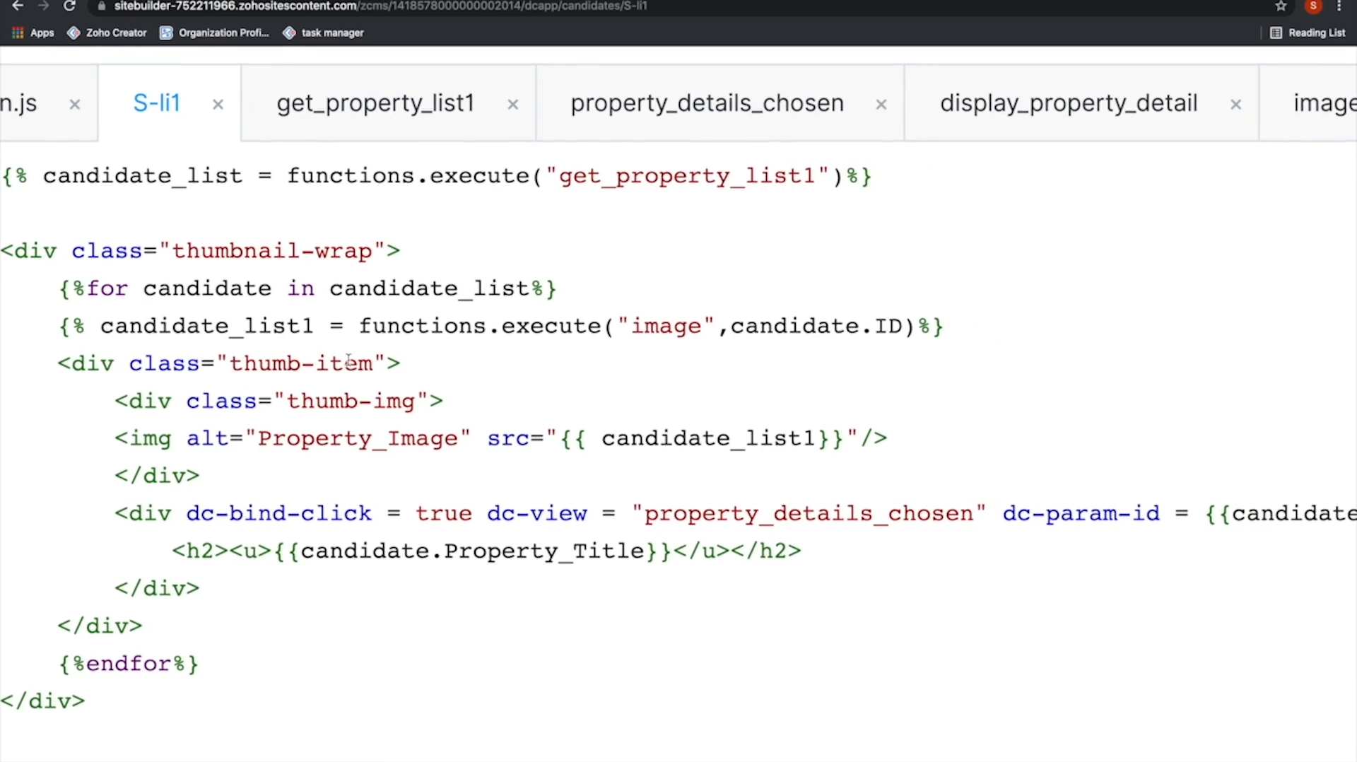
pyautogui.click(1276, 124)
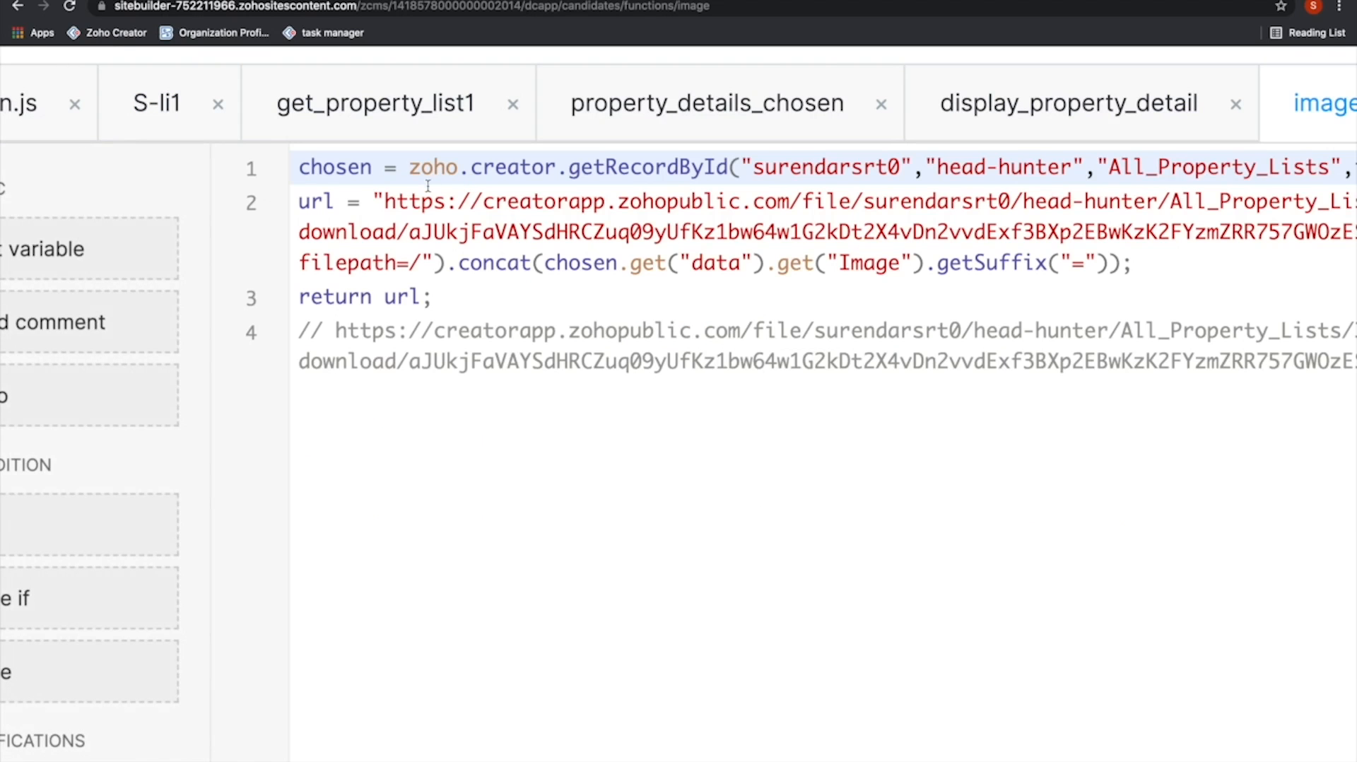
pyautogui.hscroll(2, 428, 185)
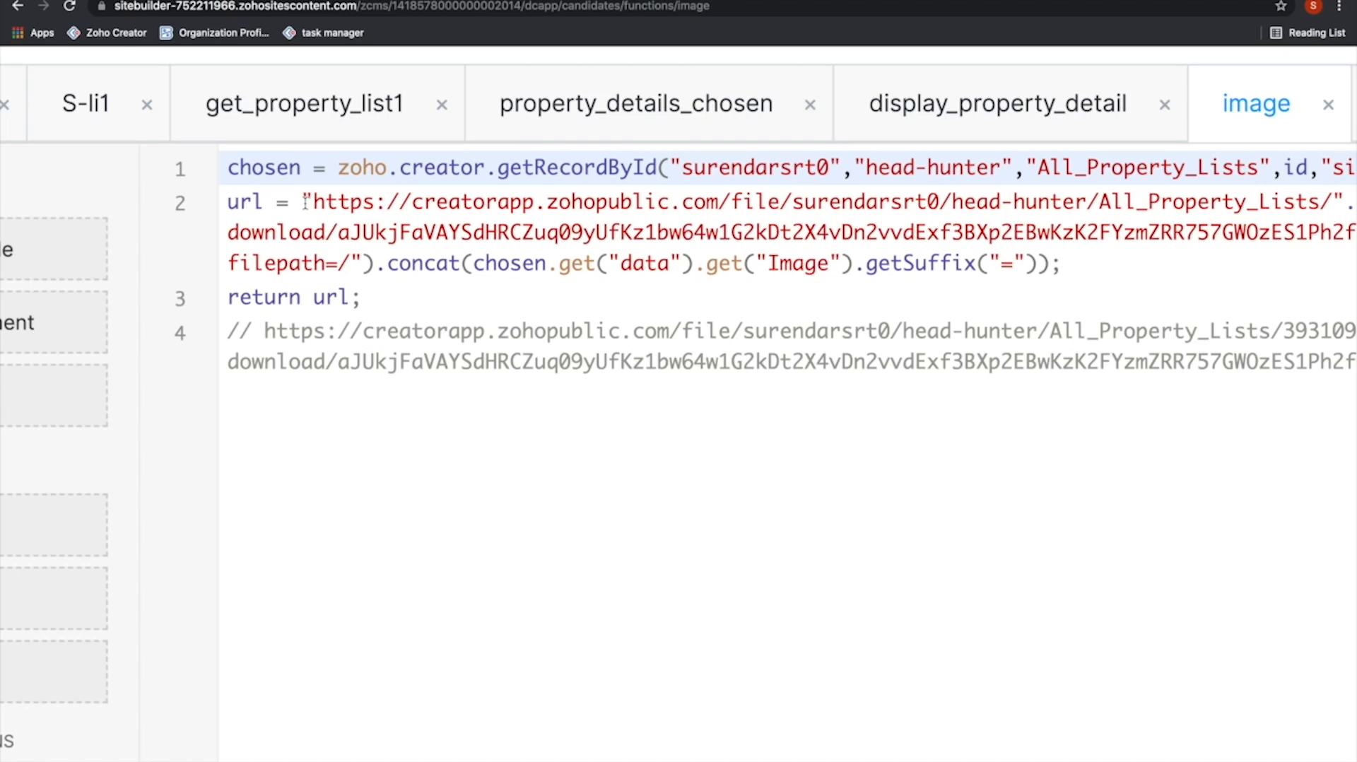
pyautogui.click(73, 97)
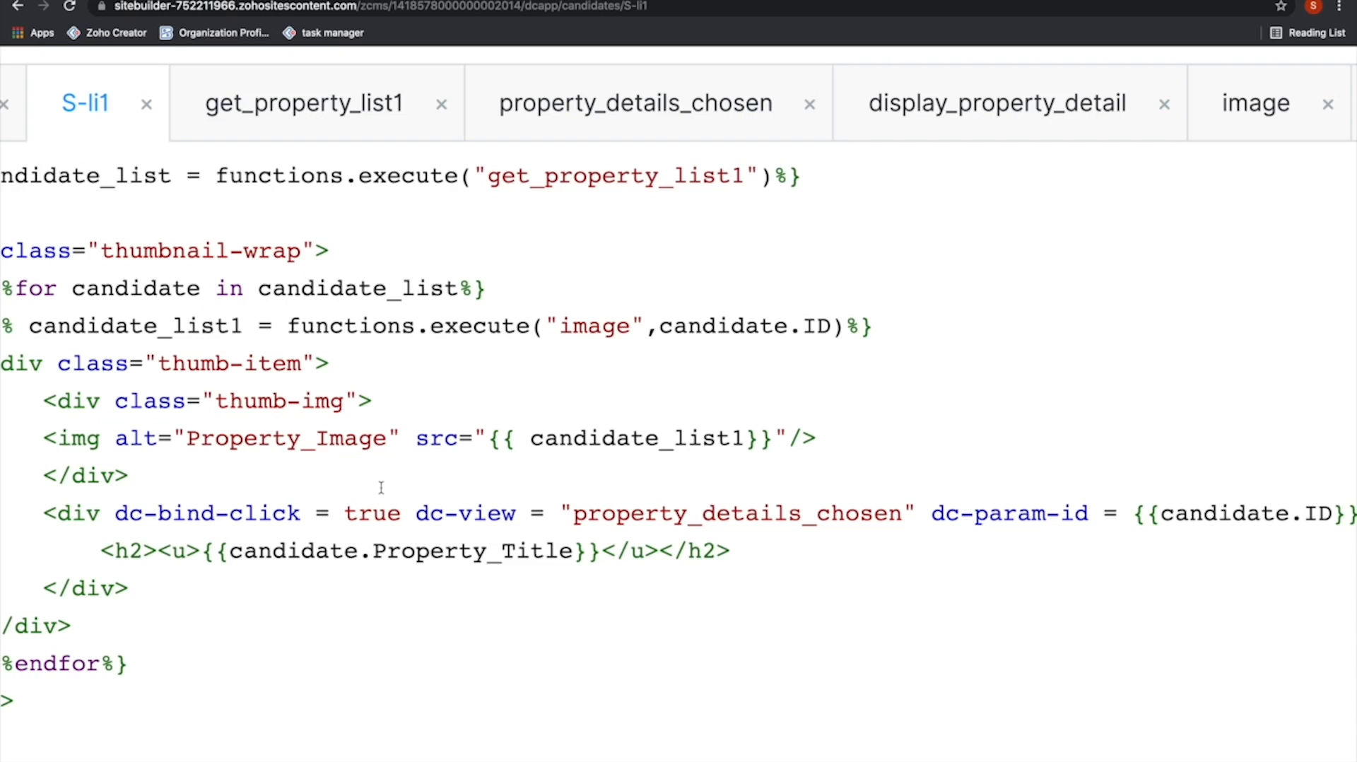
# Open the Home In ECR listing on the buyer's live site and look through its property details, address and amenities
pyautogui.hotkey('ctrl', 'Left')
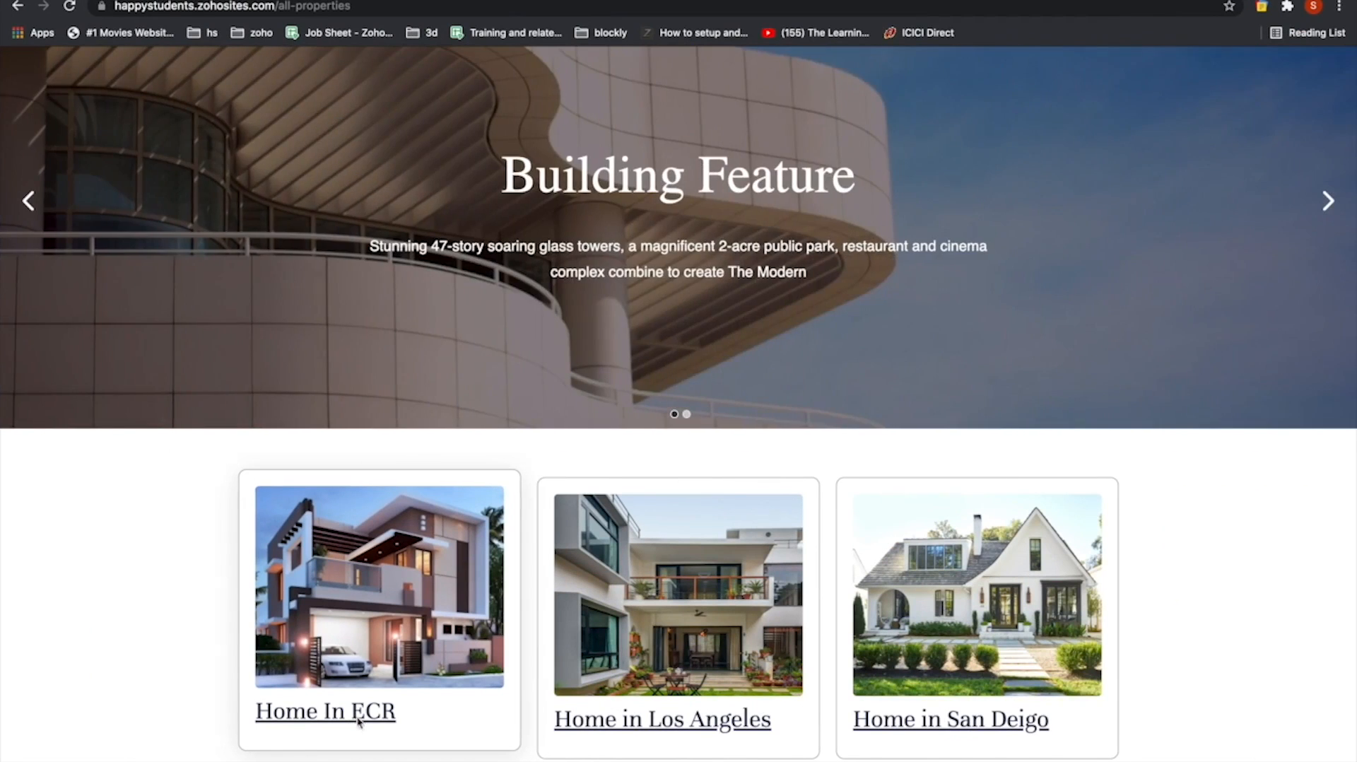
pyautogui.click(359, 721)
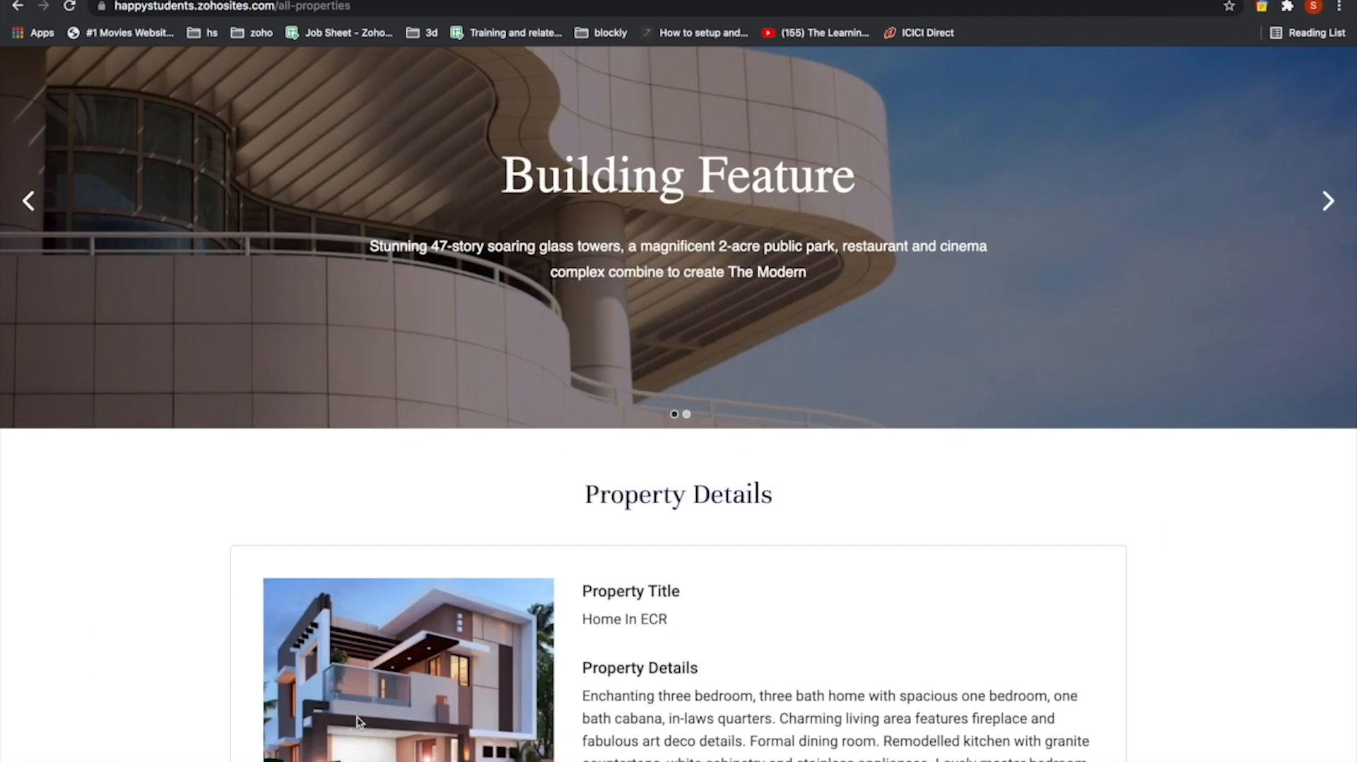
pyautogui.scroll(-5, 359, 721)
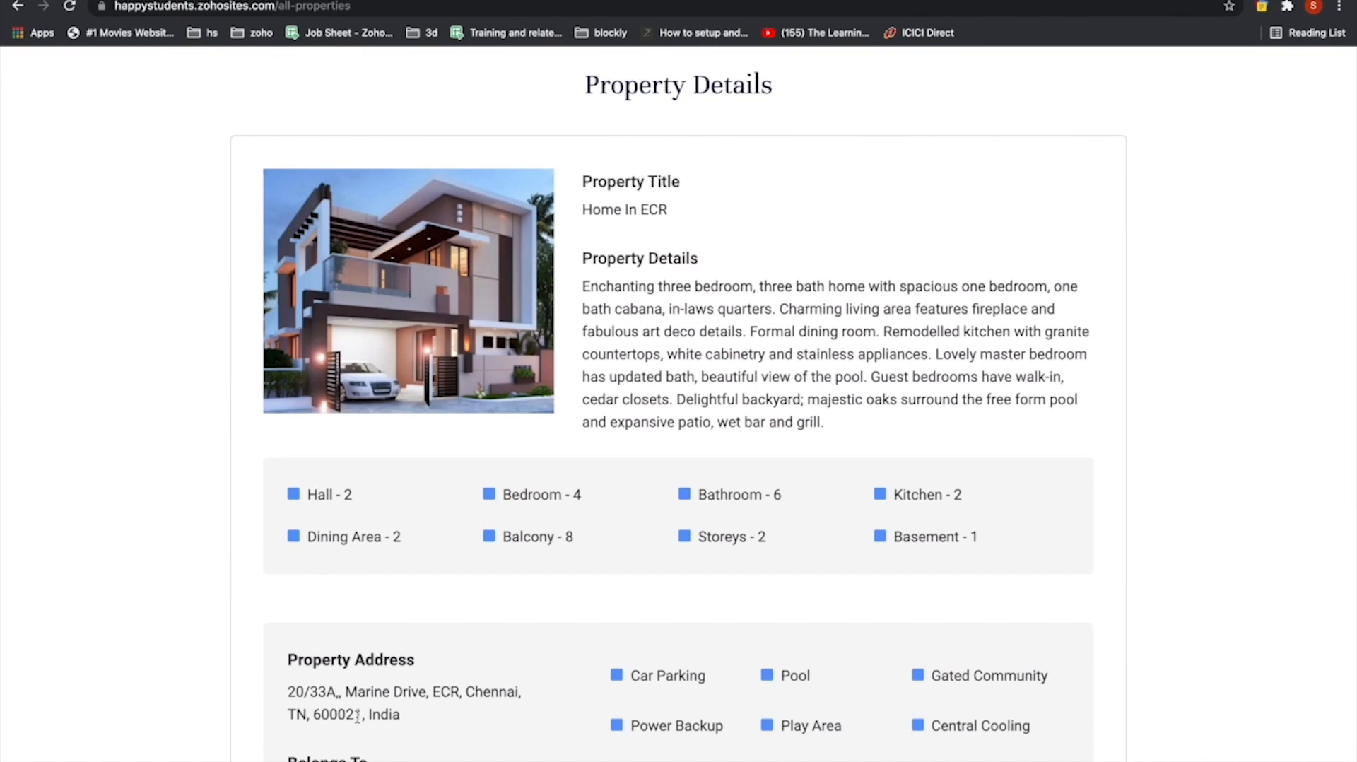
pyautogui.scroll(-2, 357, 715)
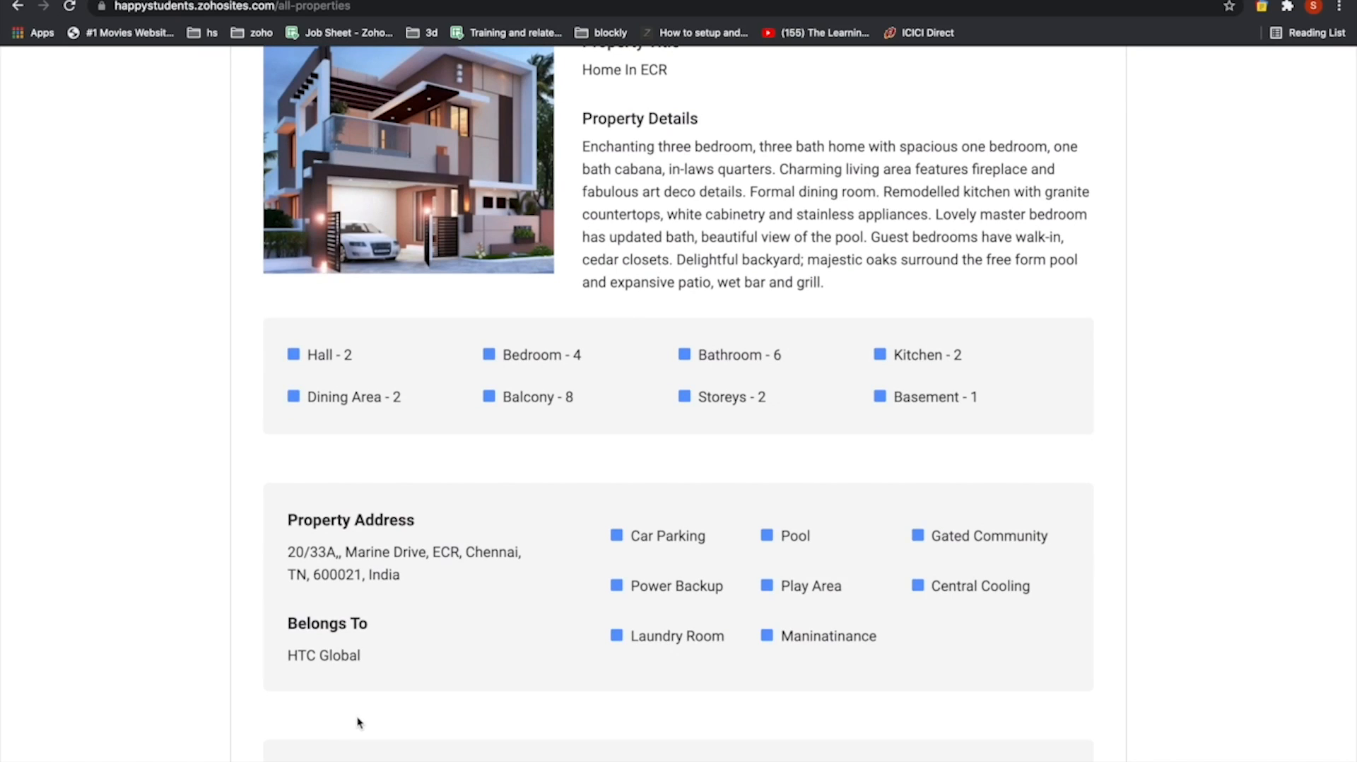
# Return to the S-li1 code and examine the property title div, highlighting its dc-bind-click attribute set to true
pyautogui.hotkey('ctrl', 'Right')
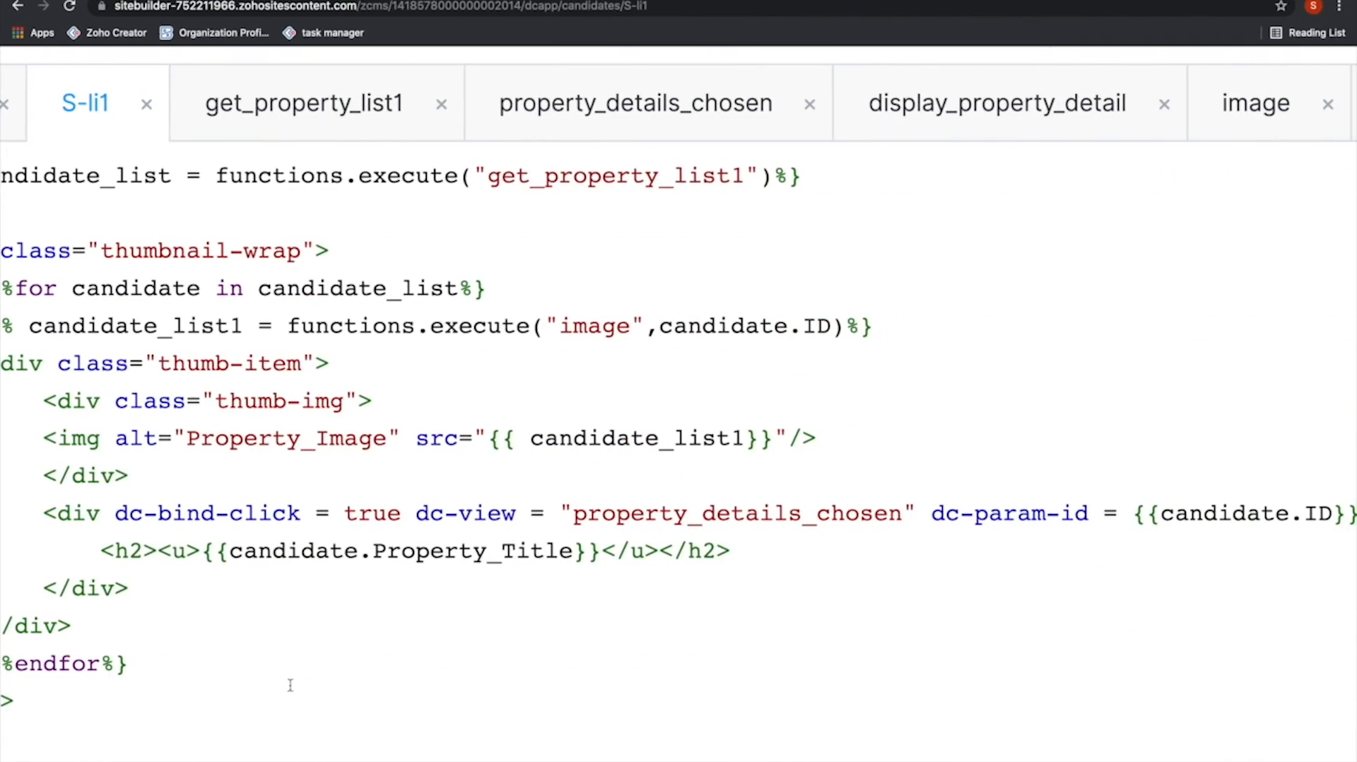
pyautogui.moveTo(41, 506); pyautogui.dragTo(233, 589)
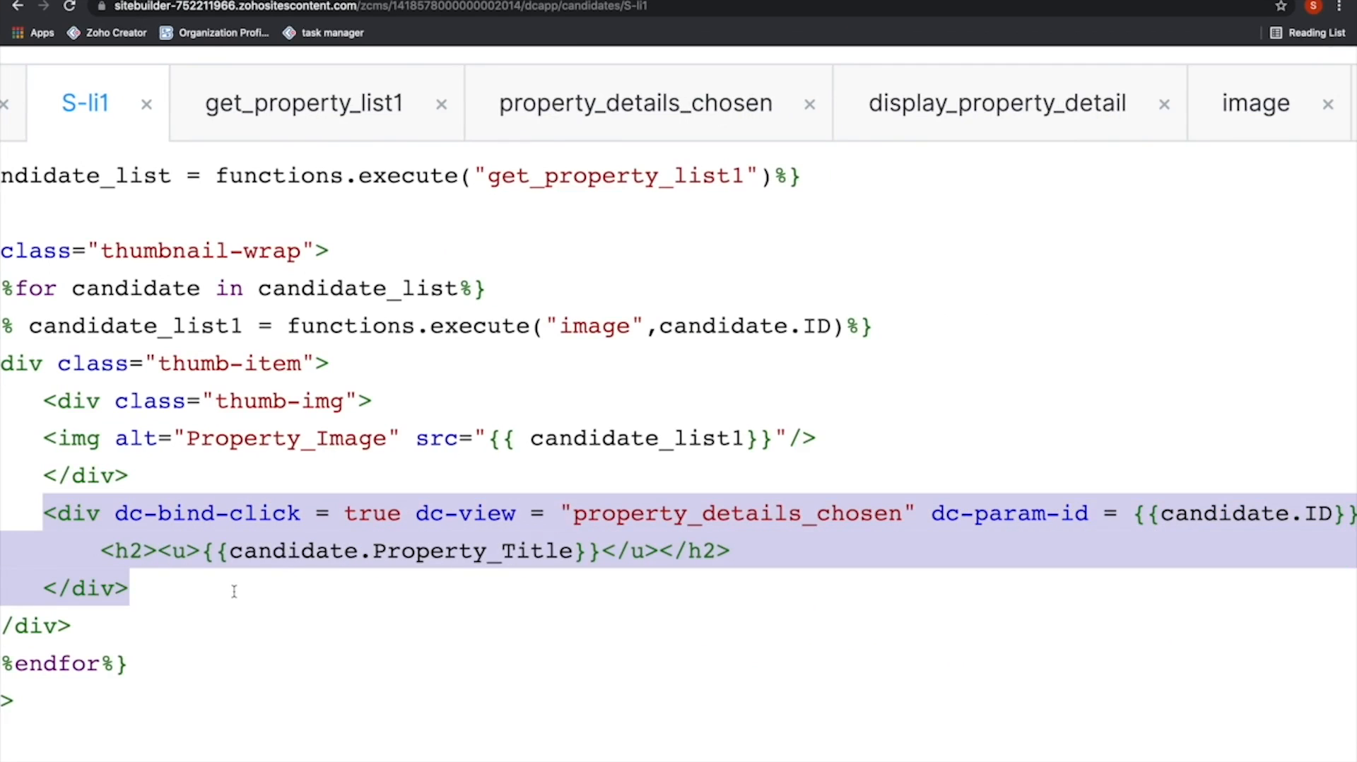
pyautogui.click(242, 552)
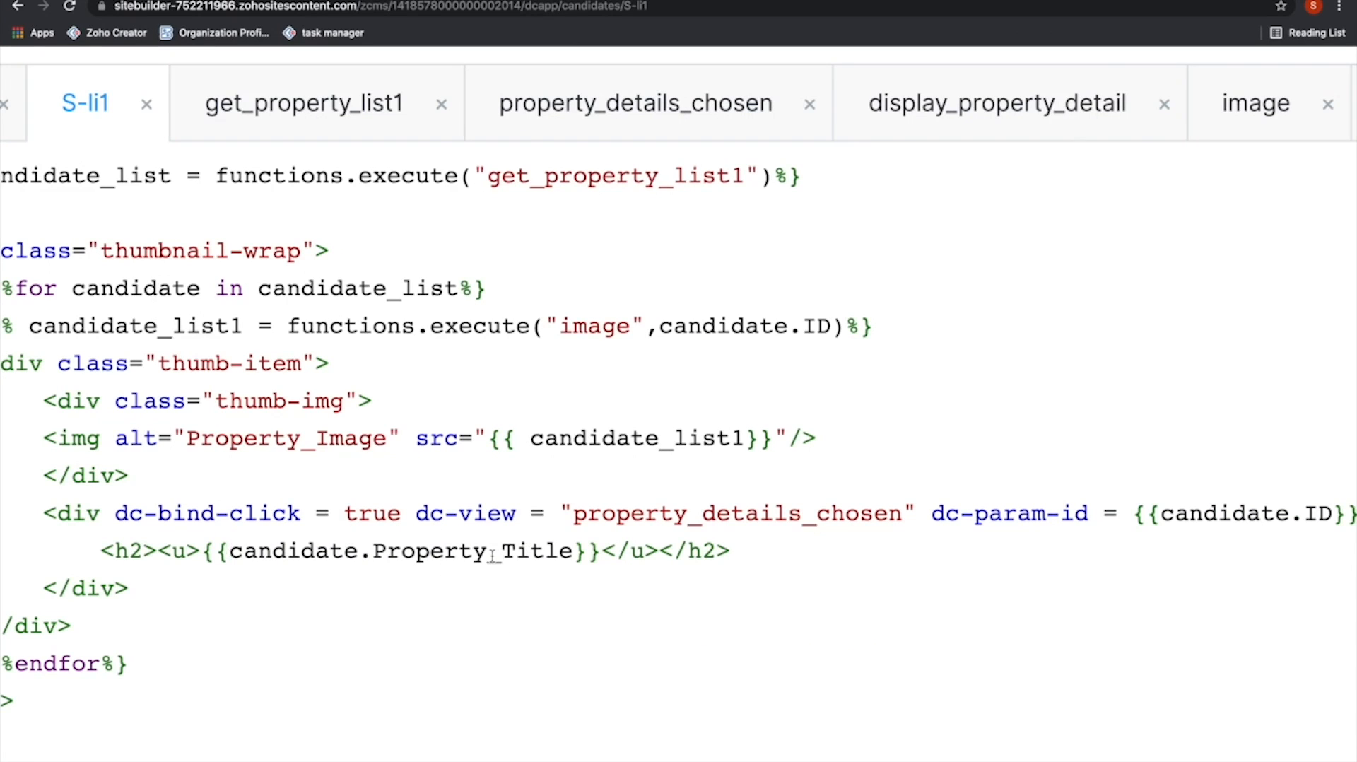
pyautogui.click(115, 514)
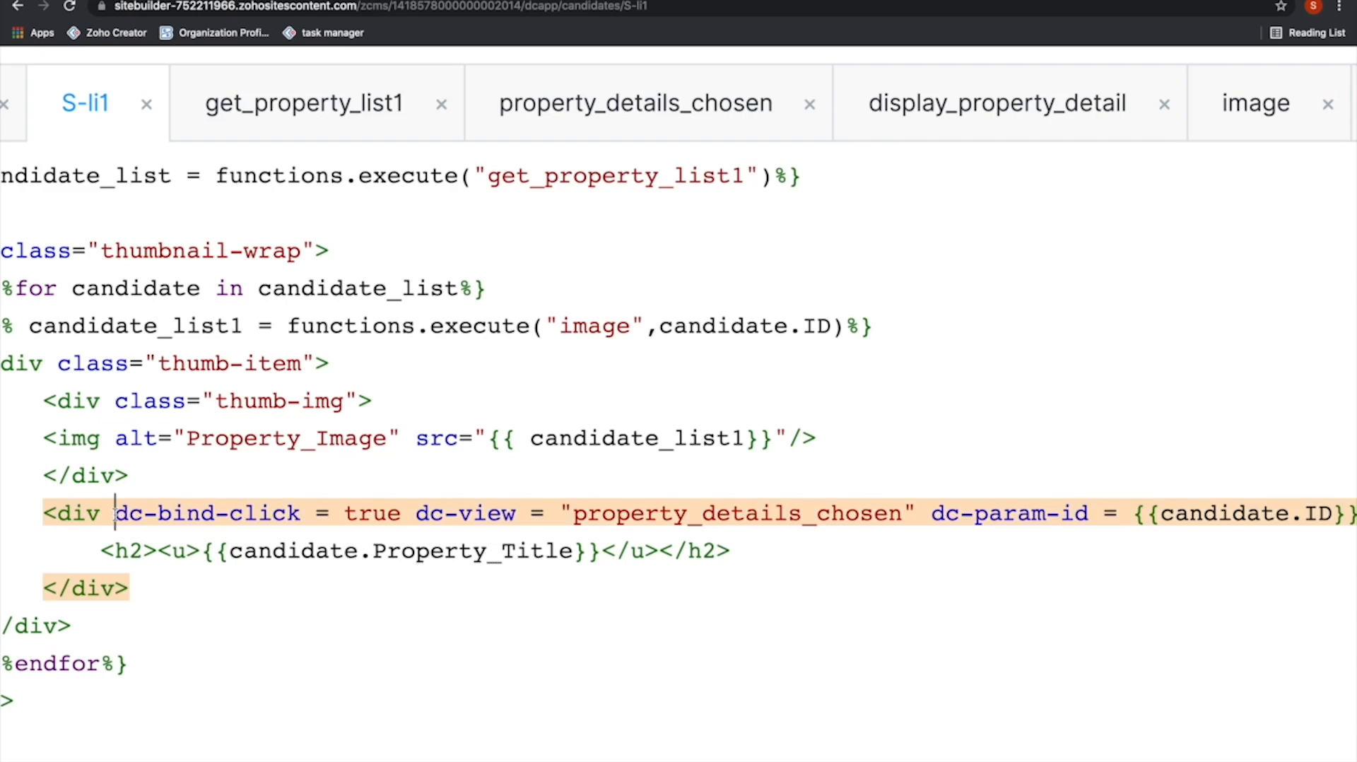
pyautogui.moveTo(115, 514); pyautogui.dragTo(301, 514)
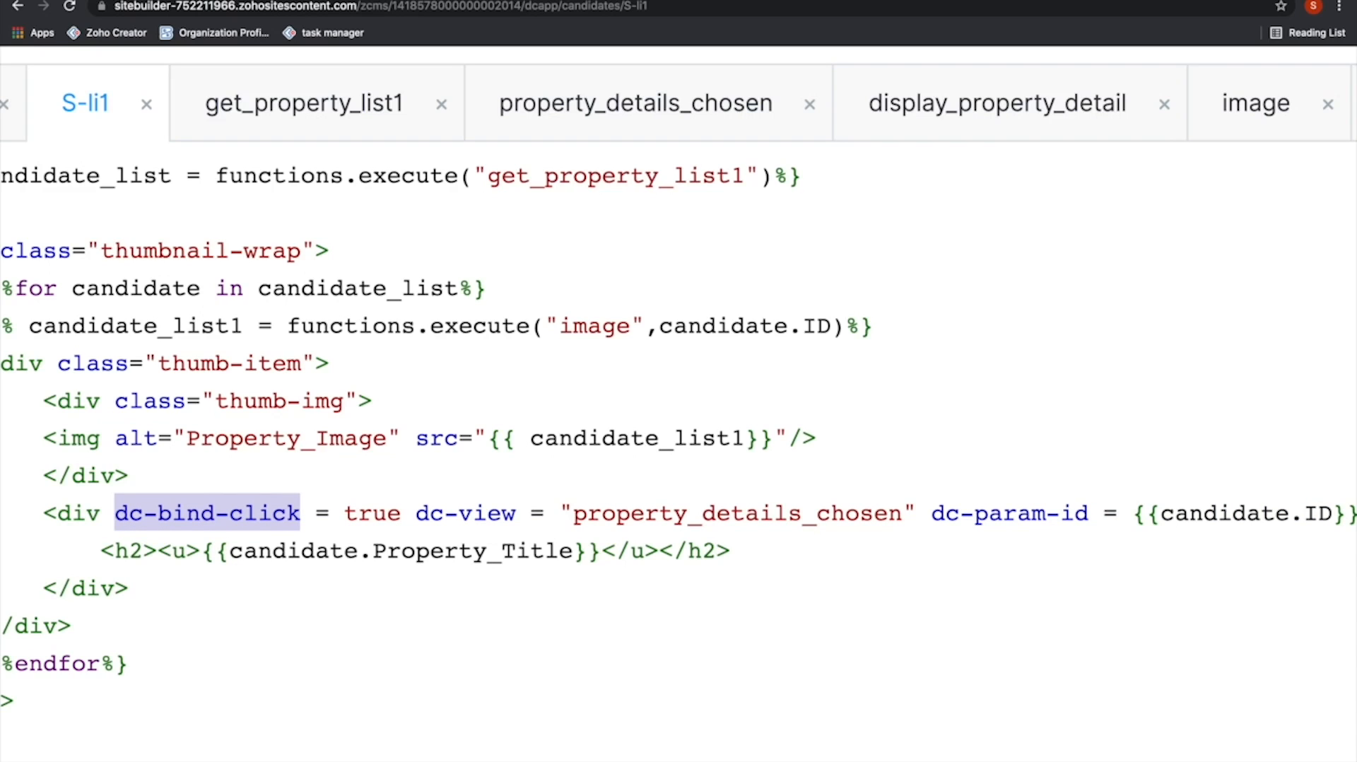
pyautogui.press('Right')
pyautogui.press('Right')
pyautogui.press('Right')
pyautogui.press('Right')
pyautogui.press('Right')
pyautogui.press('Right')
pyautogui.press('Right')
pyautogui.press('Right')
pyautogui.press('Right')
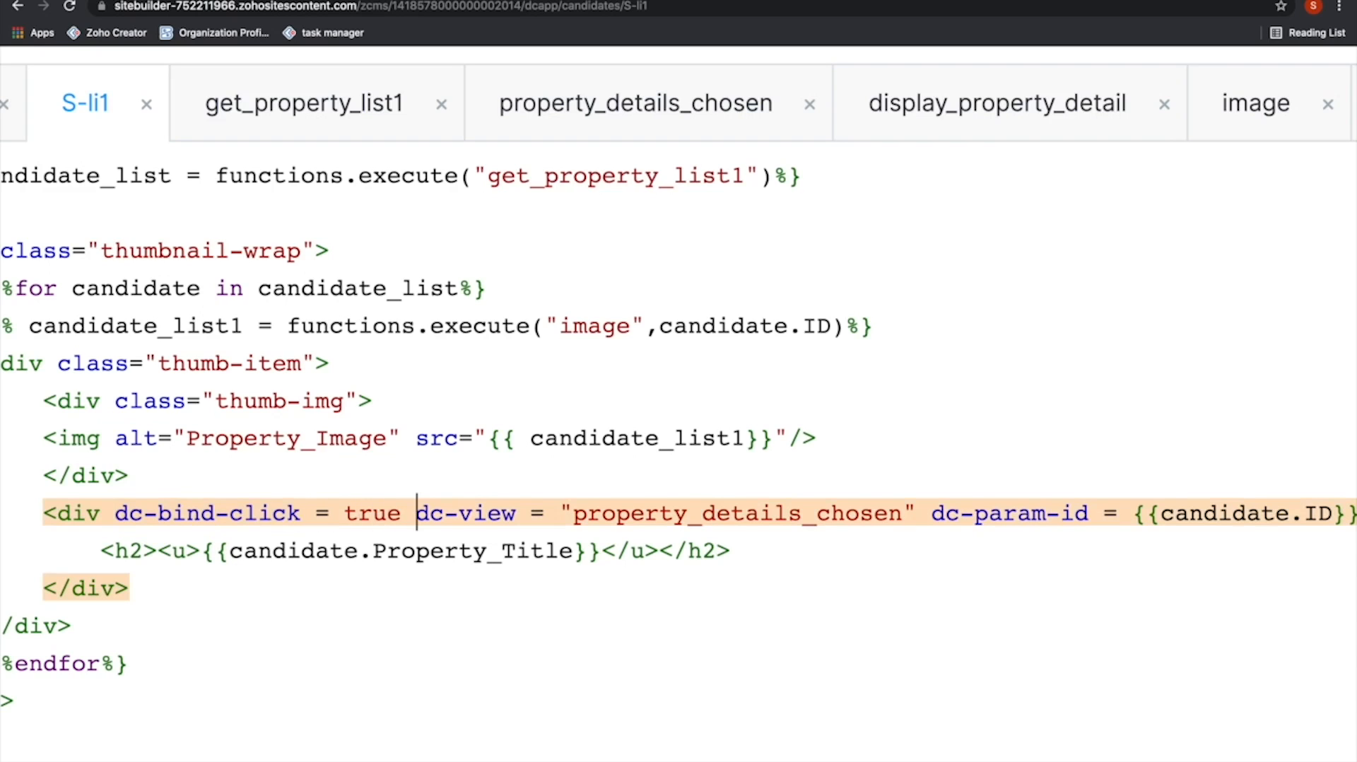
# Examine the title div's dc-view attribute pointing to property_details_chosen and its dc-param-id attribute
pyautogui.press('Right')
pyautogui.press('Right')
pyautogui.press('Right')
pyautogui.press('Right')
pyautogui.press('Right')
pyautogui.press('Right')
pyautogui.press('Right')
pyautogui.press('Right')
pyautogui.press('Right')
pyautogui.press('Right')
pyautogui.press('Right')
pyautogui.press('Right')
pyautogui.press('Right')
pyautogui.press('Right')
pyautogui.press('Right')
pyautogui.press('Right')
pyautogui.press('Right')
pyautogui.press('Right')
pyautogui.press('Right')
pyautogui.press('Right')
pyautogui.press('Right')
pyautogui.press('Right')
pyautogui.press('Right')
pyautogui.press('Right')
pyautogui.press('Right')
pyautogui.press('Right')
pyautogui.press('Right')
pyautogui.press('Right')
pyautogui.press('Right')
pyautogui.press('Right')
pyautogui.press('Right')
pyautogui.press('End')
pyautogui.hscroll(3, 679, 414)
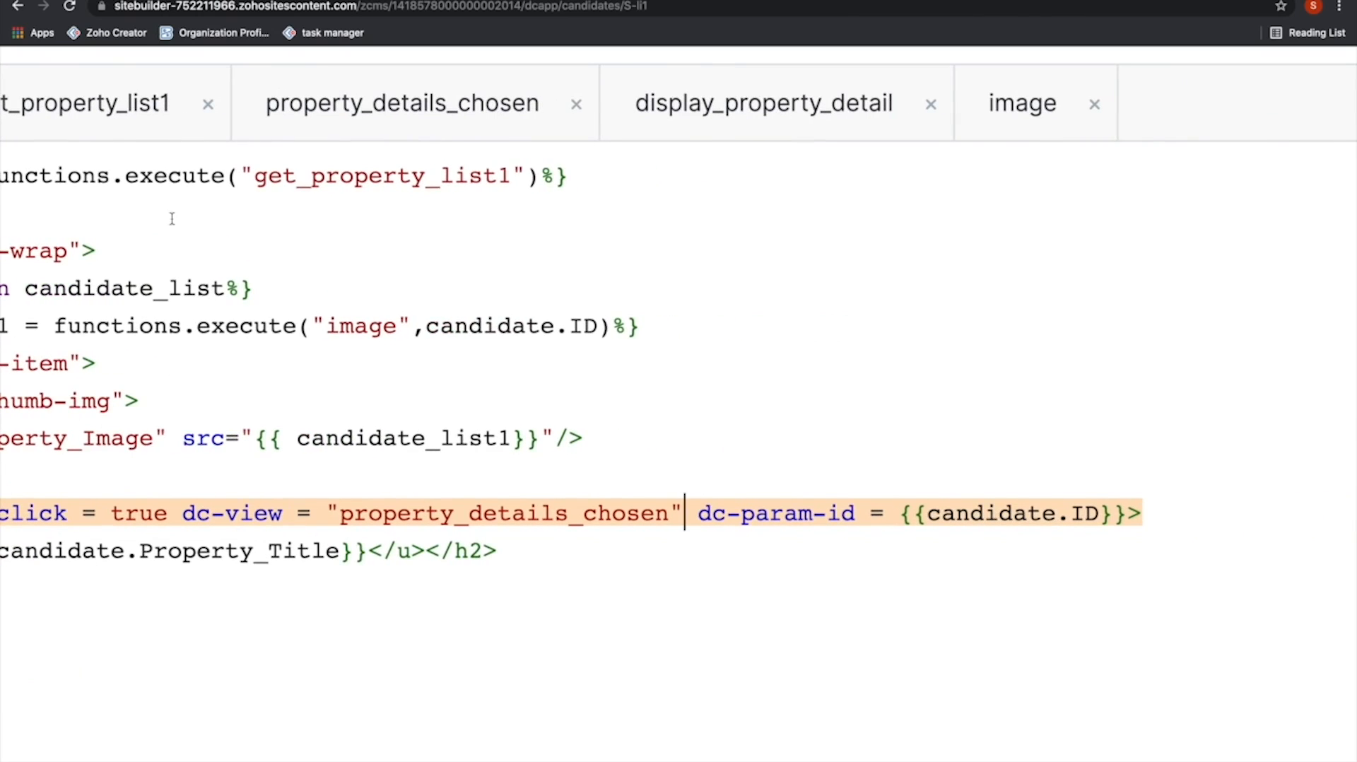
# Review the property_details_chosen view's function calls and the get_property_list1 function, then return to the S-li1 code
pyautogui.click(356, 116)
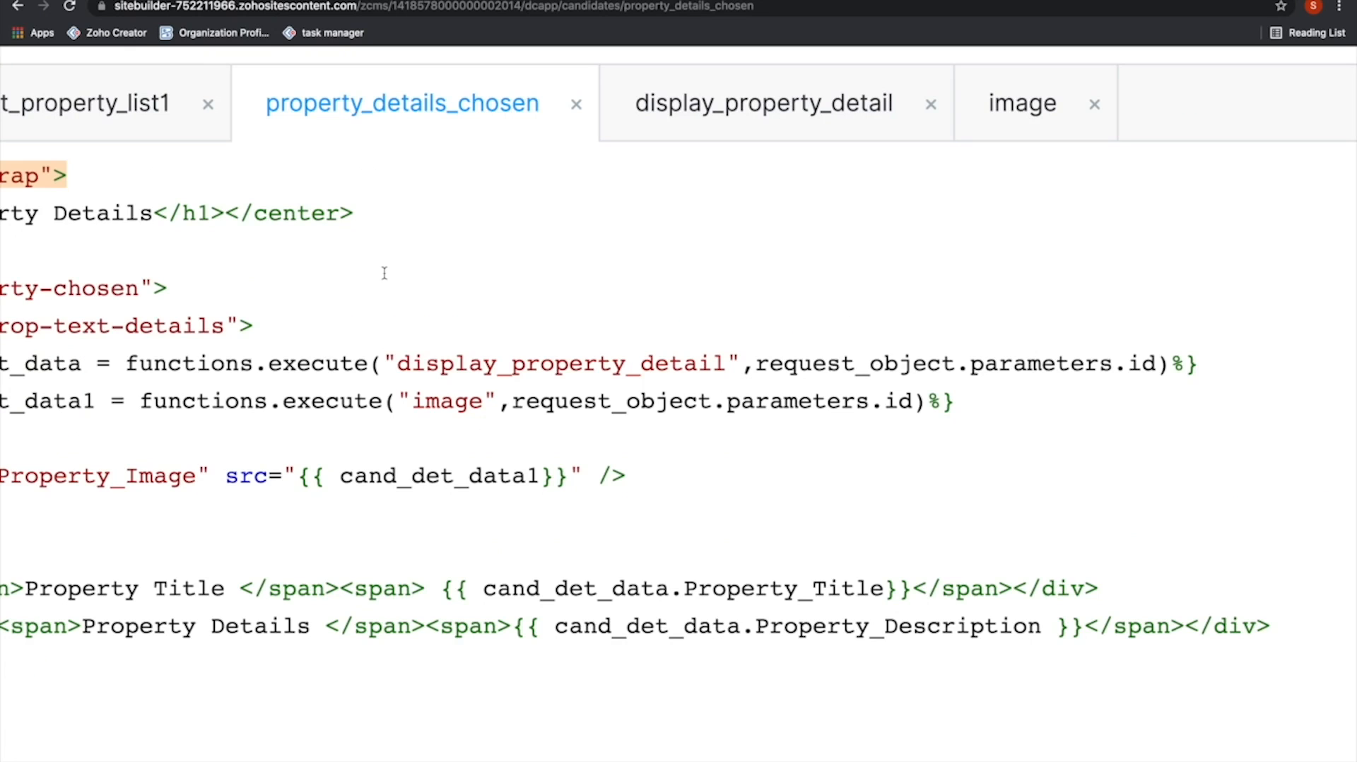
pyautogui.hscroll(-3, 385, 273)
pyautogui.hscroll(1, 469, 302)
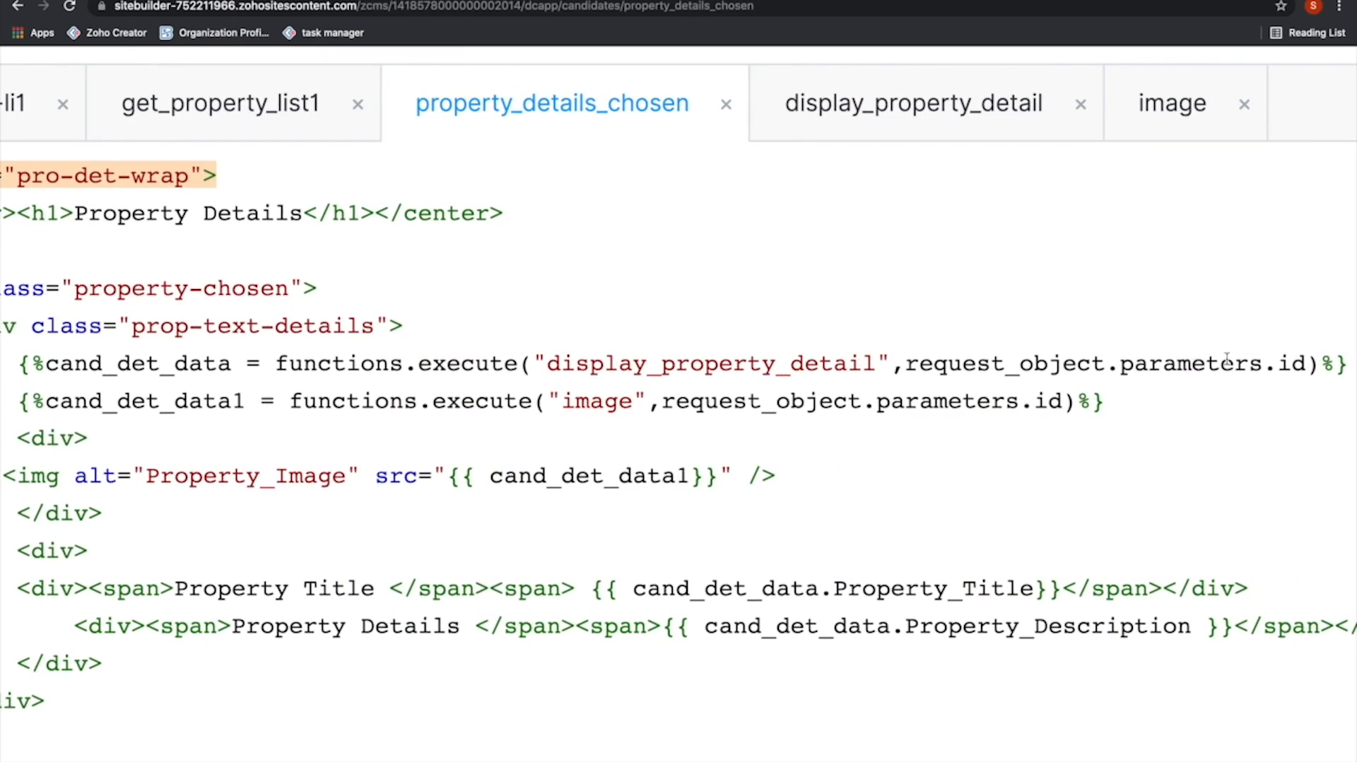
pyautogui.click(254, 99)
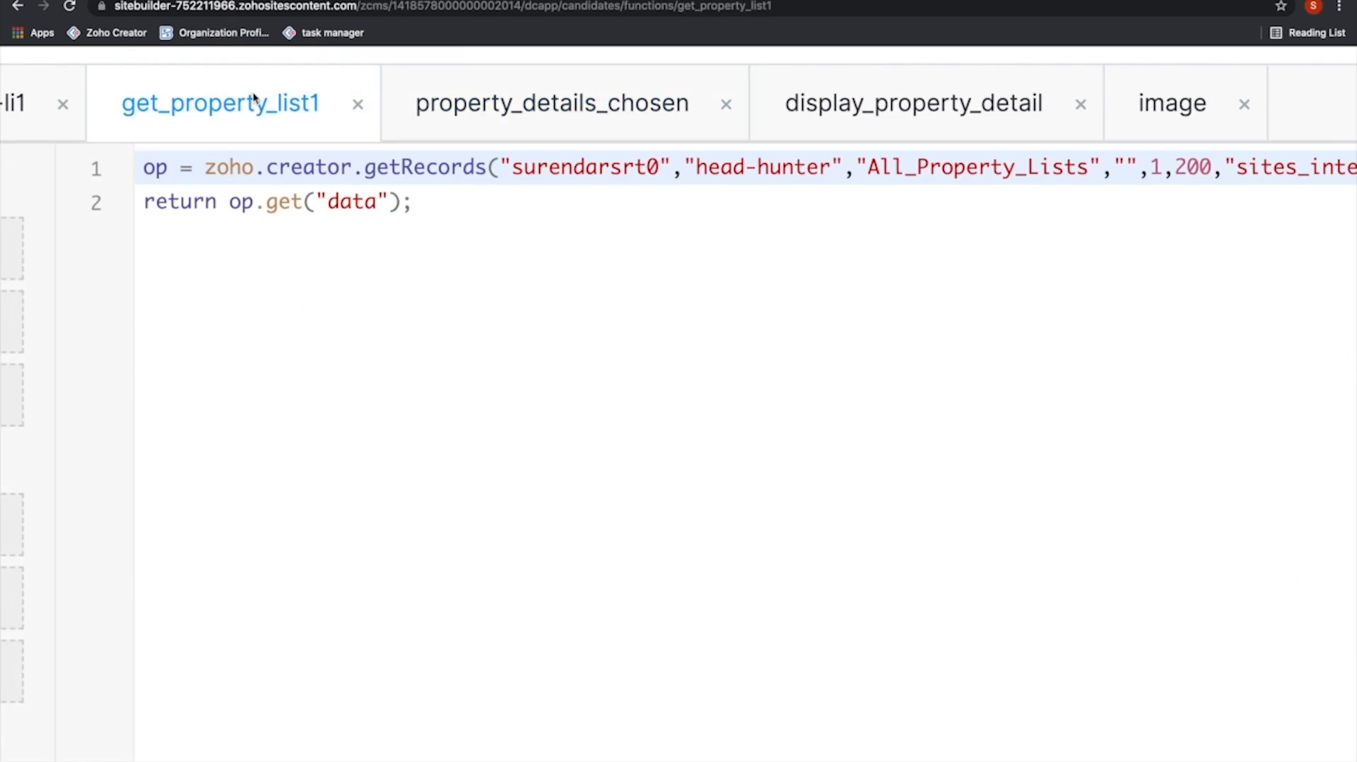
pyautogui.click(25, 108)
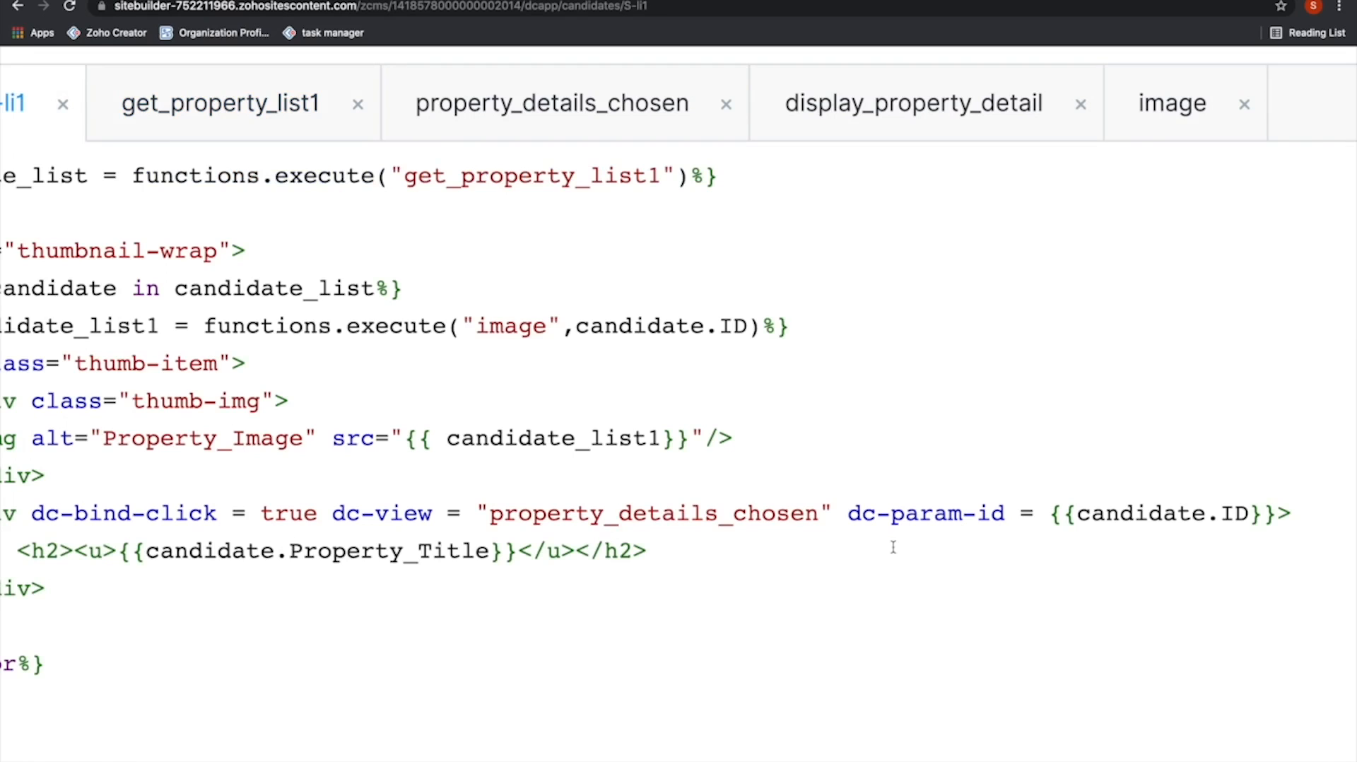
# Open the property_details_chosen view, highlight its display_property_detail call, and examine that function's getRecordById code
pyautogui.click(586, 120)
pyautogui.scroll(-1, 468, 291)
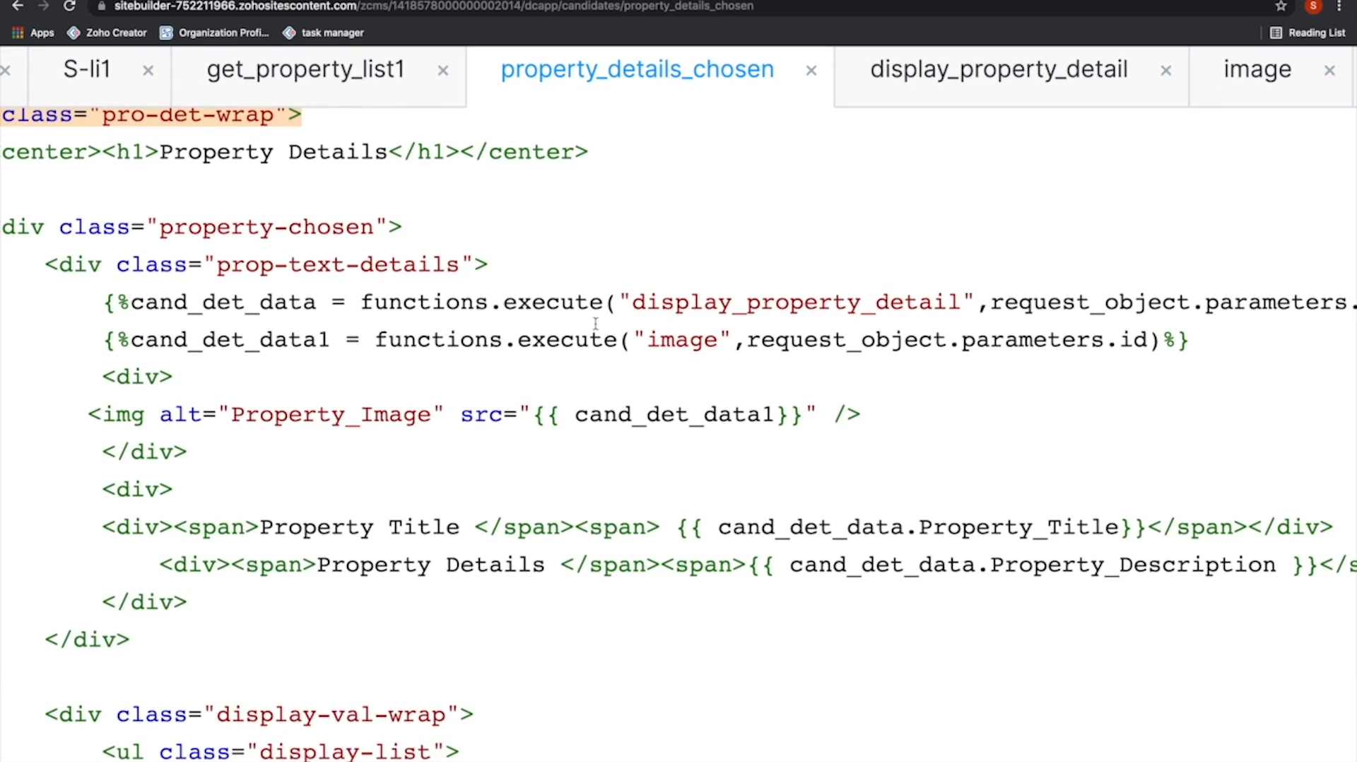
pyautogui.doubleClick(748, 305)
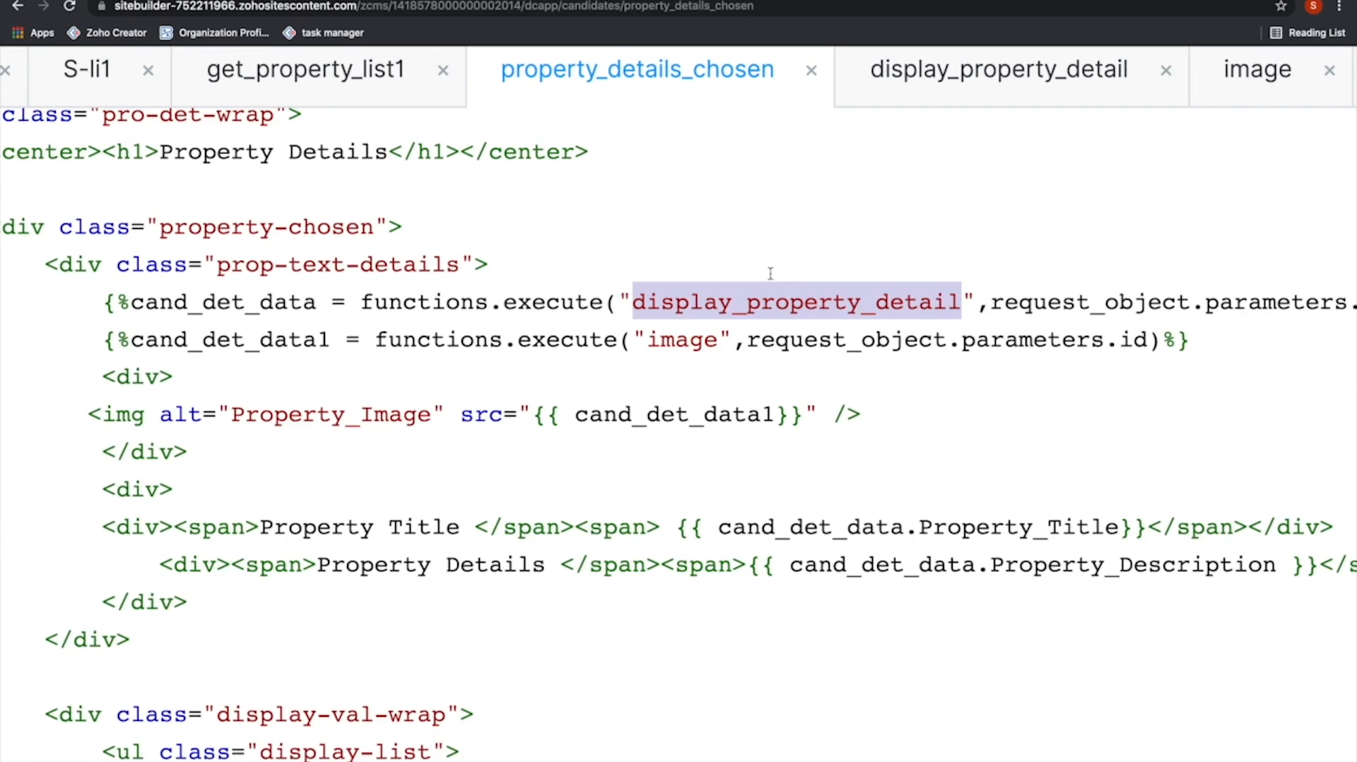
pyautogui.click(970, 83)
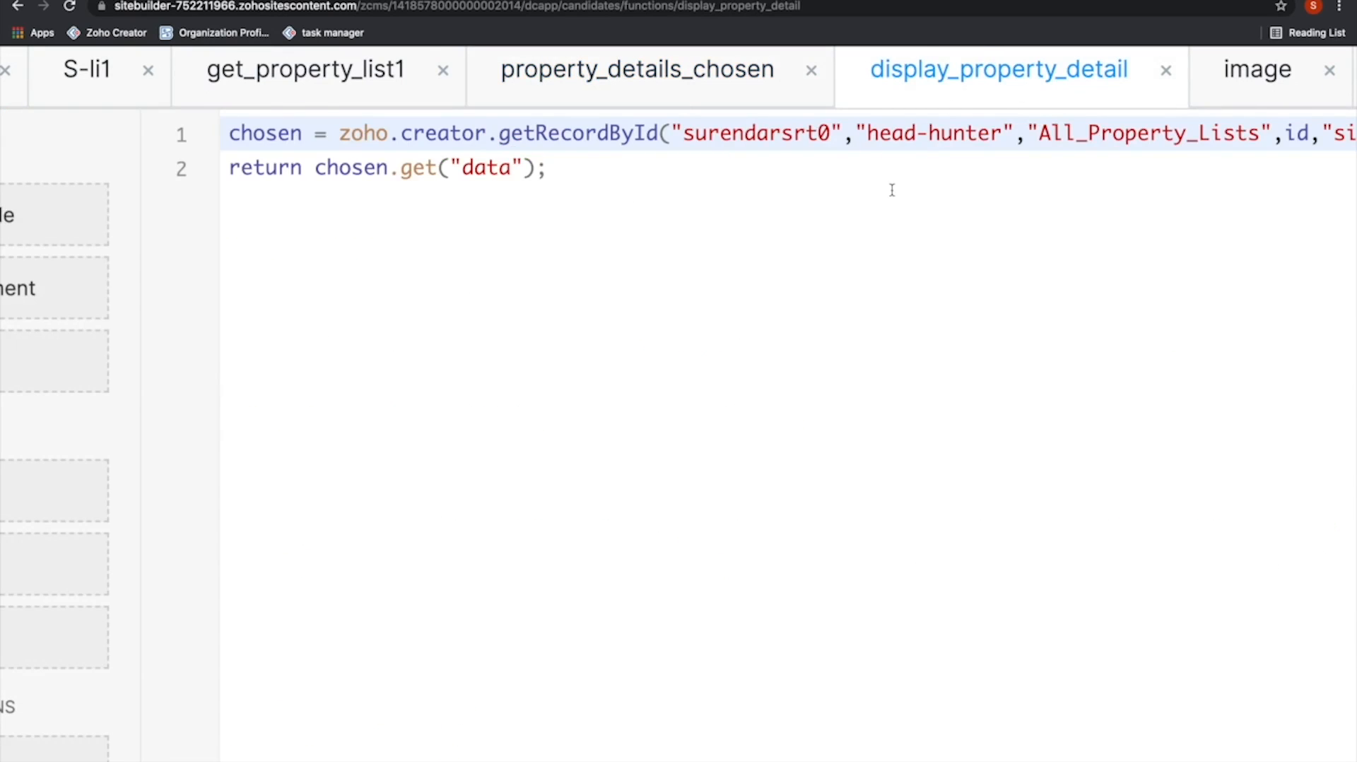
pyautogui.hscroll(1, 892, 190)
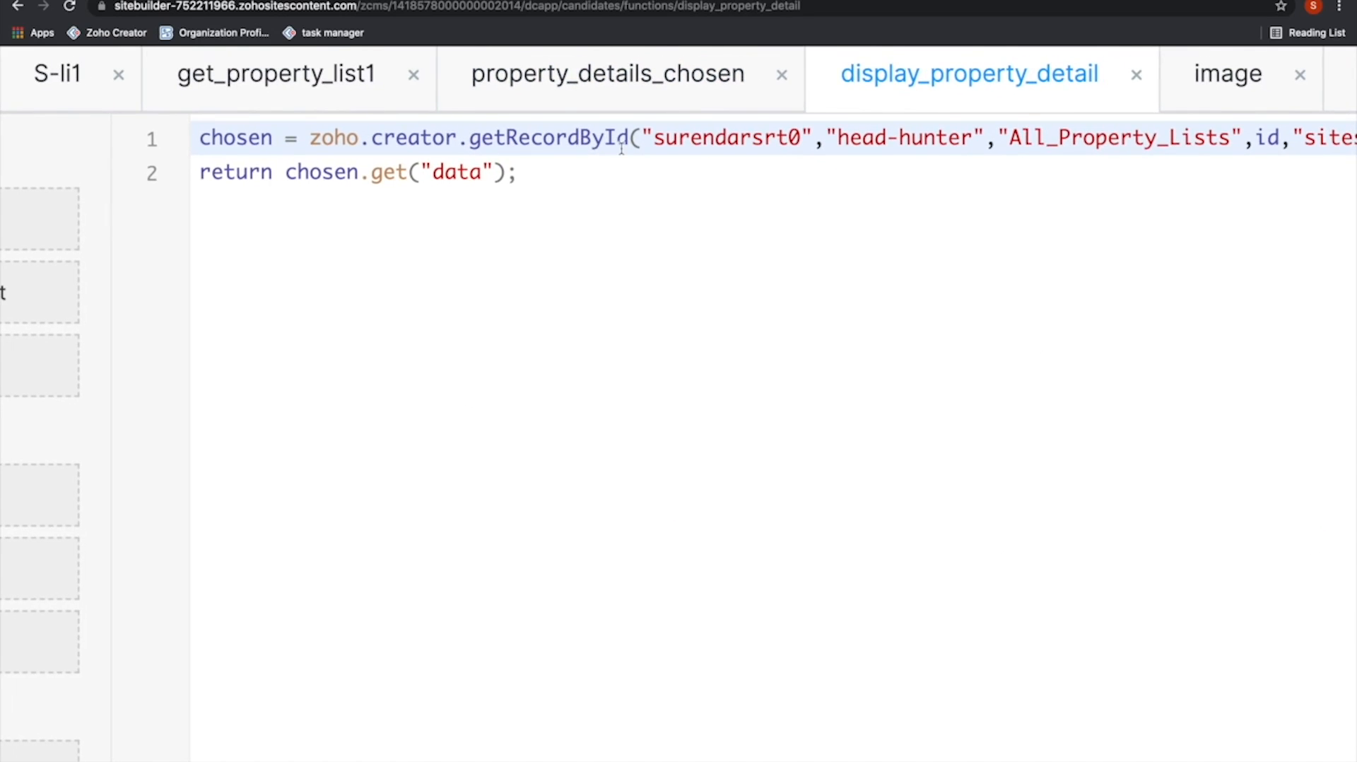
# Return to the property_details_chosen view and review its request_object.parameters.id arguments and the Property Title and Property Details lines
pyautogui.click(626, 100)
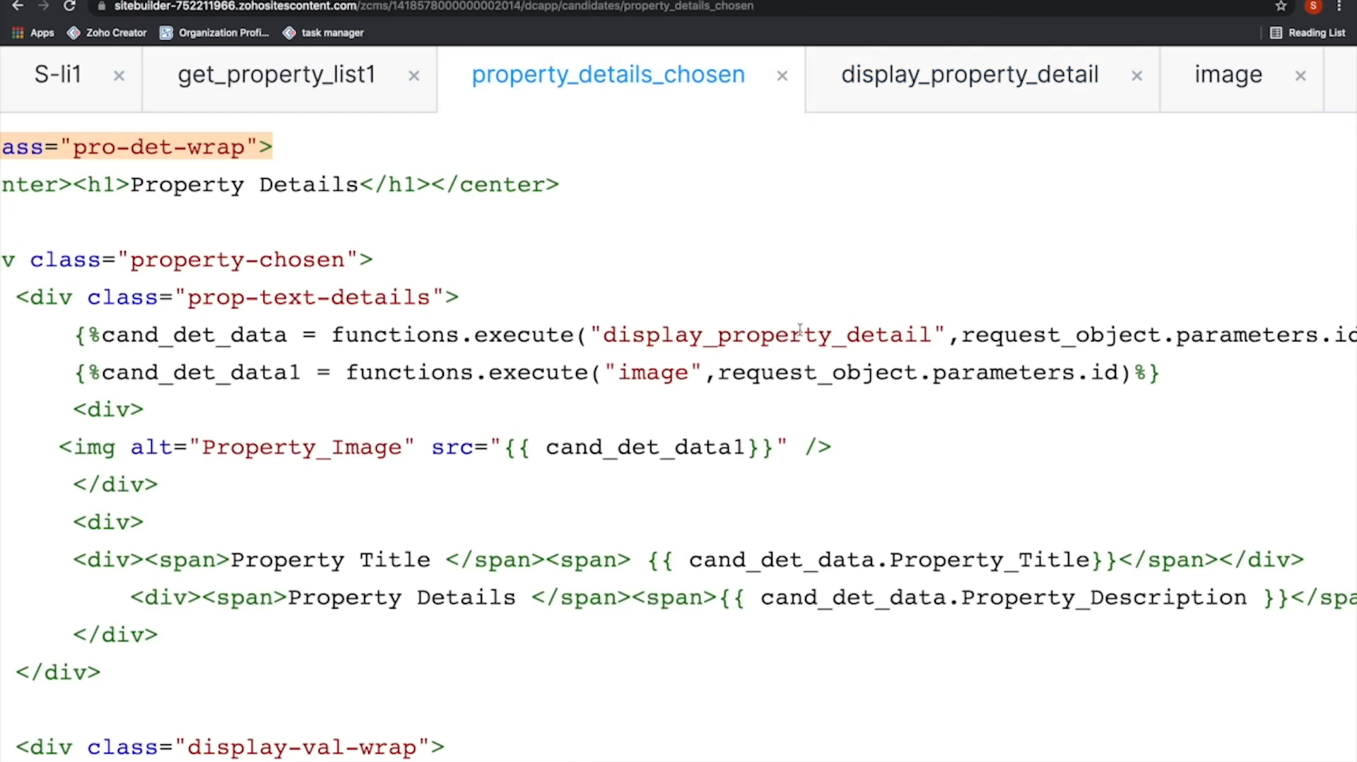
pyautogui.hscroll(5, 1169, 336)
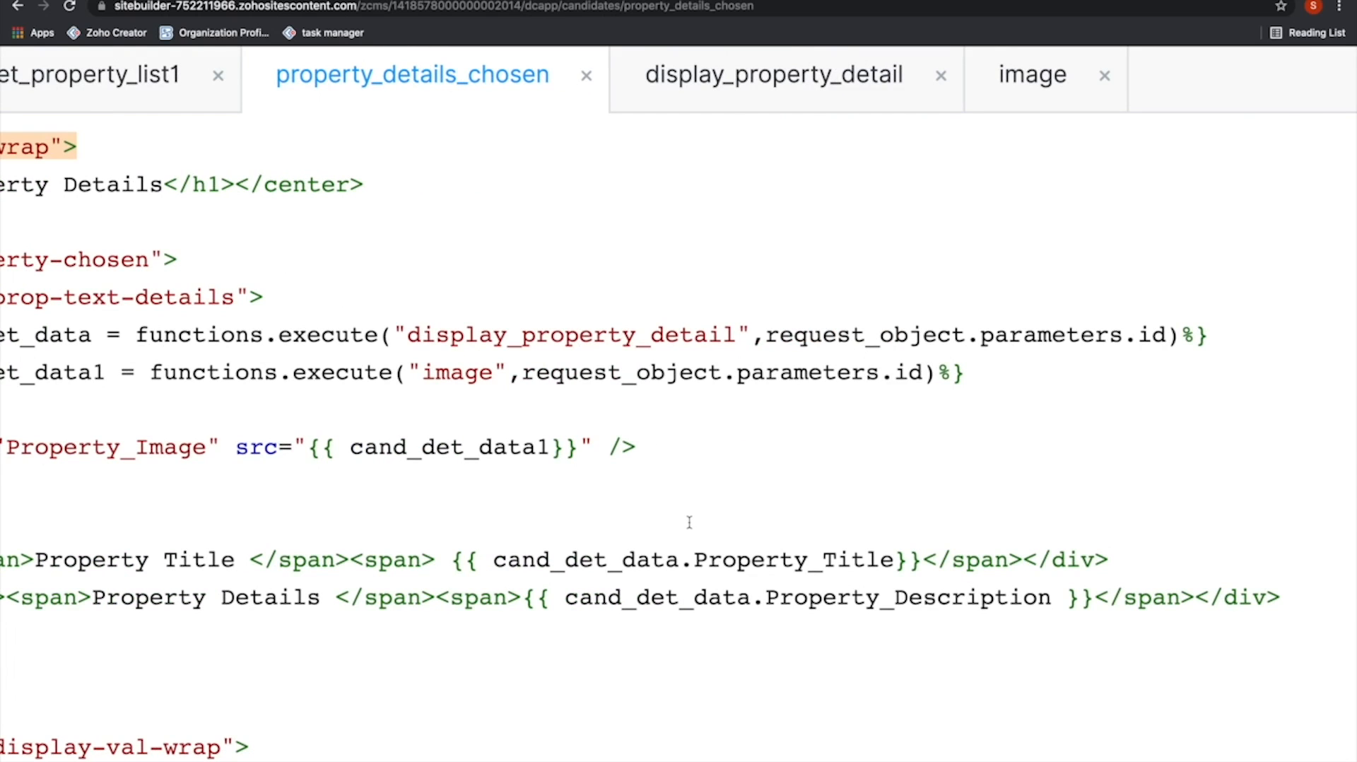
pyautogui.hscroll(-2, 689, 521)
pyautogui.scroll(-1, 689, 521)
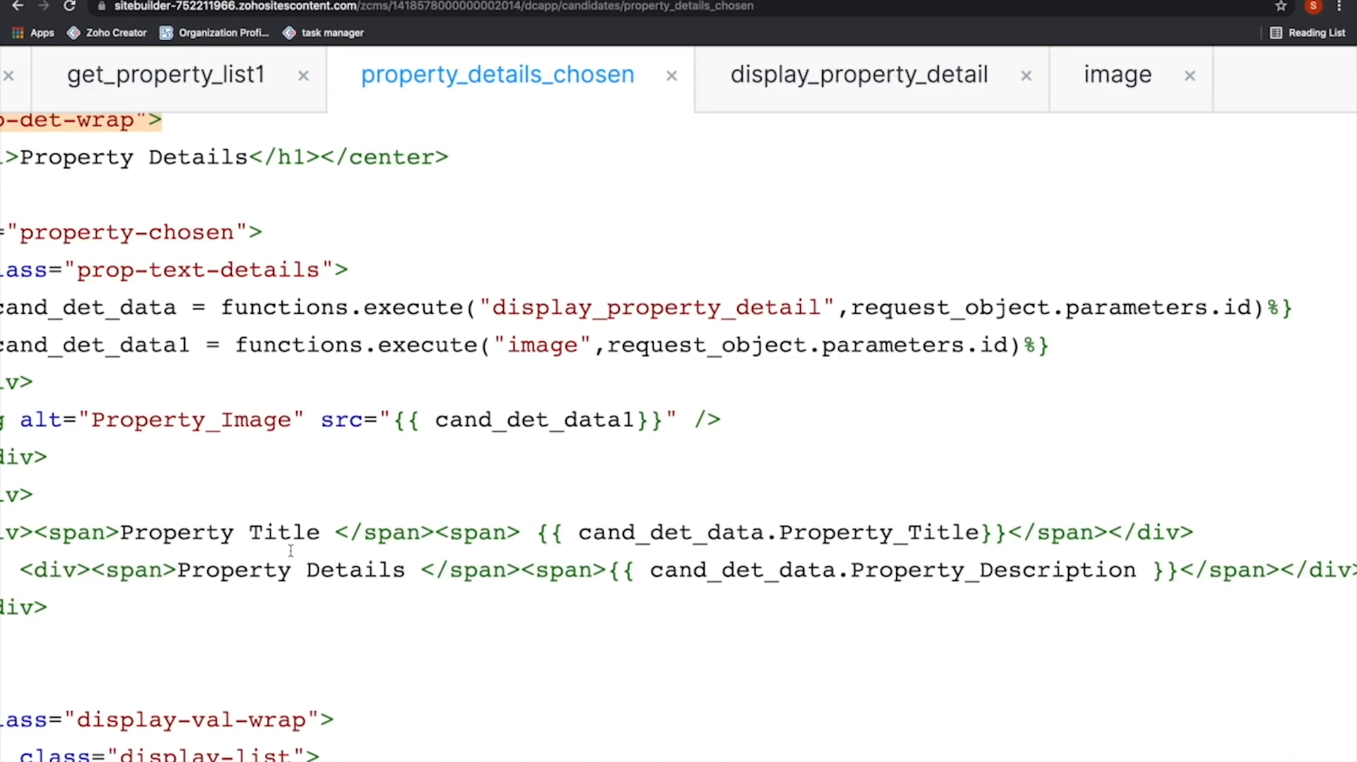
# Compare the view's code with the Home In ECR details page on the live site, from the property title to the Interested option
pyautogui.hotkey('ctrl', 'Left')
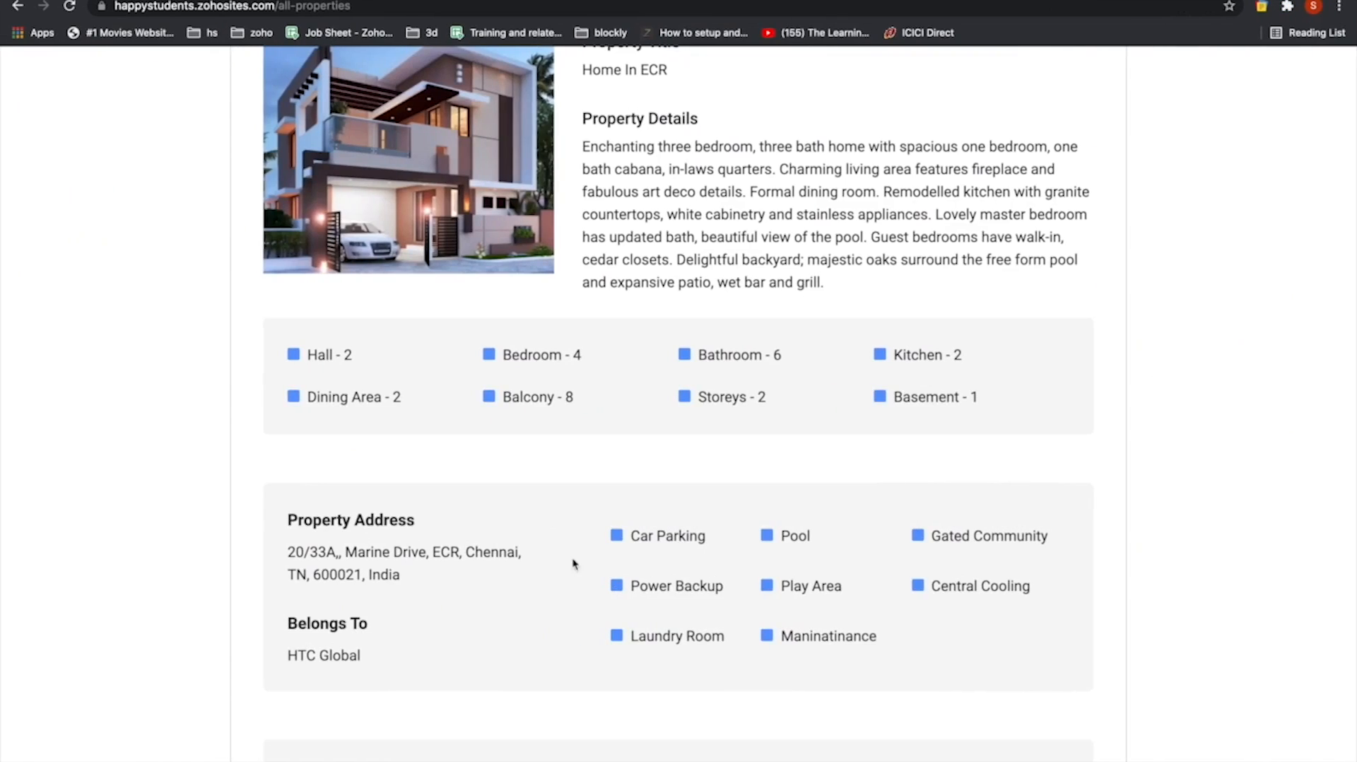
pyautogui.scroll(3, 658, 424)
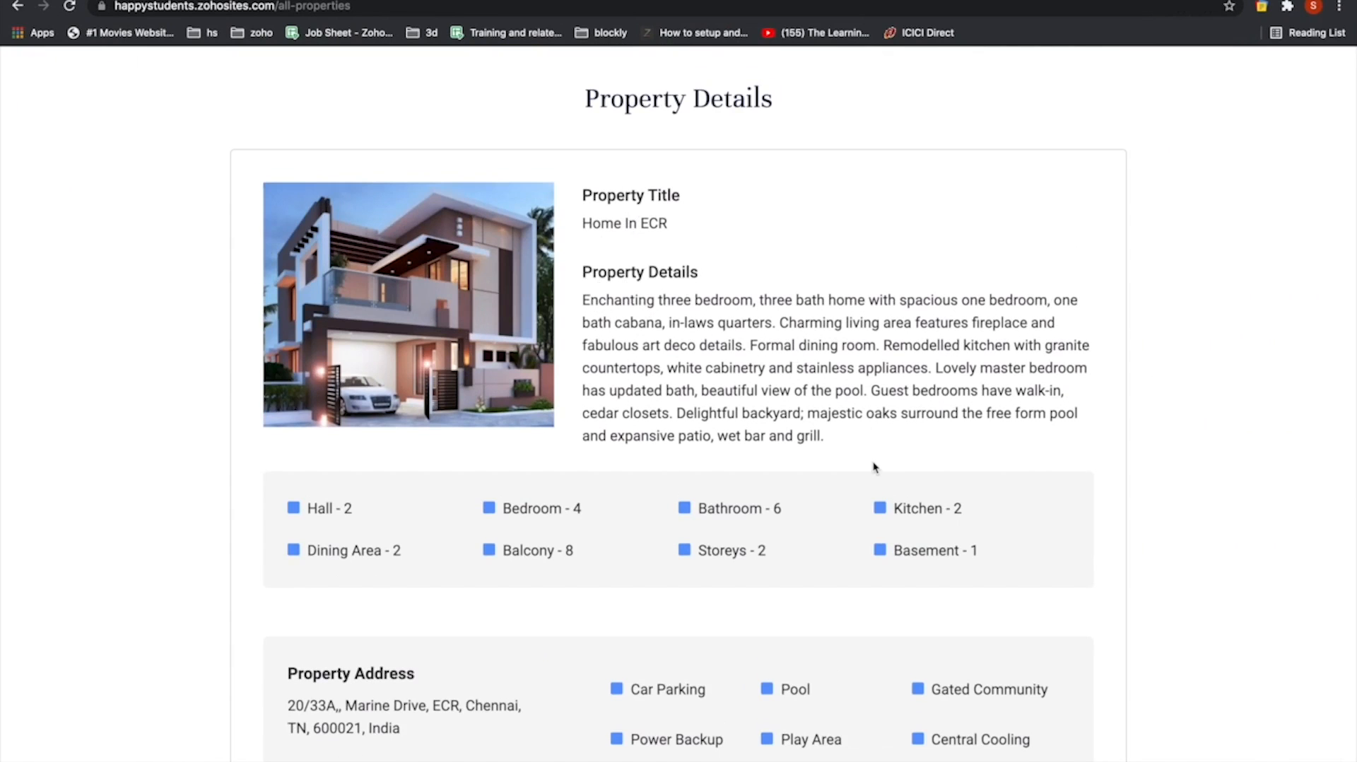
pyautogui.hotkey('ctrl', 'Right')
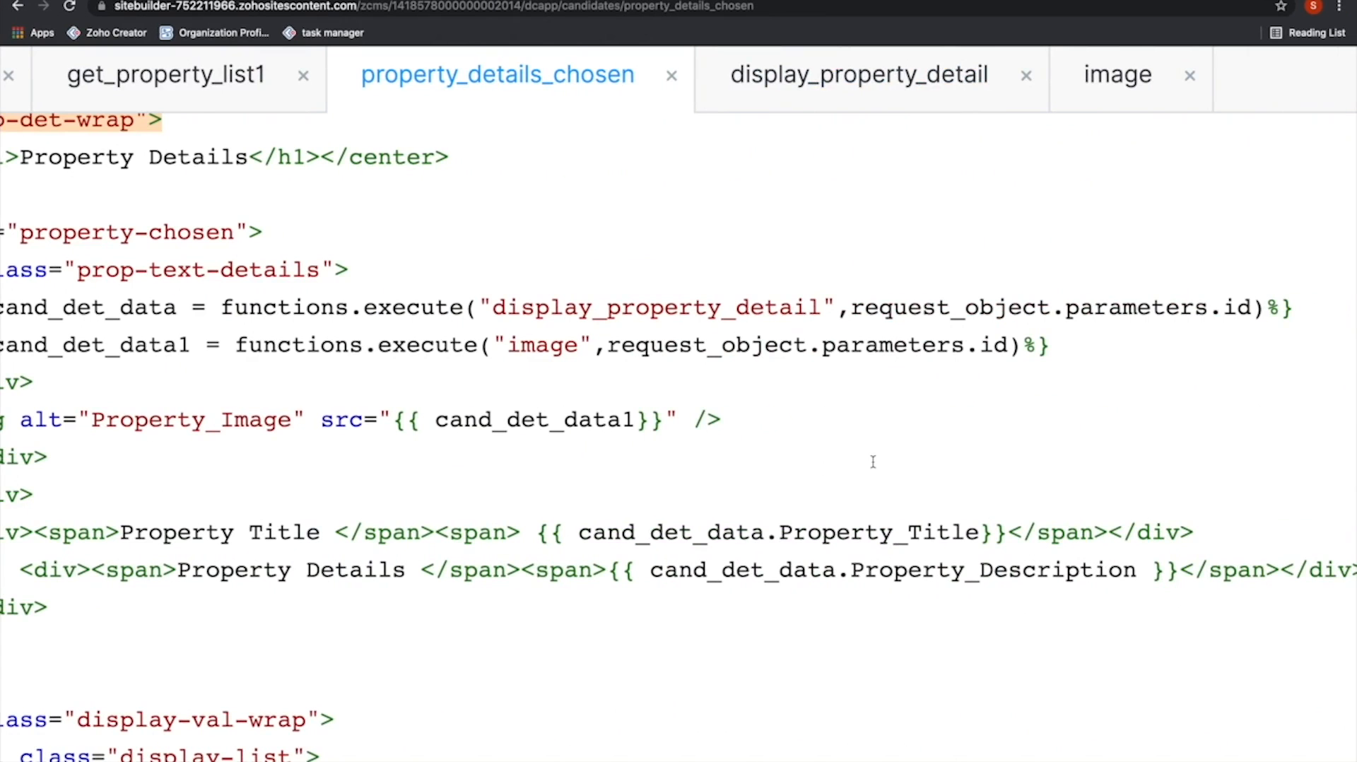
pyautogui.hotkey('ctrl', 'Left')
pyautogui.scroll(-2, 576, 489)
pyautogui.scroll(-3, 576, 489)
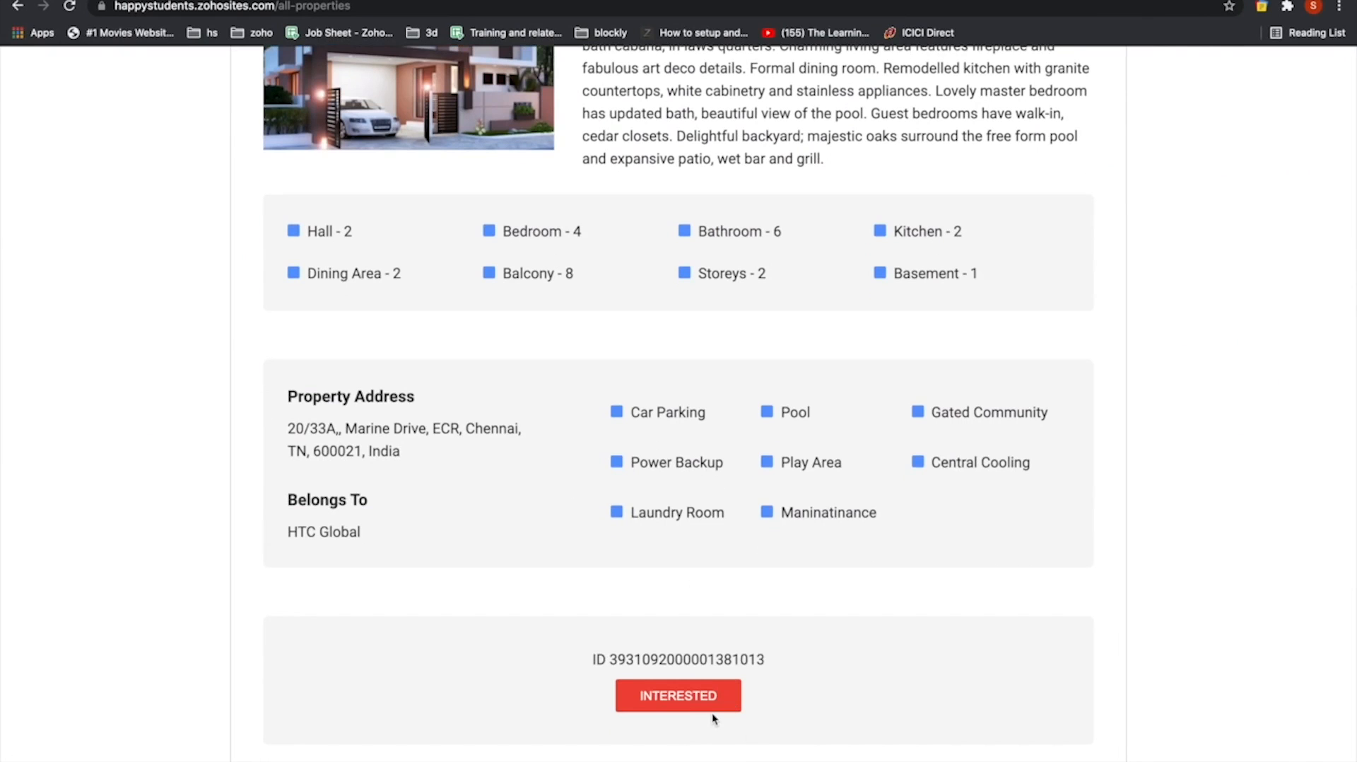
pyautogui.hotkey('ctrl', 'Right')
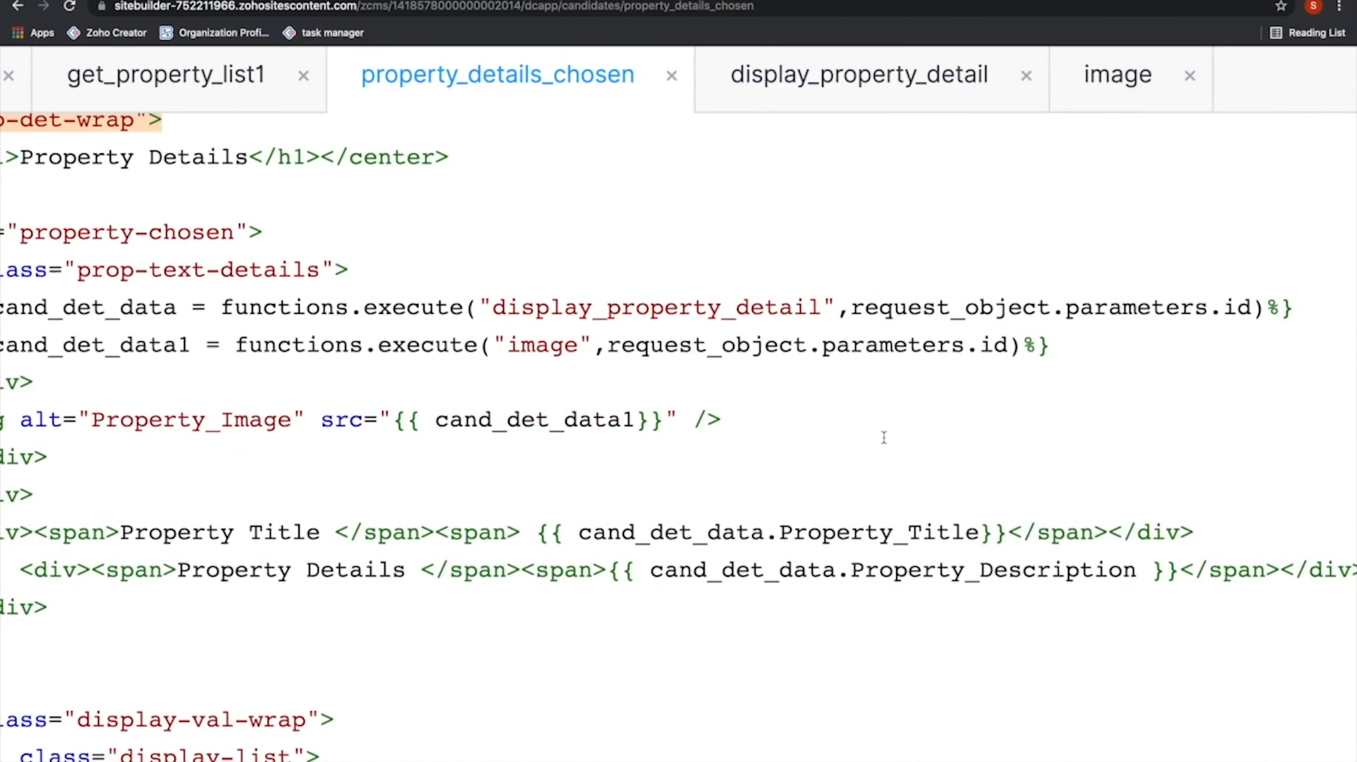
# Examine the amenities loop and the Interested button's update_info class and dc-bind-click attribute in the property_details_chosen code
pyautogui.click(761, 578)
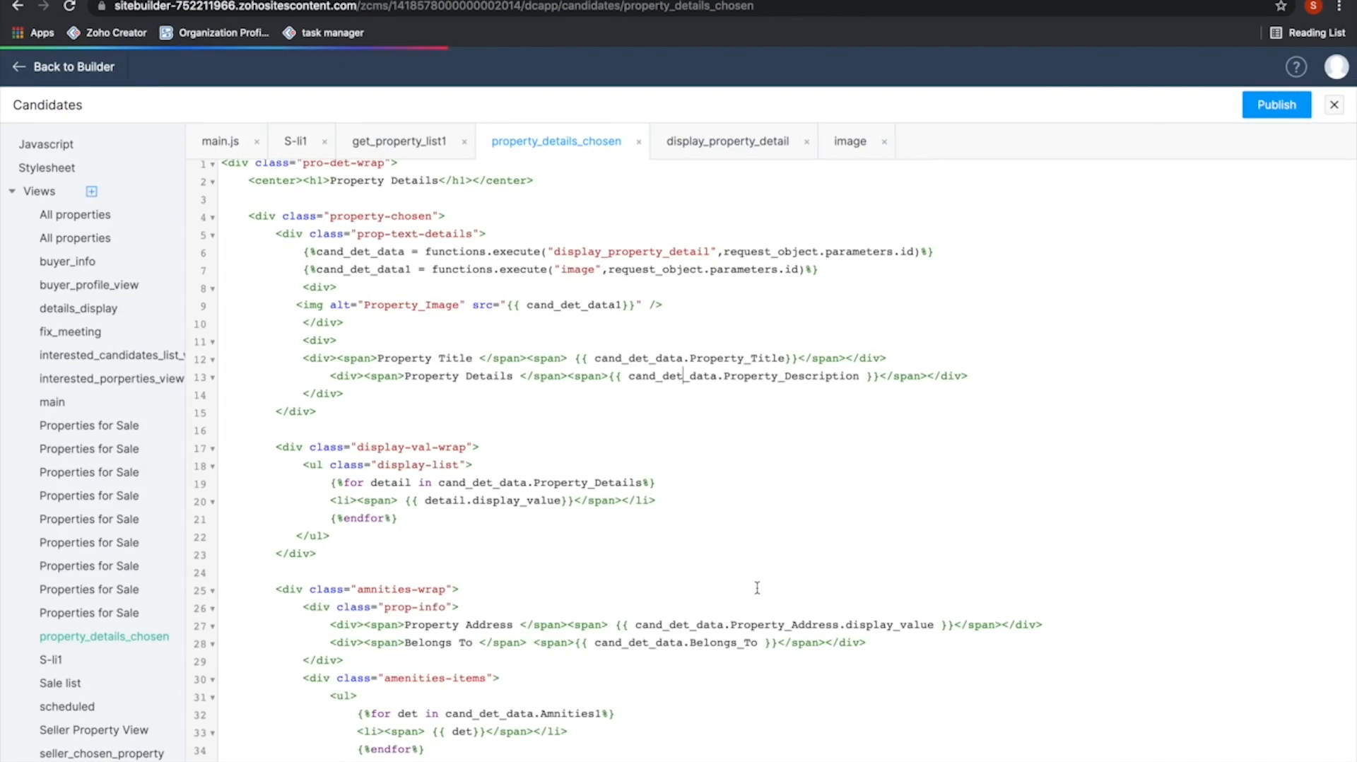
pyautogui.scroll(-3, 759, 585)
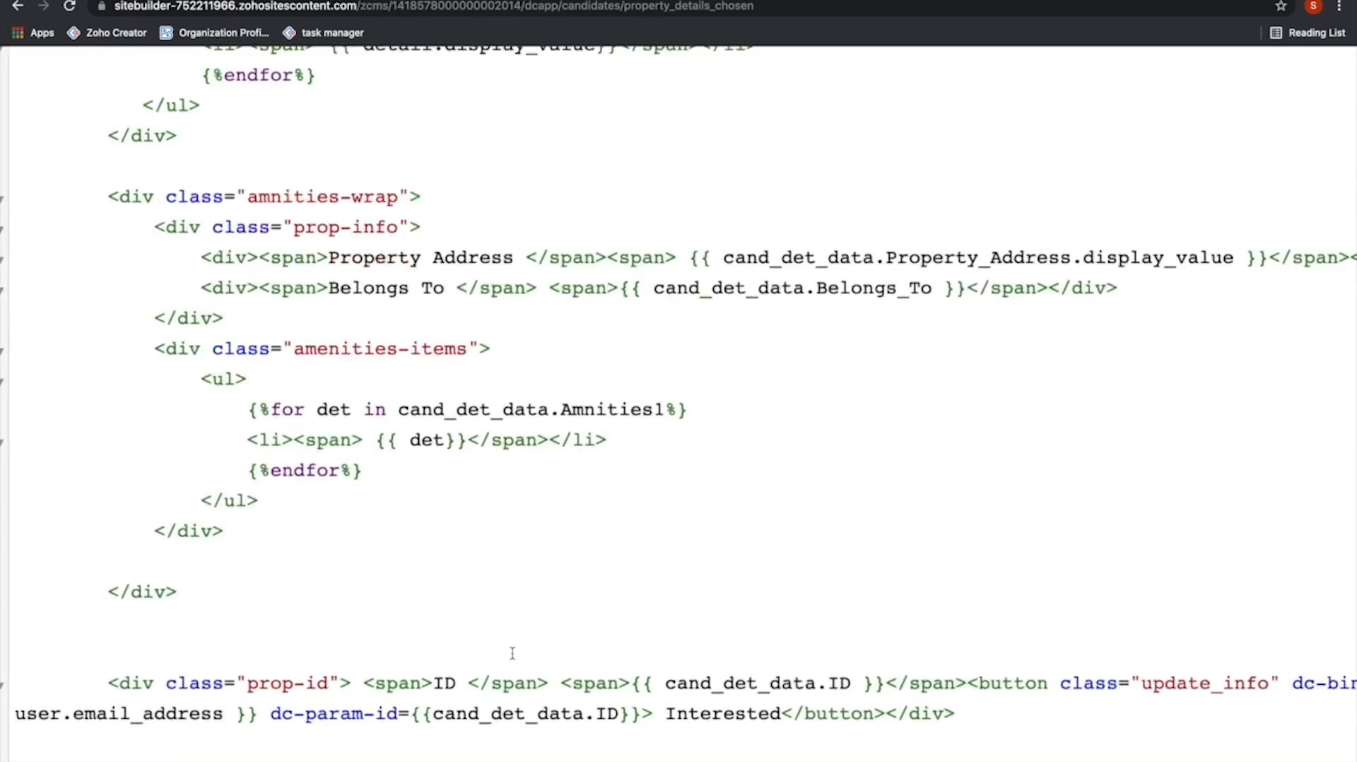
pyautogui.hscroll(-1, 512, 654)
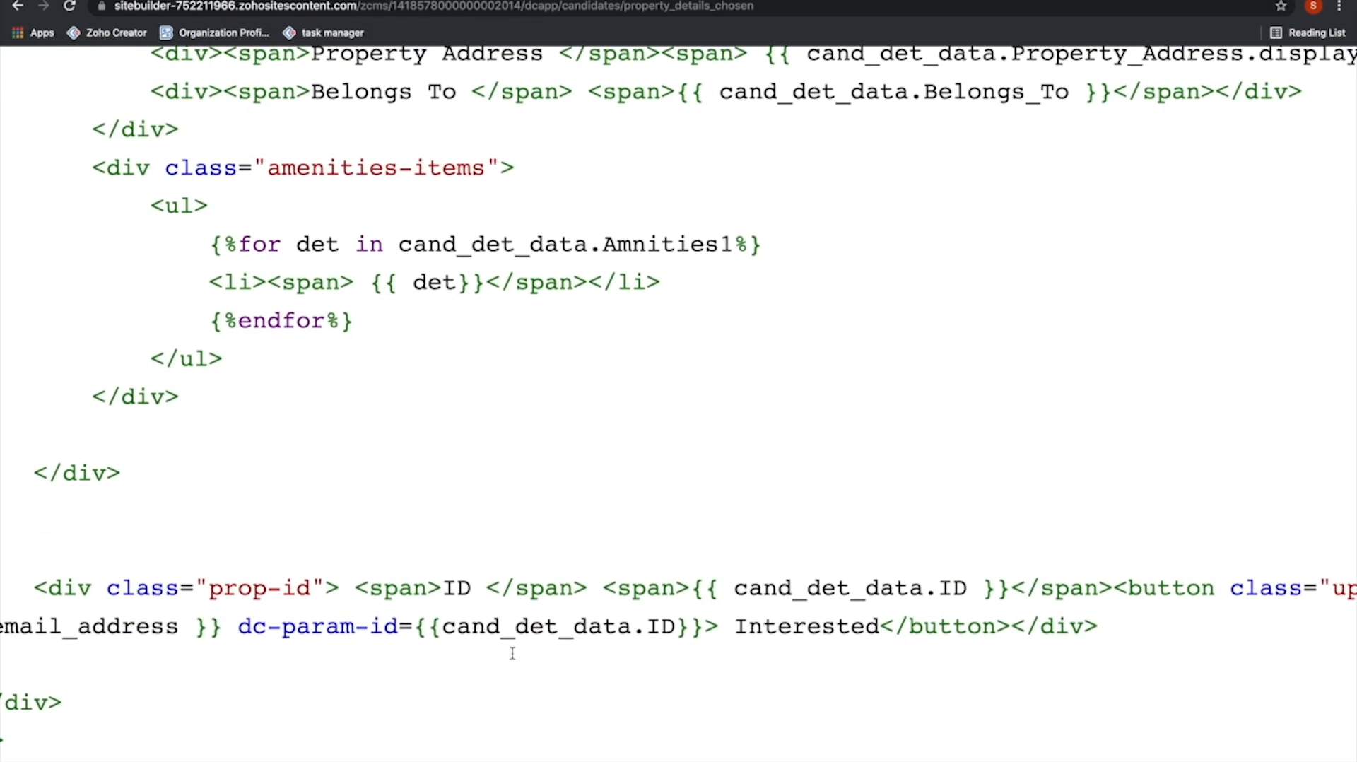
pyautogui.hscroll(4, 512, 654)
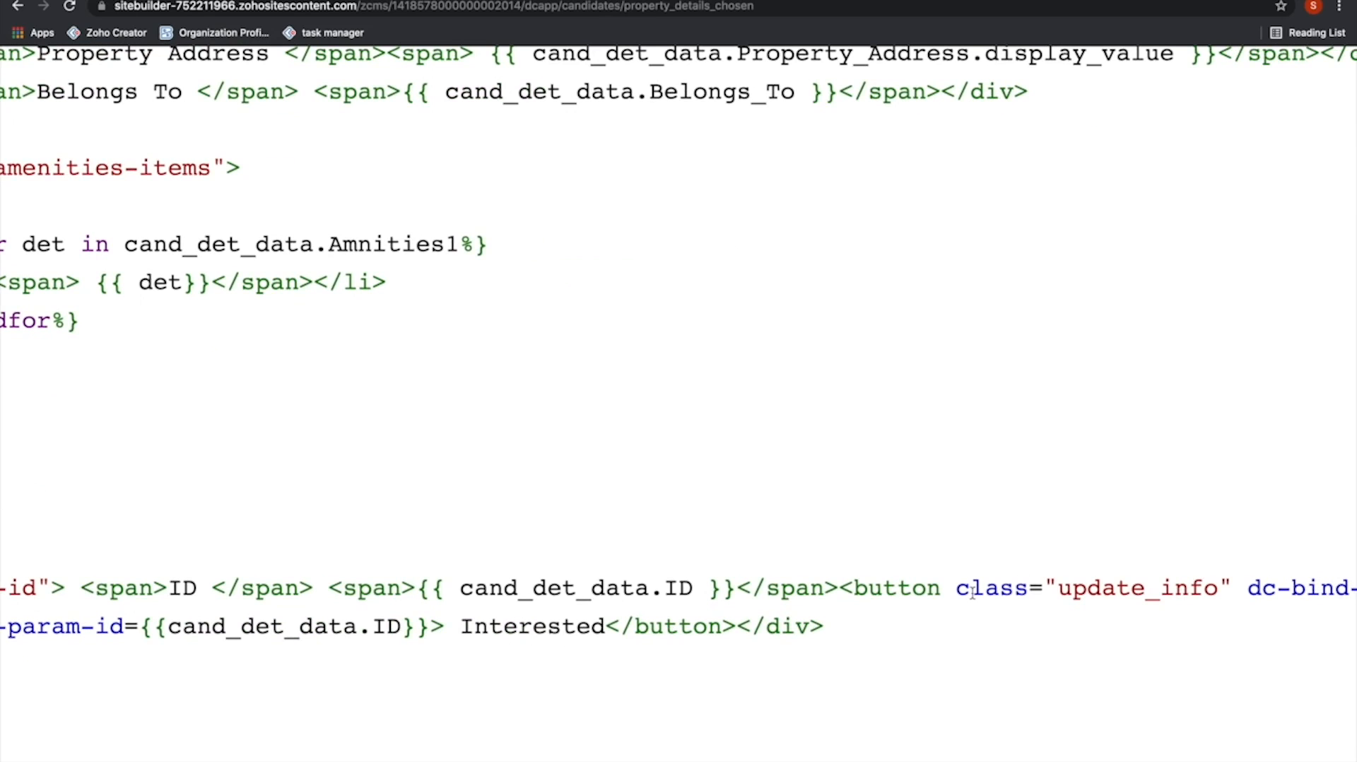
pyautogui.hscroll(6, 972, 592)
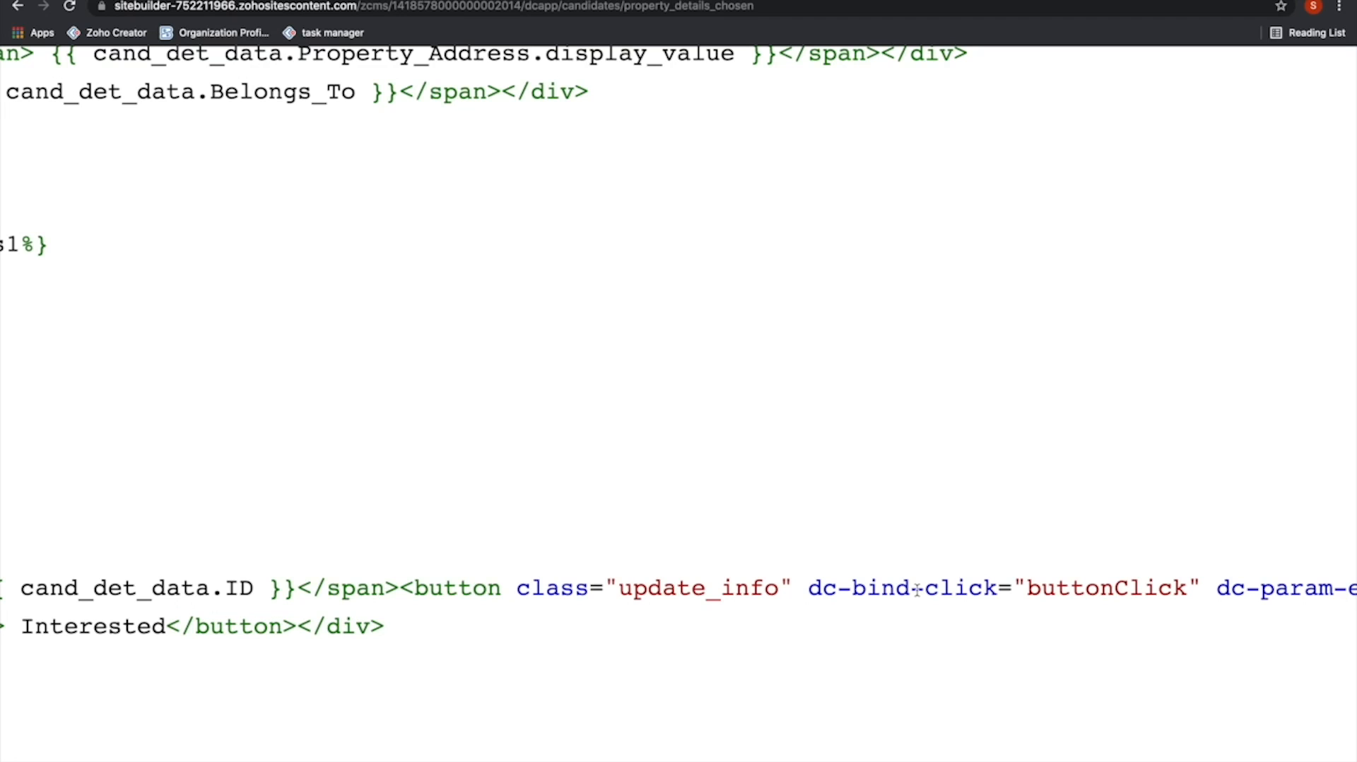
# Register interest in the Home In ECR property on the live site and return to the view code
pyautogui.hotkey('ctrl', 'Left')
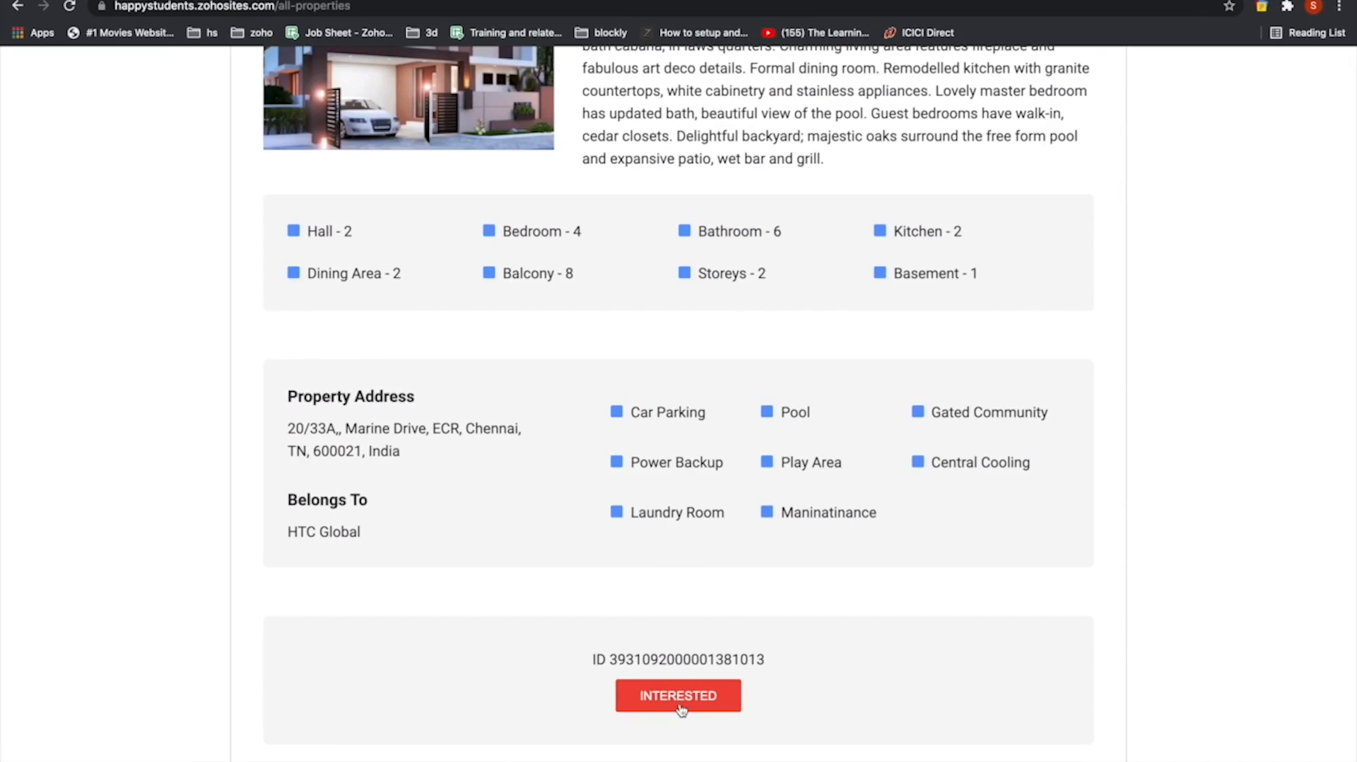
pyautogui.click(681, 709)
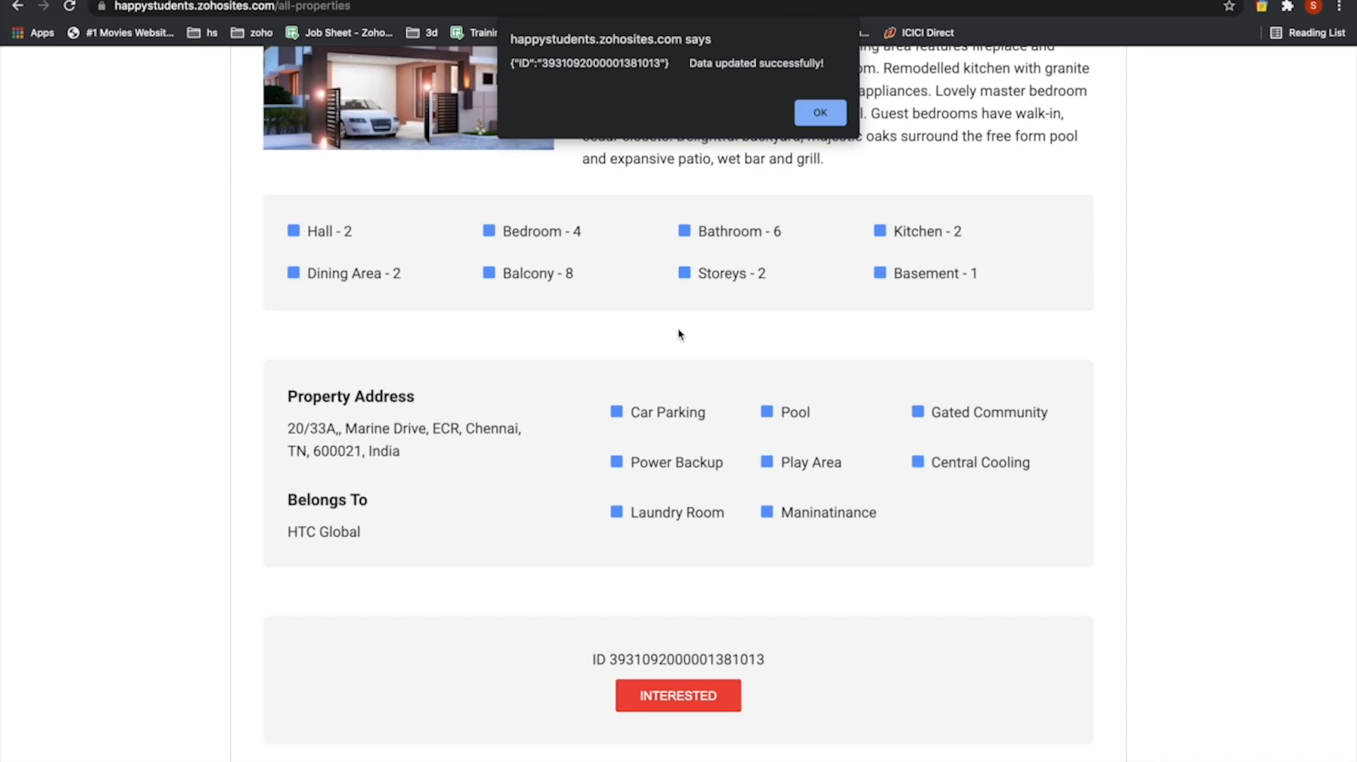
pyautogui.hotkey('ctrl', 'Right')
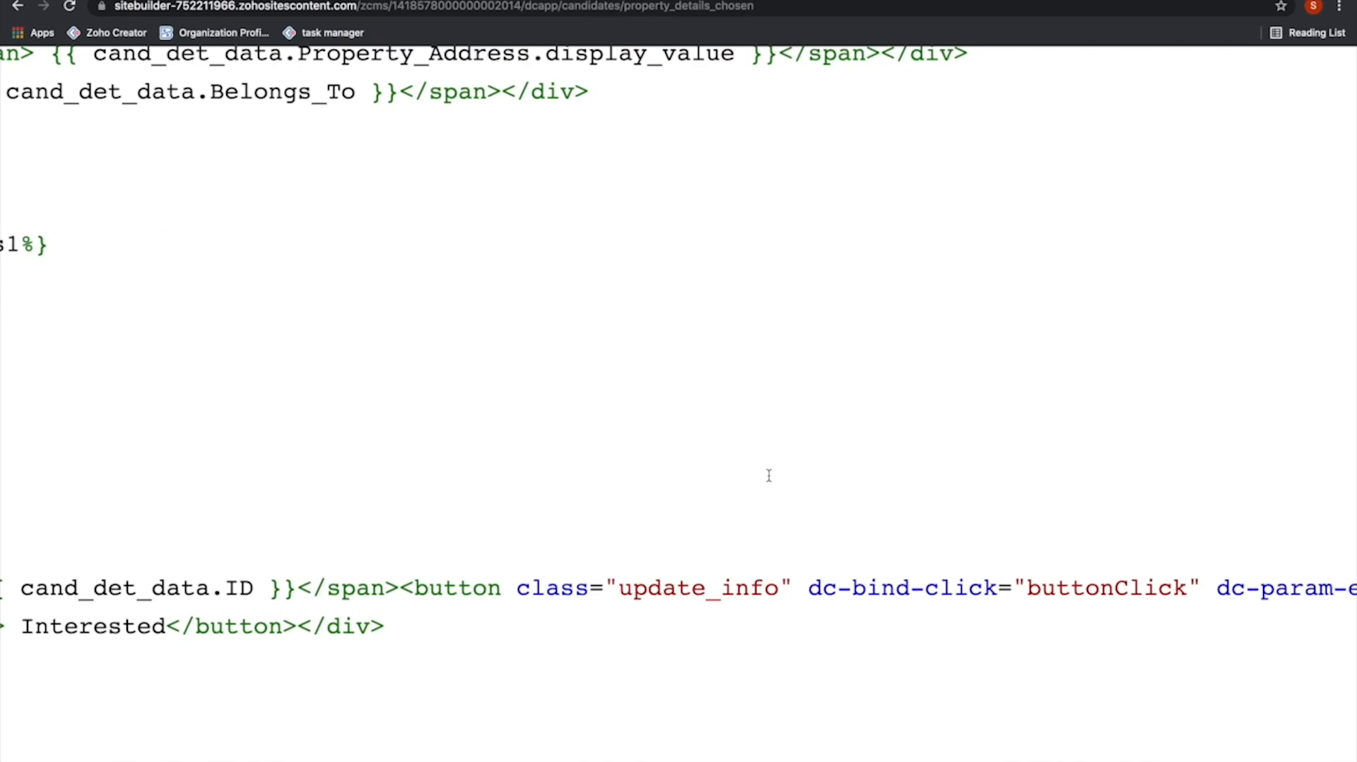
# Open the main.js script and examine its btnClick function, highlighting the buttonClick : btnClick mapping in the return block
pyautogui.scroll(-5, 769, 476)
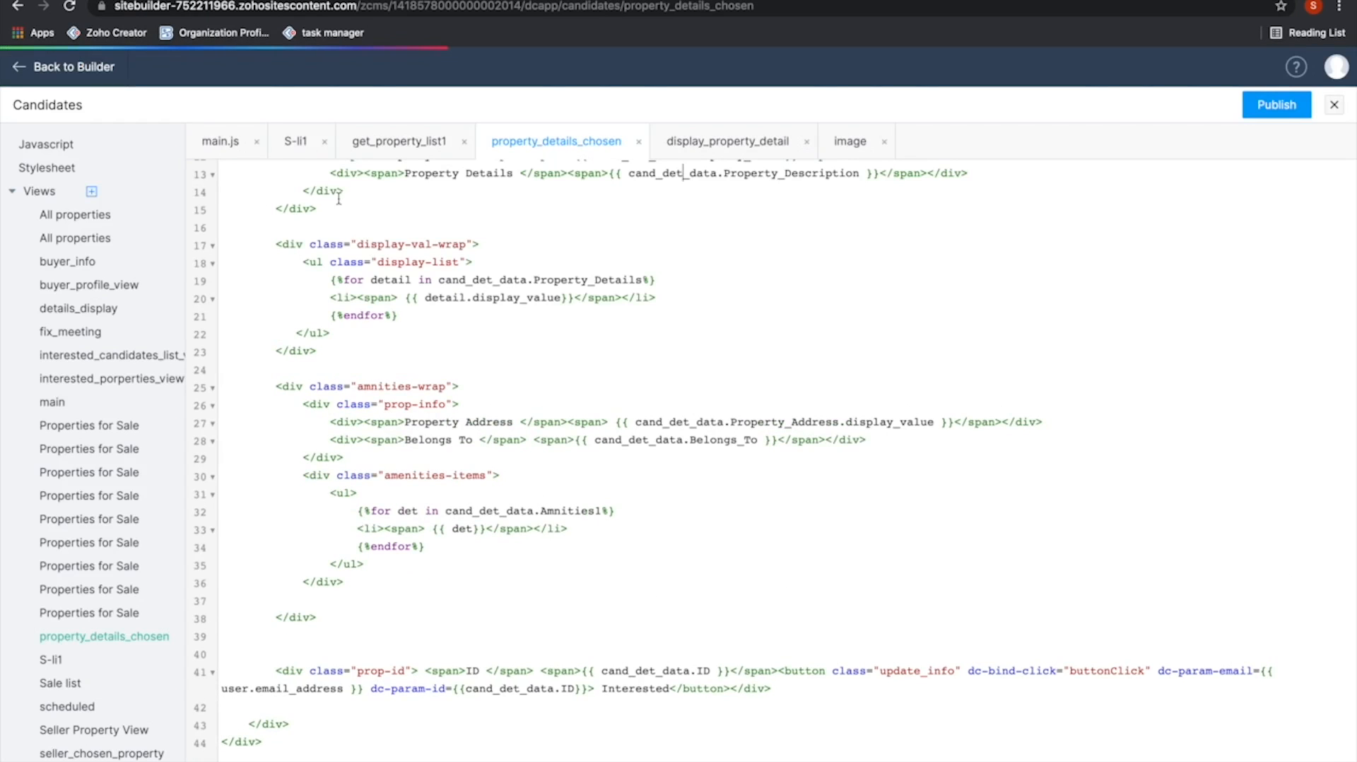
pyautogui.click(48, 146)
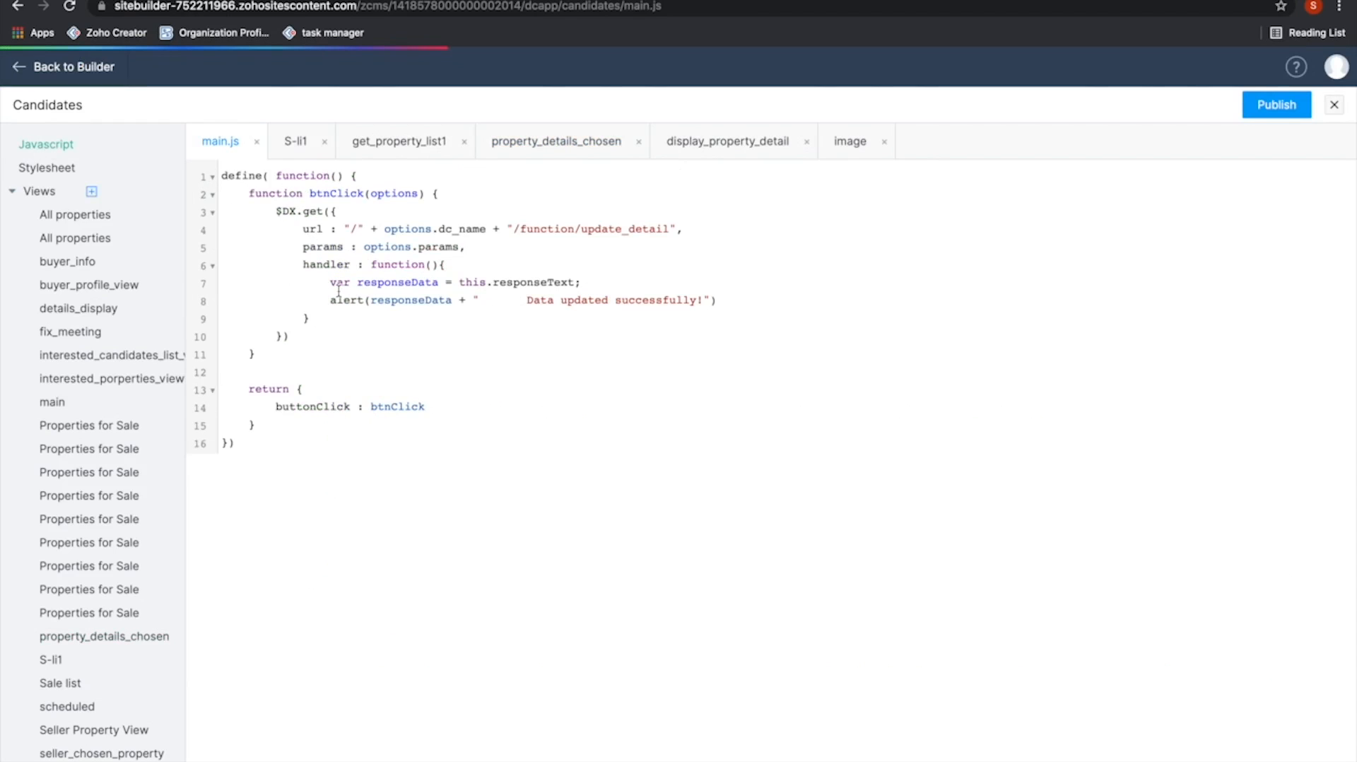
pyautogui.scroll(5, 339, 291)
pyautogui.scroll(2, 338, 290)
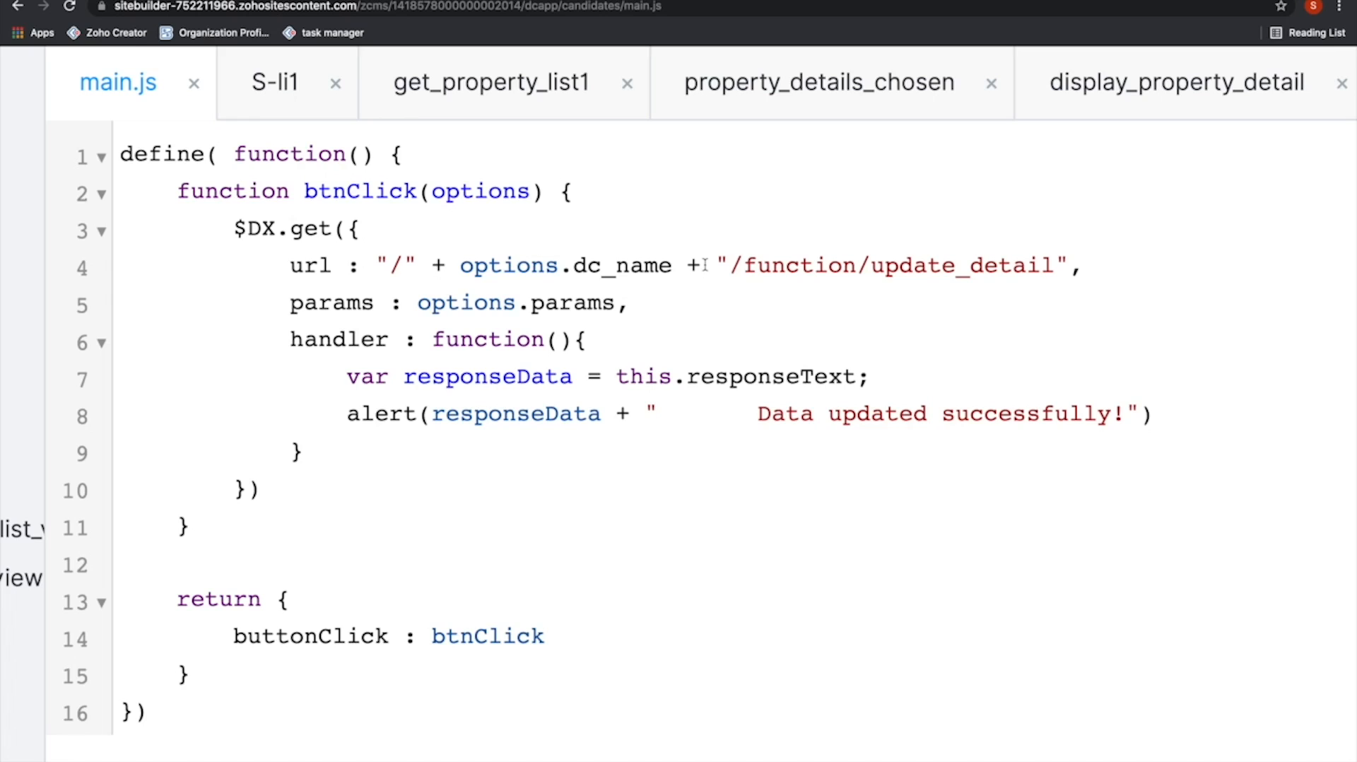
pyautogui.click(303, 639)
pyautogui.doubleClick(301, 646)
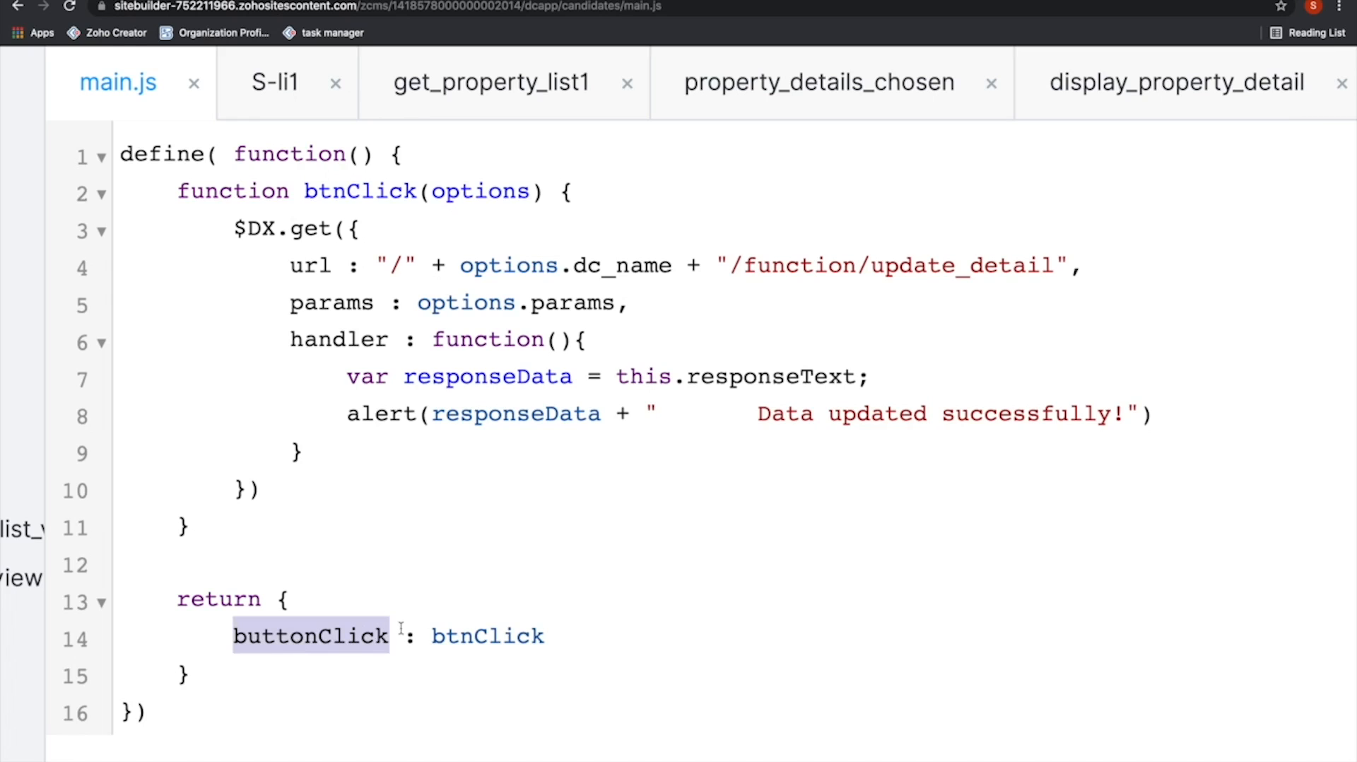
pyautogui.doubleClick(465, 640)
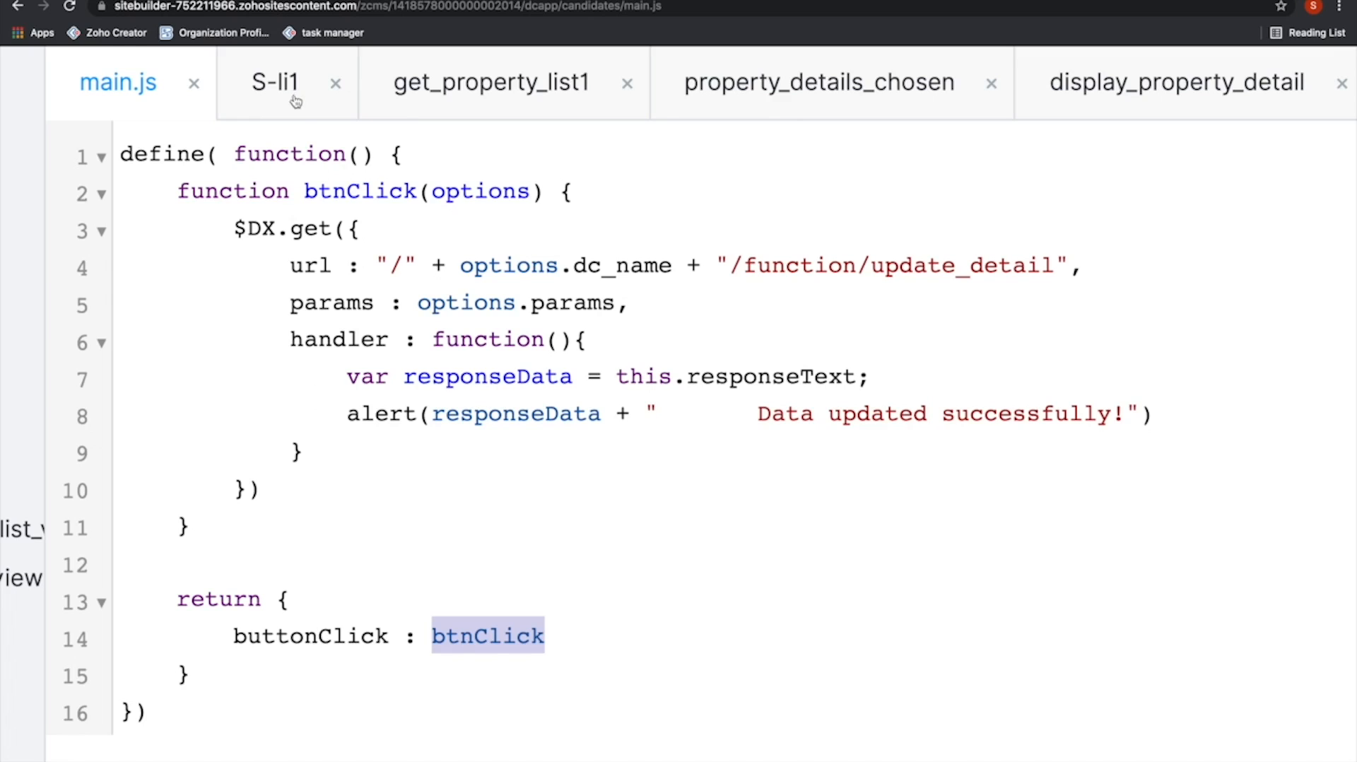
pyautogui.doubleClick(271, 635)
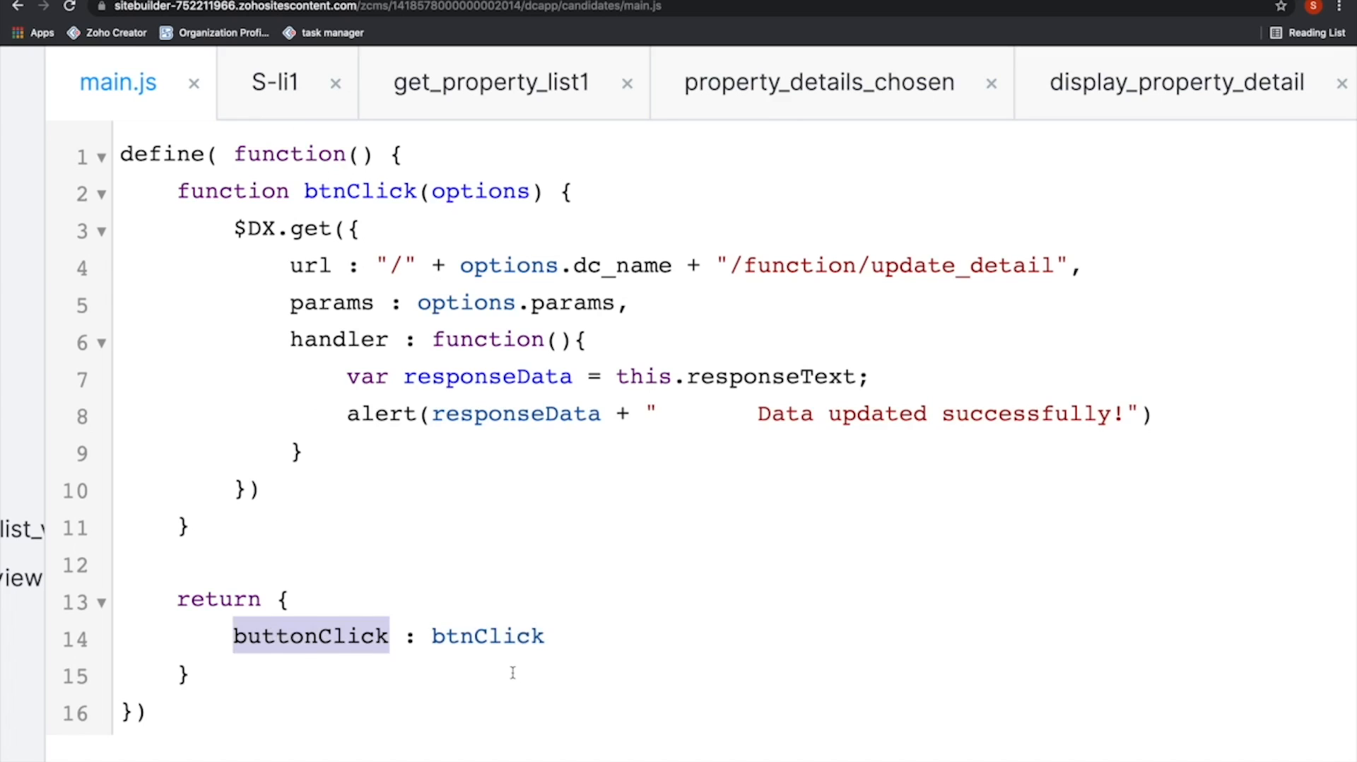
# Return to the property_details_chosen view and highlight the buttonClick value in the Interested button's dc-bind-click attribute
pyautogui.click(305, 86)
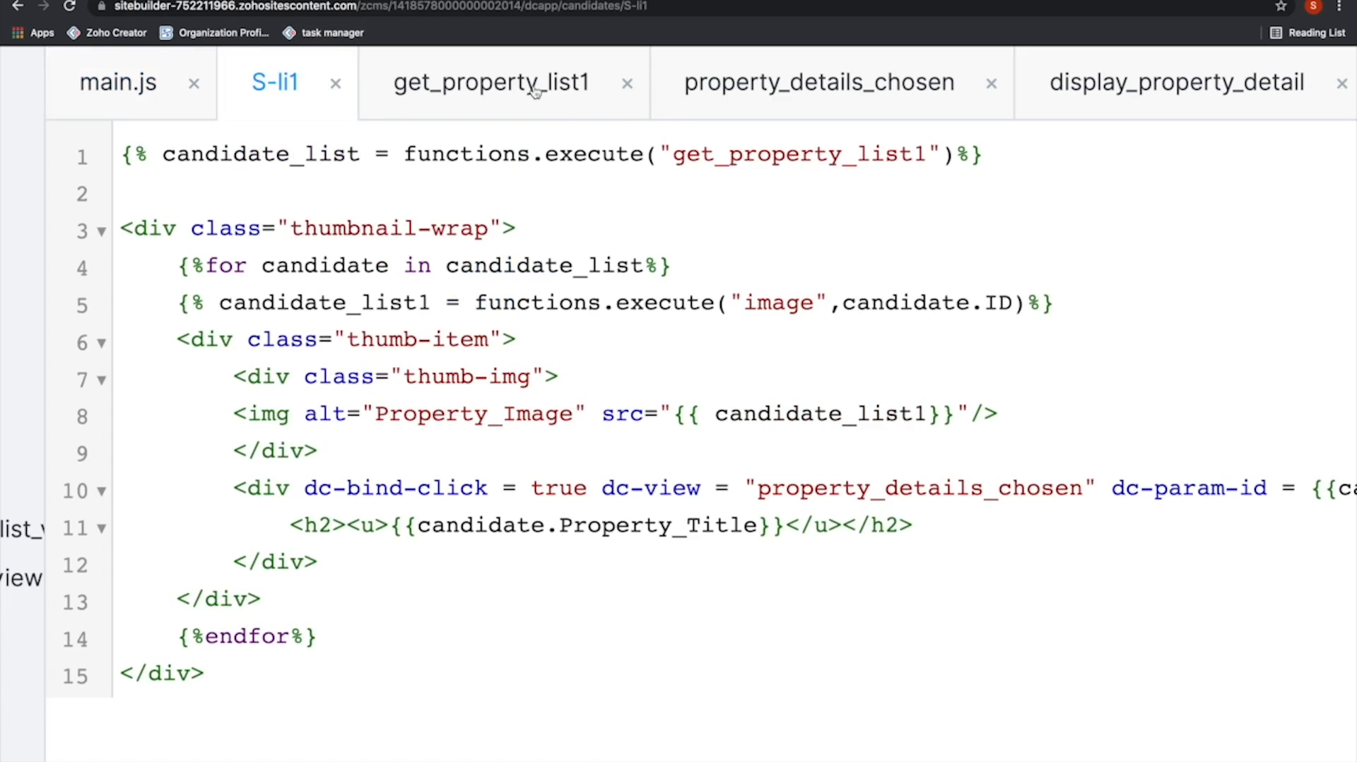
pyautogui.click(761, 96)
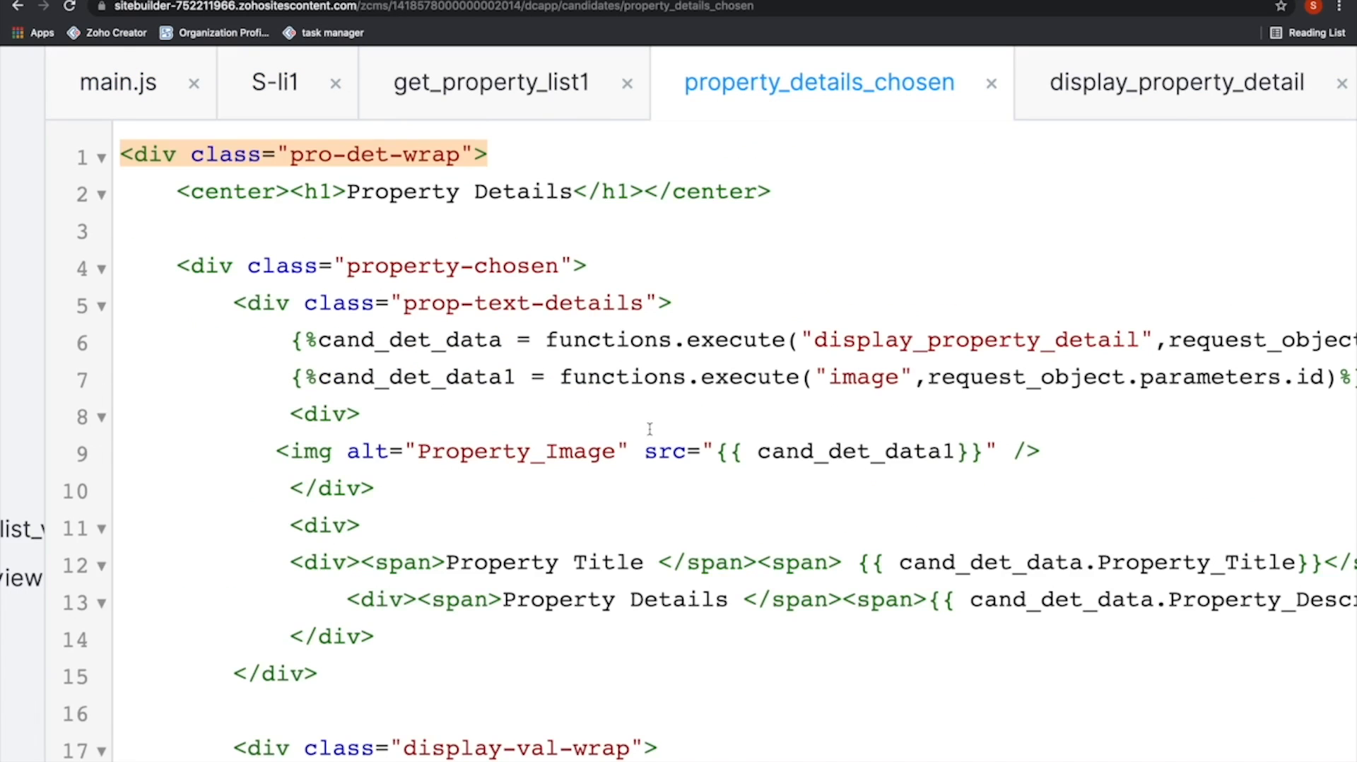
pyautogui.scroll(-1, 649, 427)
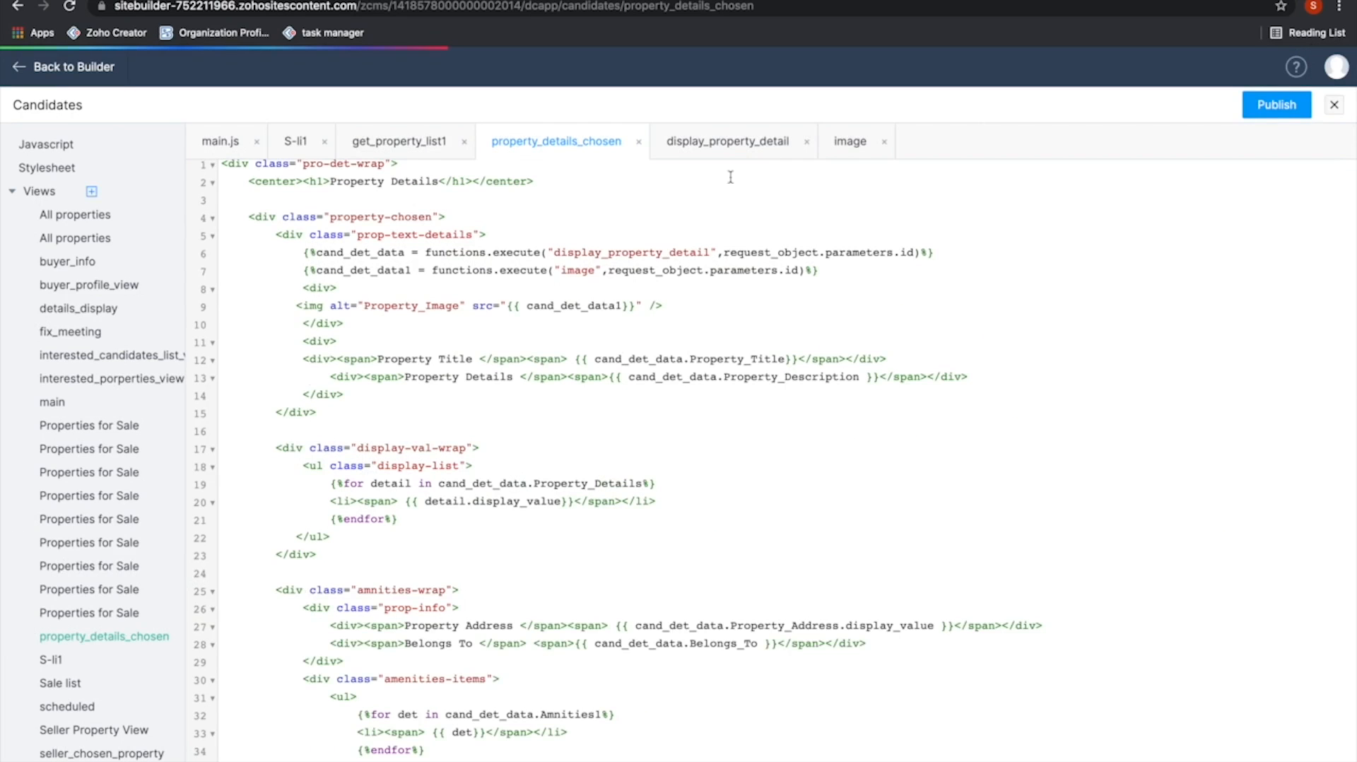
pyautogui.scroll(-3, 414, 711)
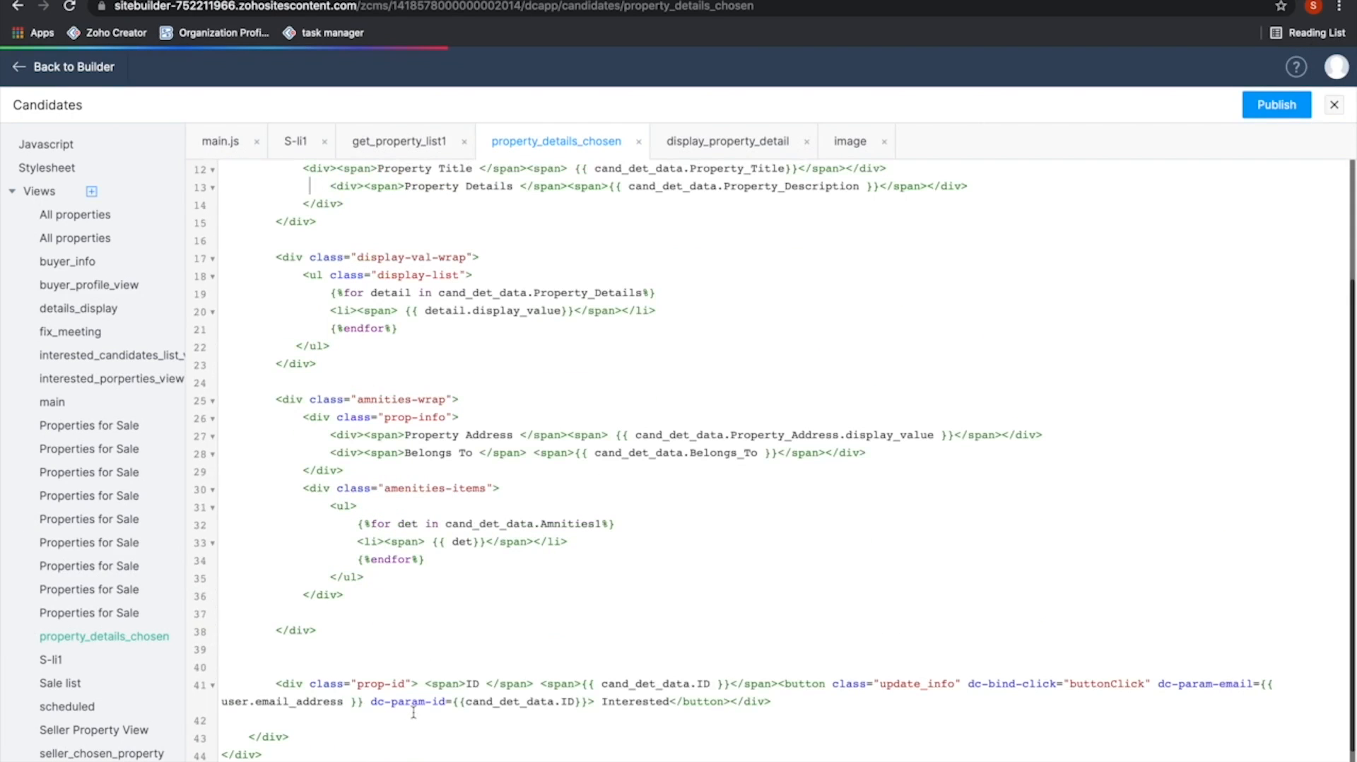
pyautogui.click(414, 713)
pyautogui.scroll(5, 414, 713)
pyautogui.hscroll(8, 414, 712)
pyautogui.hscroll(10, 413, 712)
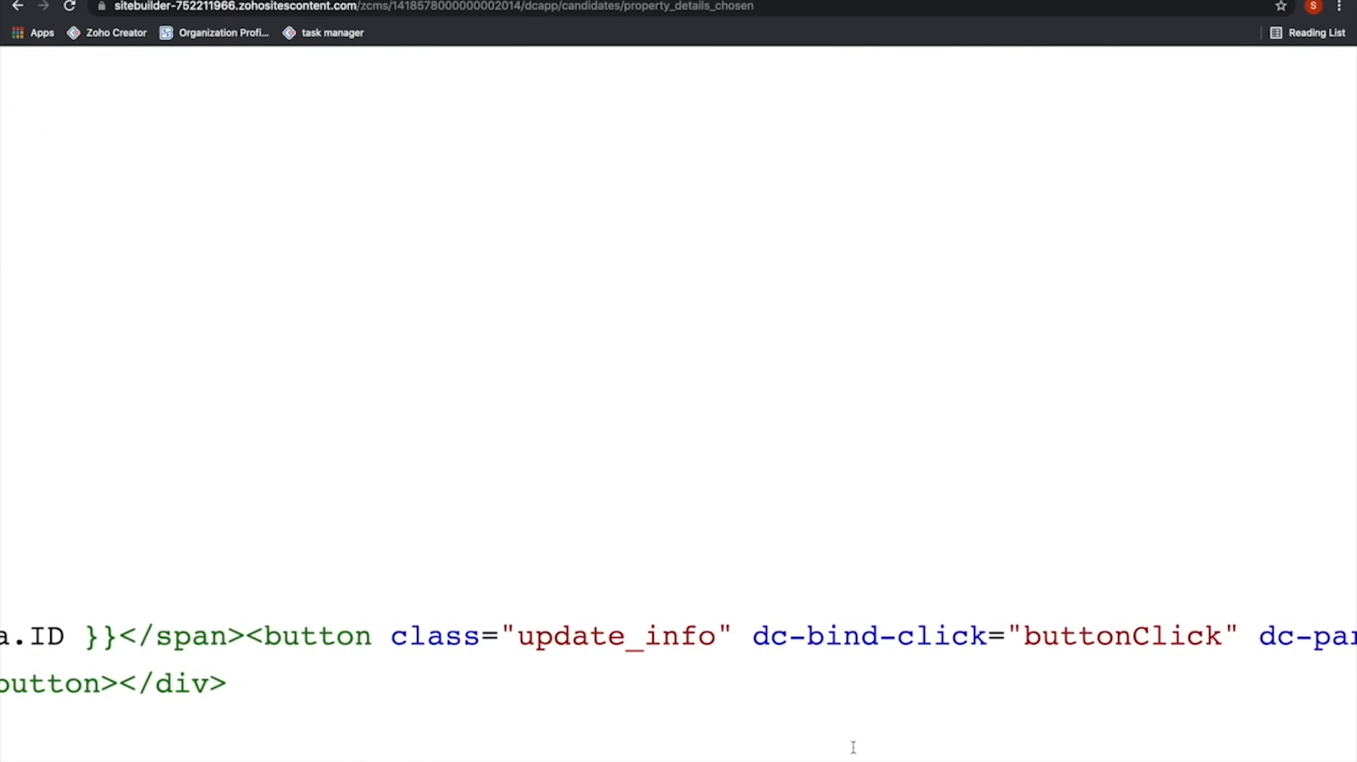
pyautogui.doubleClick(1134, 640)
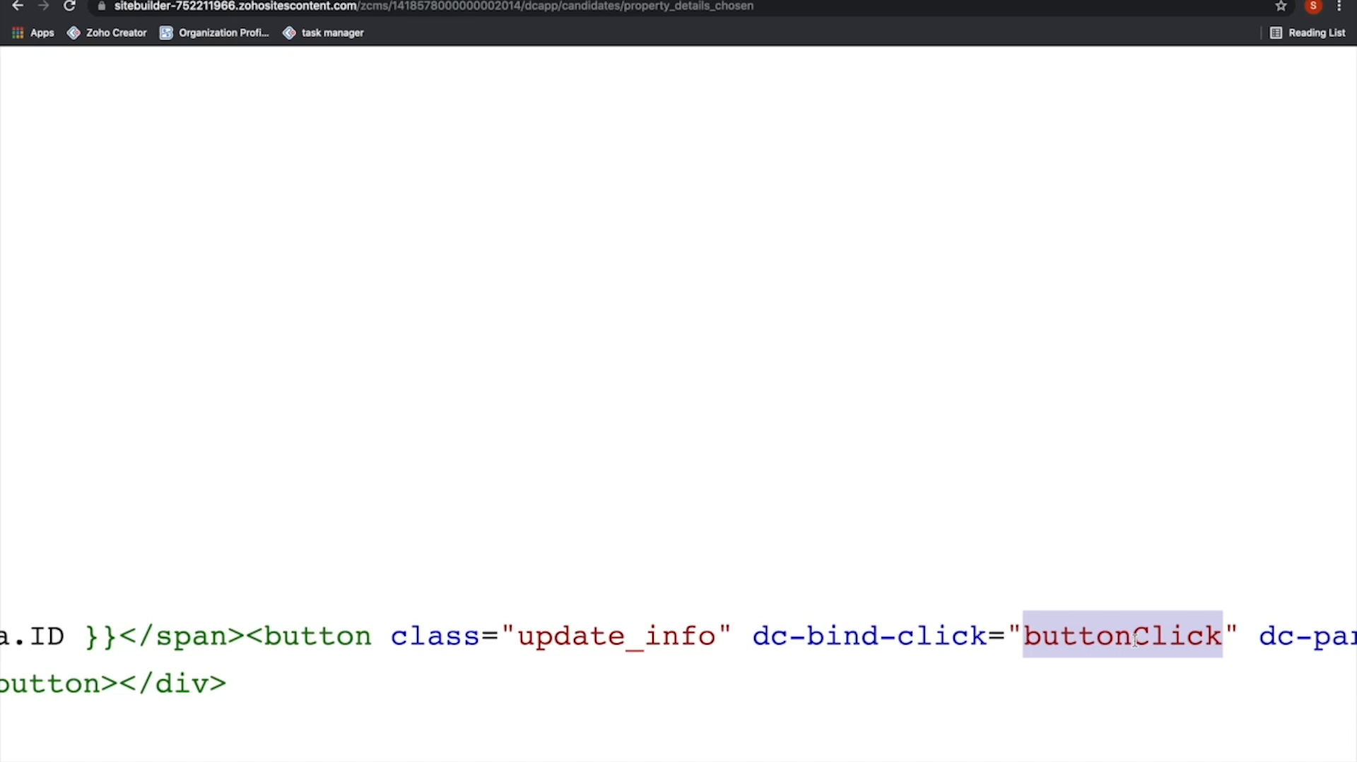
pyautogui.scroll(-5, 1134, 640)
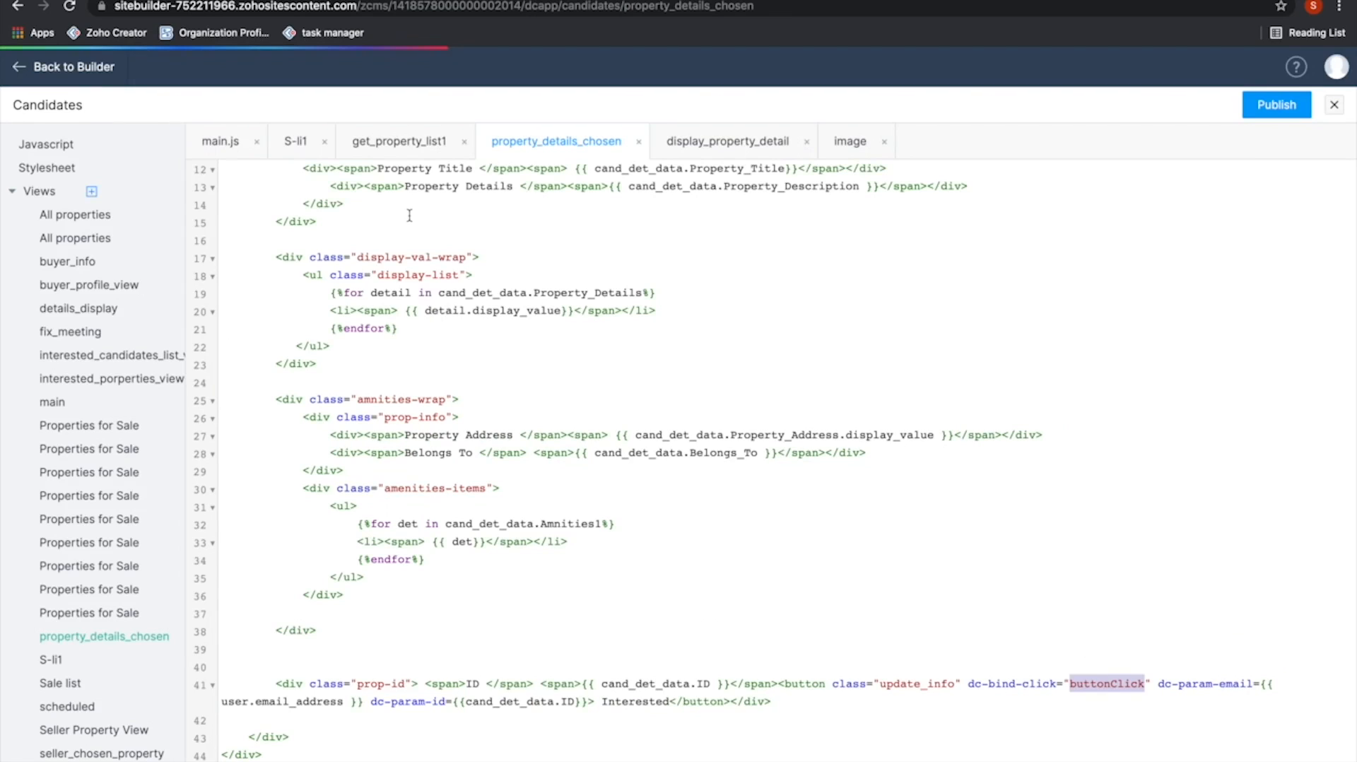
# Open the Candidates stylesheet, review its CSS rules for the property views, and return to the live property page
pyautogui.click(52, 175)
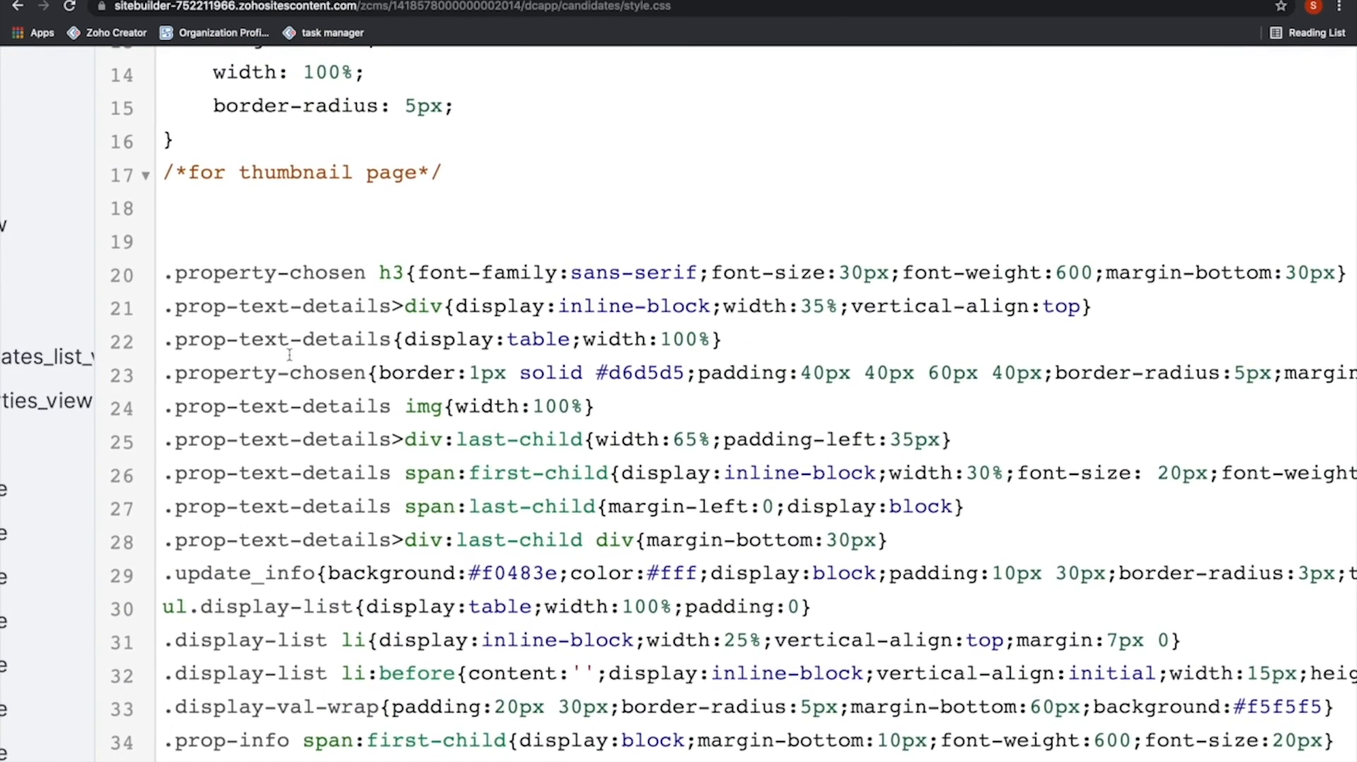
pyautogui.click(407, 236)
pyautogui.scroll(-5, 407, 236)
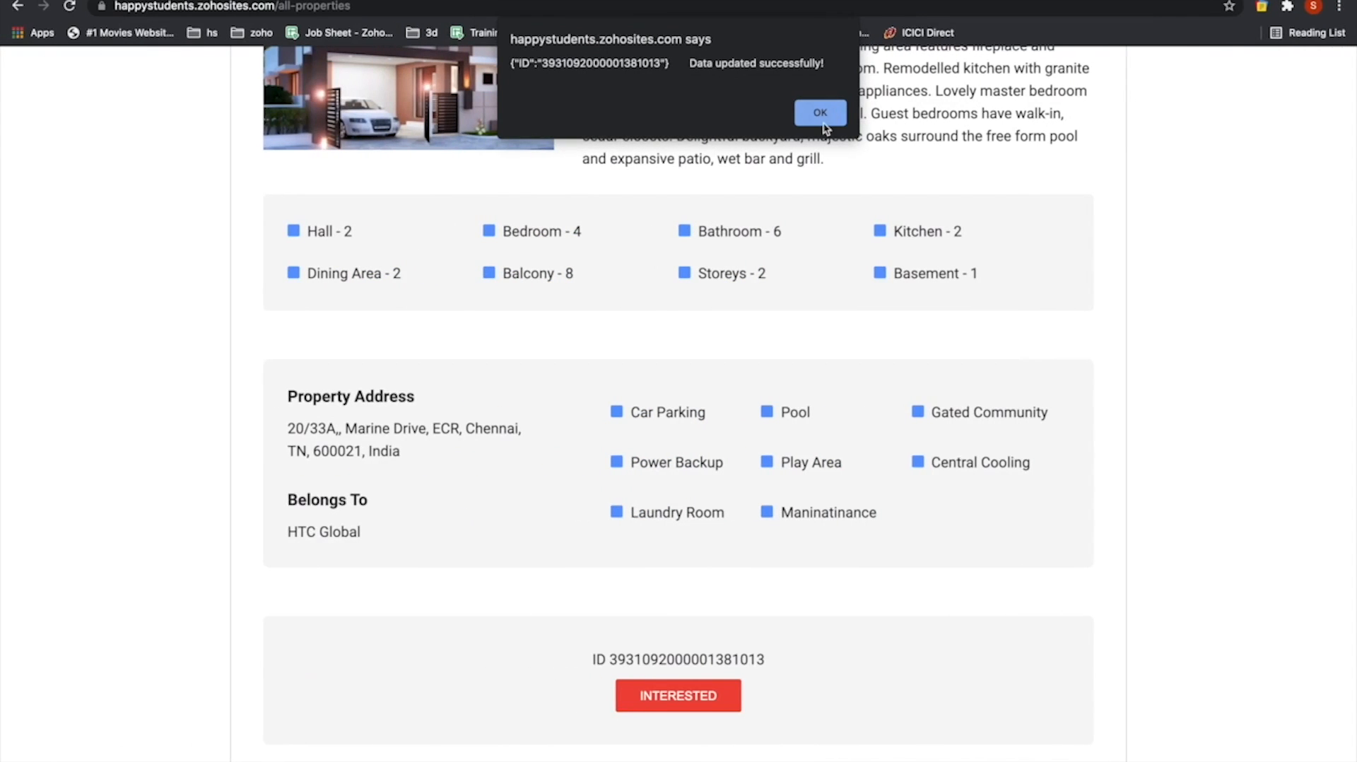
# Dismiss the data update alert on the property page and show the presentation's first Points To Remember slide
pyautogui.click(824, 124)
pyautogui.hotkey('ctrl', 'Right')
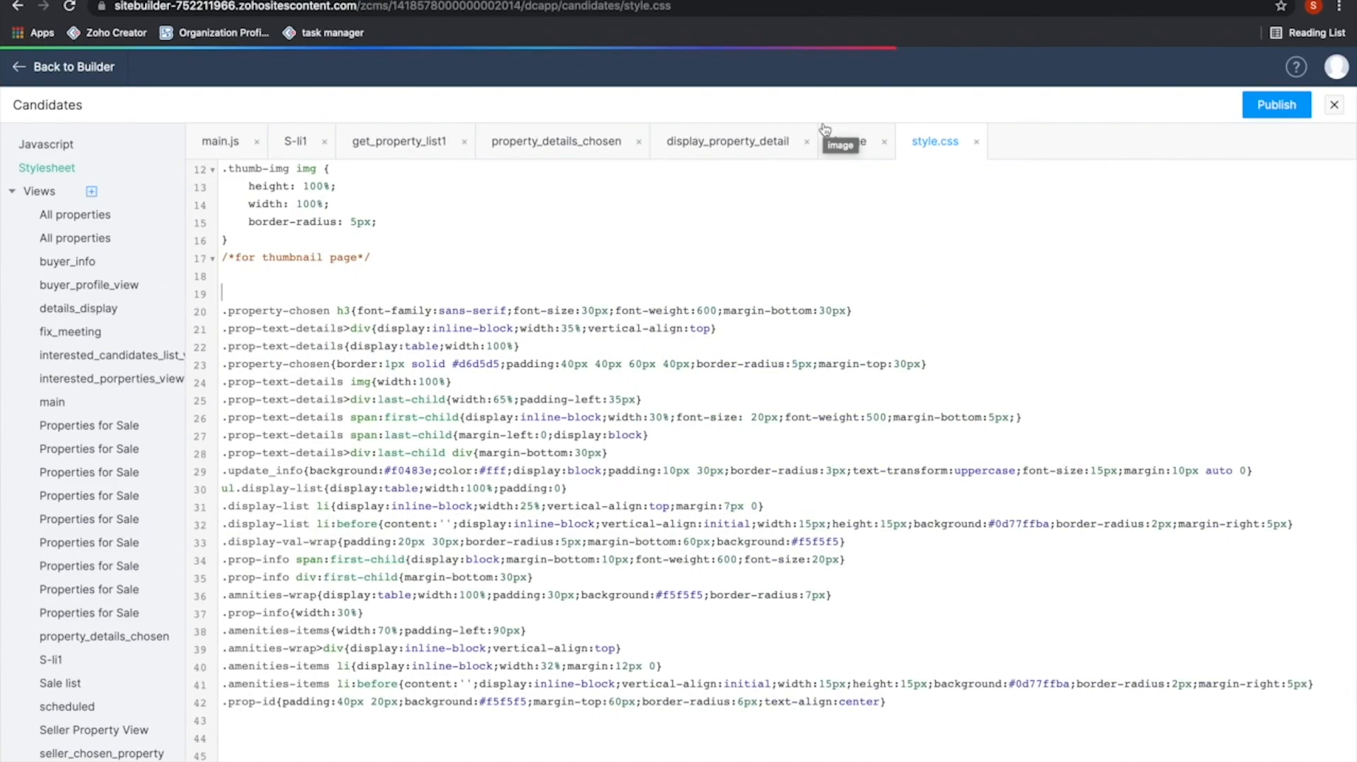
pyautogui.hotkey('ctrl', 'Right')
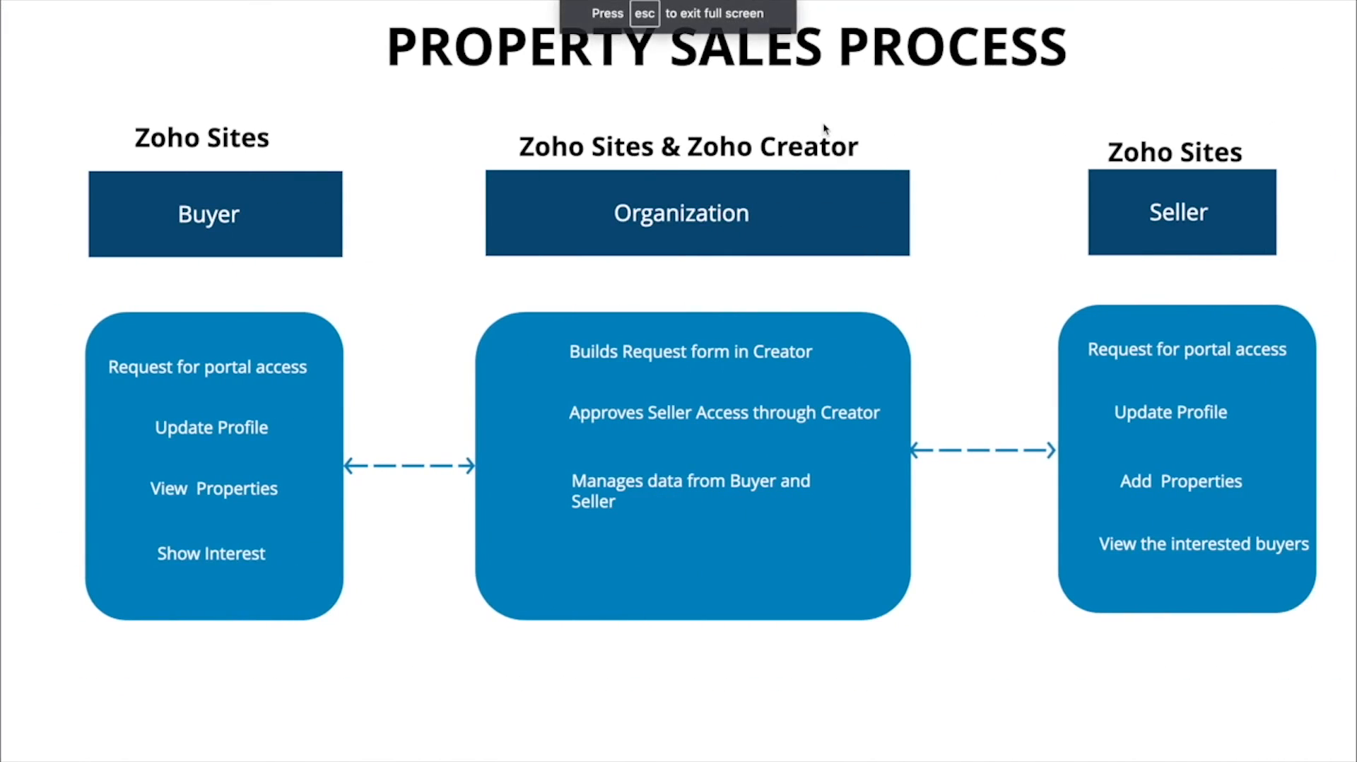
pyautogui.click(985, 282)
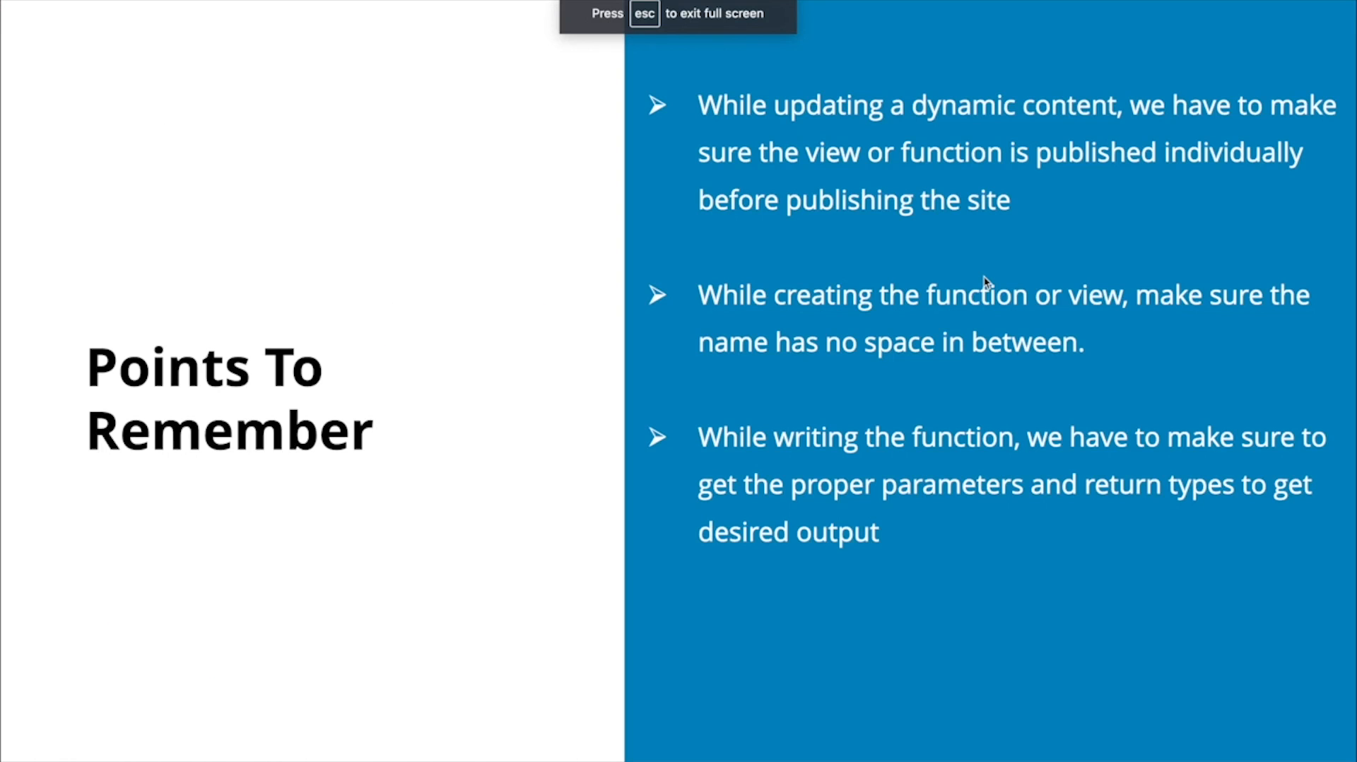
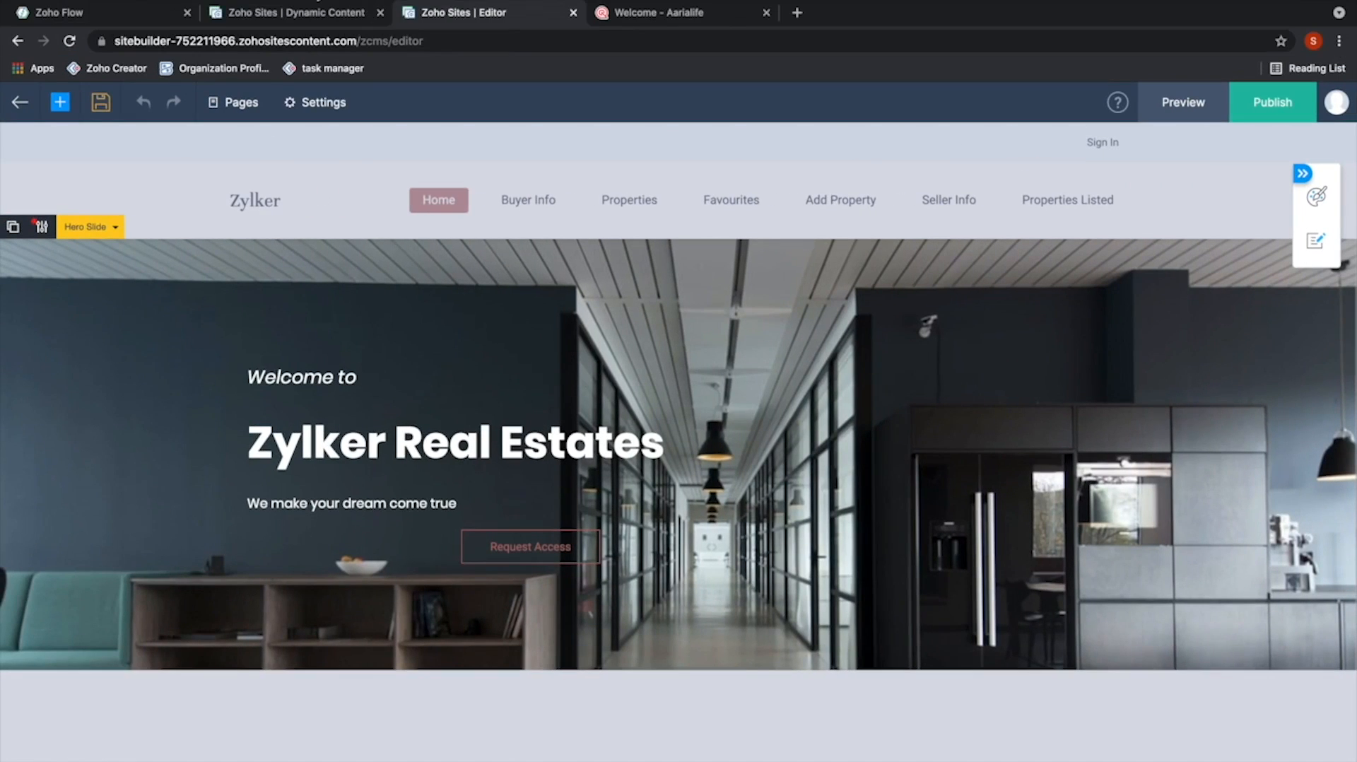
# Return to the Zoho Sites dynamic content editor and examine the get_property_list1 function's name, return type and arguments settings
pyautogui.click(311, 13)
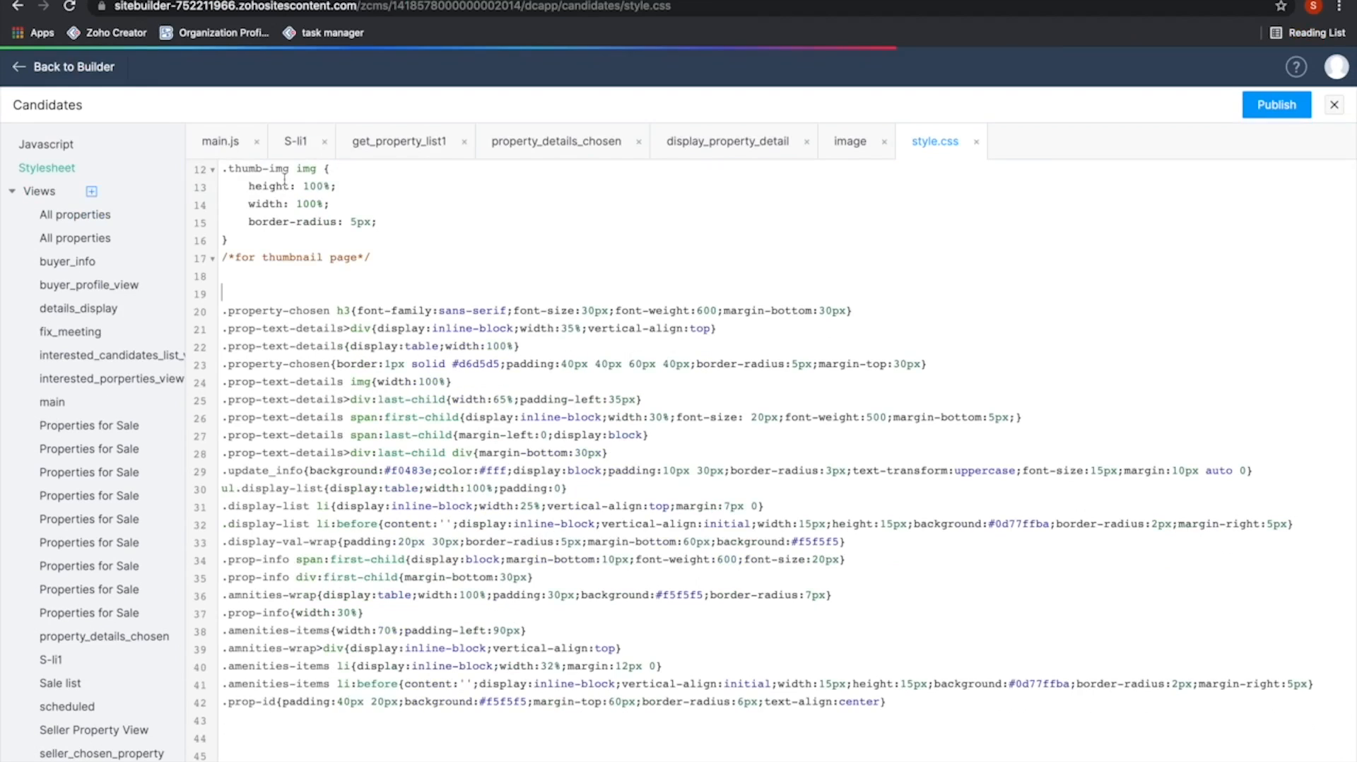
pyautogui.click(393, 170)
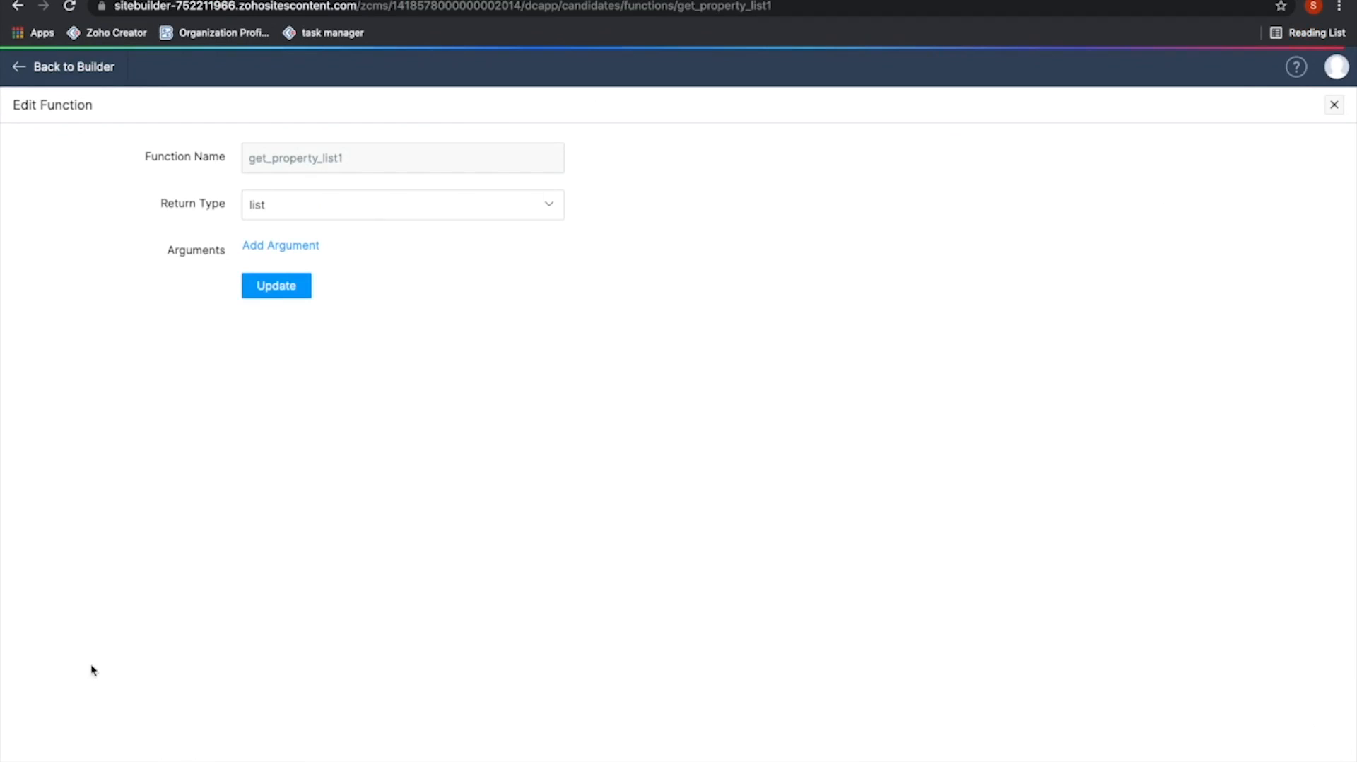
pyautogui.scroll(5, 364, 307)
pyautogui.hscroll(-1, 364, 307)
pyautogui.scroll(1, 364, 307)
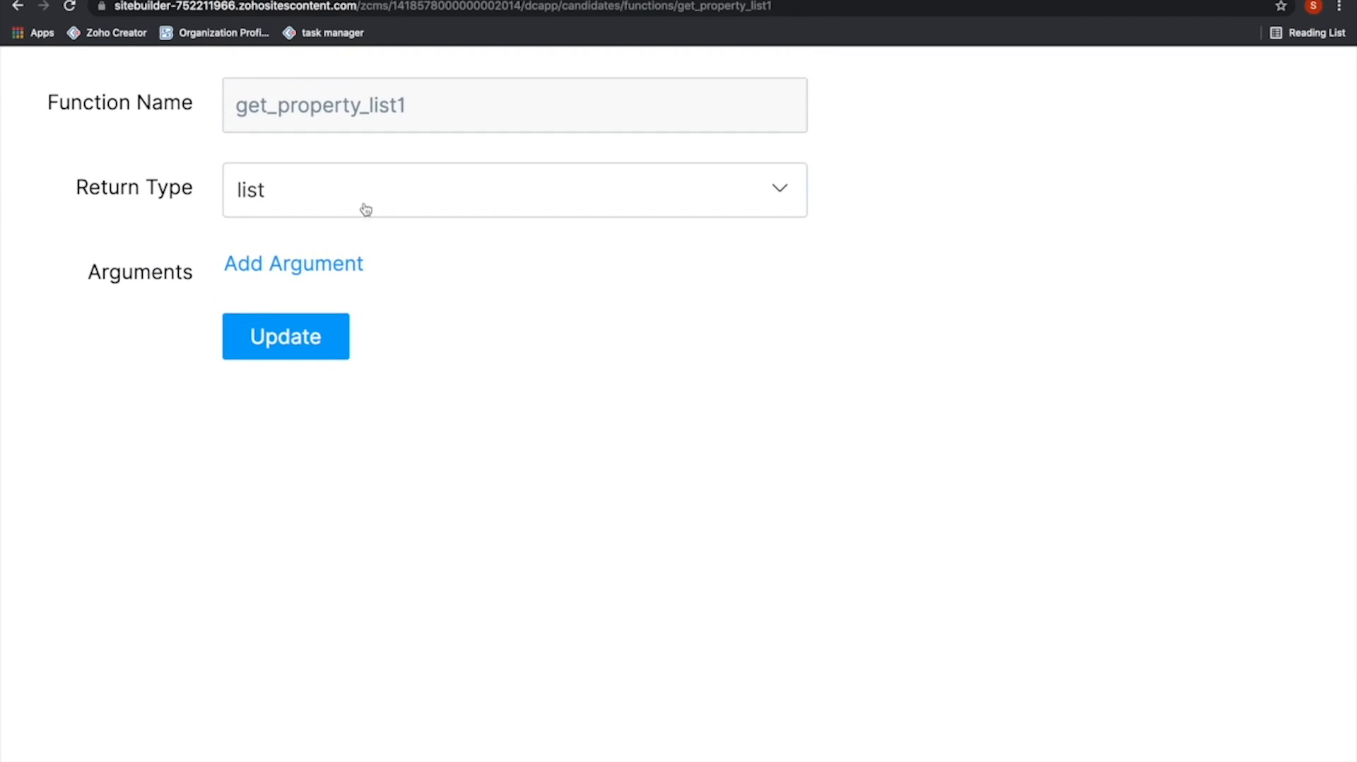
# Inspect the data types offered for a new get_property_list1 argument, discard the blank argument and close the function settings
pyautogui.click(326, 272)
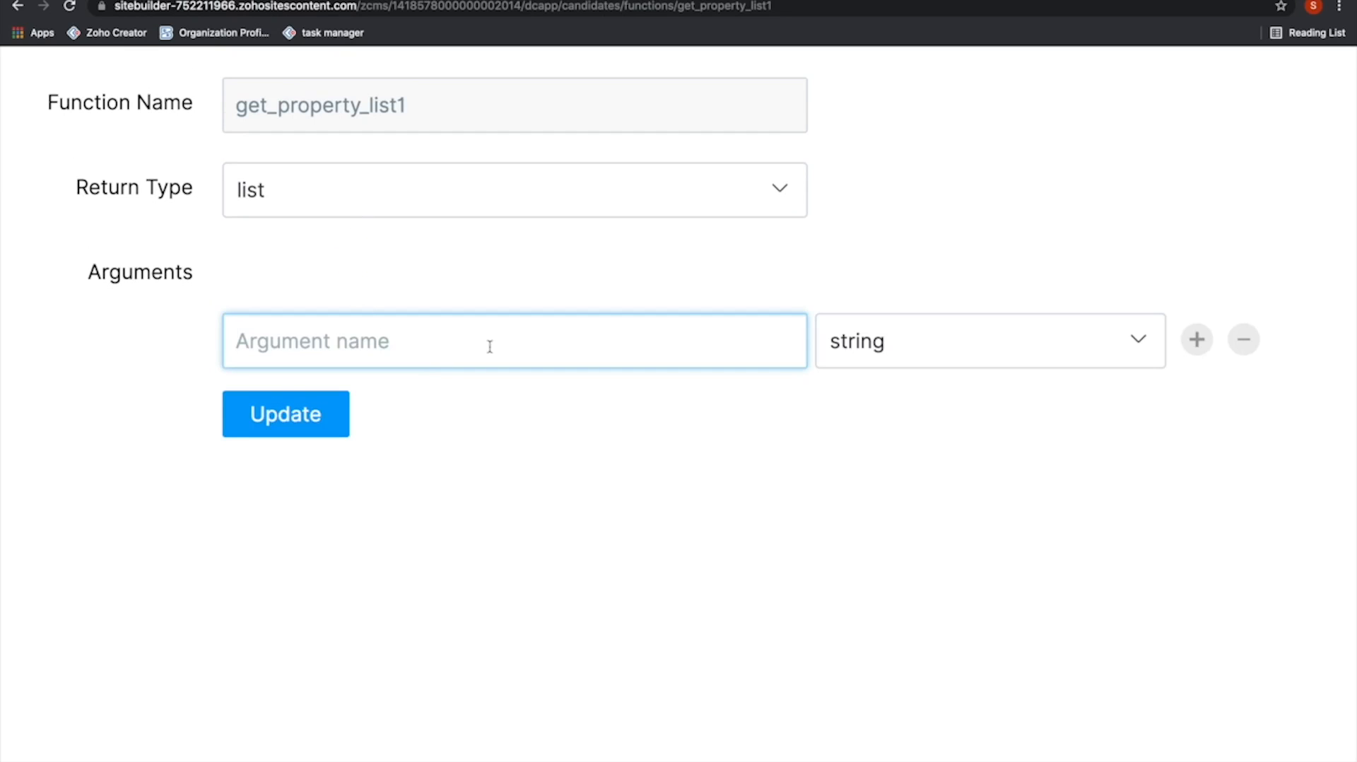
pyautogui.click(1001, 339)
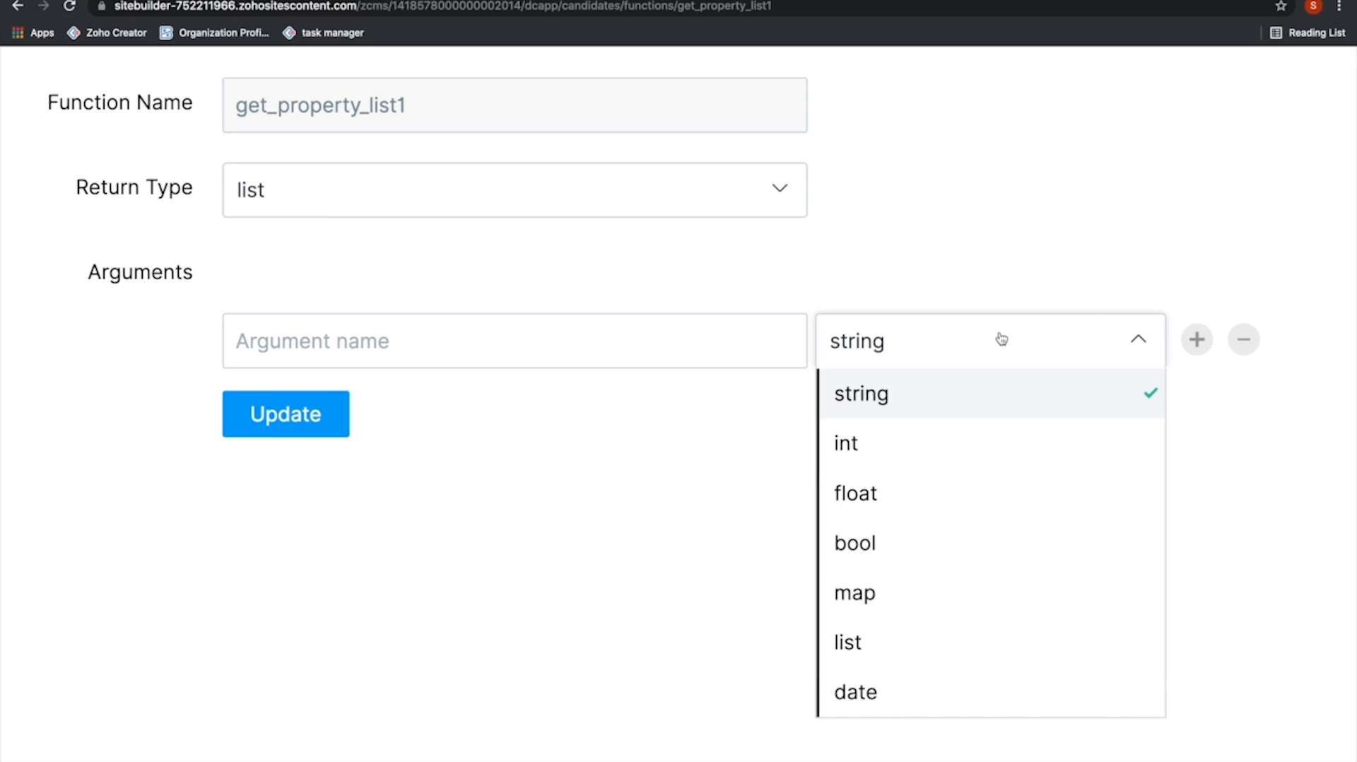
pyautogui.click(1246, 340)
pyautogui.scroll(-5, 1105, 306)
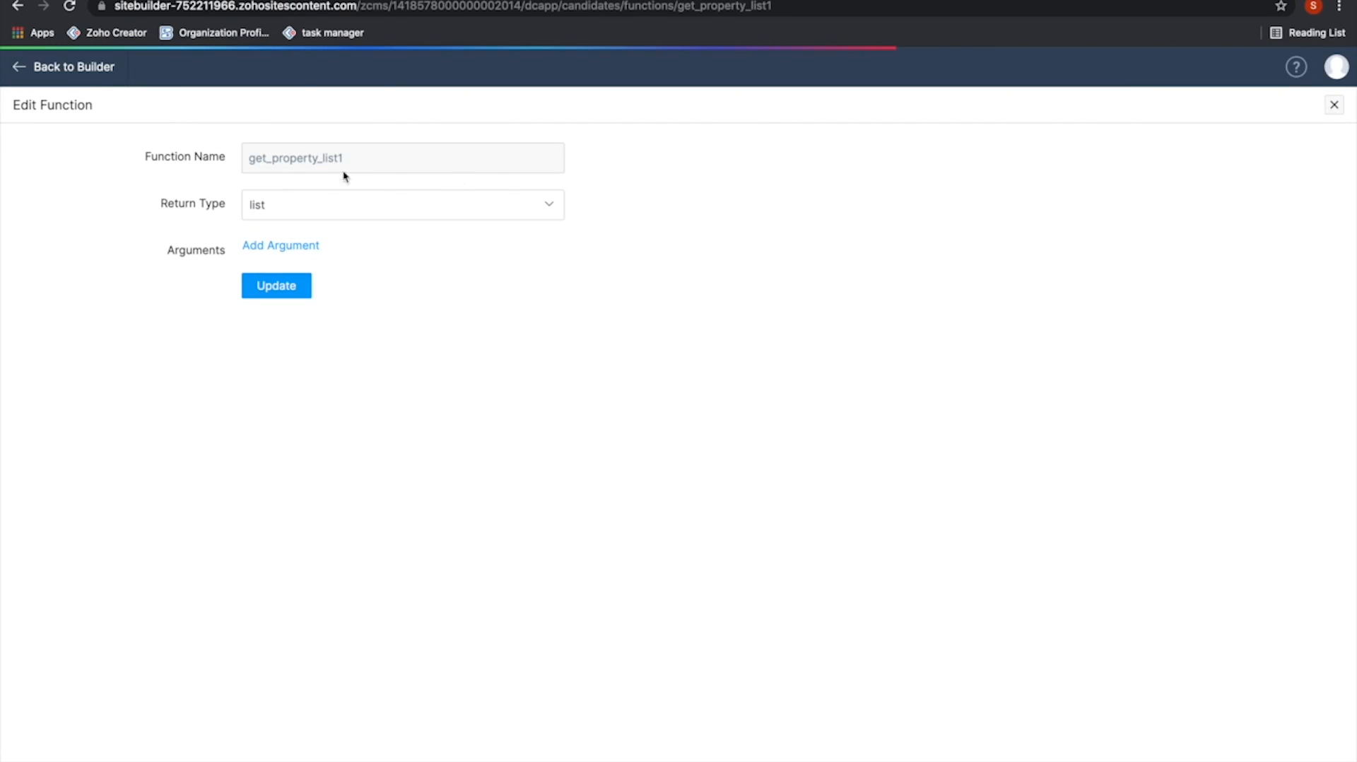
pyautogui.click(1334, 105)
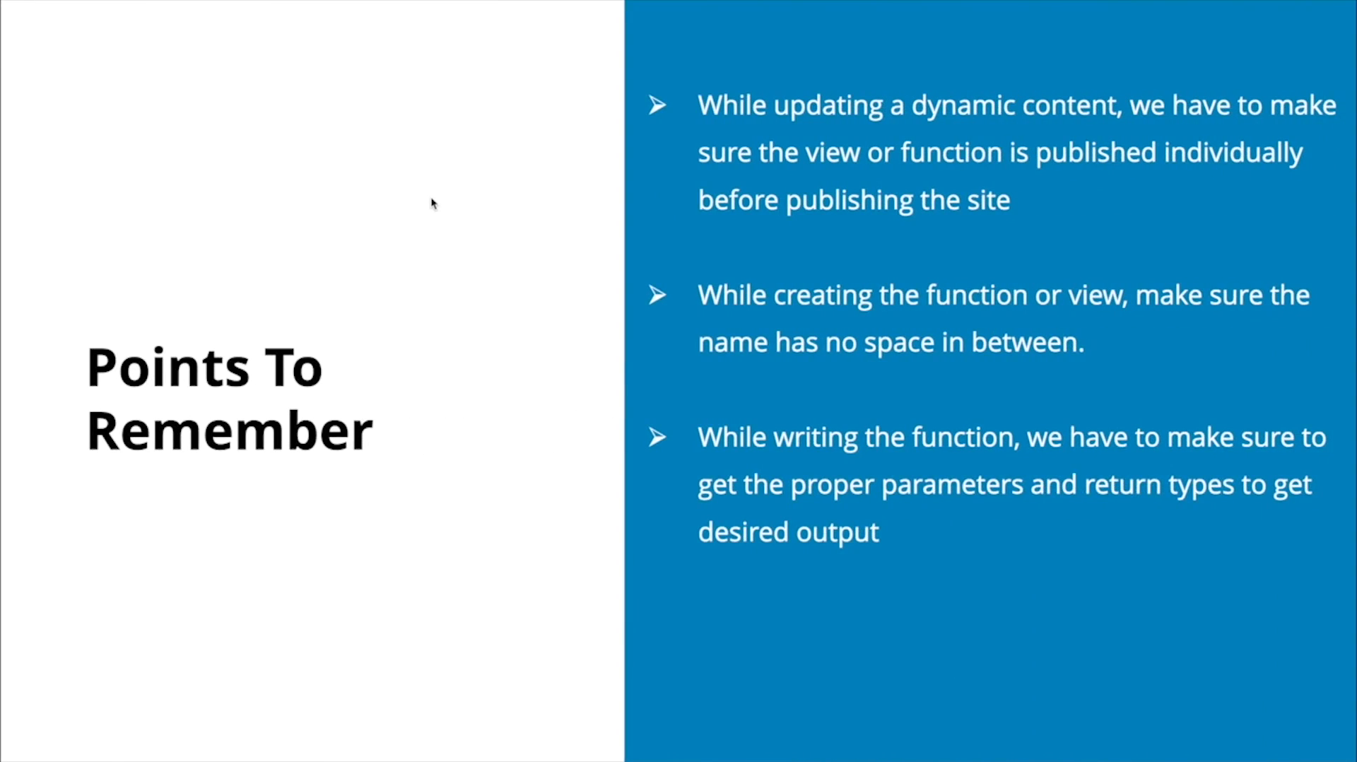
# Advance to the second Points To Remember slide, open Add Details from the live site's Seller Info page, and return to the slide
pyautogui.press('Right')
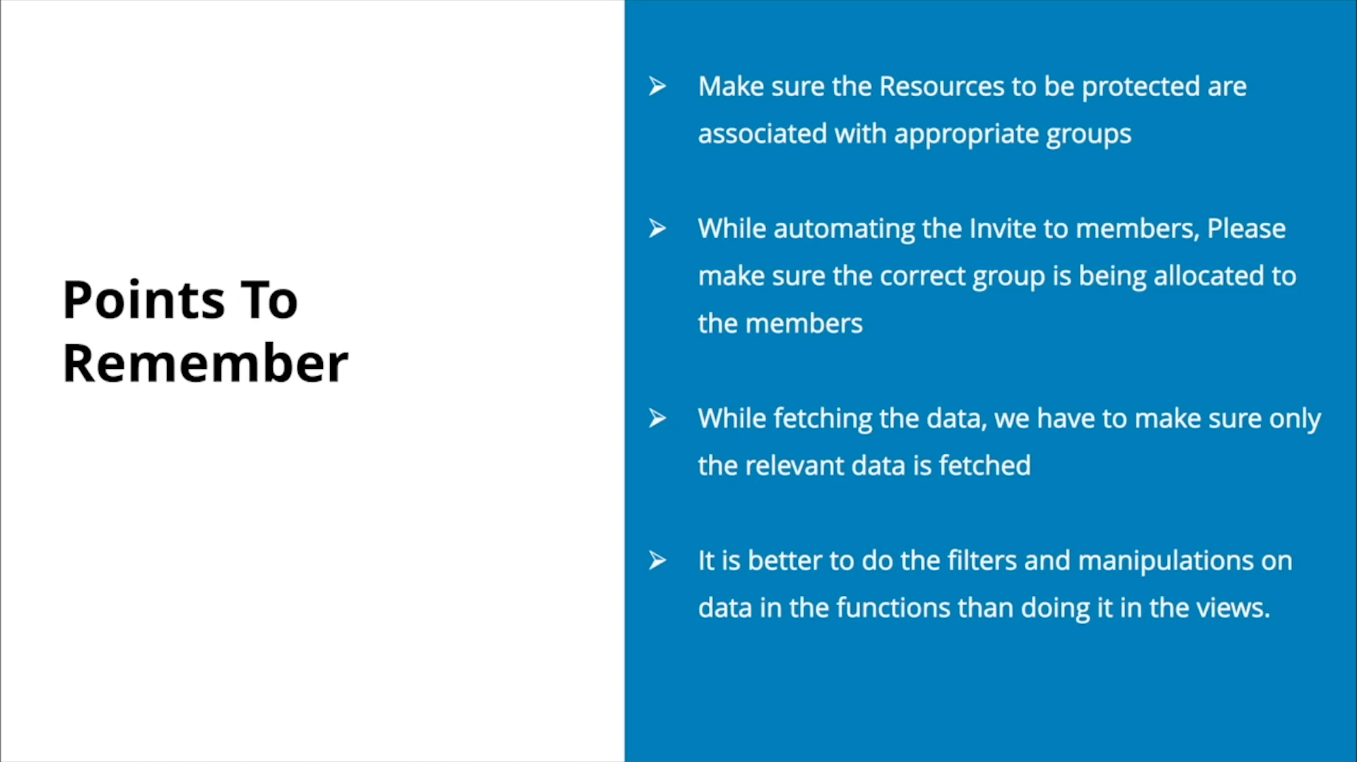
pyautogui.hscroll(3, 432, 203)
pyautogui.hscroll(3, 433, 204)
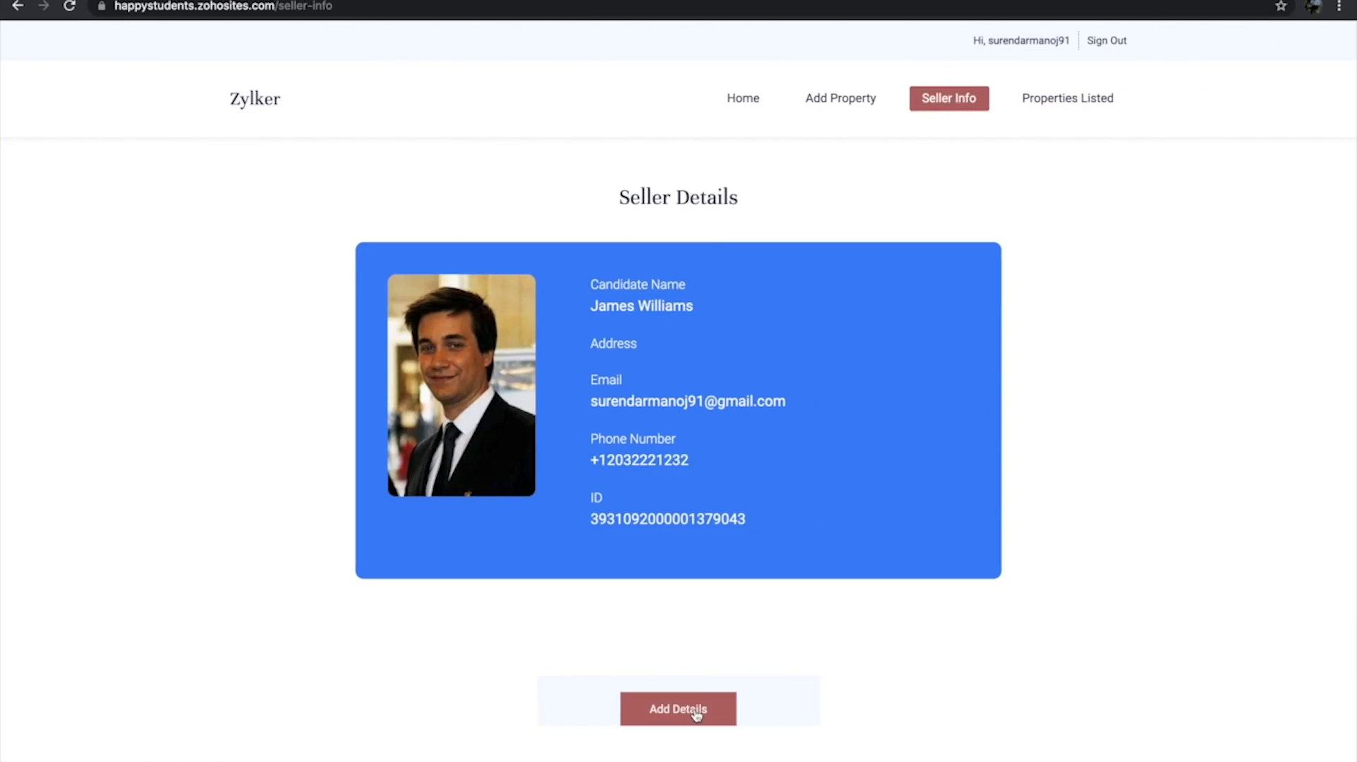
pyautogui.click(696, 715)
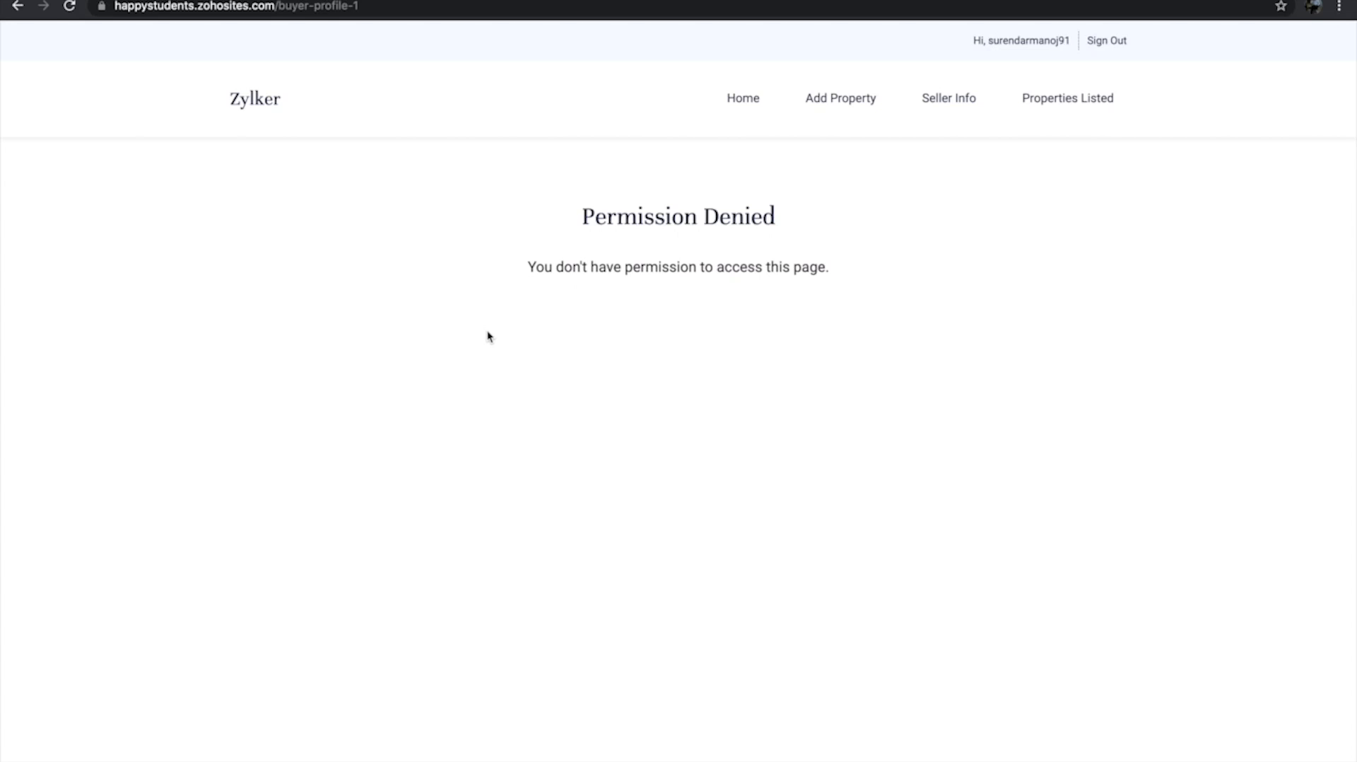
pyautogui.hotkey('ctrl', 'Left')
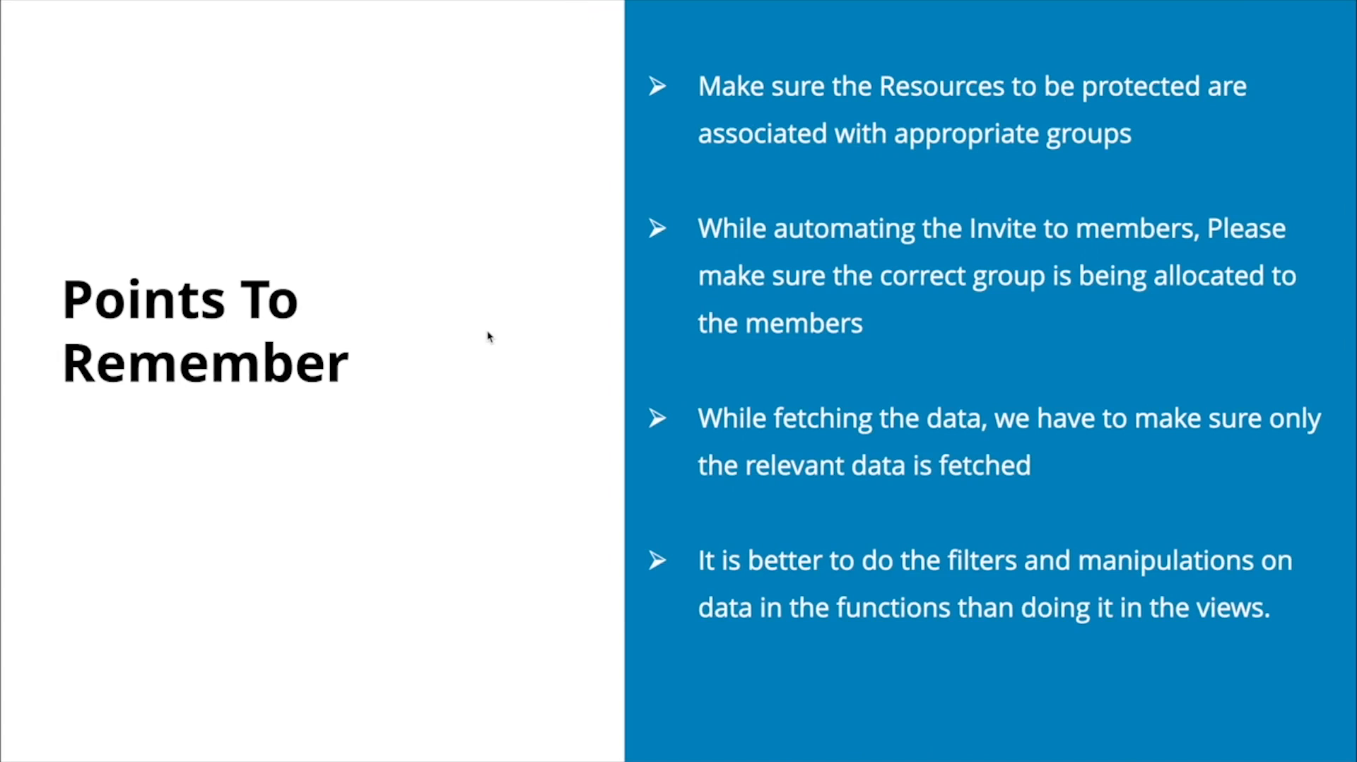